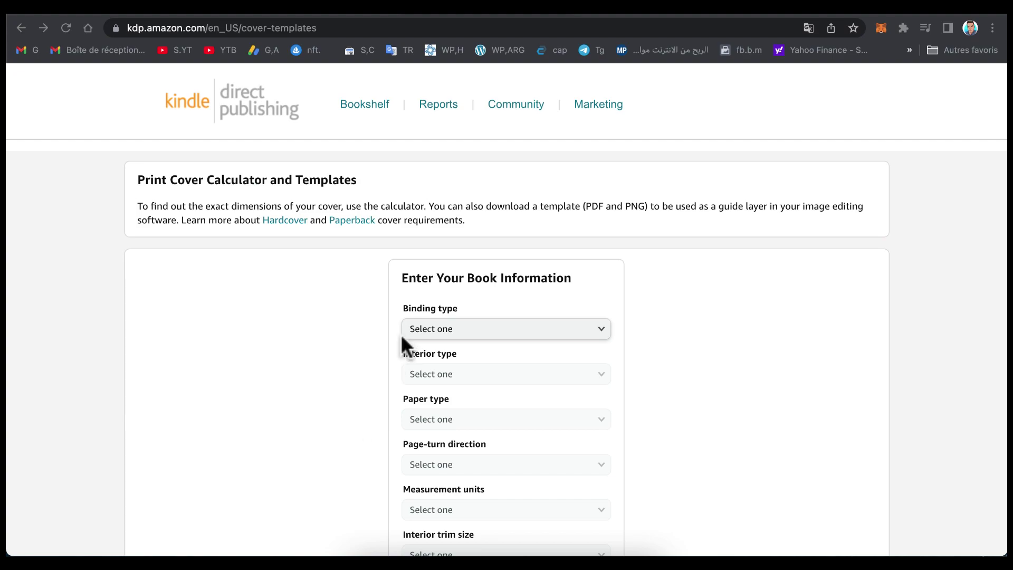
# - Set the book's binding type to Paperback, interior type to Black & white and paper type to White paper
pyautogui.scroll(-3, 350, 409)
pyautogui.click(417, 235)
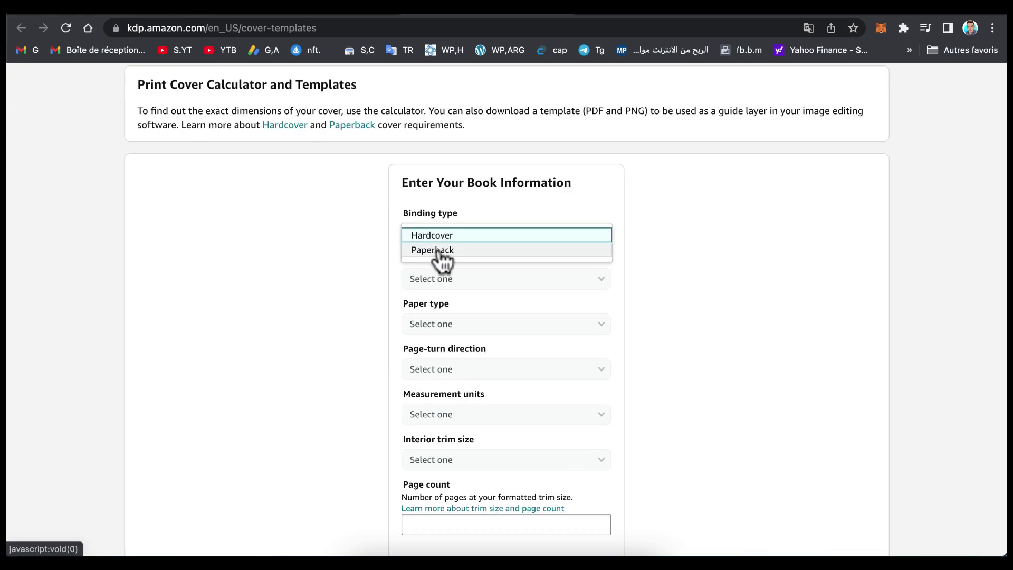
pyautogui.click(438, 250)
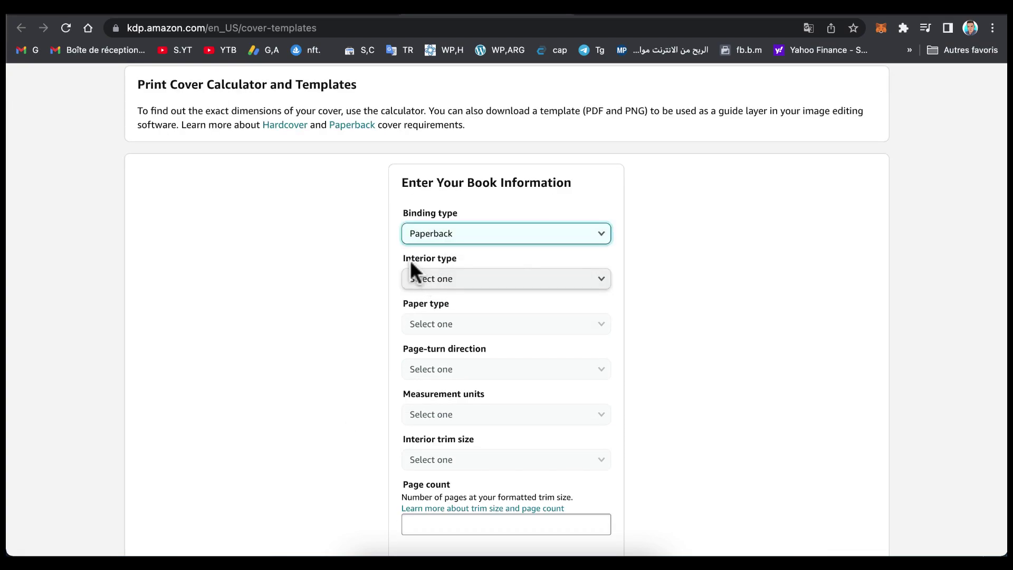
pyautogui.click(475, 278)
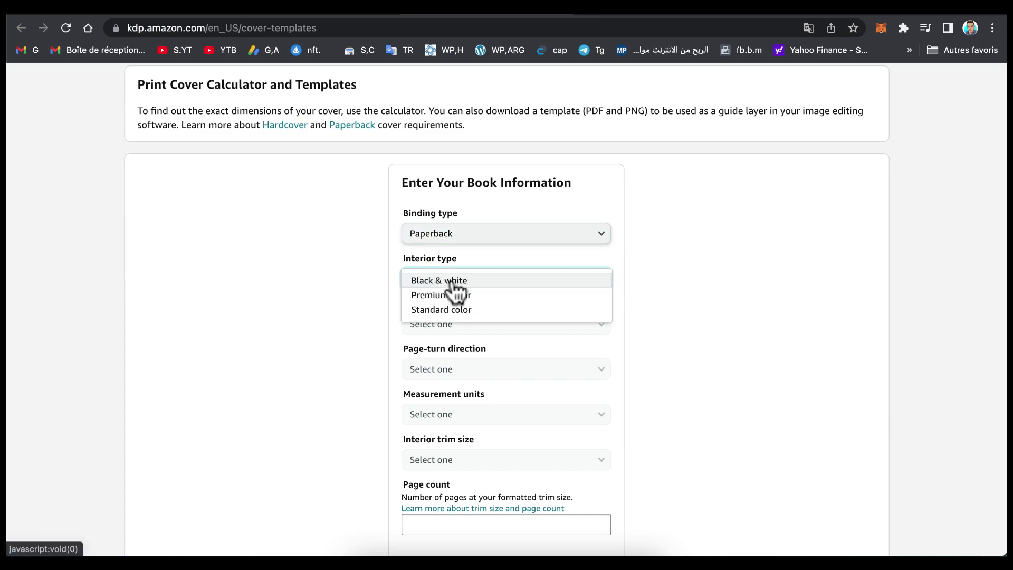
pyautogui.click(453, 281)
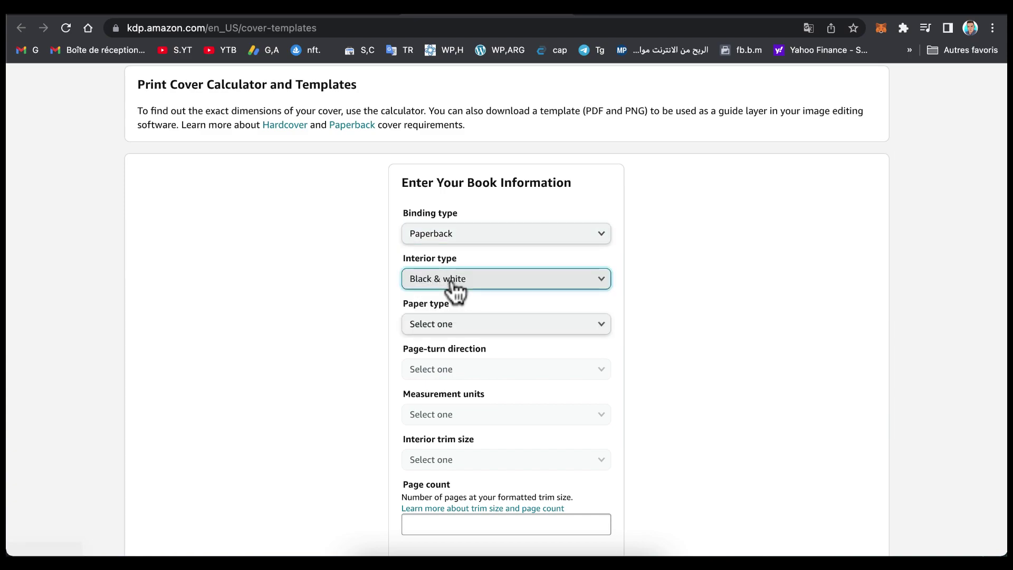
pyautogui.click(483, 327)
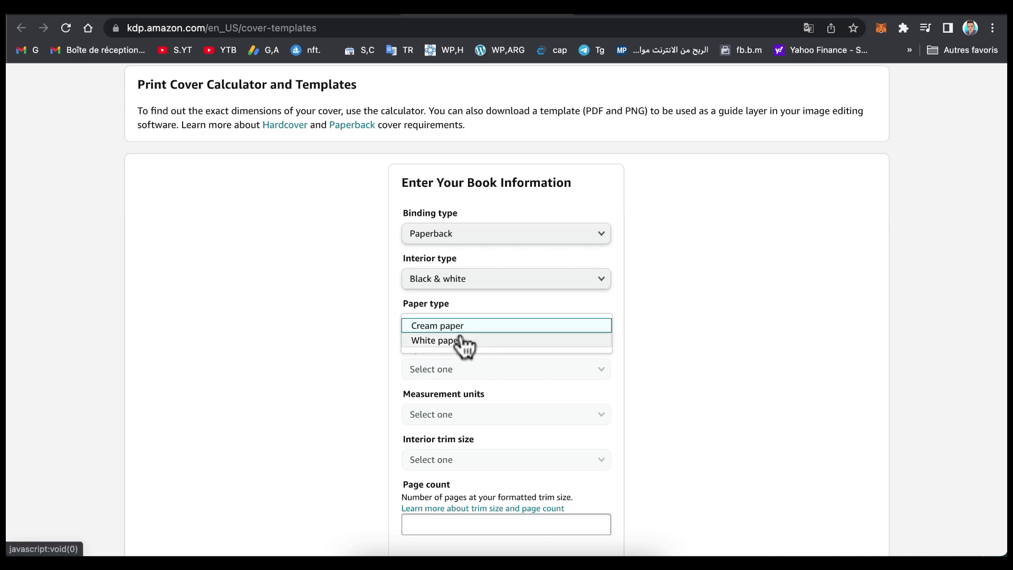
pyautogui.click(429, 341)
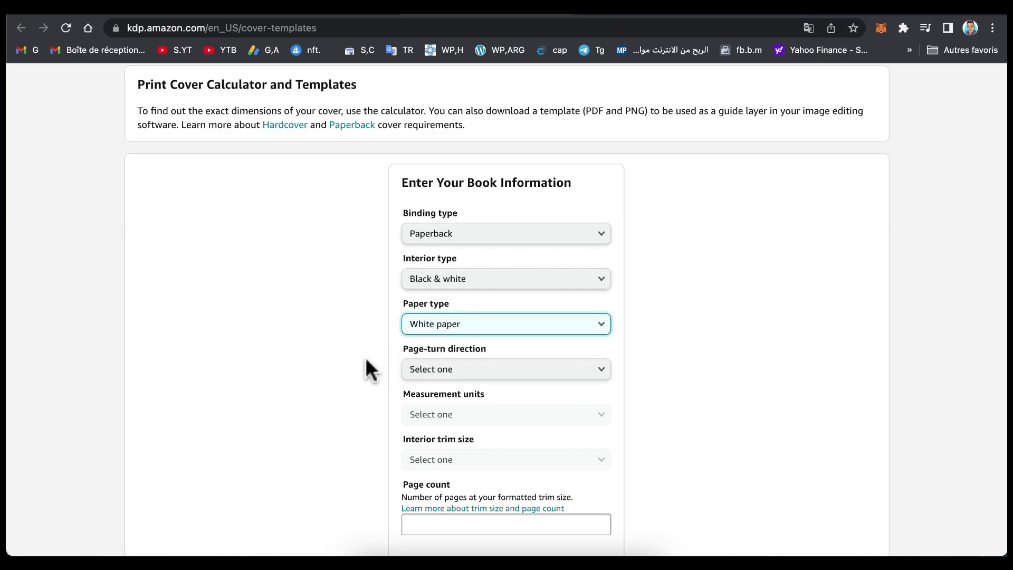
# - Set the page-turn direction to Right to Left and the measurement units to Inches
pyautogui.scroll(-3, 368, 369)
pyautogui.click(475, 291)
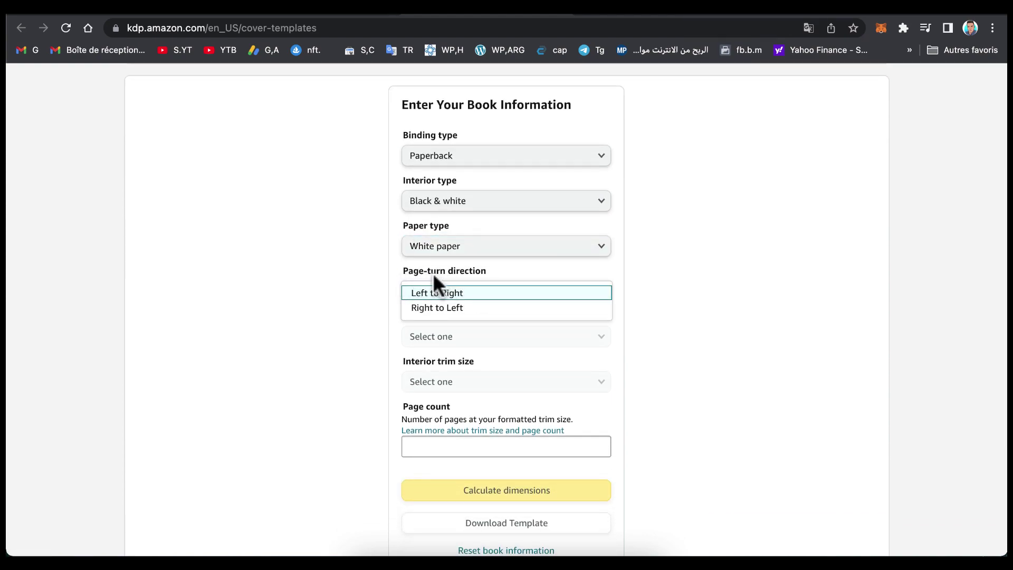
pyautogui.click(422, 310)
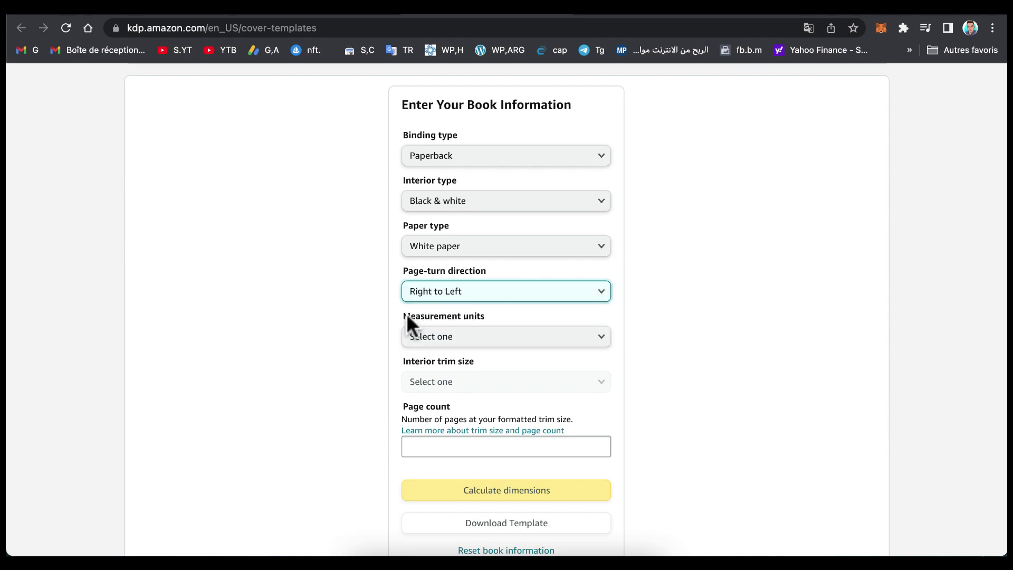
pyautogui.scroll(-2, 454, 322)
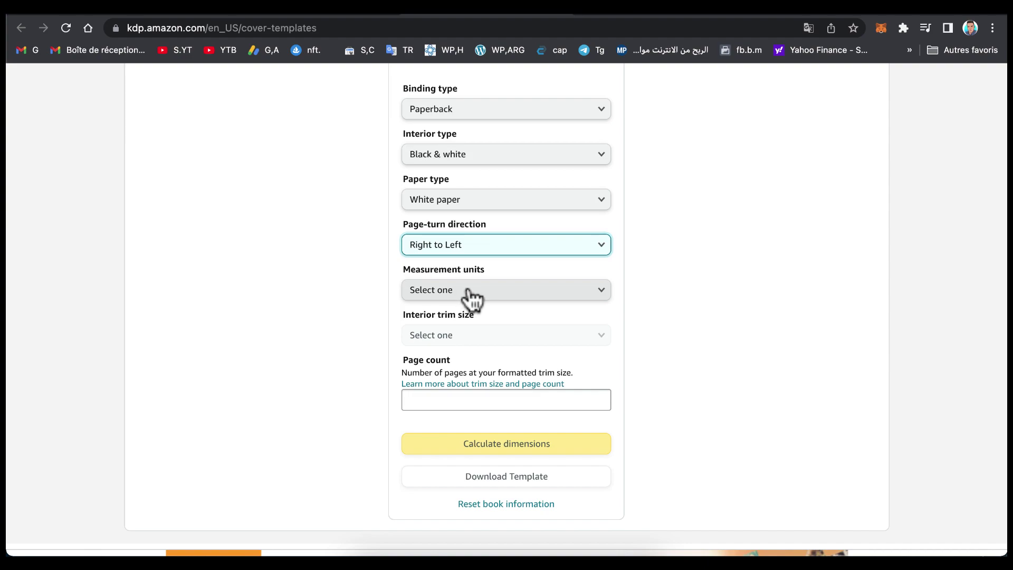
pyautogui.click(467, 295)
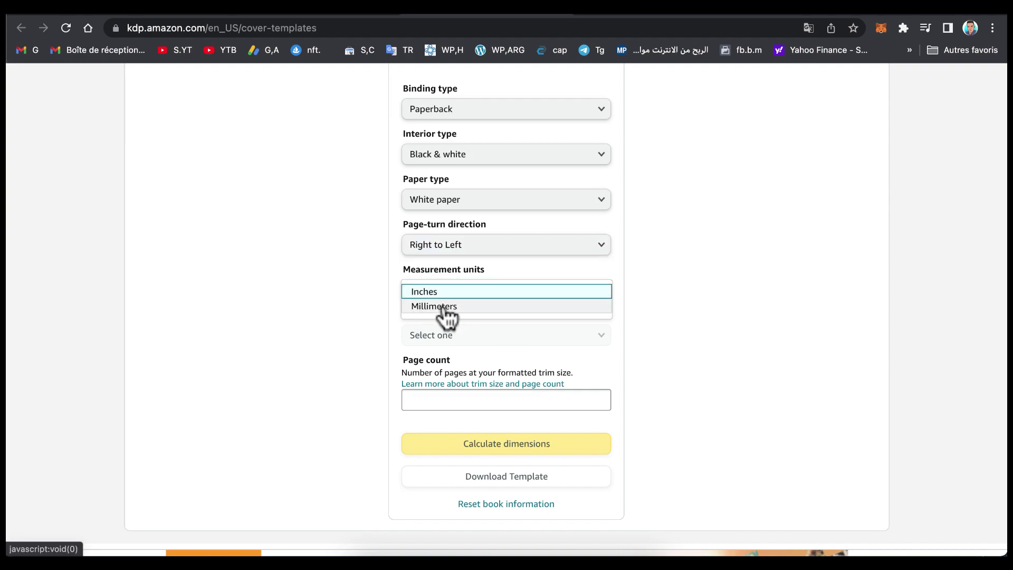
pyautogui.click(425, 292)
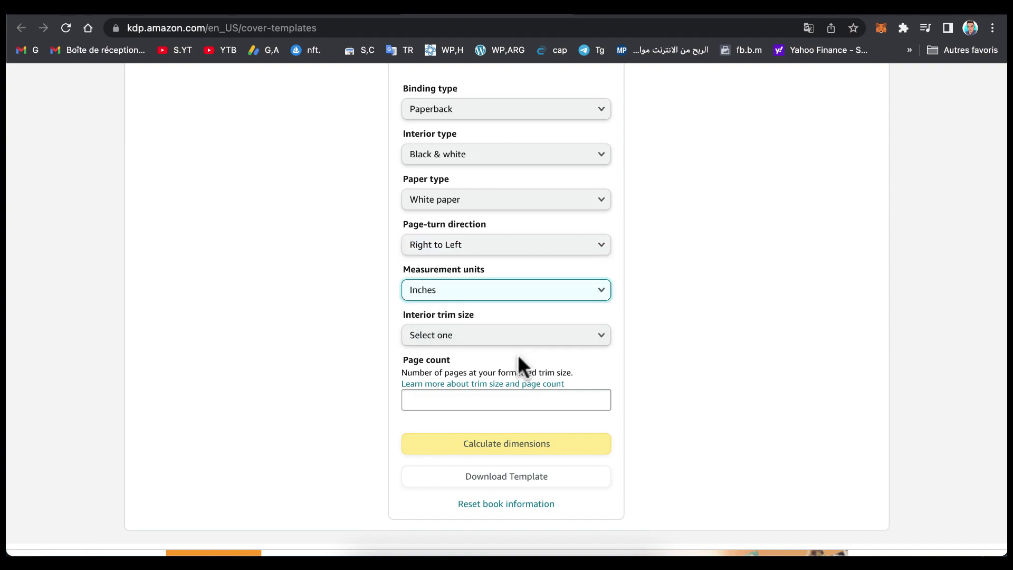
# - Calculate the cover dimensions for an interior trim size of 8.5 x 11 in and a page count of 40
pyautogui.click(471, 338)
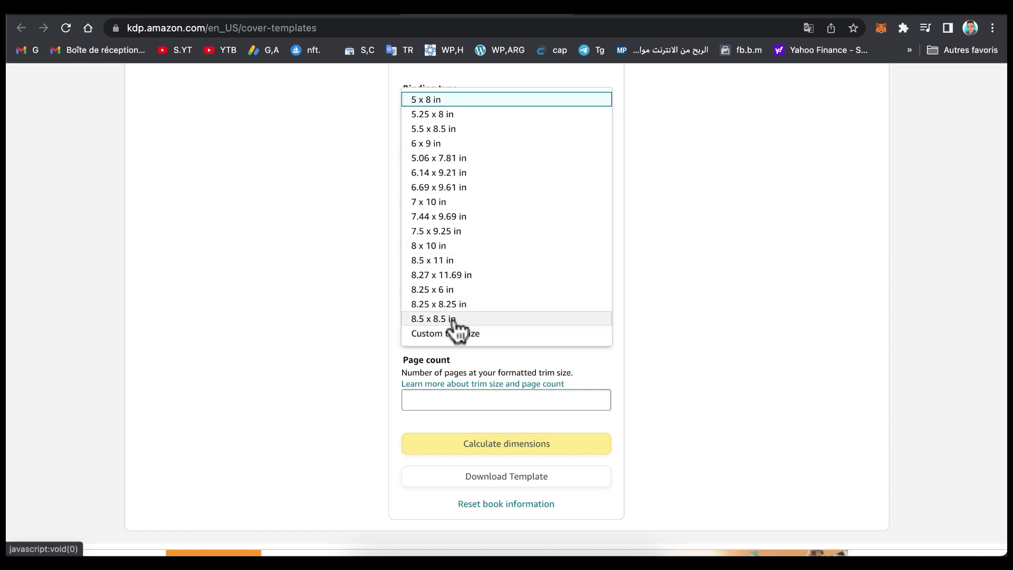
pyautogui.click(436, 264)
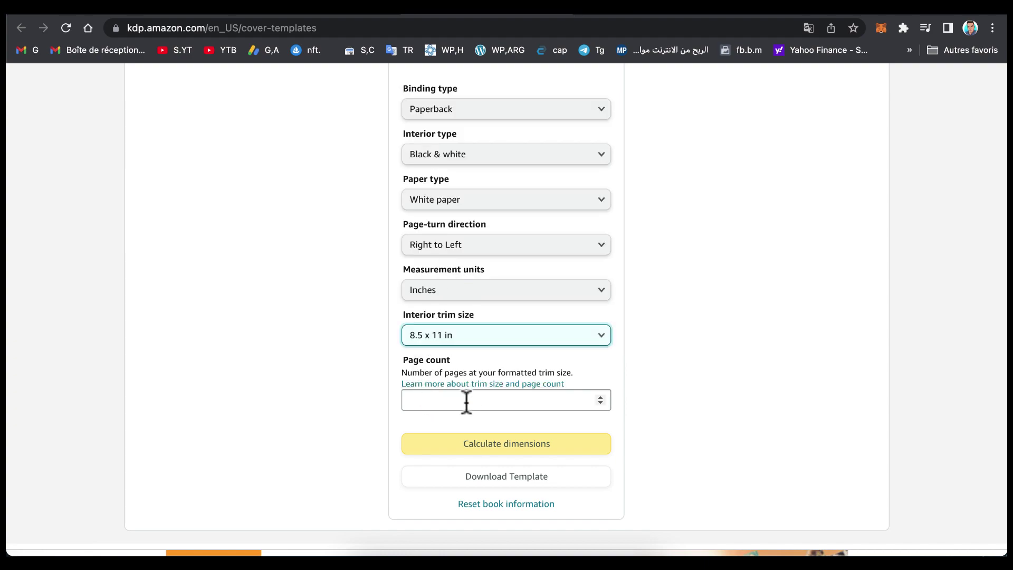
pyautogui.click(487, 402)
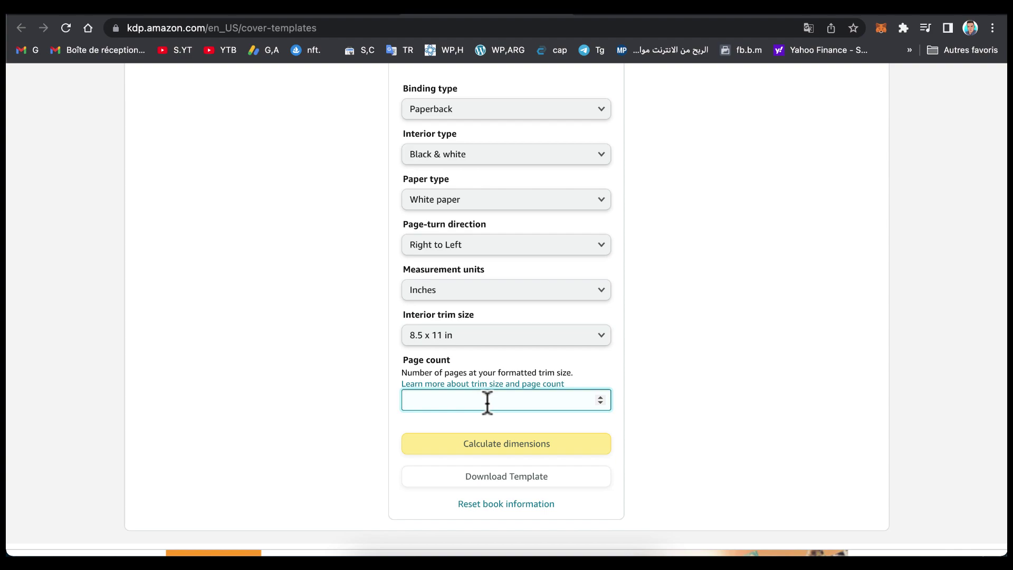
pyautogui.write('40')
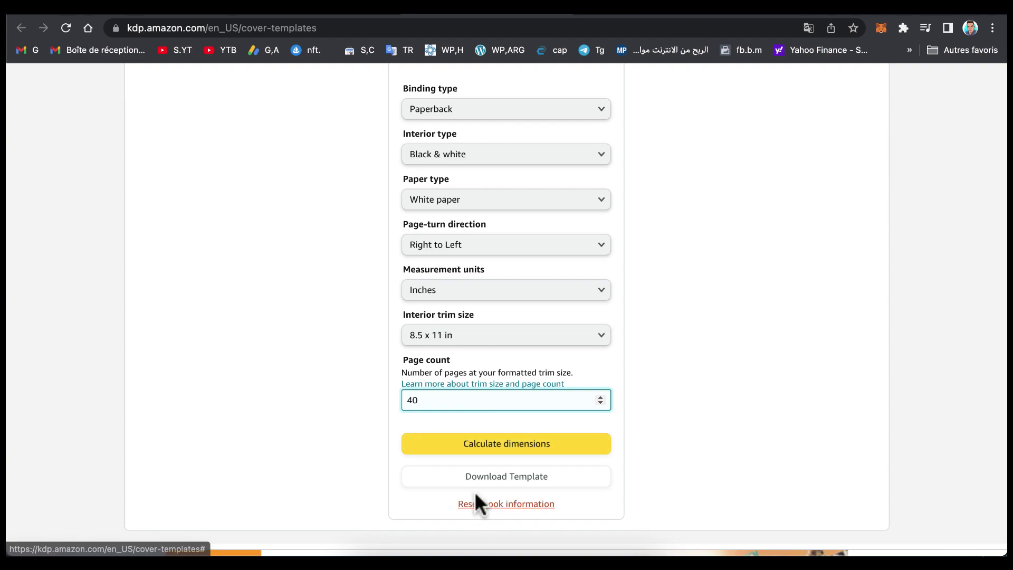
pyautogui.click(470, 446)
pyautogui.scroll(10, 502, 352)
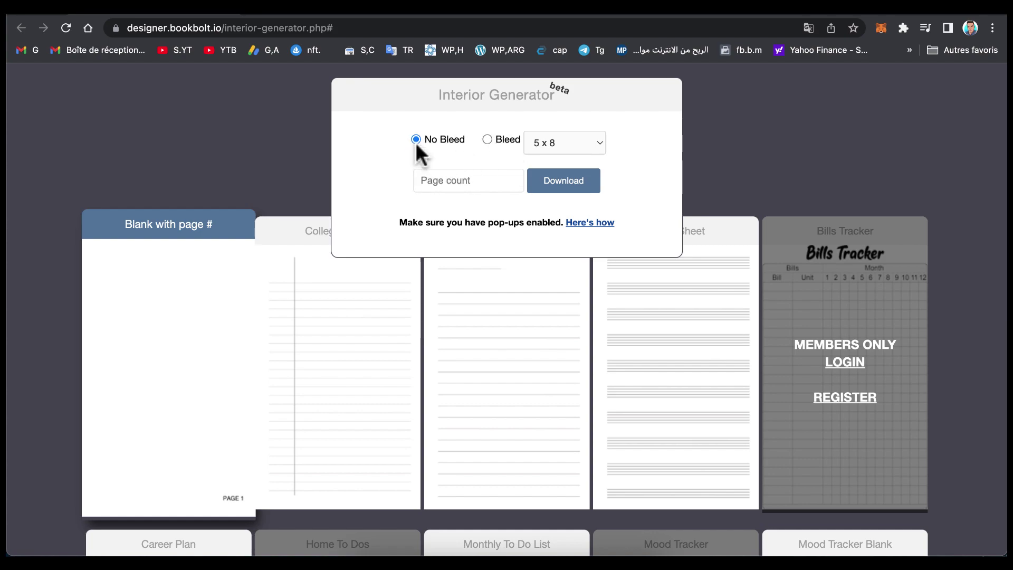
# - Generate the blank interior PDF with page numbers in Book Bolt's Interior Generator, using 40 pages and the 8.5 x 11 size
pyautogui.click(441, 180)
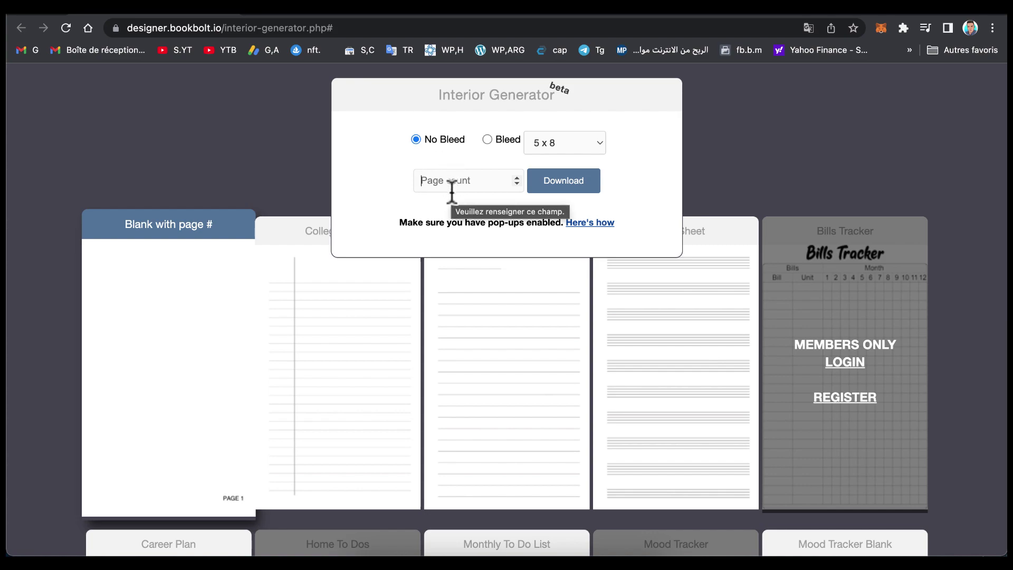
pyautogui.write('1')
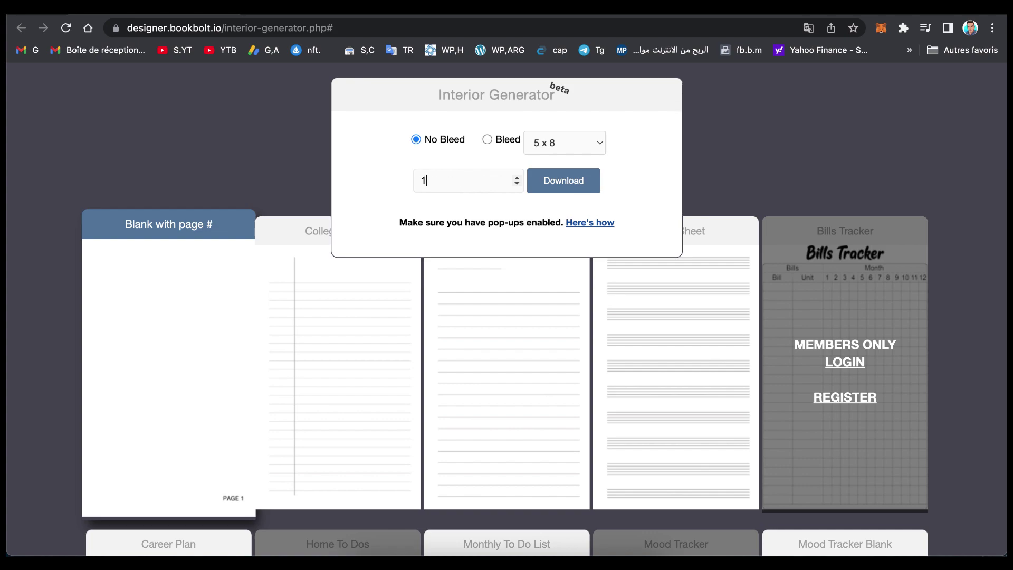
pyautogui.press('BackSpace')
pyautogui.press('BackSpace')
pyautogui.press('BackSpace')
pyautogui.write('40')
pyautogui.click(581, 141)
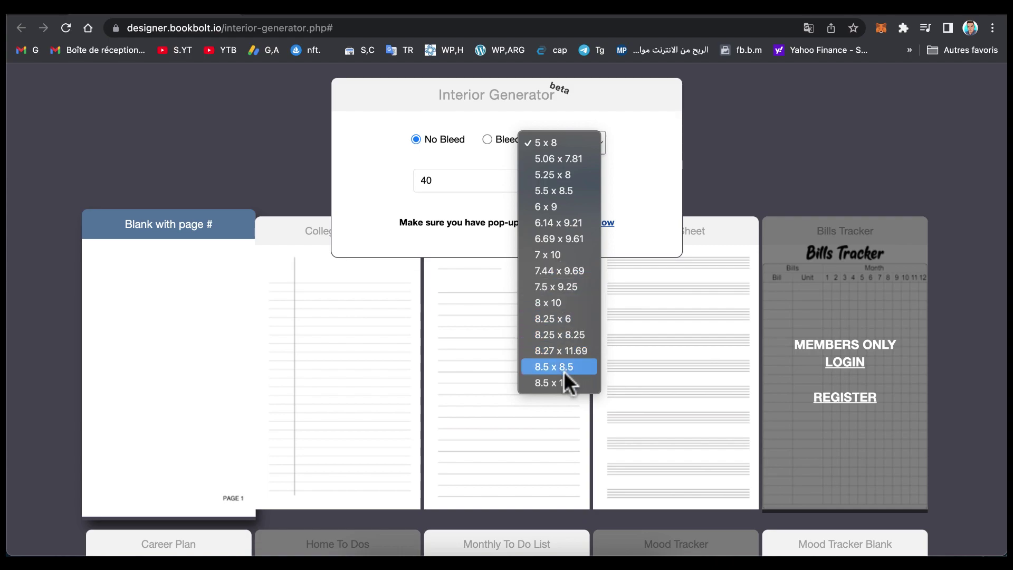
pyautogui.click(546, 383)
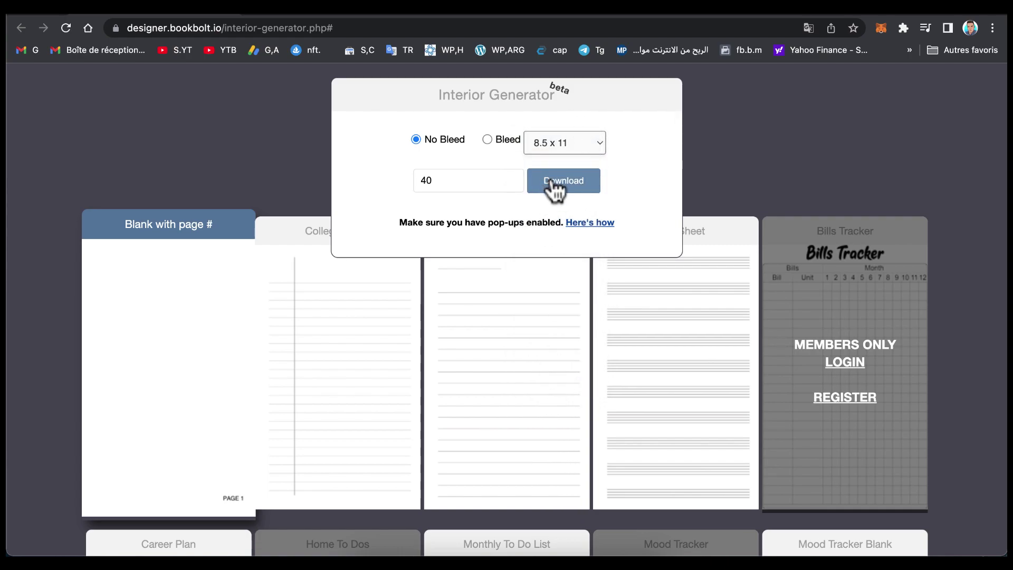
pyautogui.click(552, 184)
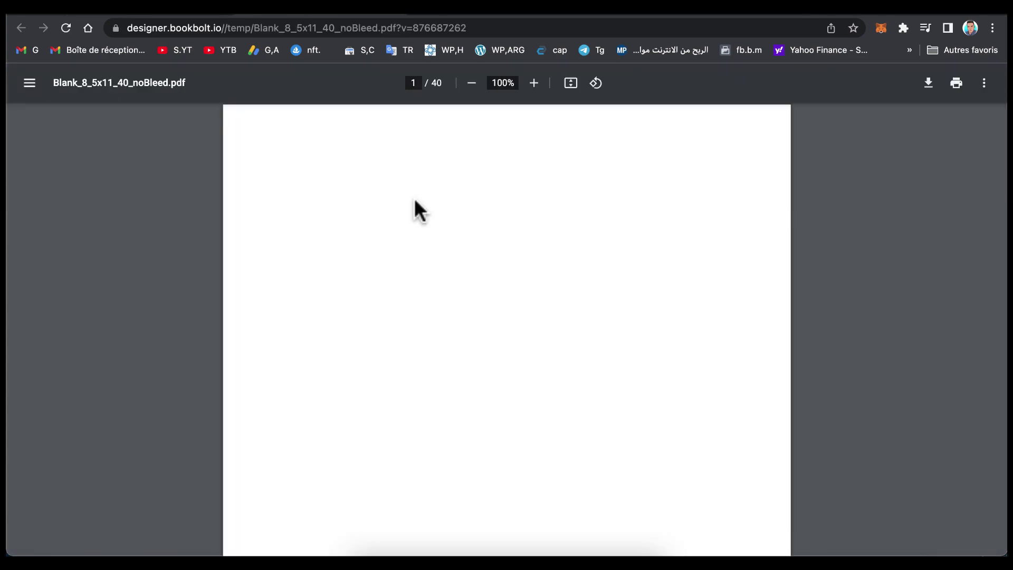
# - Look through the first pages of the generated blank interior PDF and return to the Interior Generator page
pyautogui.scroll(-10, 415, 201)
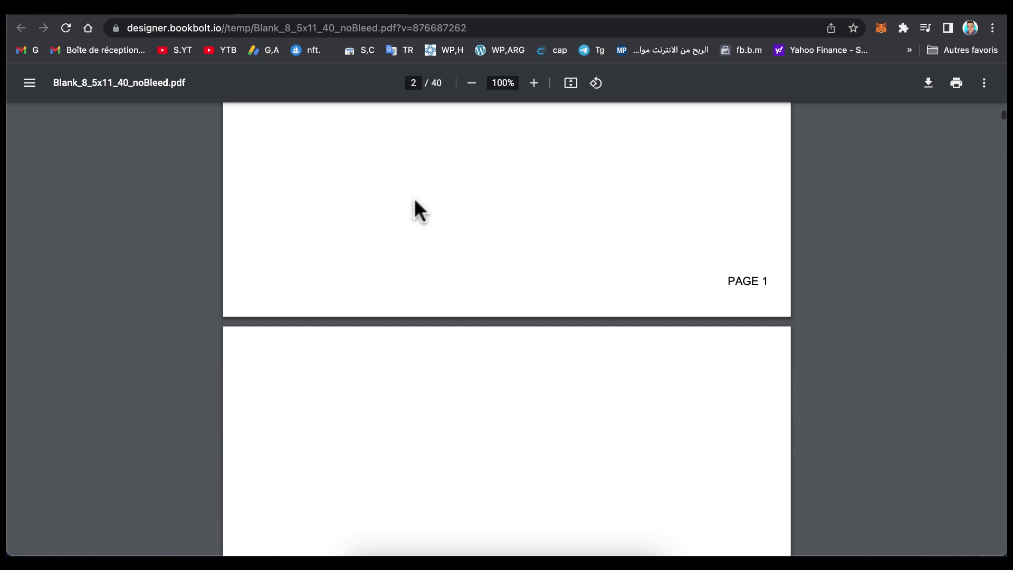
pyautogui.scroll(3, 414, 201)
pyautogui.scroll(-19, 415, 201)
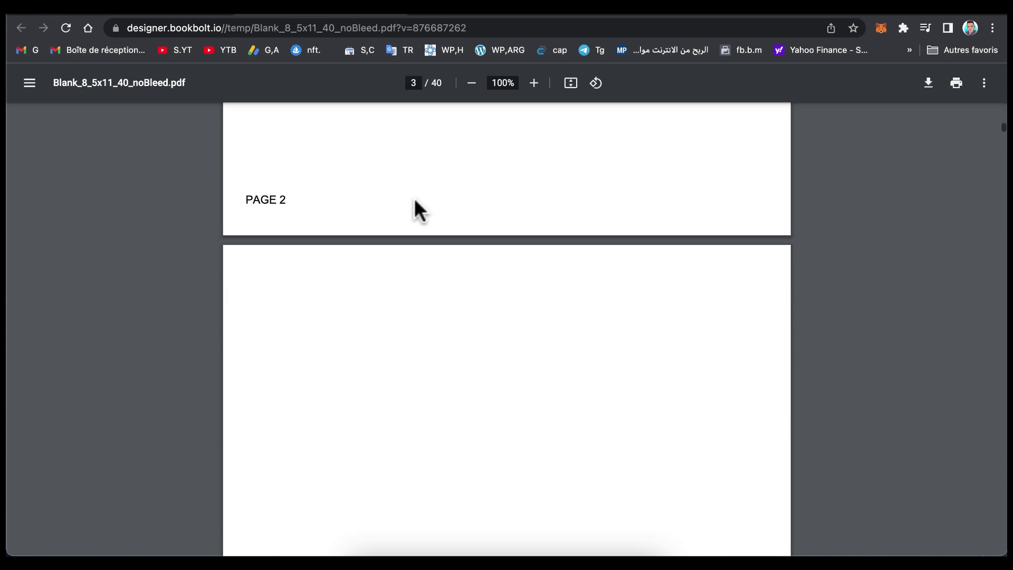
pyautogui.scroll(-20, 415, 201)
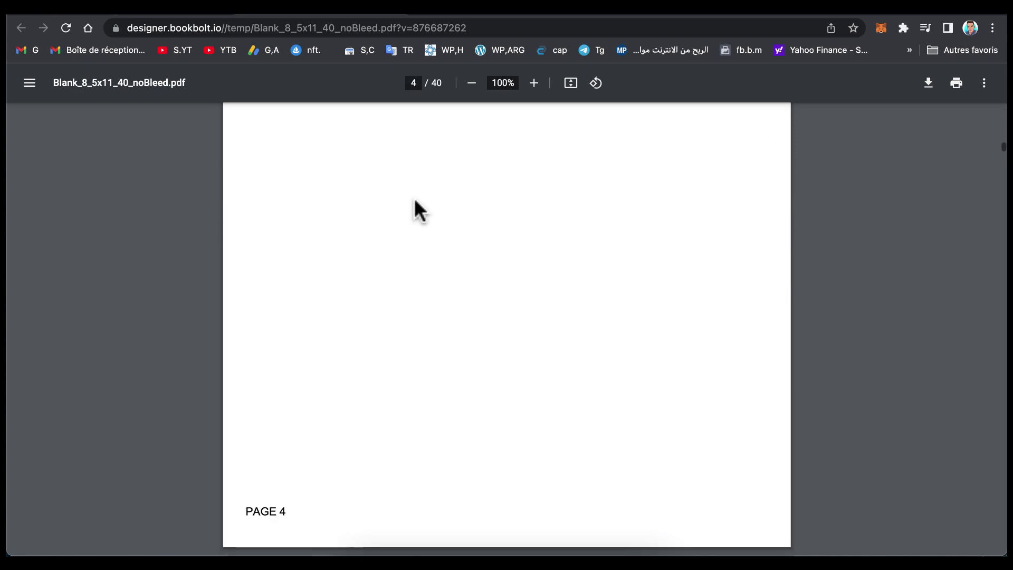
pyautogui.scroll(-9, 415, 201)
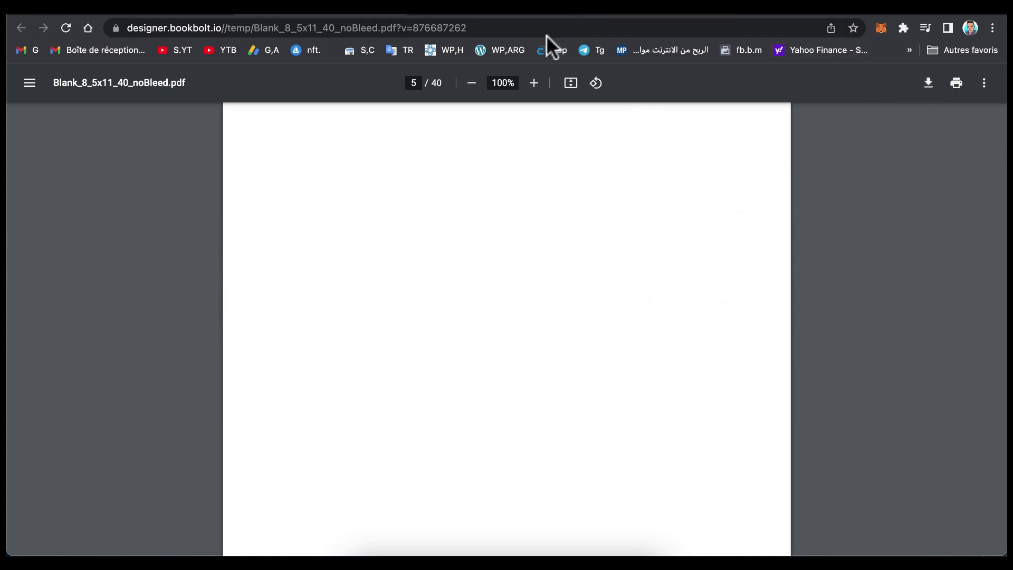
pyautogui.click(396, 16)
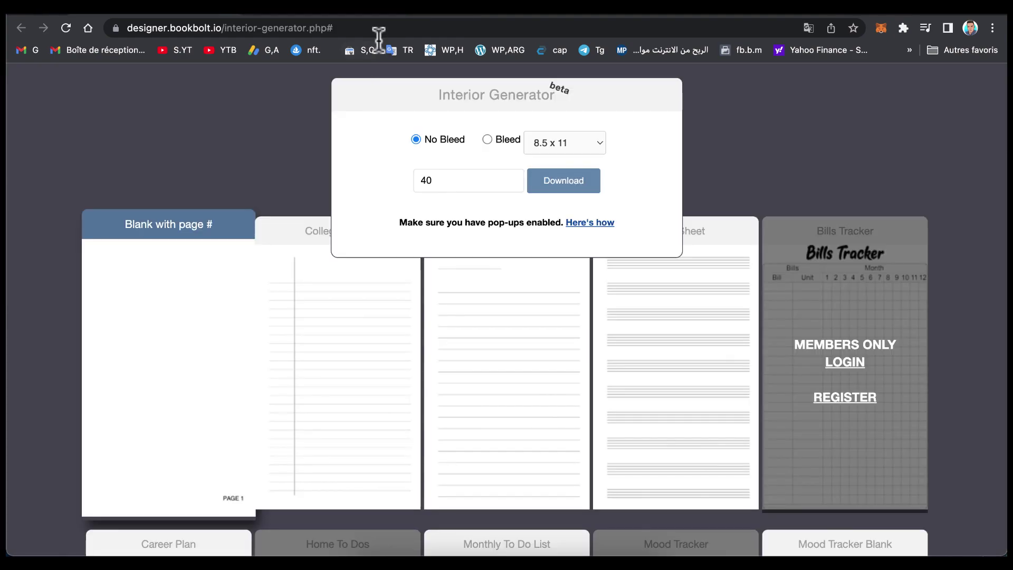
# - Create a new folder on the desktop, place it in the free area and name it "coloring book info"
pyautogui.hotkey('ctrl', 'Right')
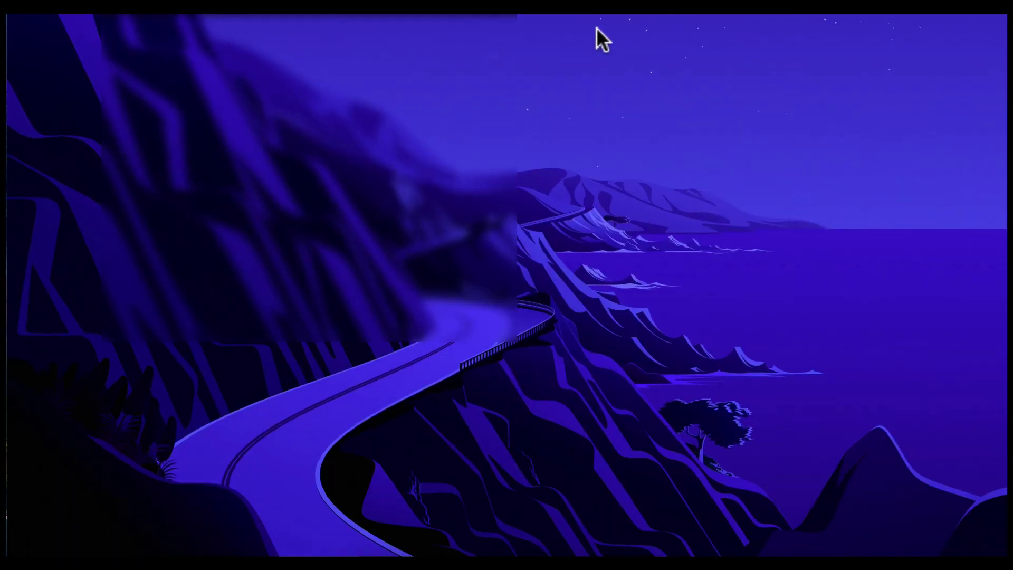
pyautogui.rightClick(630, 323)
pyautogui.moveTo(676, 407)
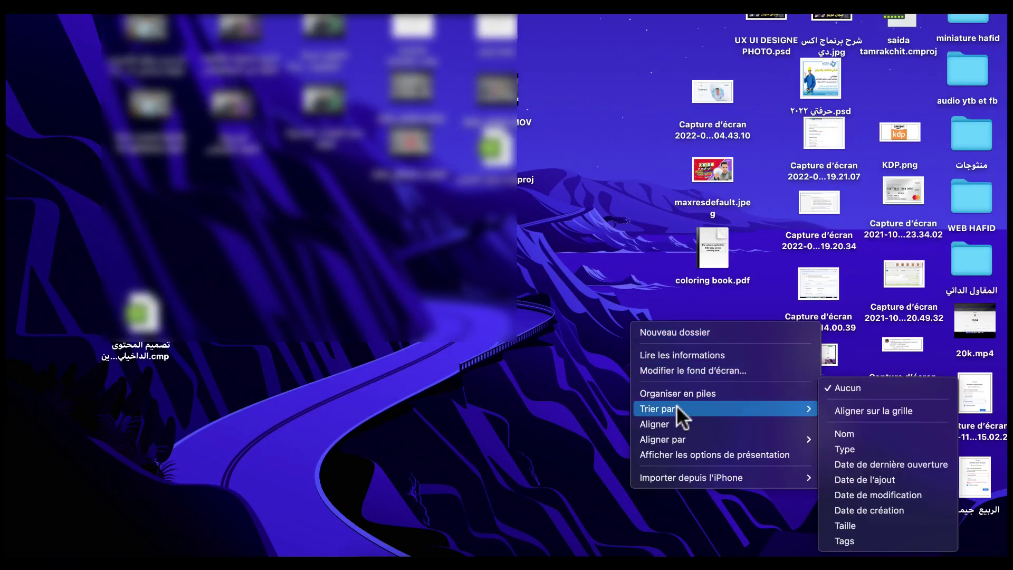
pyautogui.moveTo(714, 439)
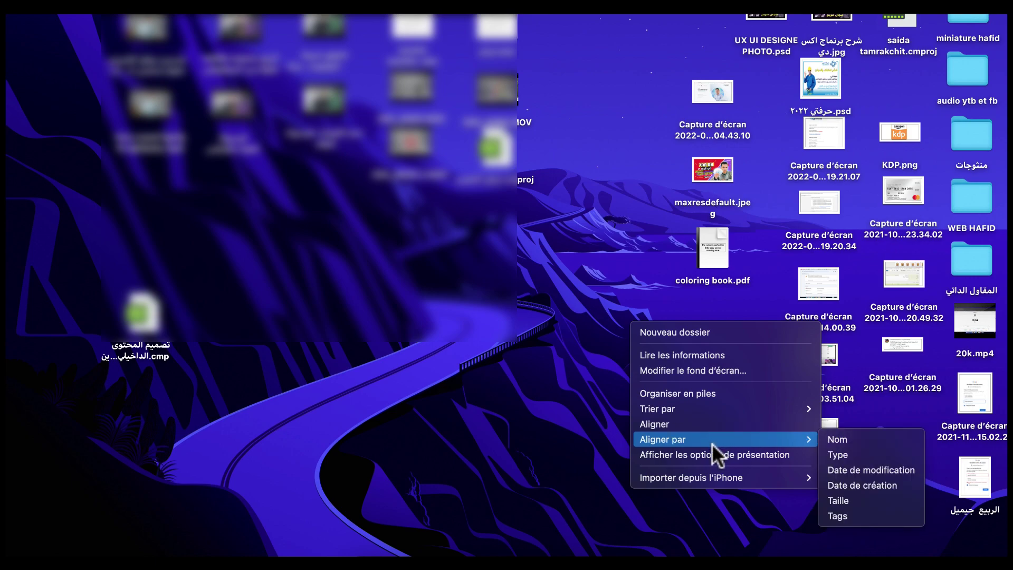
pyautogui.click(660, 331)
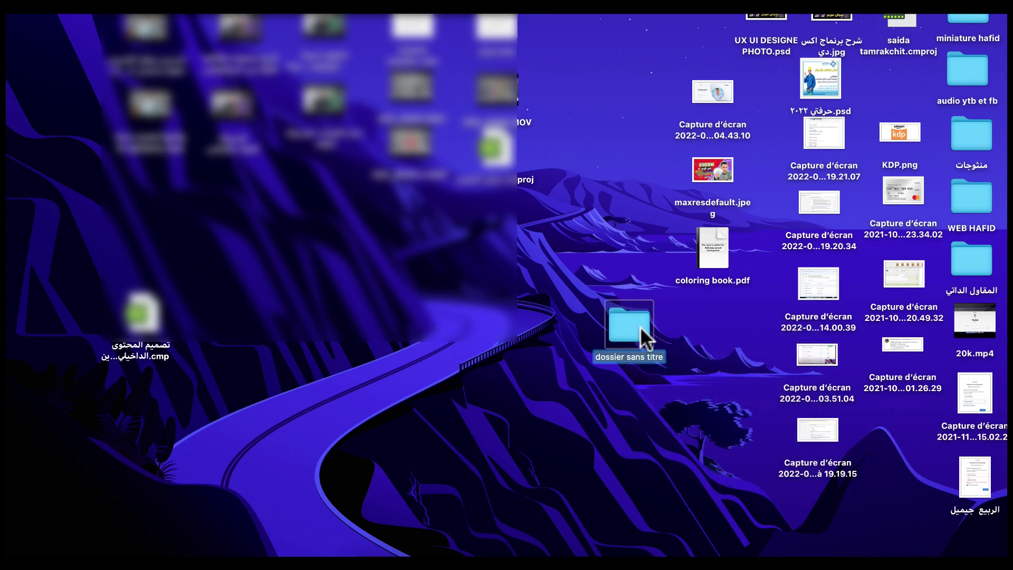
pyautogui.moveTo(641, 329); pyautogui.dragTo(562, 325)
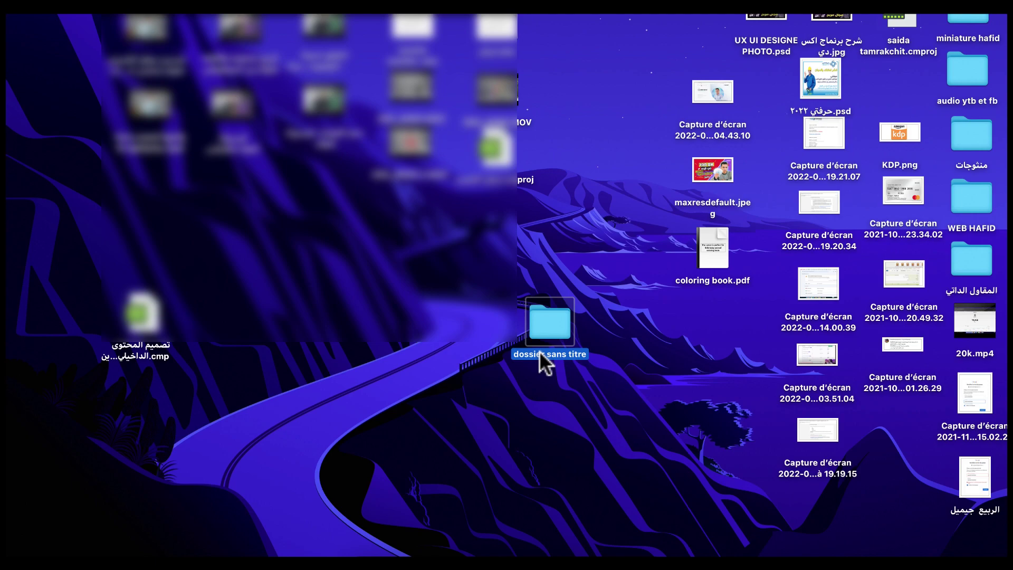
pyautogui.press('Return')
pyautogui.write('coloring book info')
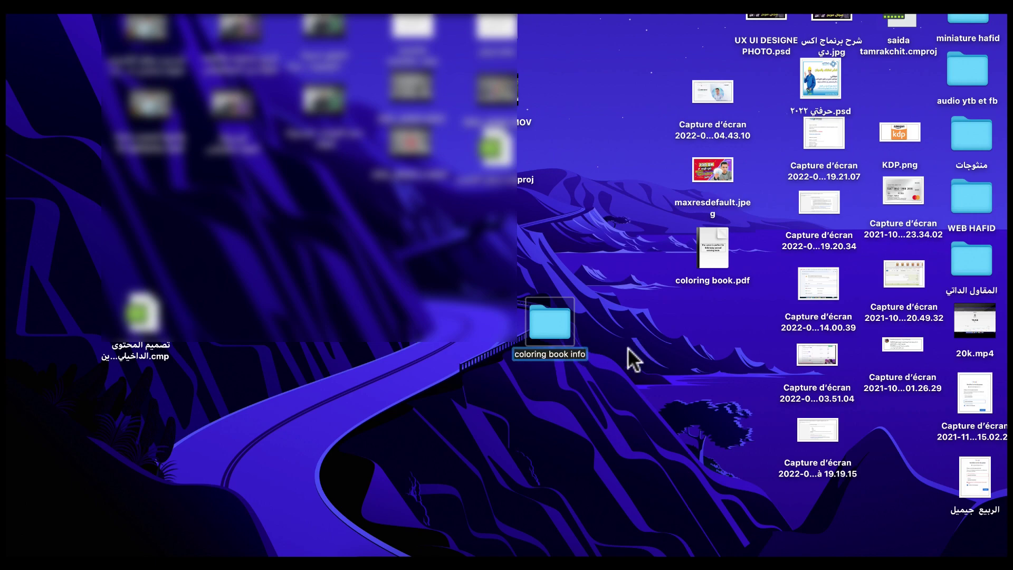
pyautogui.click(629, 349)
# - Switch from the desktop back to the browser and reopen the KDP cover calculator page
pyautogui.moveTo(706, 243)
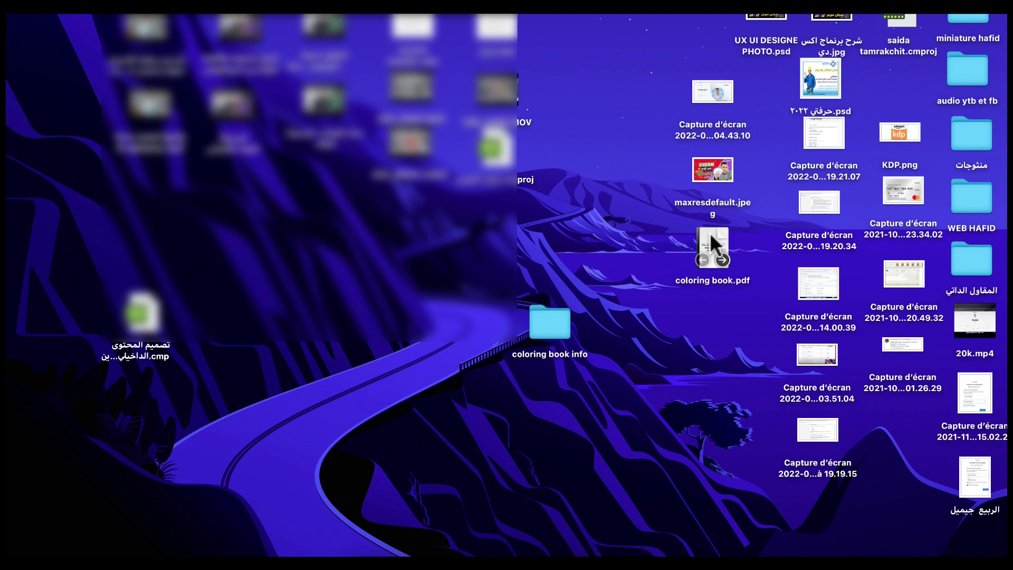
pyautogui.moveTo(714, 243)
pyautogui.mouseDown()
pyautogui.moveTo(554, 347)
pyautogui.moveTo(551, 328)
pyautogui.moveTo(724, 248)
pyautogui.moveTo(707, 255)
pyautogui.mouseUp()
pyautogui.hotkey('ctrl', 'Up')
pyautogui.click(493, 33)
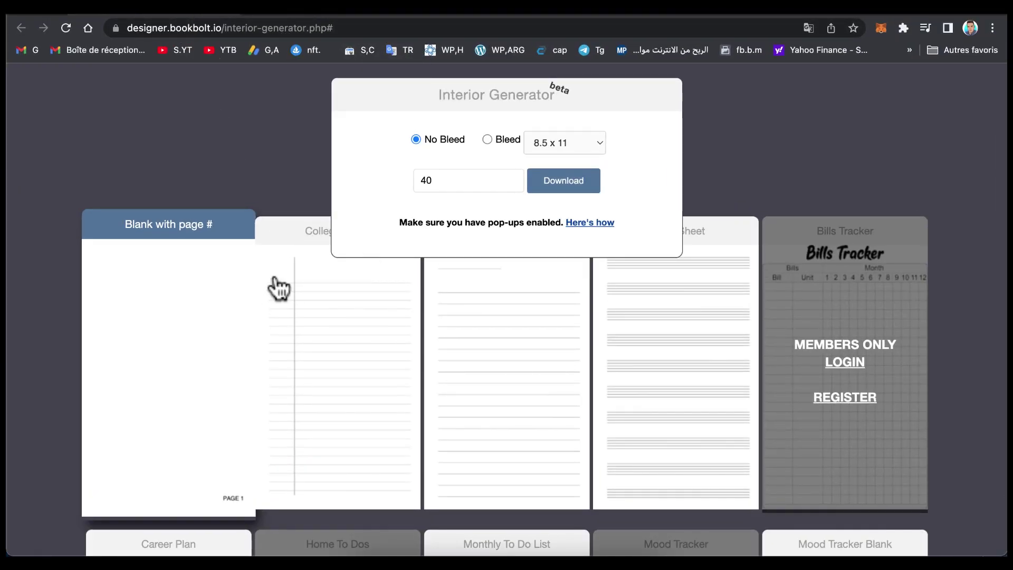
pyautogui.click(422, 19)
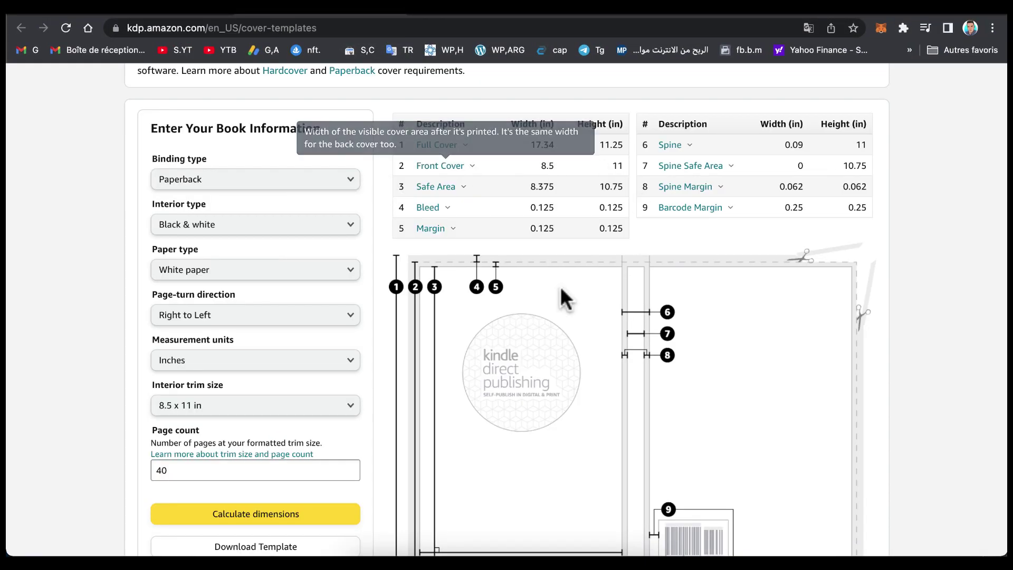
# - Examine the calculated cover dimensions table and the numbered cover diagram on the KDP calculator page
pyautogui.scroll(4, 574, 243)
pyautogui.scroll(-9, 575, 243)
pyautogui.scroll(4, 574, 243)
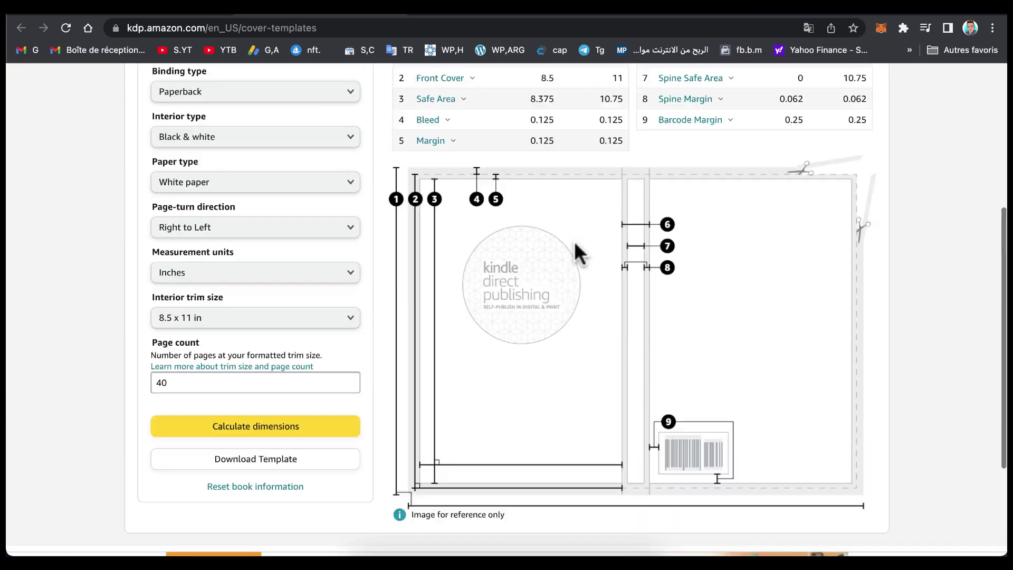
pyautogui.scroll(5, 575, 241)
pyautogui.scroll(-9, 441, 238)
pyautogui.scroll(2, 436, 296)
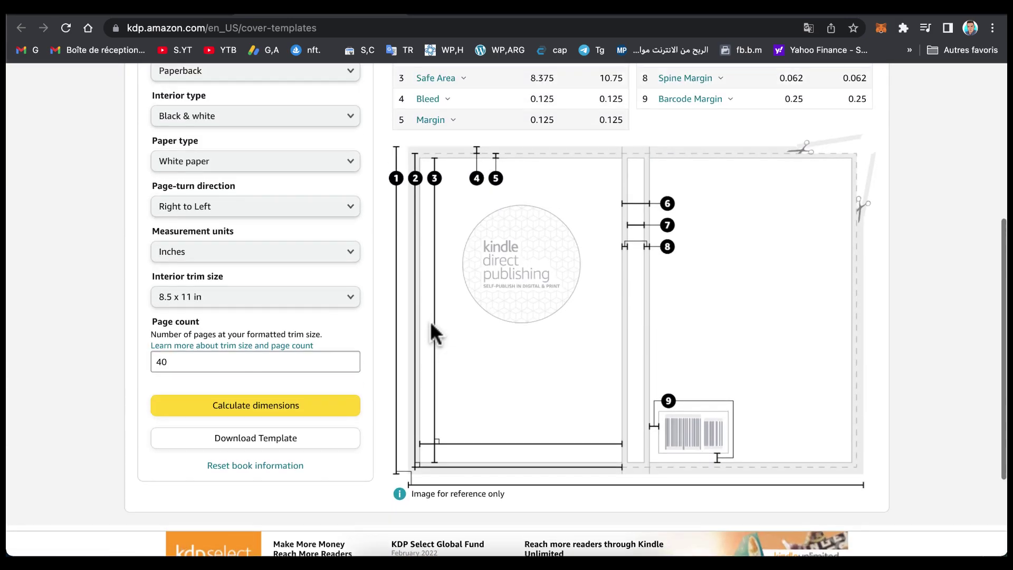
pyautogui.scroll(4, 431, 324)
pyautogui.scroll(-3, 731, 306)
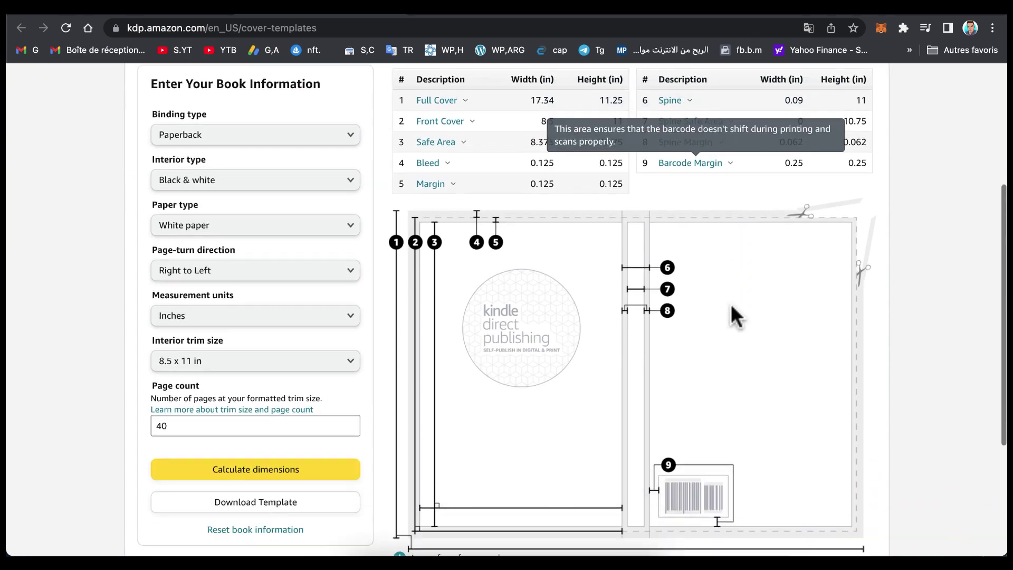
pyautogui.scroll(-2, 686, 343)
pyautogui.scroll(5, 648, 382)
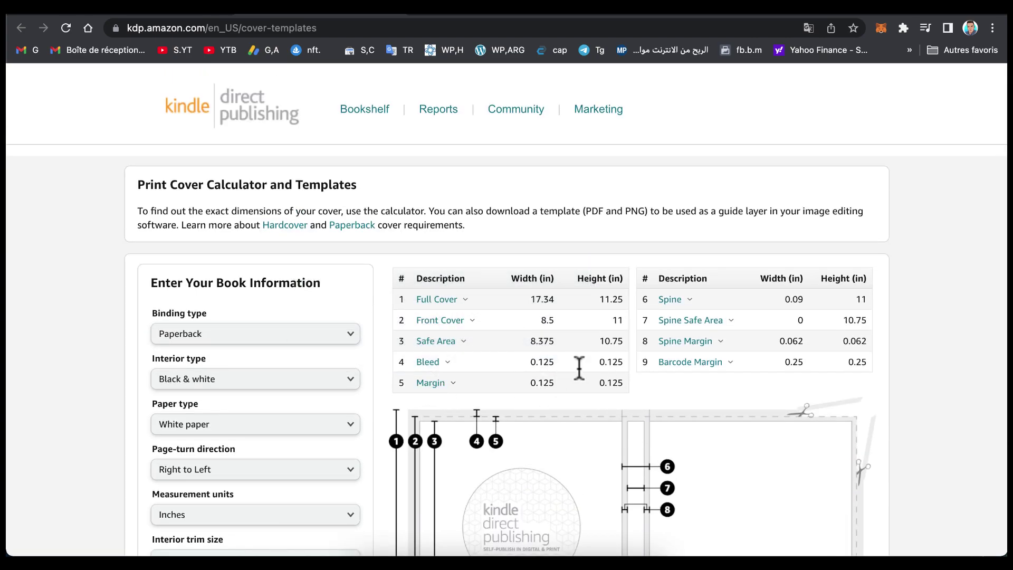
# - Download the paperback cover template, extract the ZIP and check the files in its folder
pyautogui.scroll(-8, 579, 368)
pyautogui.scroll(1, 327, 298)
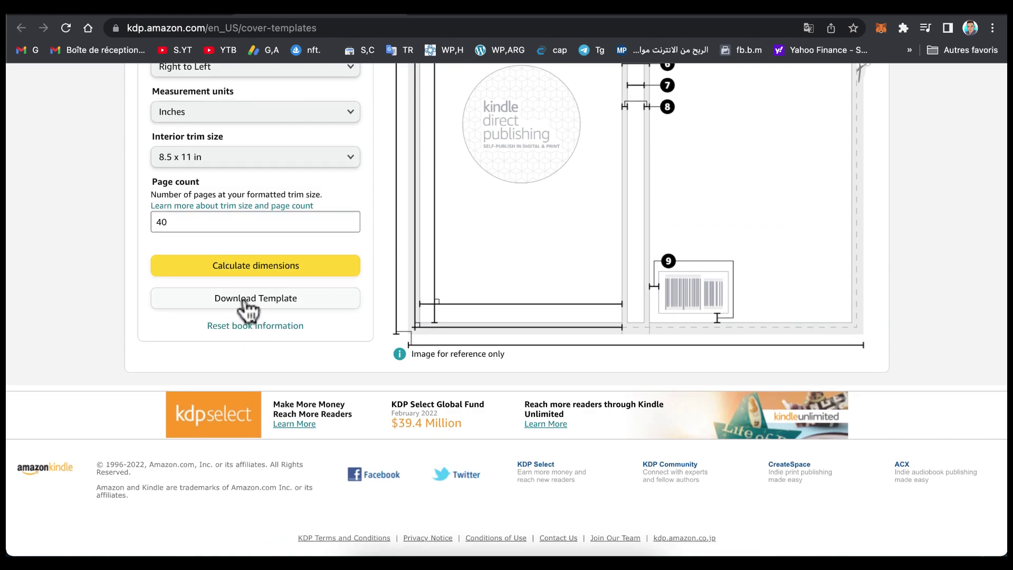
pyautogui.click(244, 298)
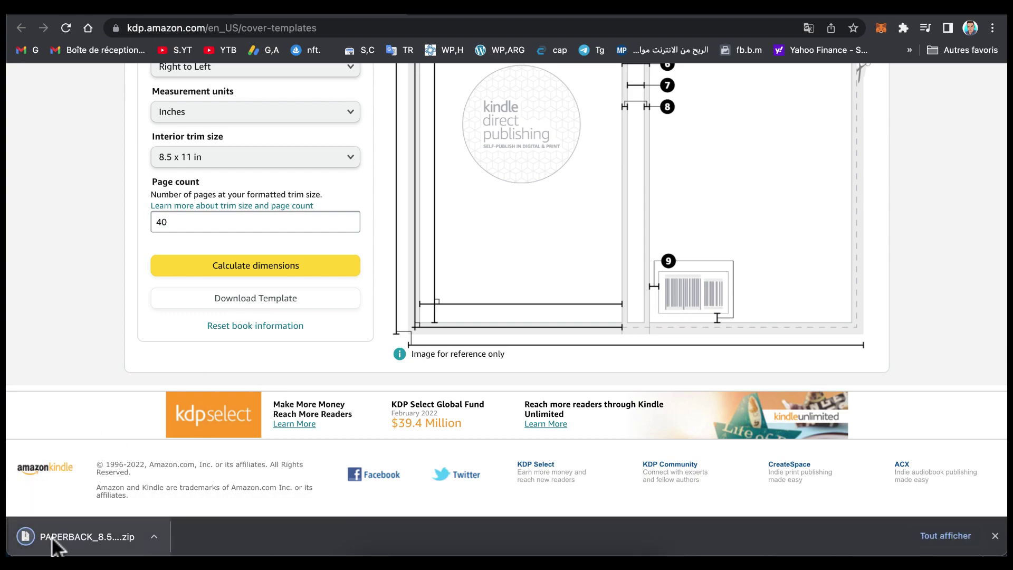
pyautogui.click(76, 532)
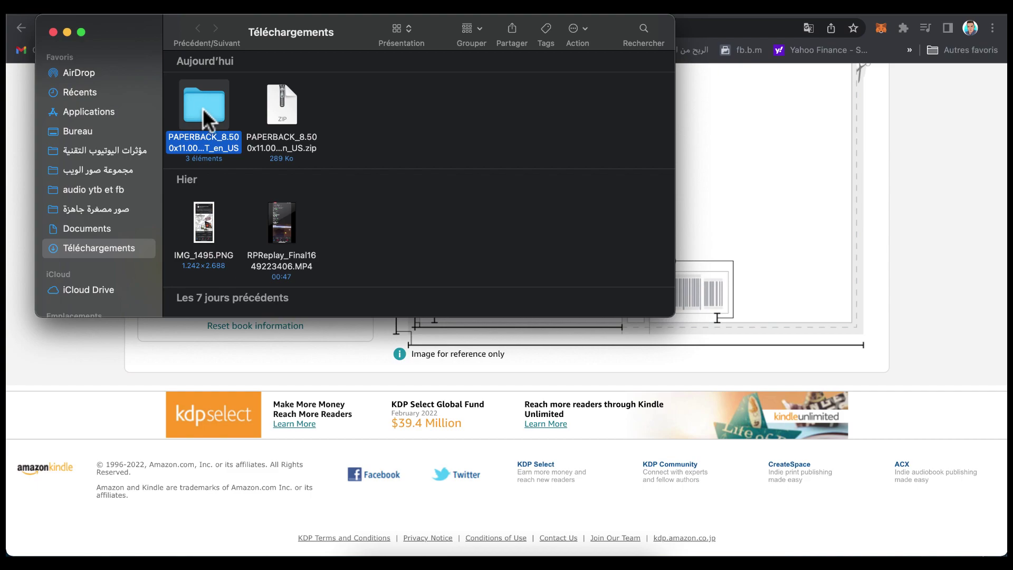
pyautogui.doubleClick(203, 110)
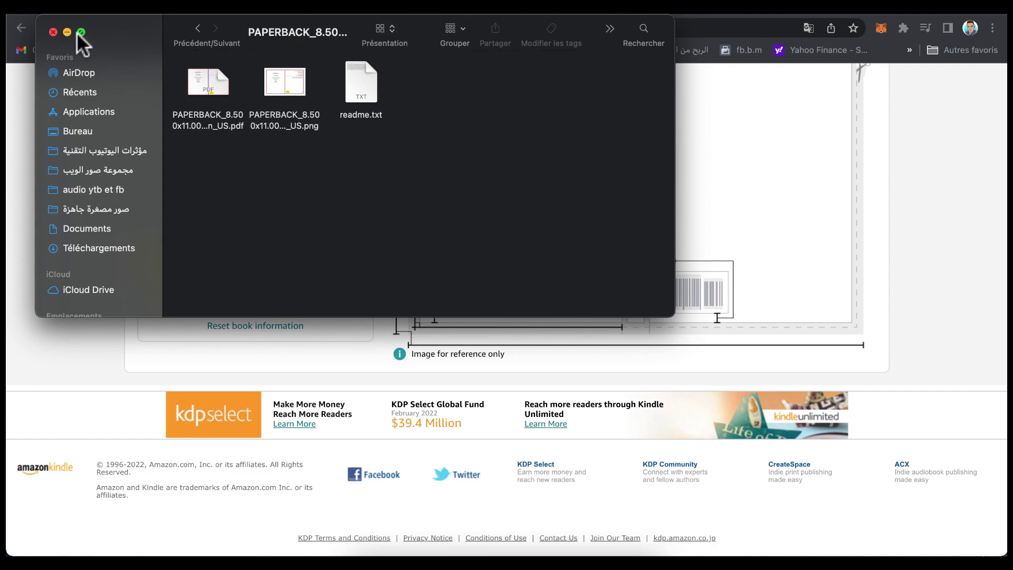
pyautogui.click(54, 32)
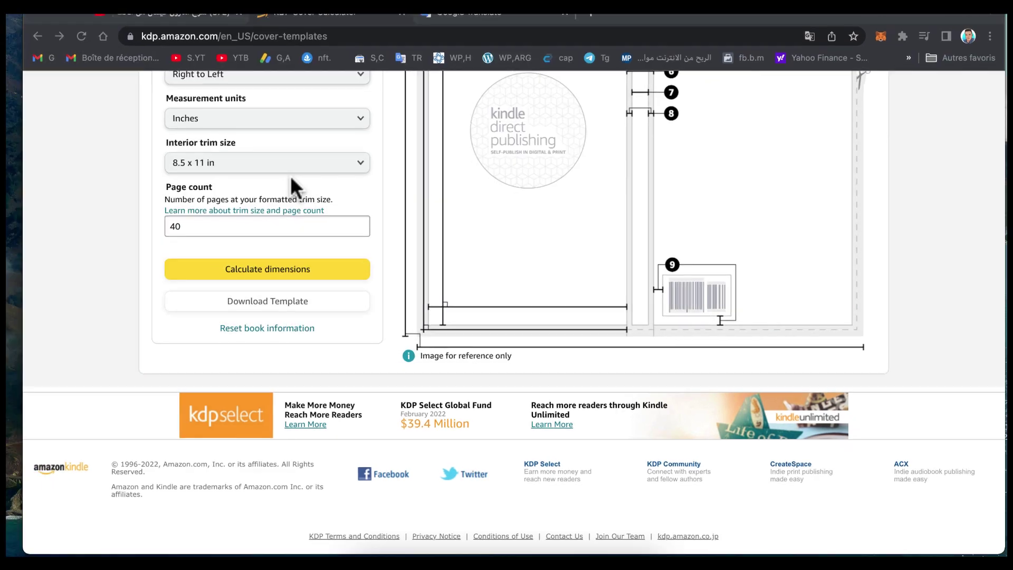
# - Move the cover template PNG from the extracted download folder into the "coloring book info" folder on the desktop
pyautogui.hotkey('ctrl', 'Up')
pyautogui.click(621, 30)
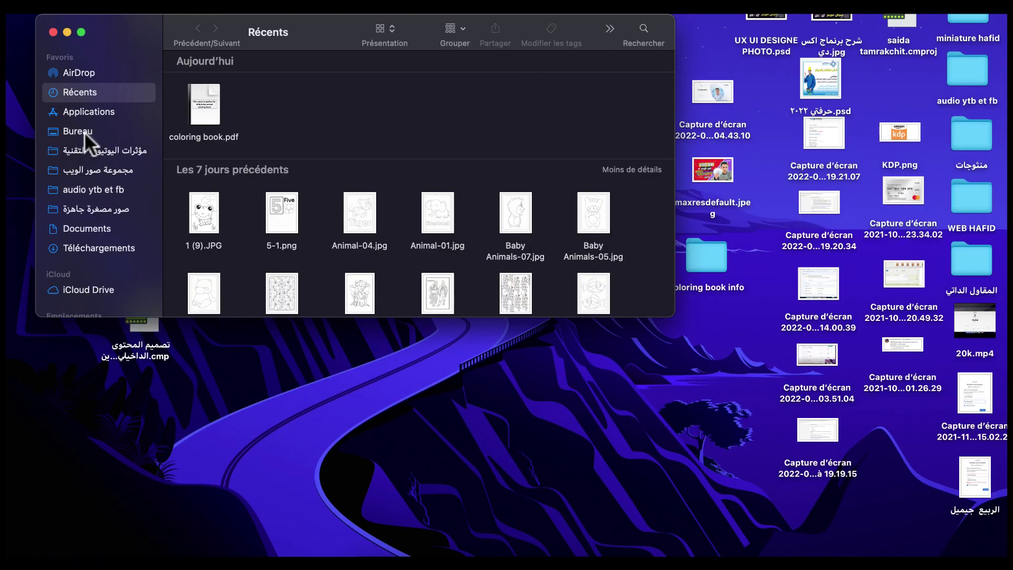
pyautogui.click(84, 250)
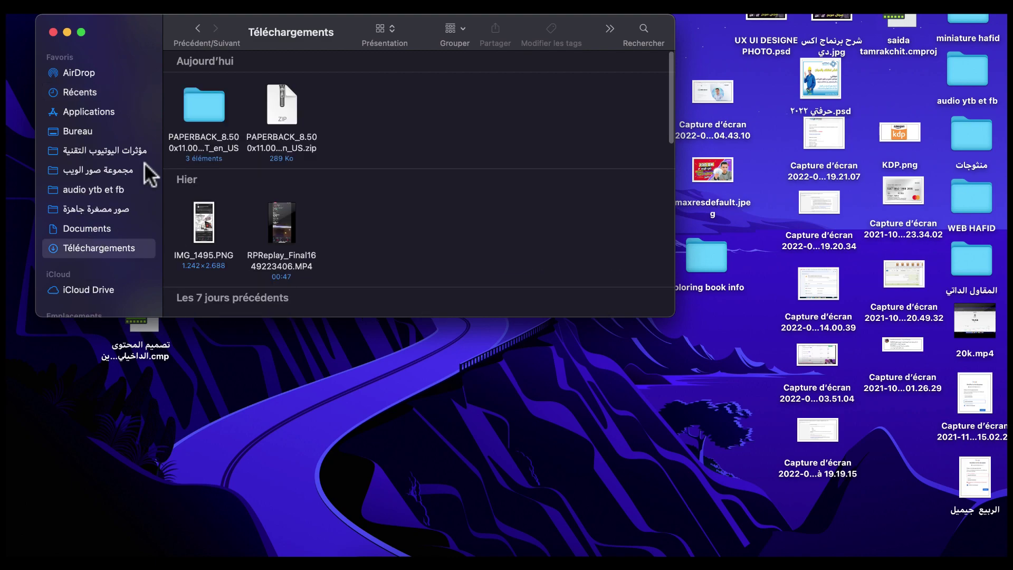
pyautogui.doubleClick(217, 119)
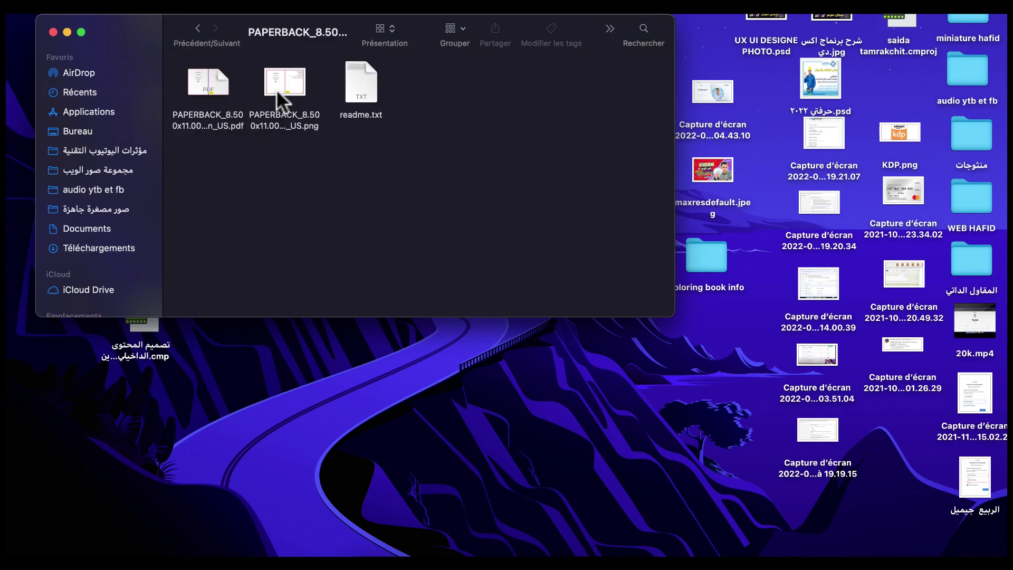
pyautogui.moveTo(277, 97); pyautogui.dragTo(707, 272)
pyautogui.moveTo(438, 74); pyautogui.dragTo(647, 554)
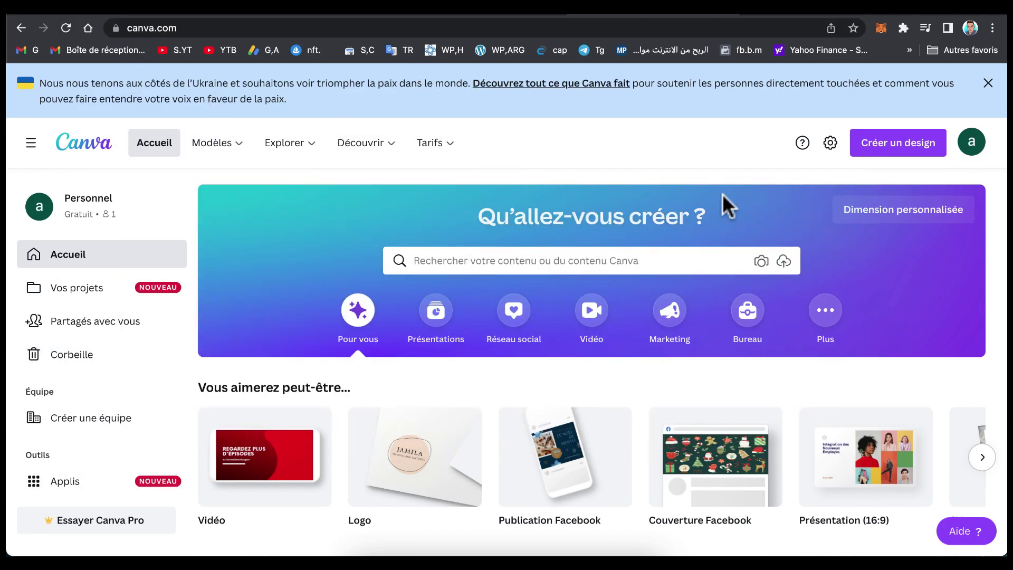
# - Start a new custom-size design in Canva and open the choice of measurement units
pyautogui.scroll(-5, 556, 350)
pyautogui.scroll(5, 555, 350)
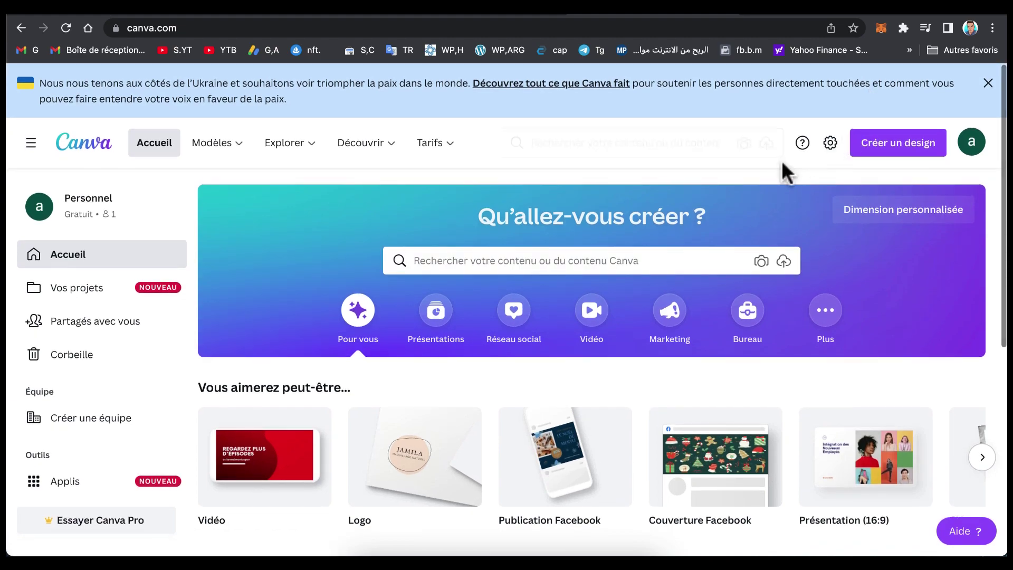
pyautogui.click(881, 151)
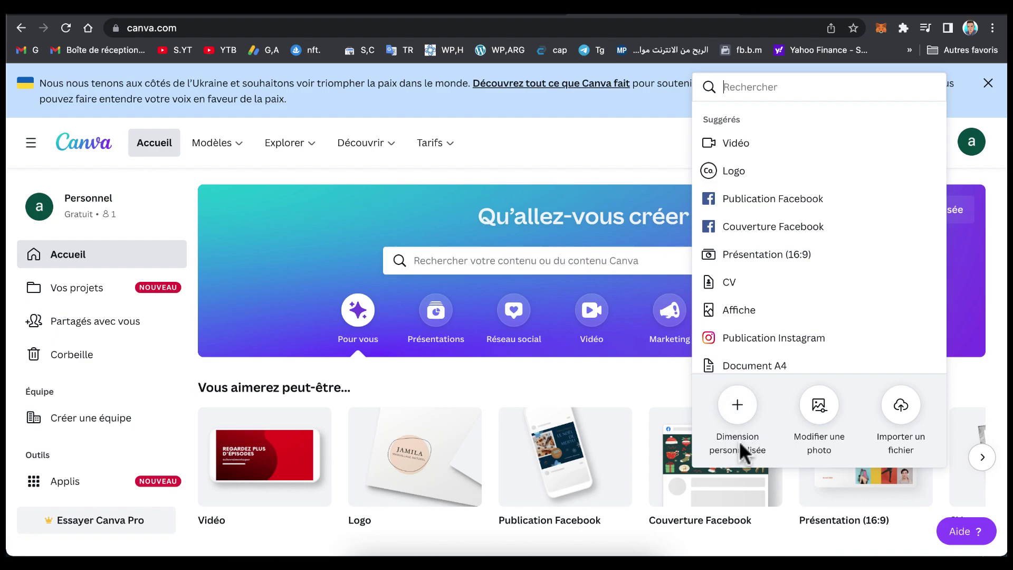
pyautogui.click(736, 419)
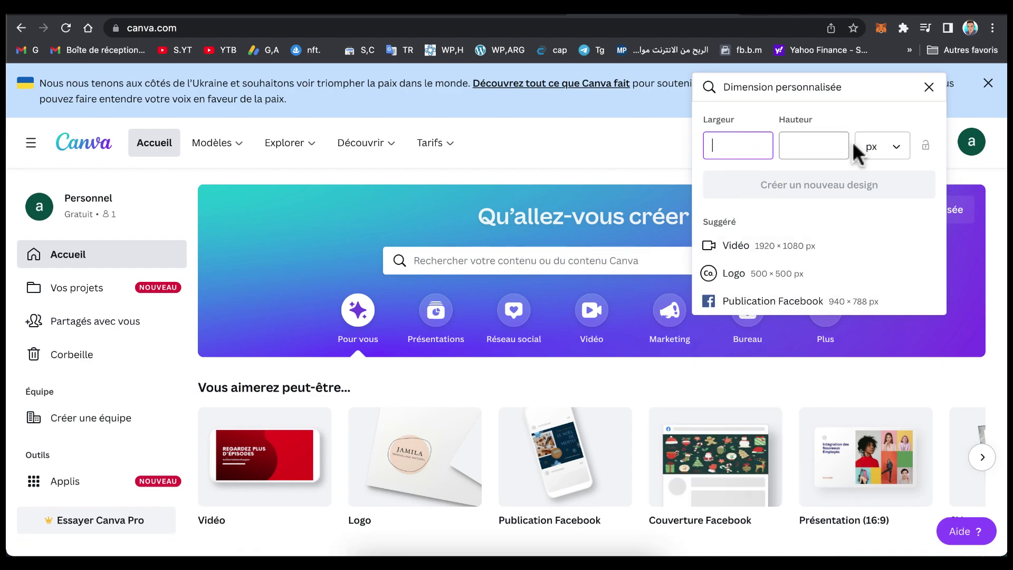
pyautogui.click(897, 151)
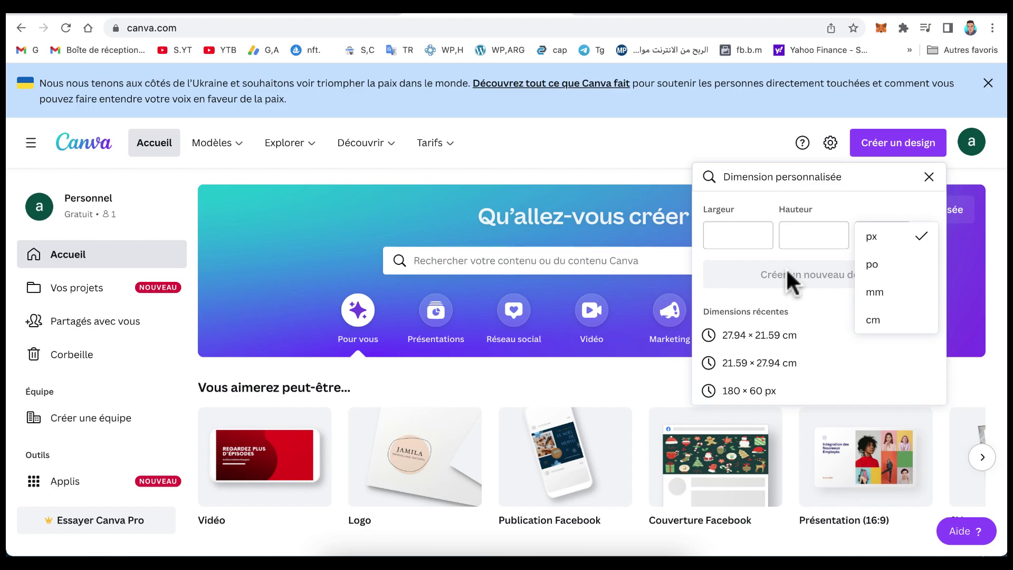
# - Switch to the cover template image and mark its overall dimensions with a rectangle
pyautogui.hotkey('ctrl', 'Up')
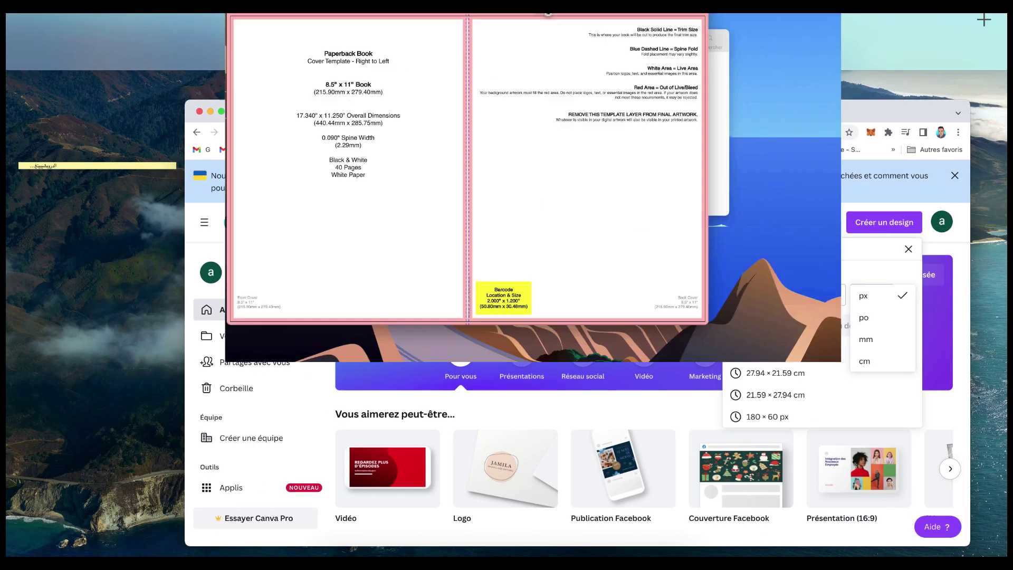
pyautogui.click(389, 161)
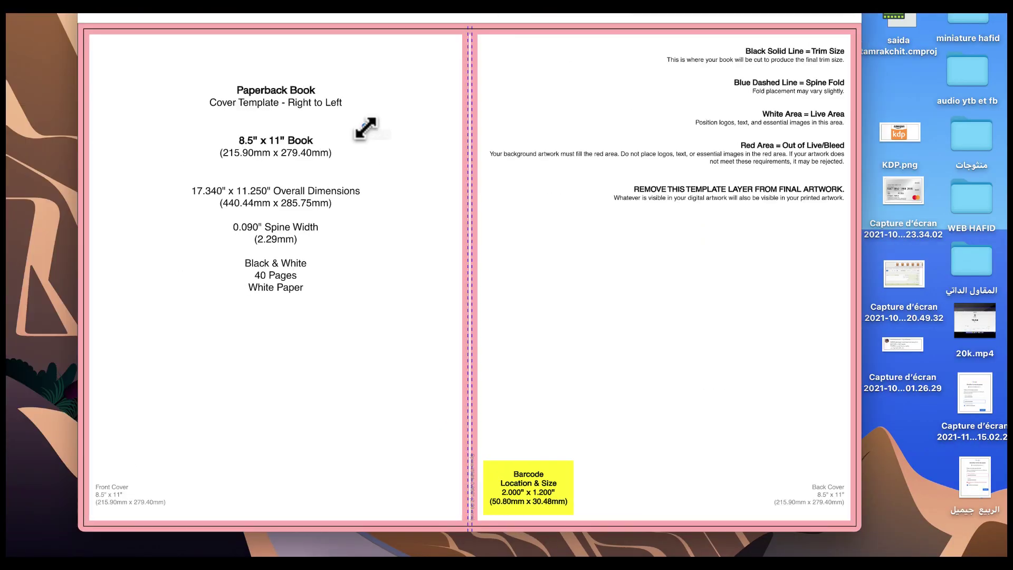
pyautogui.moveTo(362, 128); pyautogui.dragTo(204, 174)
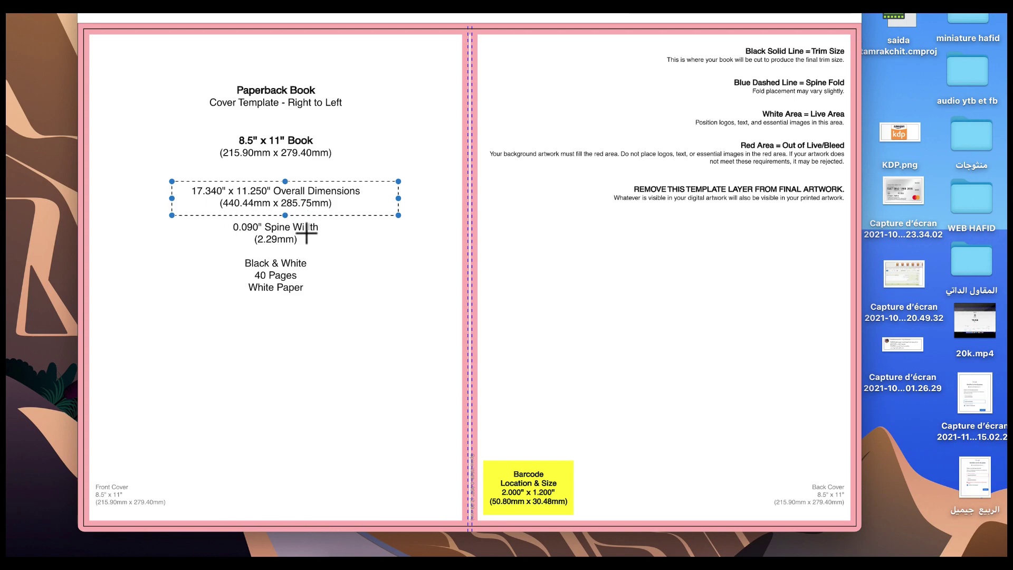
pyautogui.hotkey('ctrl', 'Up')
pyautogui.click(586, 16)
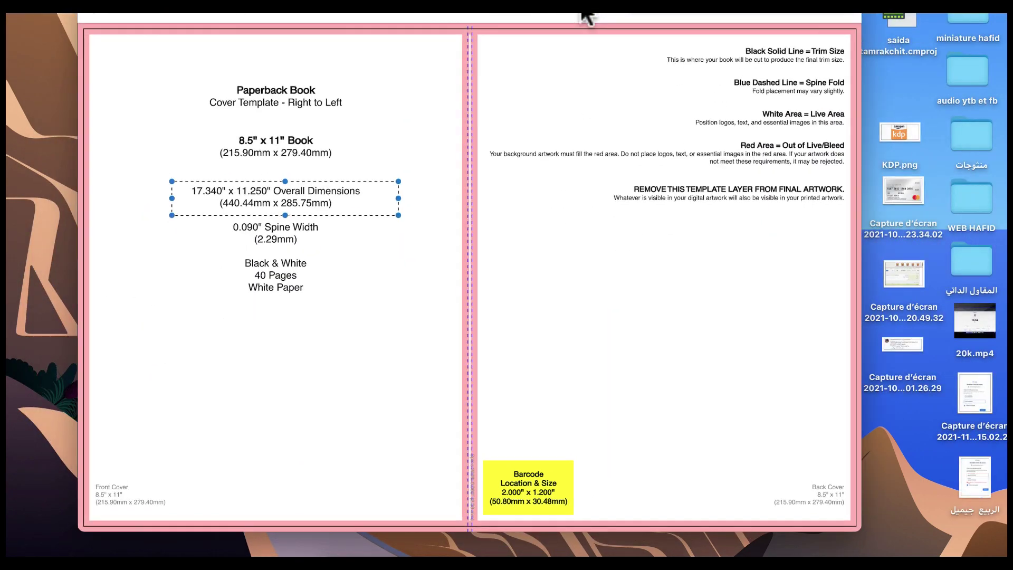
# - Return to Canva, create a custom-size design of 440.44 × 285.75 mm and open its uploads
pyautogui.hotkey('ctrl', 'Up')
pyautogui.click(473, 21)
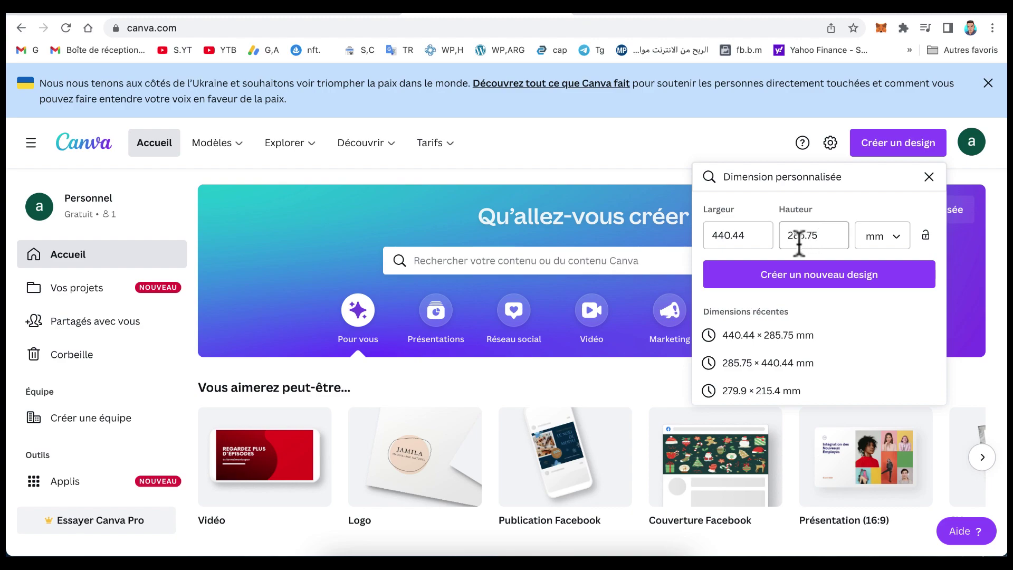
pyautogui.click(791, 282)
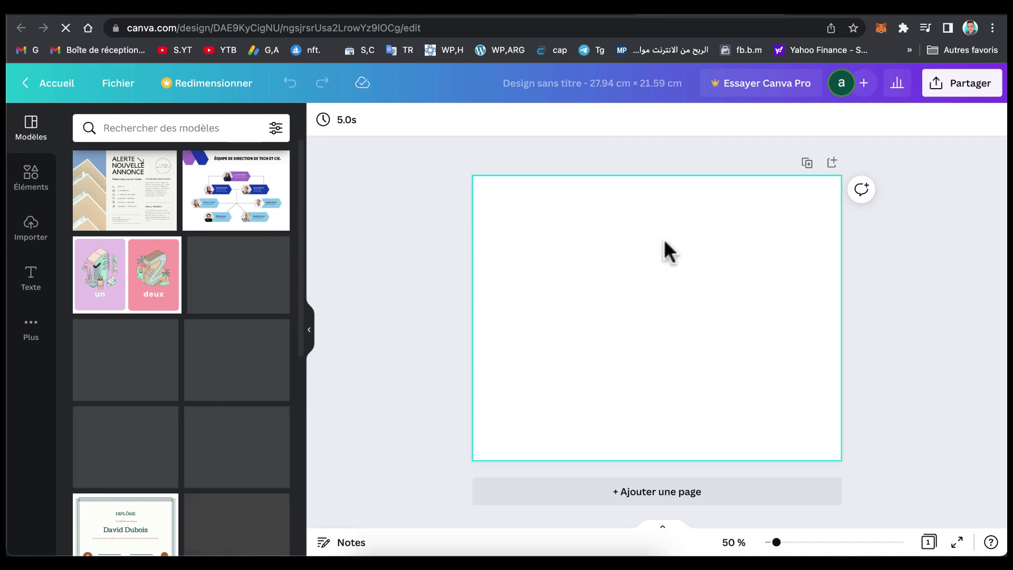
pyautogui.click(31, 233)
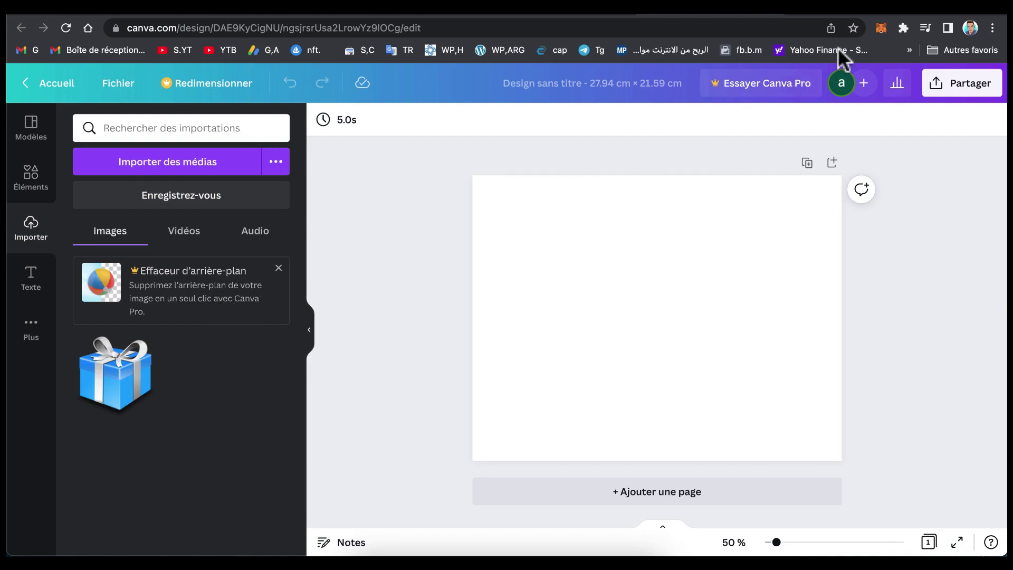
pyautogui.click(696, 7)
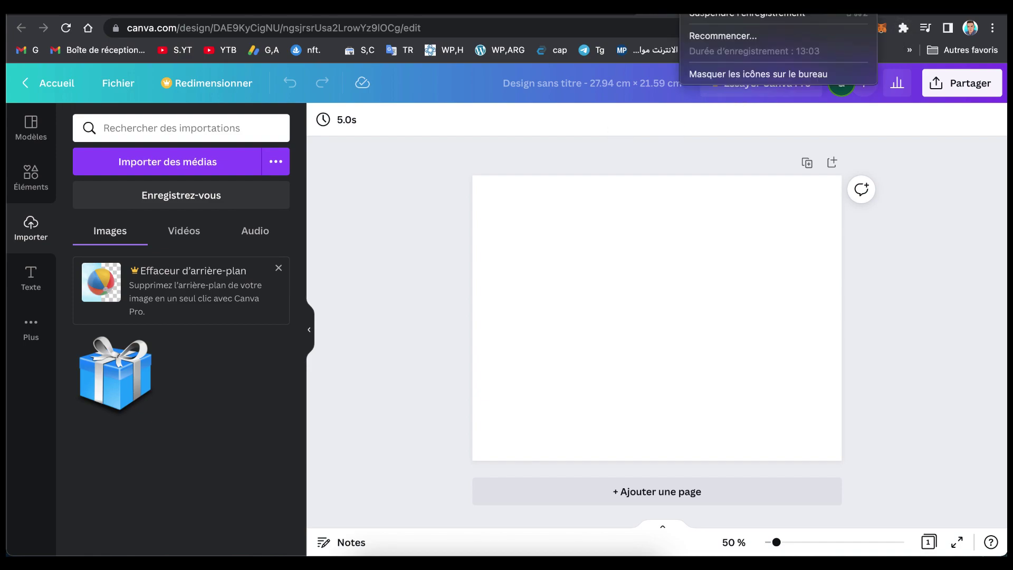
pyautogui.click(699, 14)
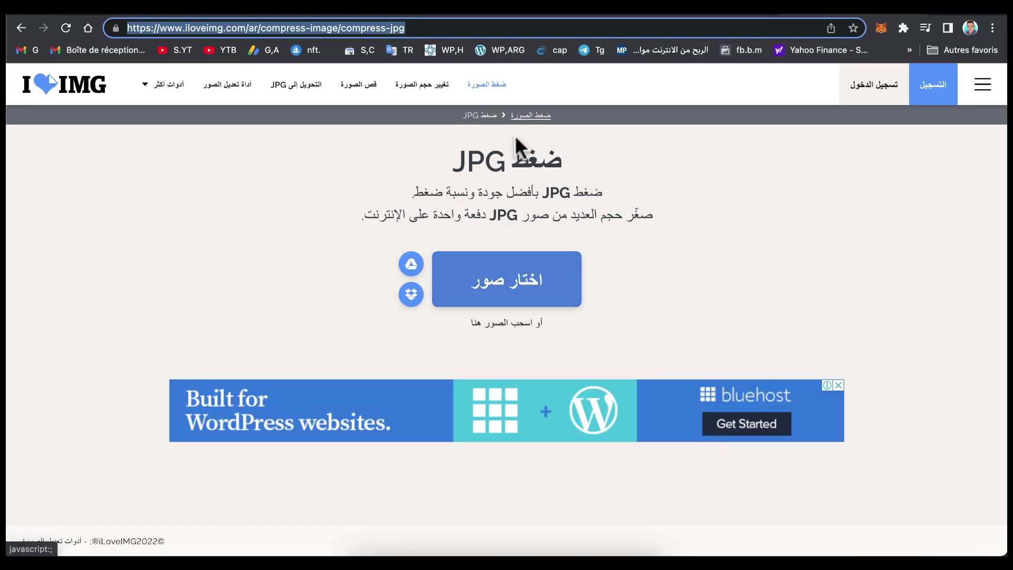
# - Upload the paperback template PNG from the "coloring book info" folder to iLoveIMG and compress it
pyautogui.click(500, 293)
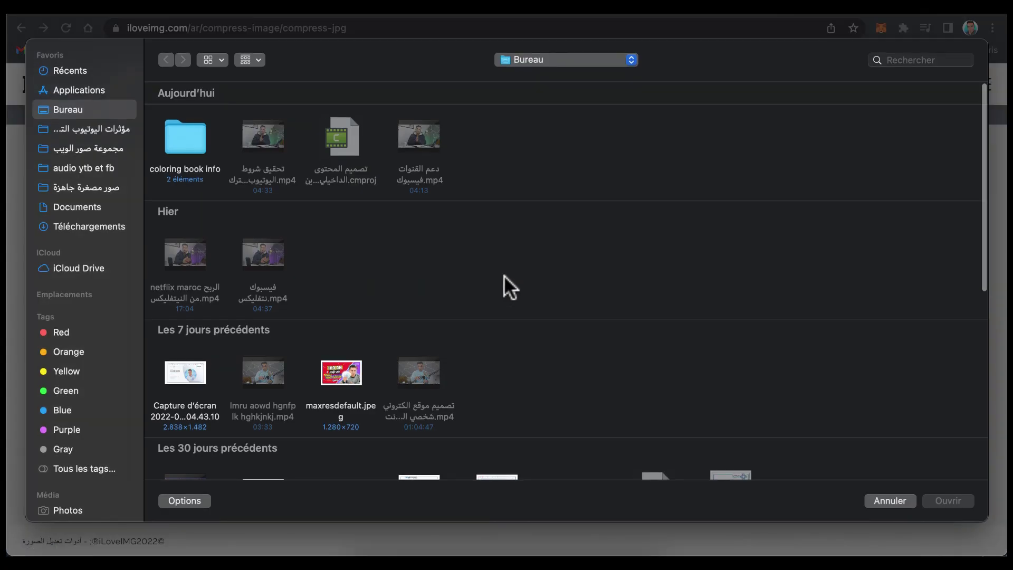
pyautogui.doubleClick(176, 135)
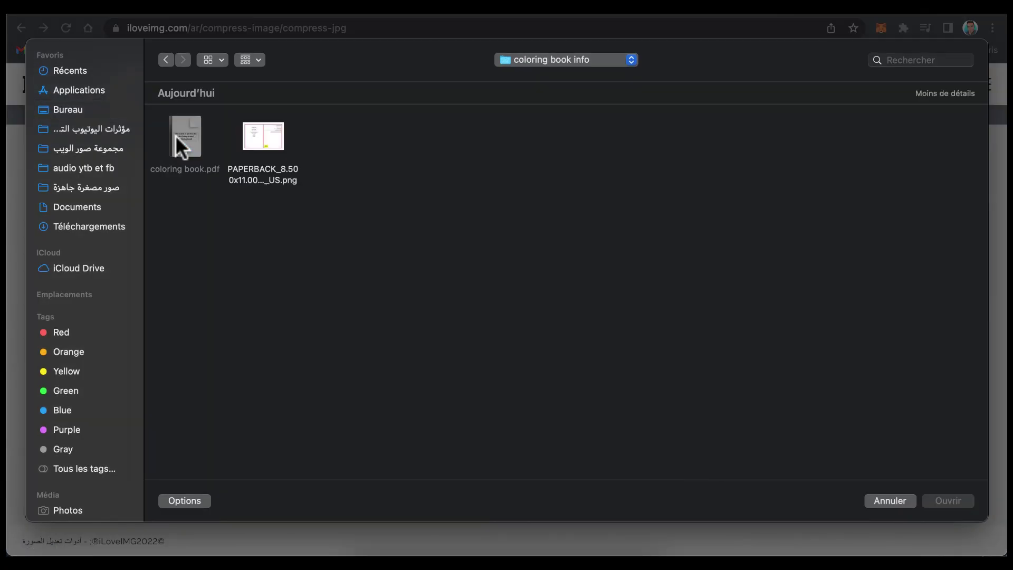
pyautogui.click(256, 144)
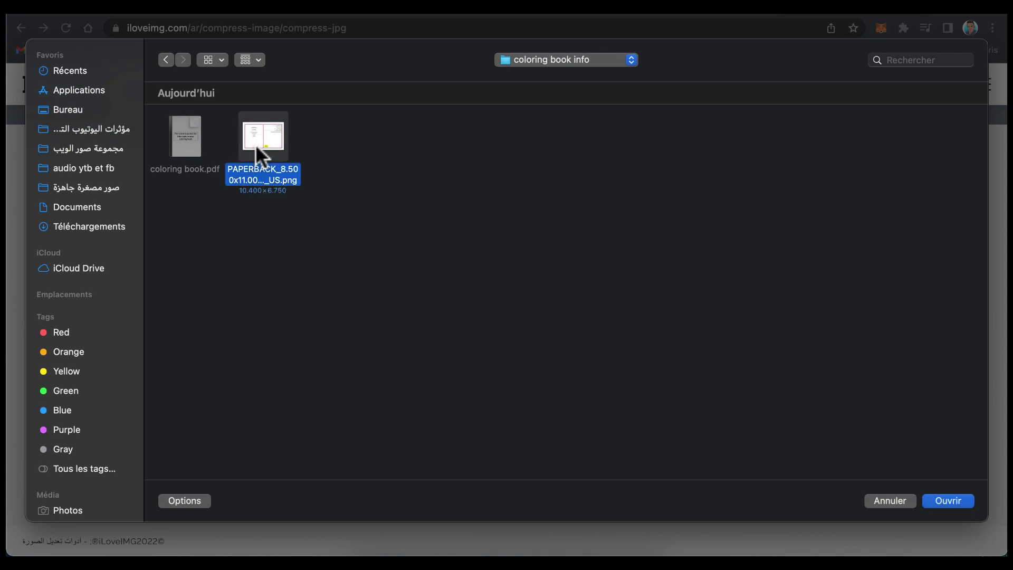
pyautogui.click(950, 499)
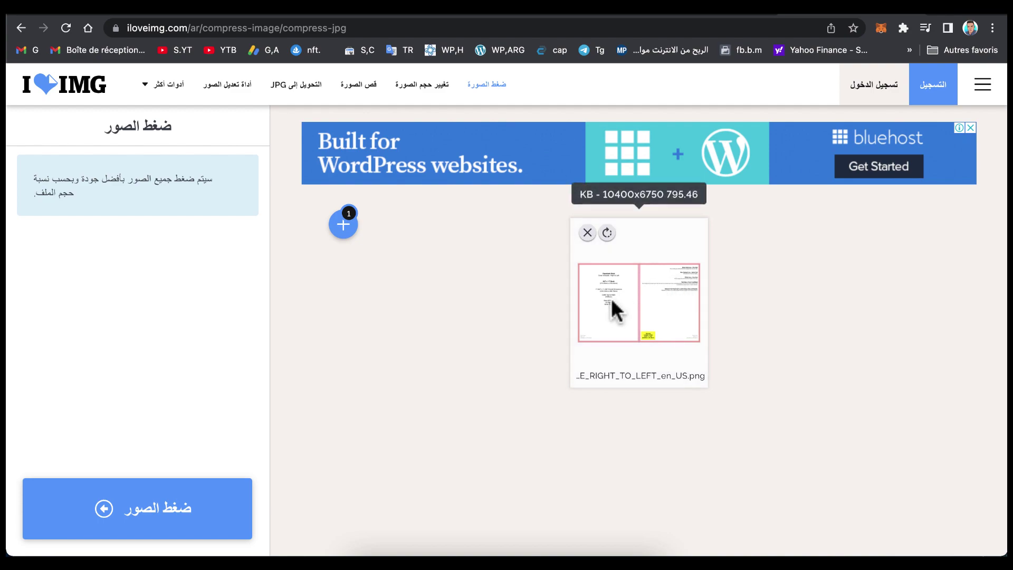
pyautogui.click(159, 525)
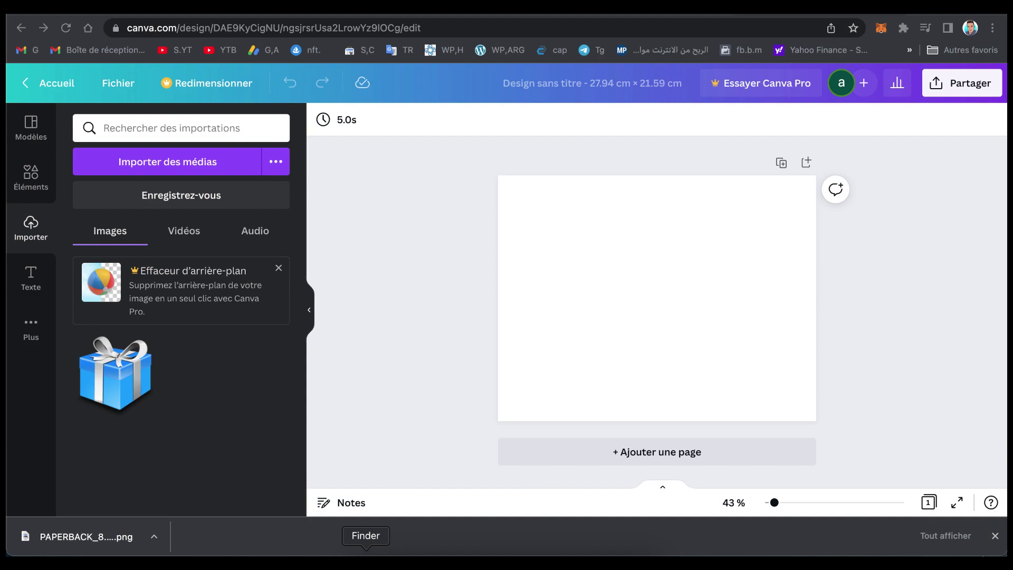
# - Rename the compressed paperback template in the Downloads folder, replacing the middle of its file name with 3333
pyautogui.click(181, 160)
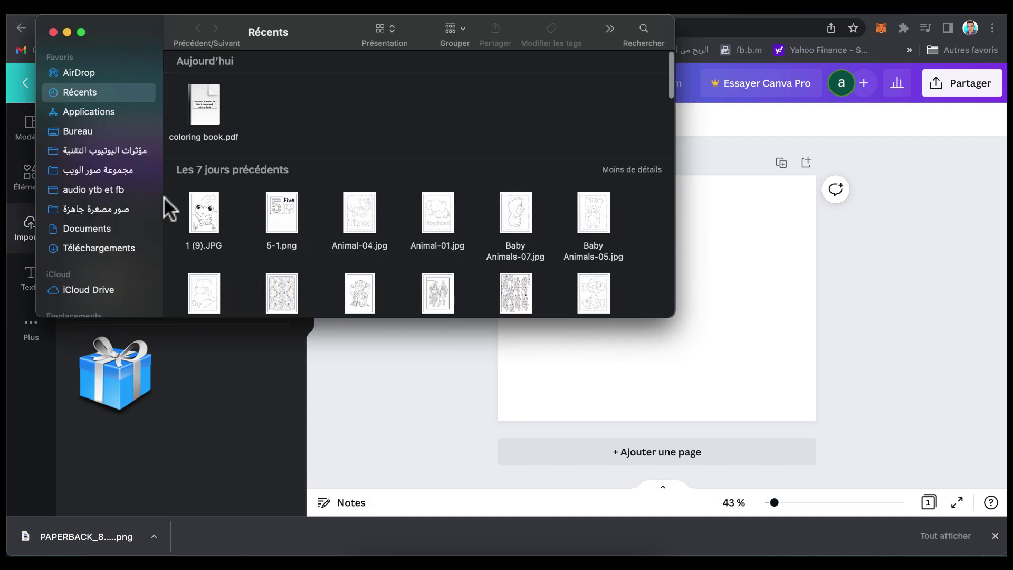
pyautogui.click(96, 256)
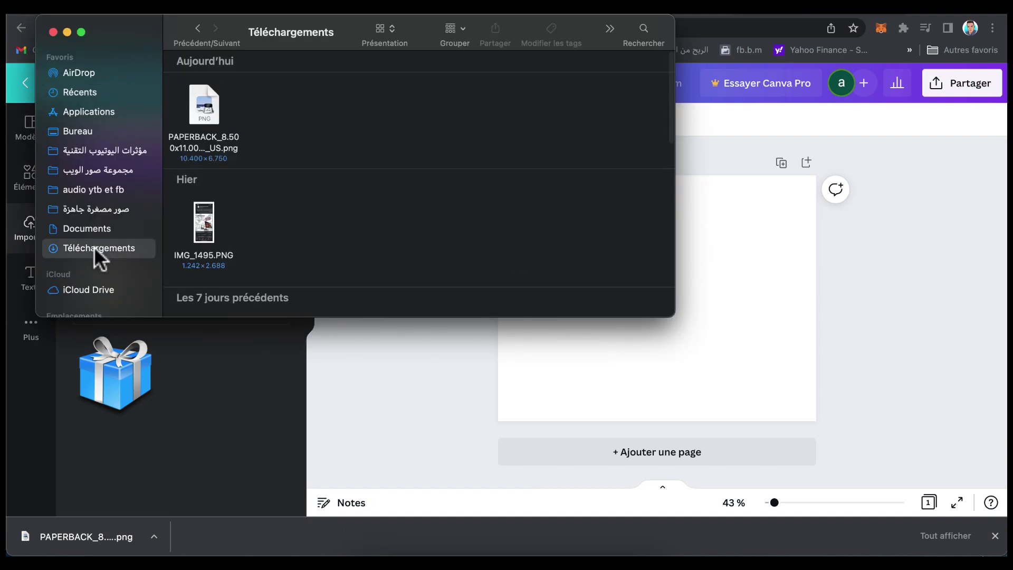
pyautogui.click(204, 138)
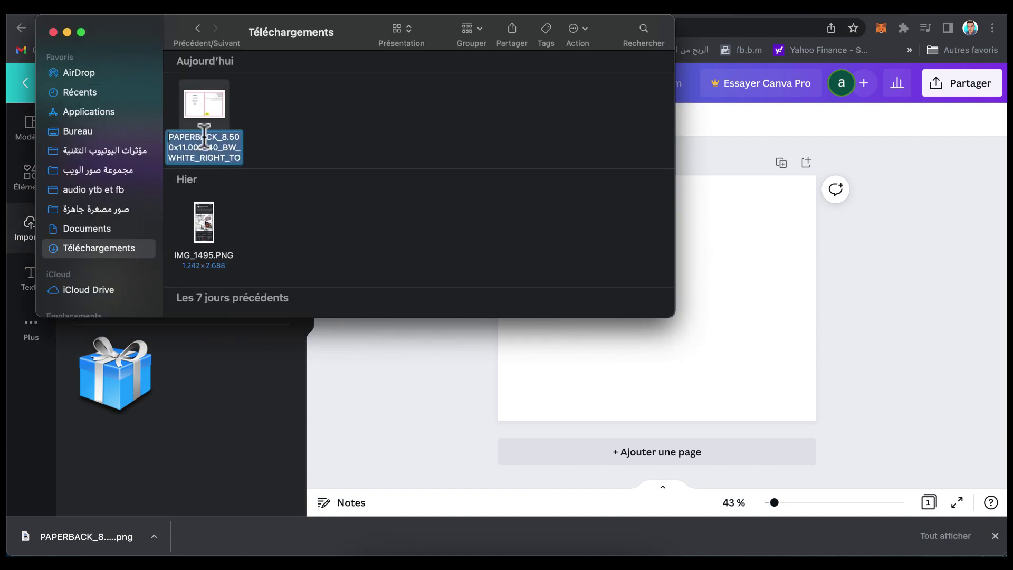
pyautogui.click(204, 136)
pyautogui.moveTo(222, 134); pyautogui.dragTo(235, 158)
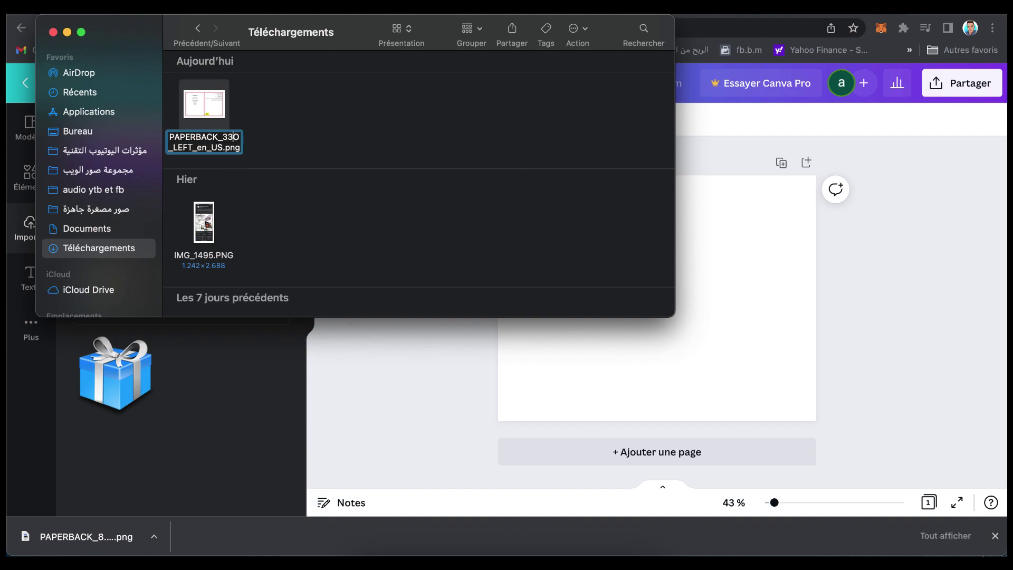
pyautogui.write('3333')
pyautogui.click(282, 131)
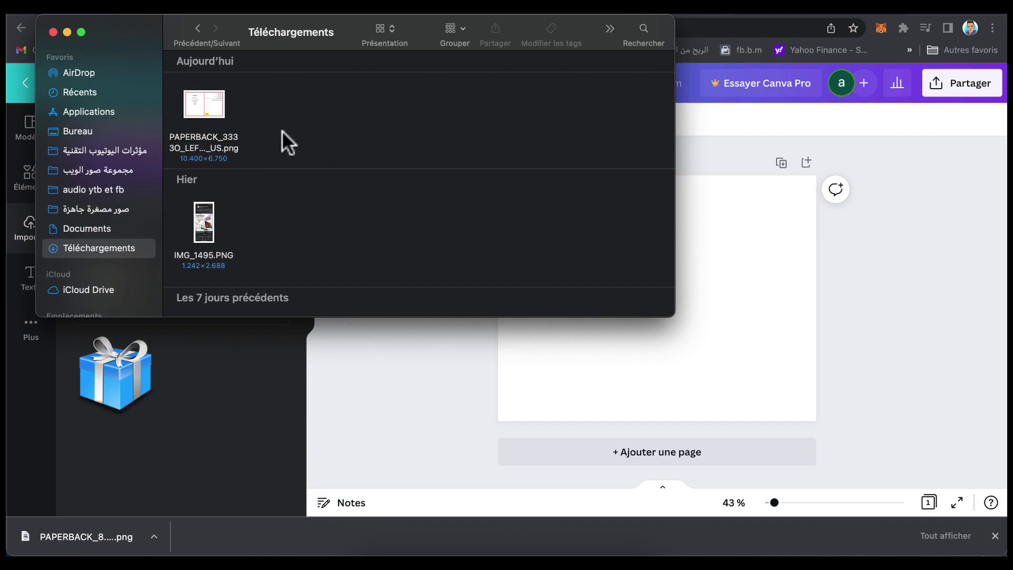
pyautogui.click(52, 31)
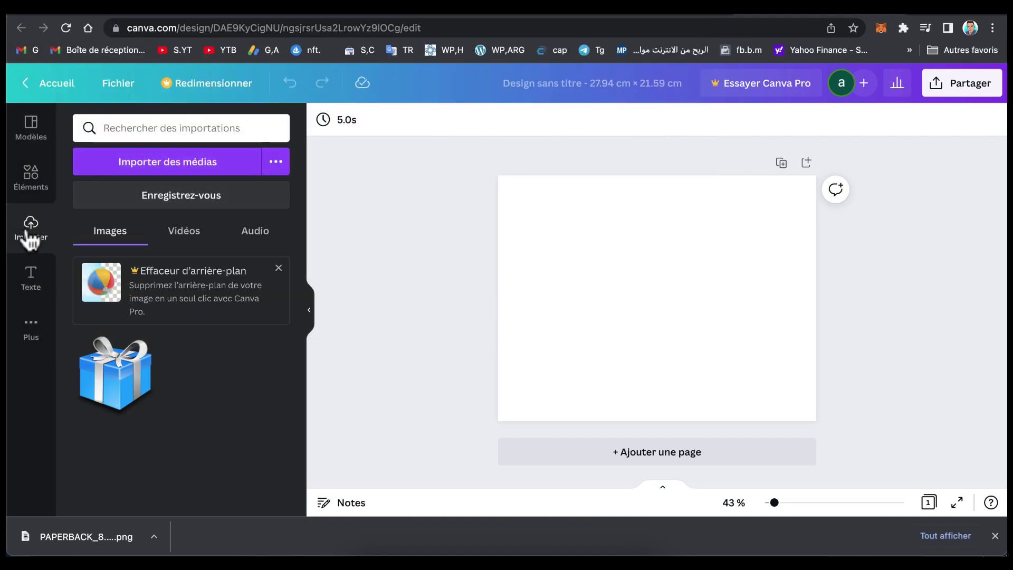
# - Upload the renamed paperback template PNG from the Downloads folder to the Canva design's uploads
pyautogui.click(192, 165)
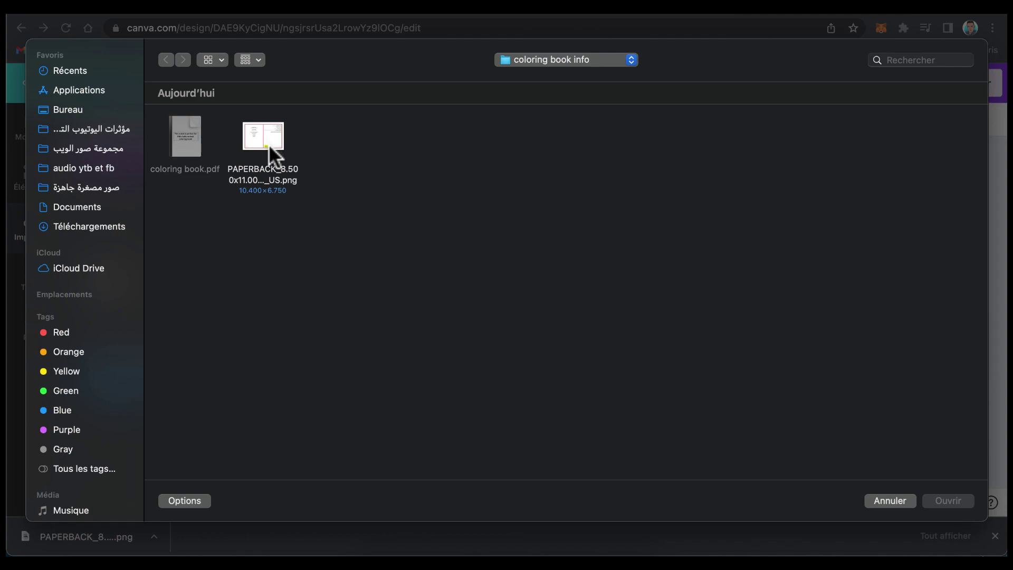
pyautogui.click(74, 107)
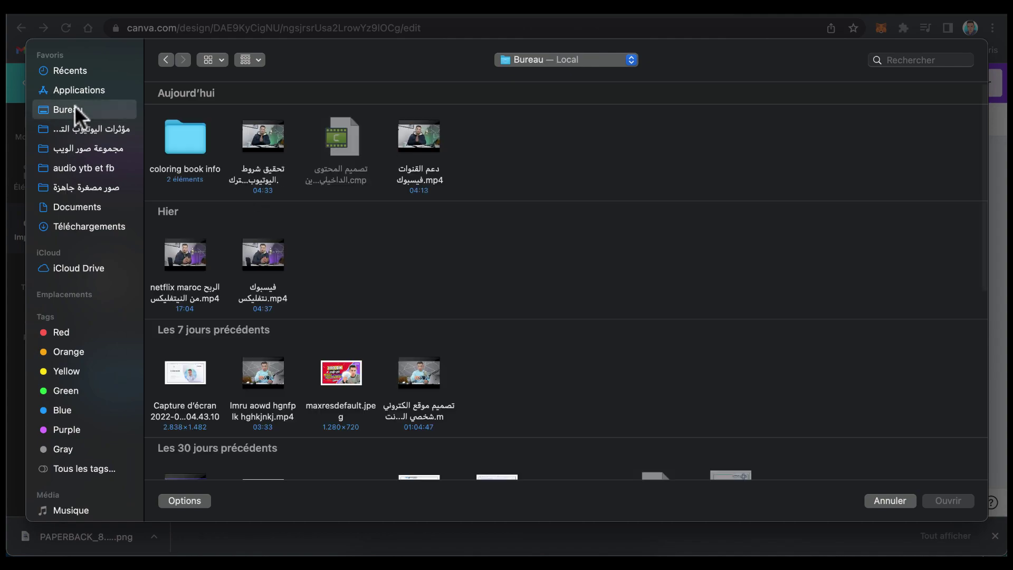
pyautogui.click(81, 226)
pyautogui.click(182, 136)
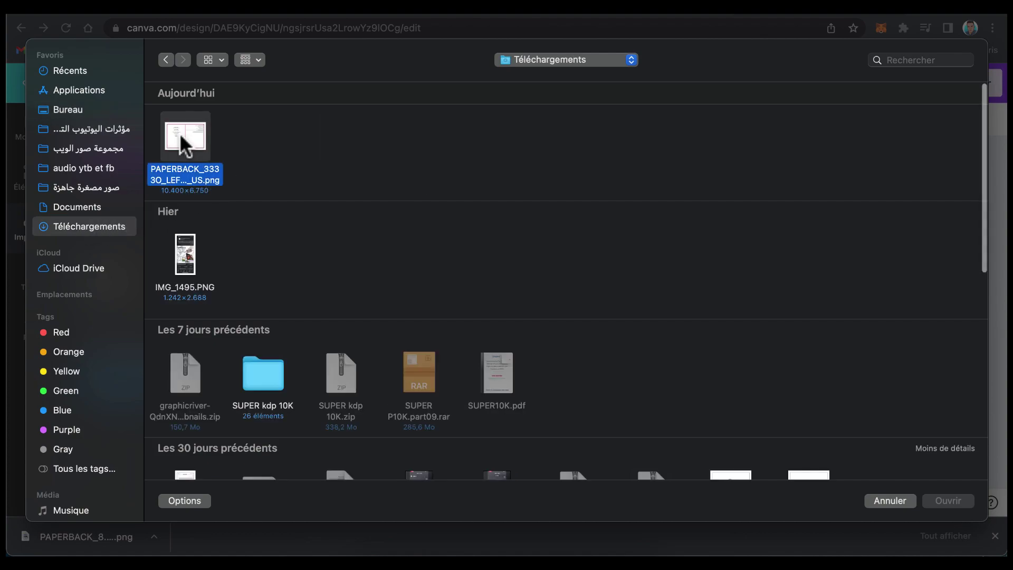
pyautogui.click(948, 501)
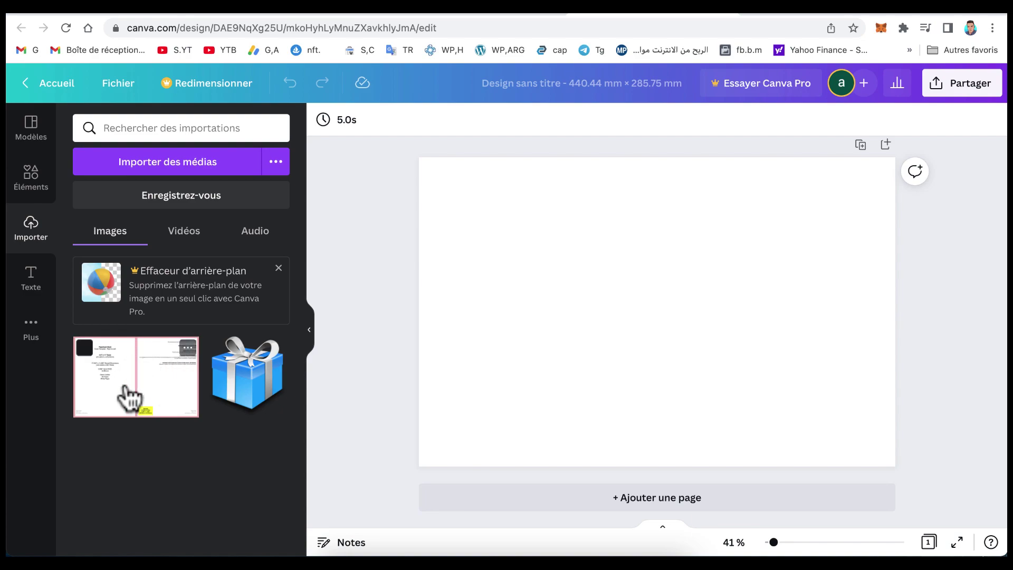
# - Place the uploaded cover template on the blank page and enlarge it to fill the whole page
pyautogui.moveTo(125, 386); pyautogui.dragTo(525, 211)
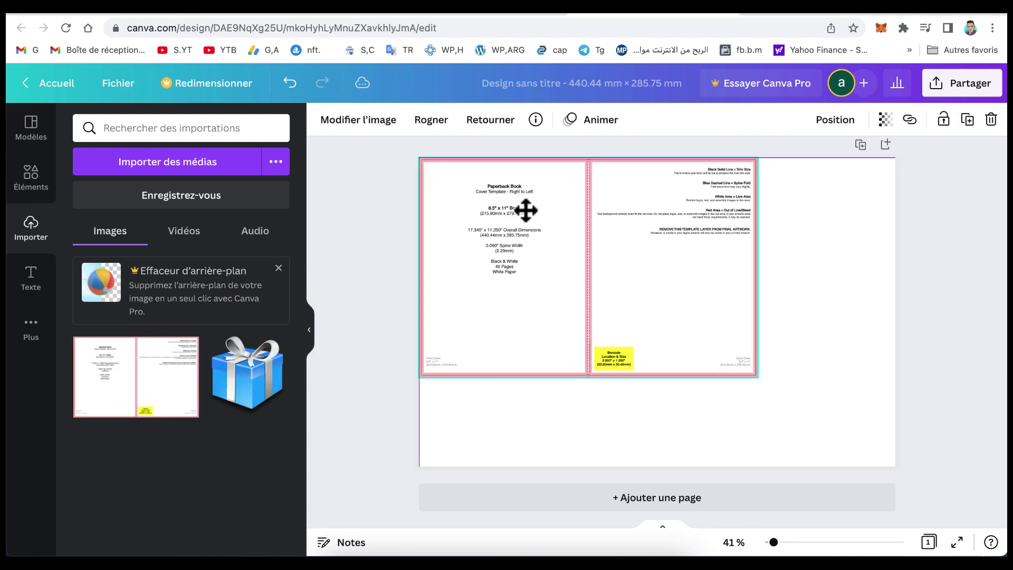
pyautogui.moveTo(751, 374); pyautogui.dragTo(908, 446)
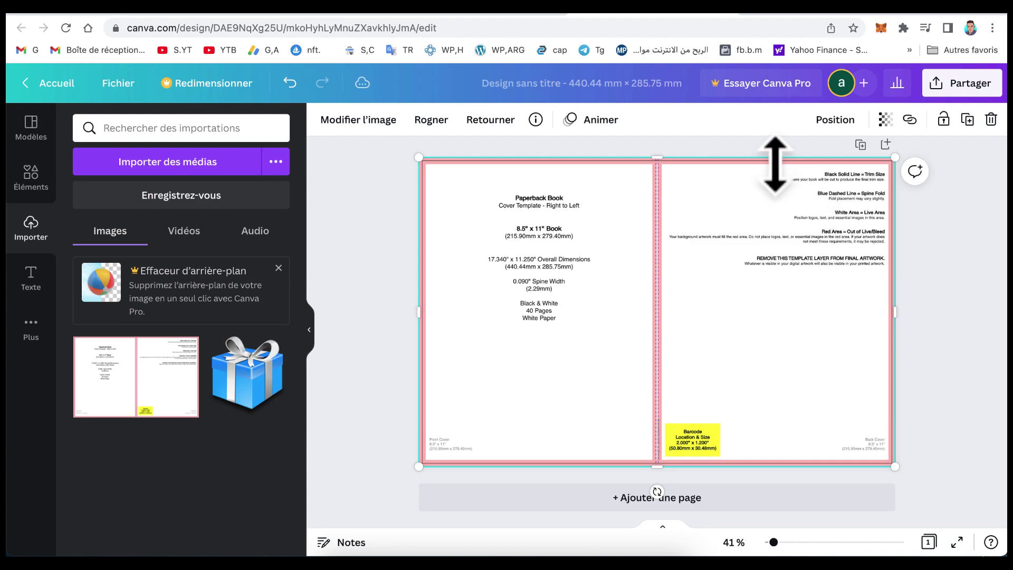
pyautogui.click(941, 293)
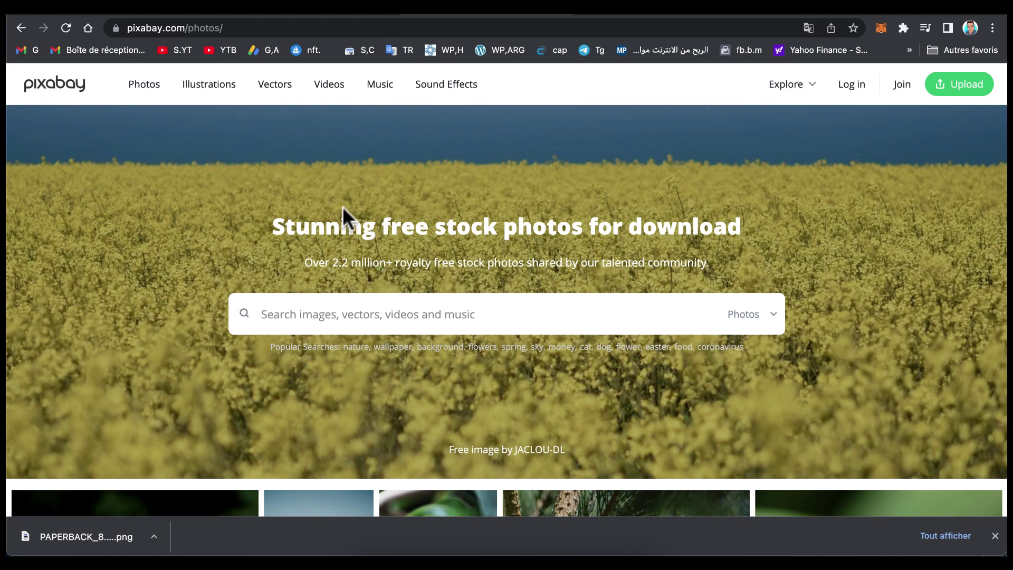
# - Search Pixabay for "coloring book" and "coloring book kids", and open the illustration of two schoolchildren with backpacks
pyautogui.scroll(-15, 340, 235)
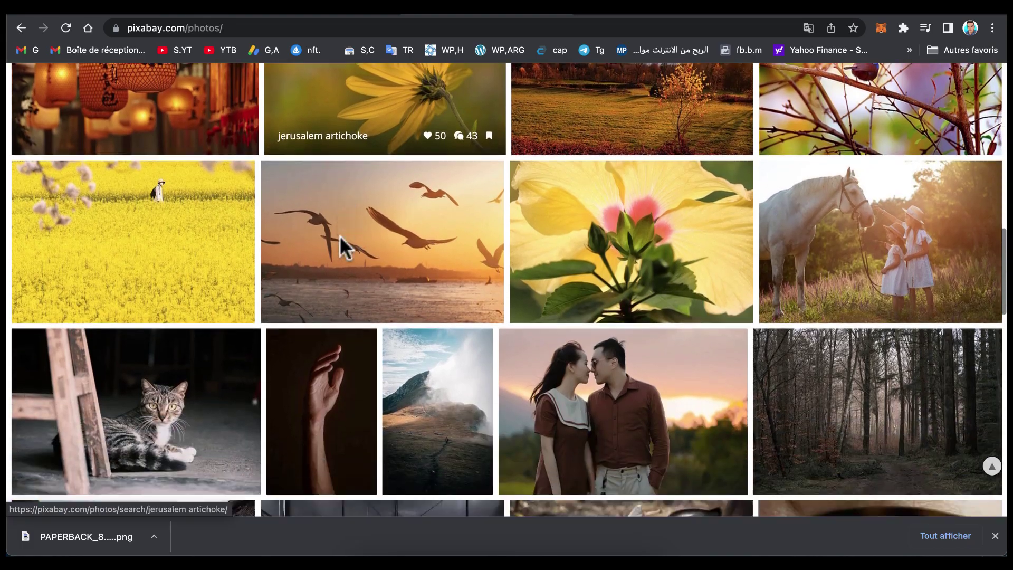
pyautogui.scroll(15, 340, 235)
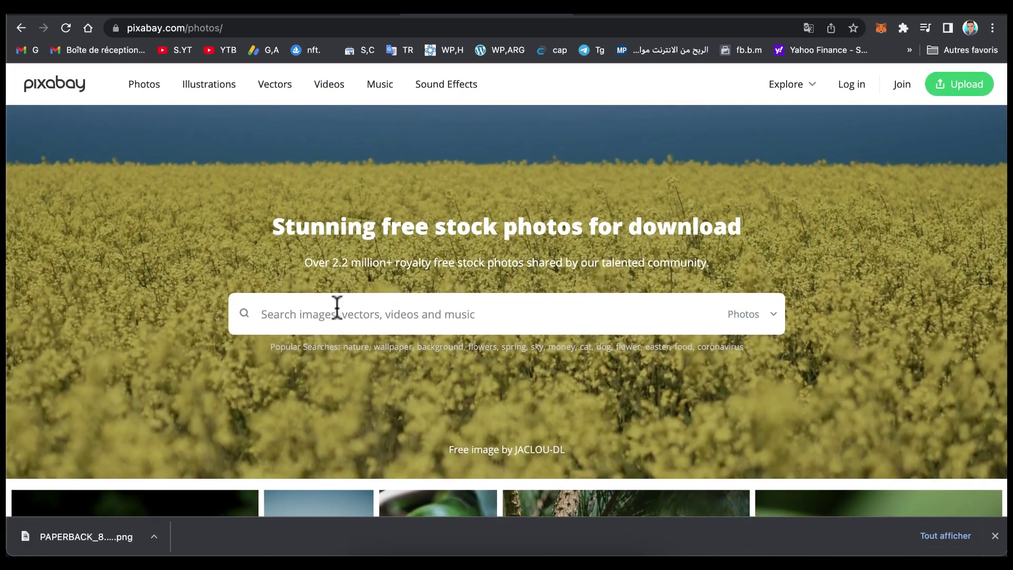
pyautogui.click(328, 315)
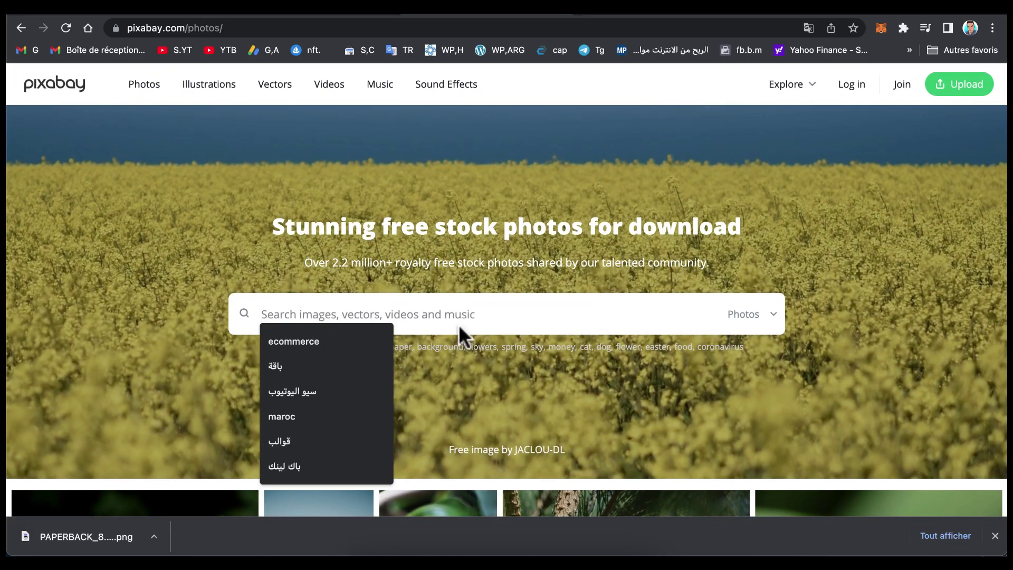
pyautogui.click(474, 312)
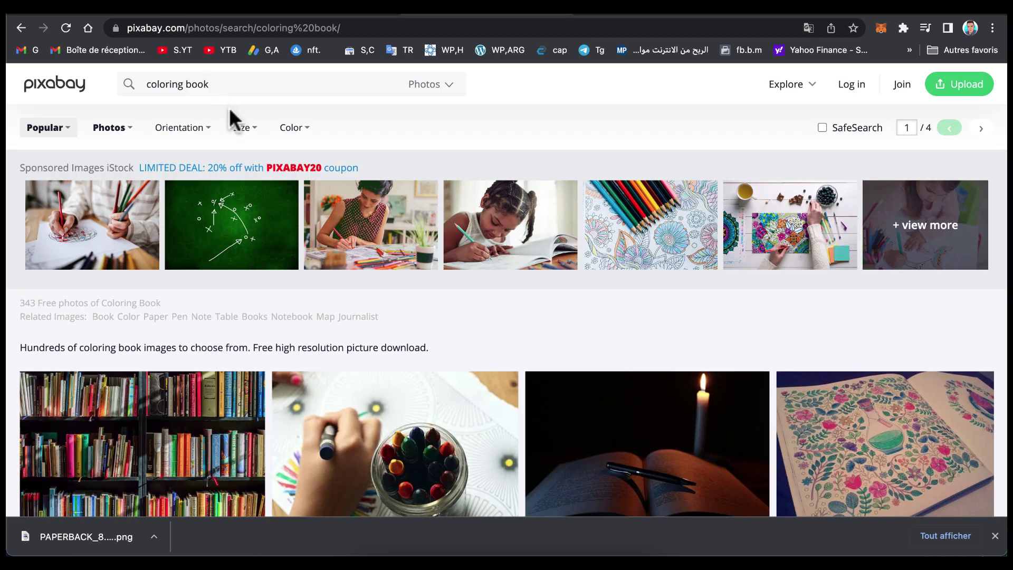
pyautogui.scroll(-20, 302, 214)
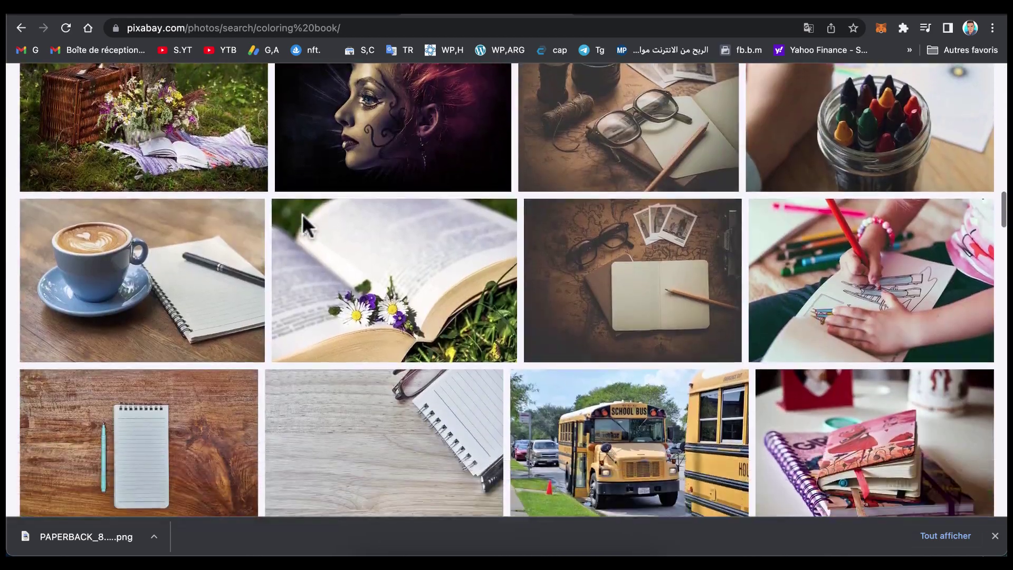
pyautogui.scroll(-20, 302, 214)
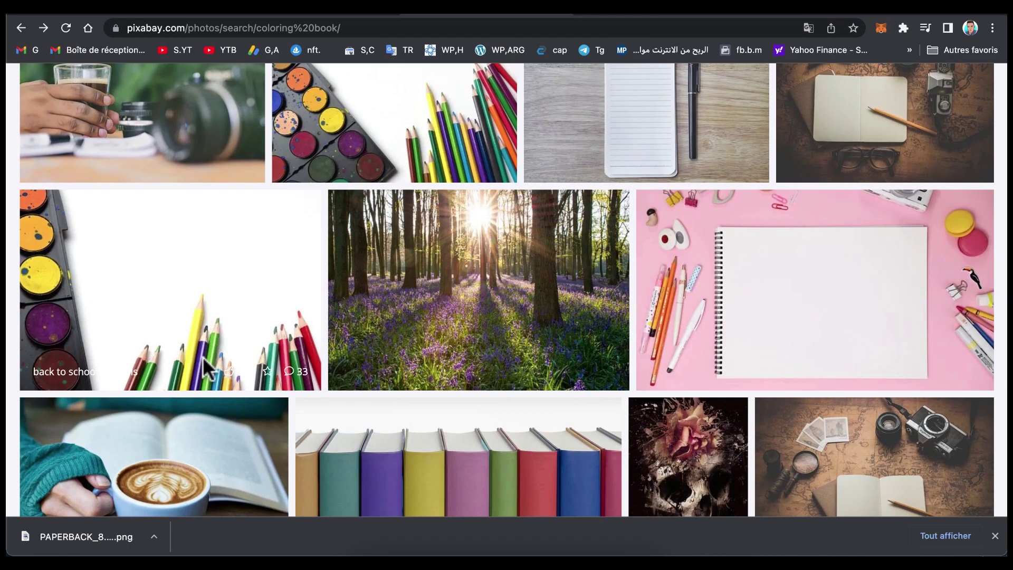
pyautogui.scroll(-20, 204, 359)
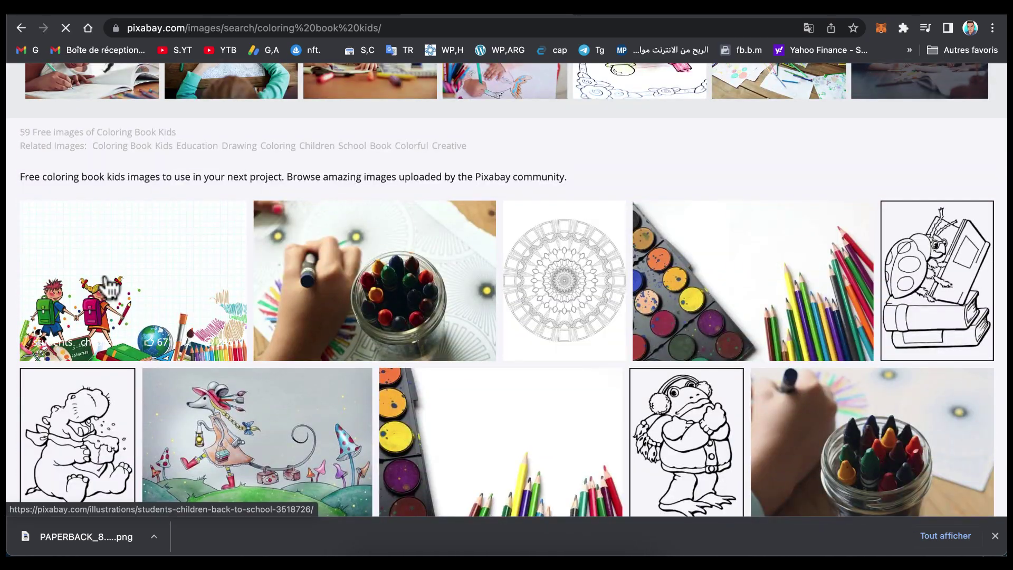
pyautogui.click(107, 284)
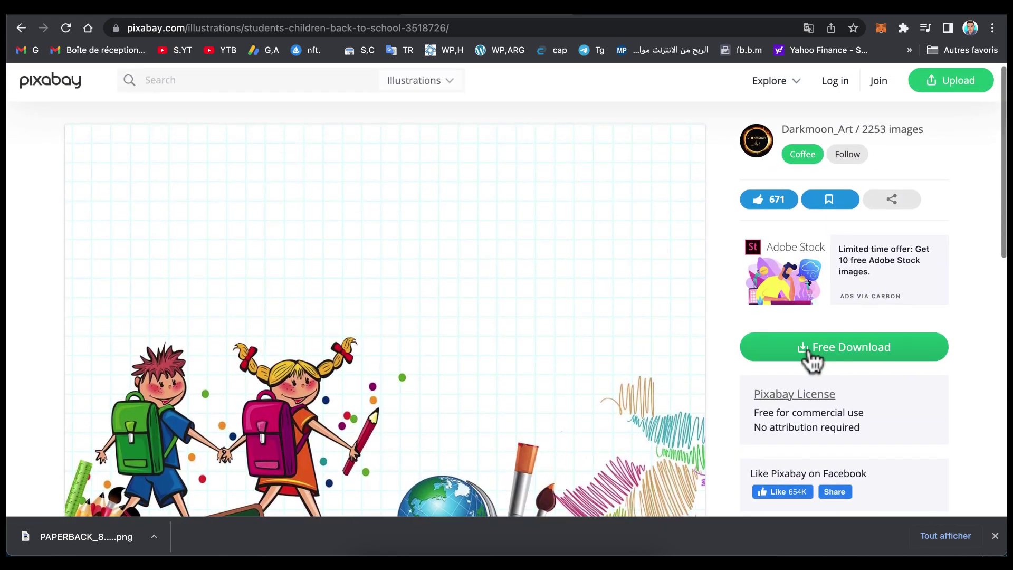
# - Try to download the schoolchildren illustration as a 3508×2480 JPG without signing up
pyautogui.click(813, 361)
pyautogui.scroll(-3, 808, 362)
pyautogui.click(762, 312)
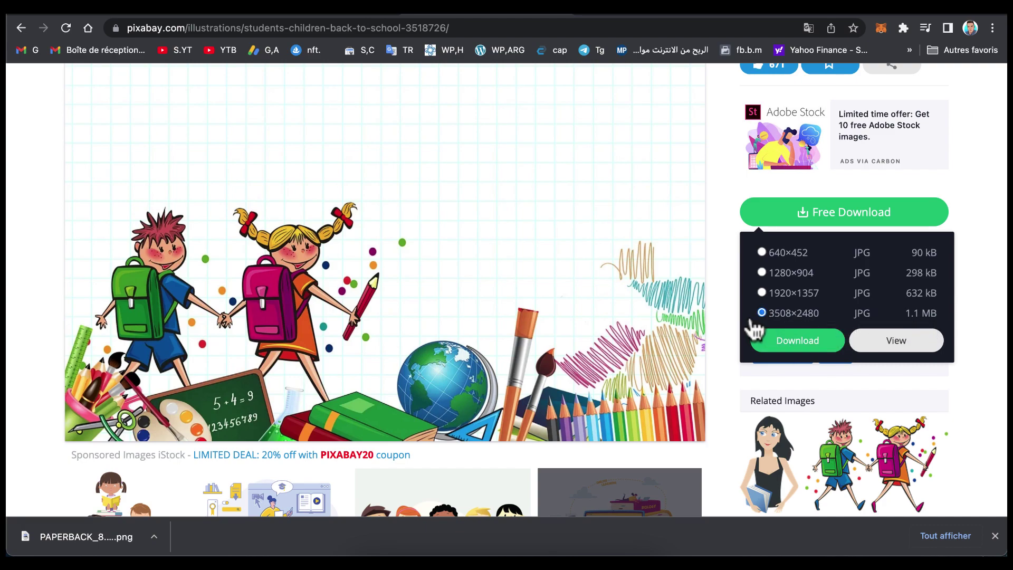
pyautogui.click(792, 347)
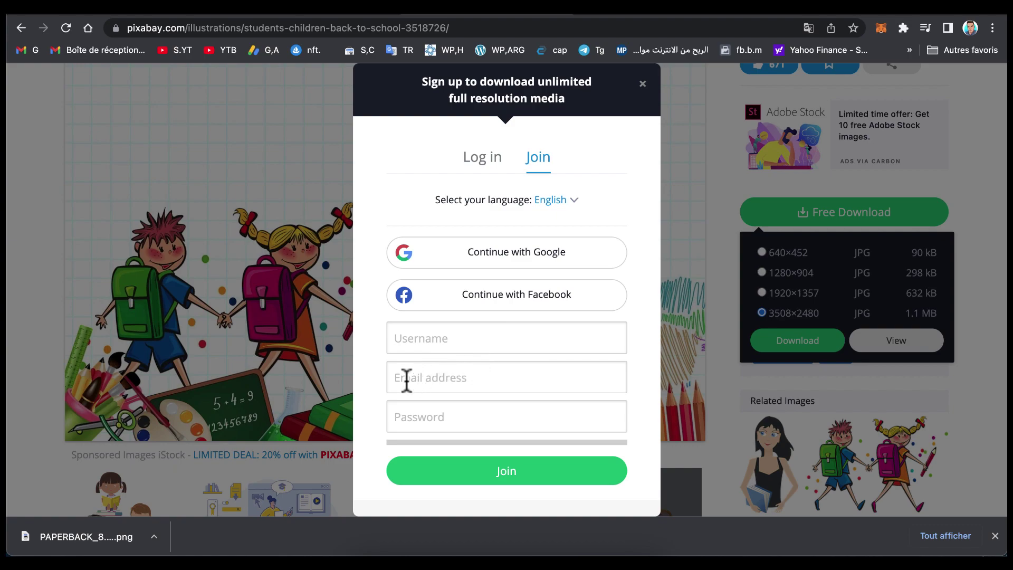
pyautogui.click(642, 84)
# - Download the schoolchildren illustration as a 1920×1357 JPG, completing the robot check
pyautogui.click(810, 215)
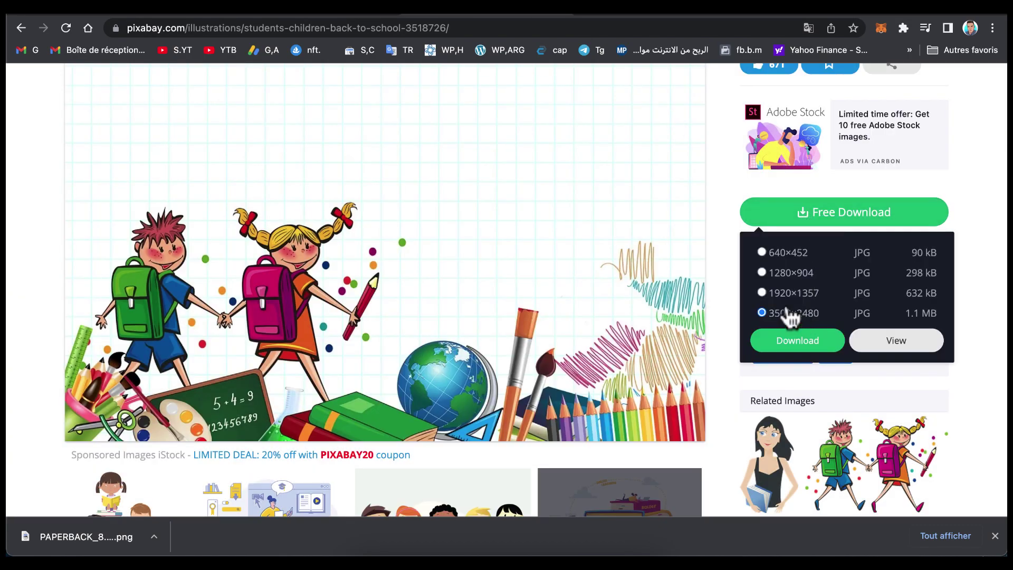
pyautogui.click(797, 343)
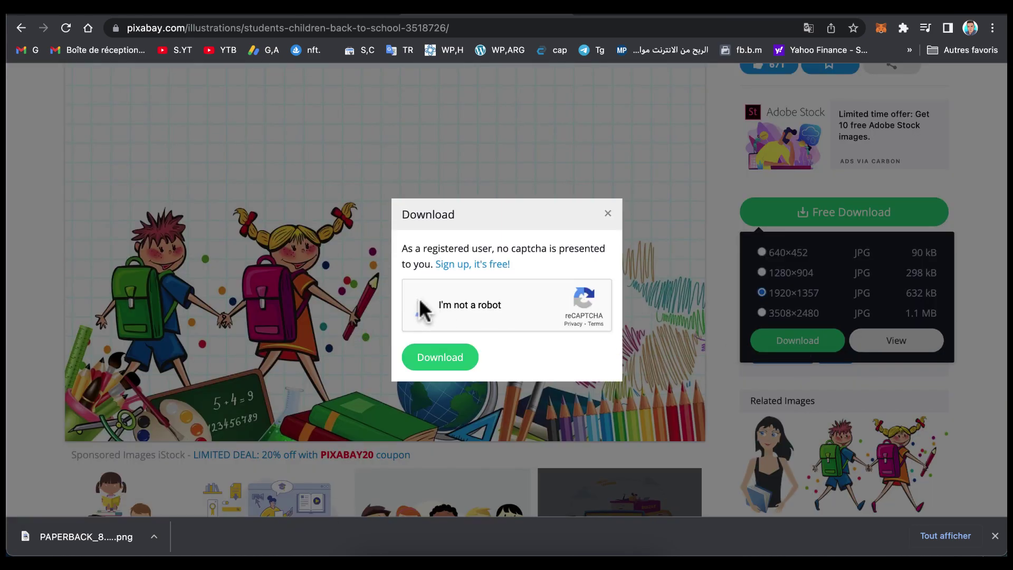
pyautogui.click(421, 305)
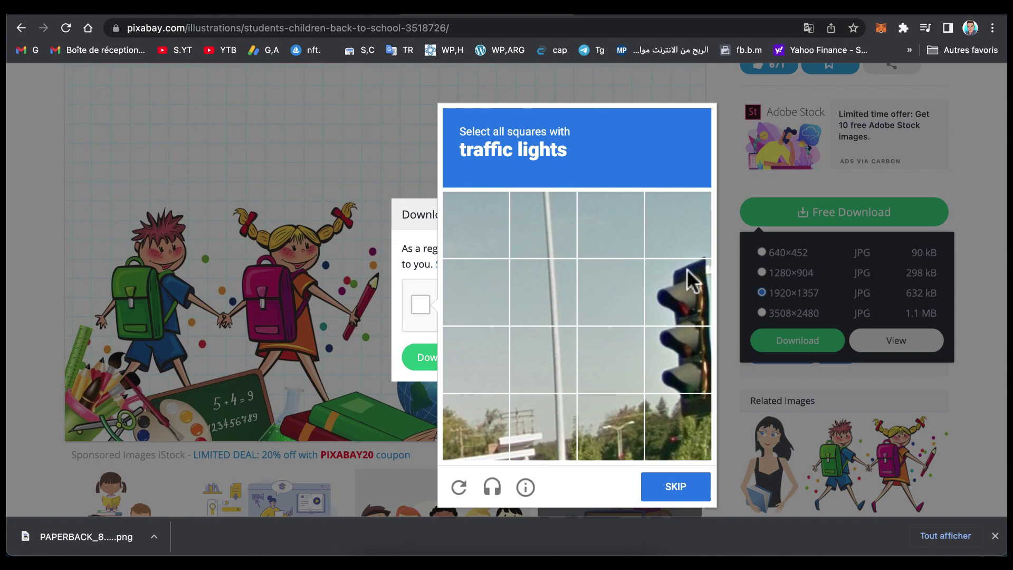
pyautogui.click(682, 306)
pyautogui.click(682, 370)
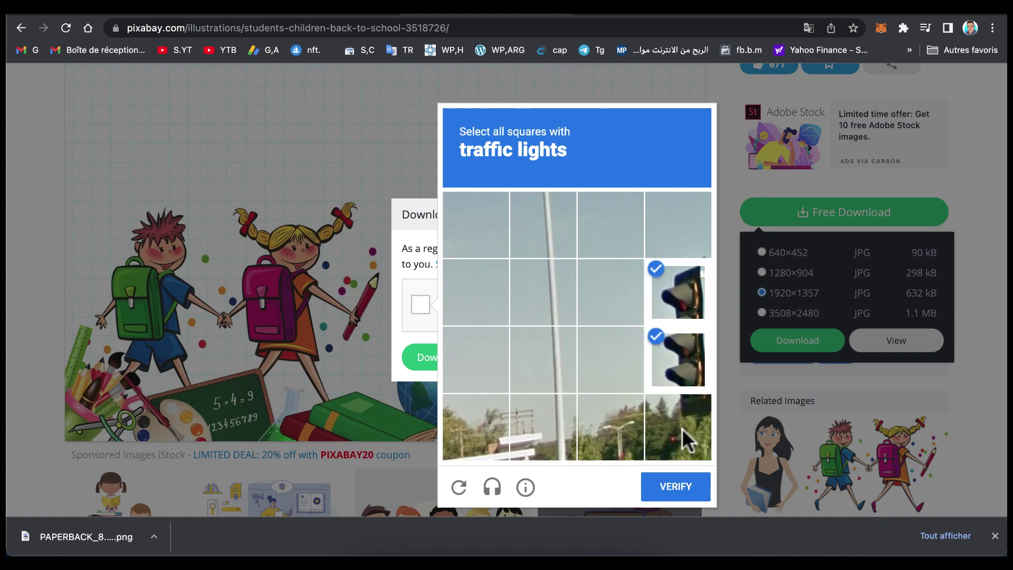
pyautogui.click(664, 487)
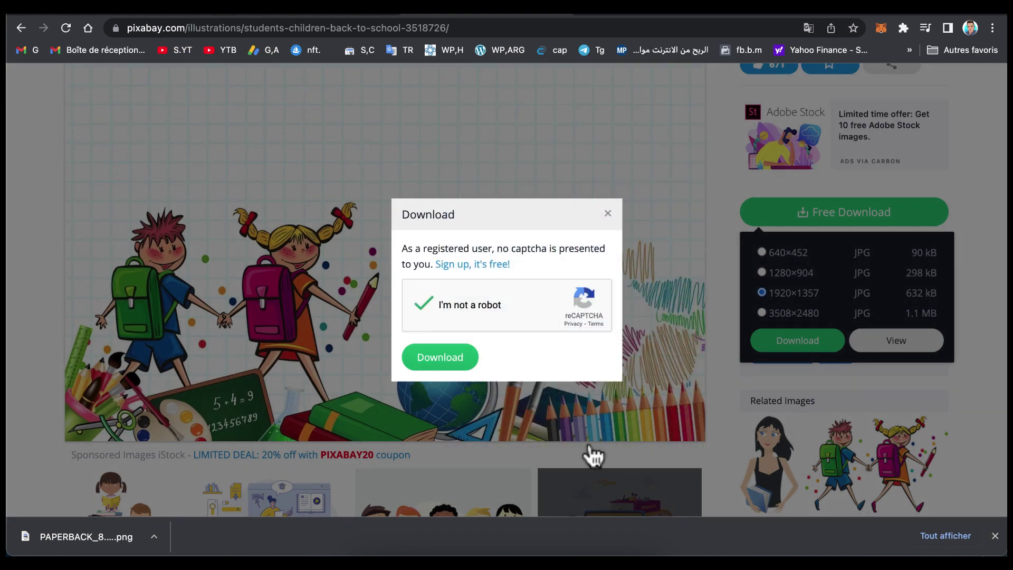
pyautogui.click(445, 355)
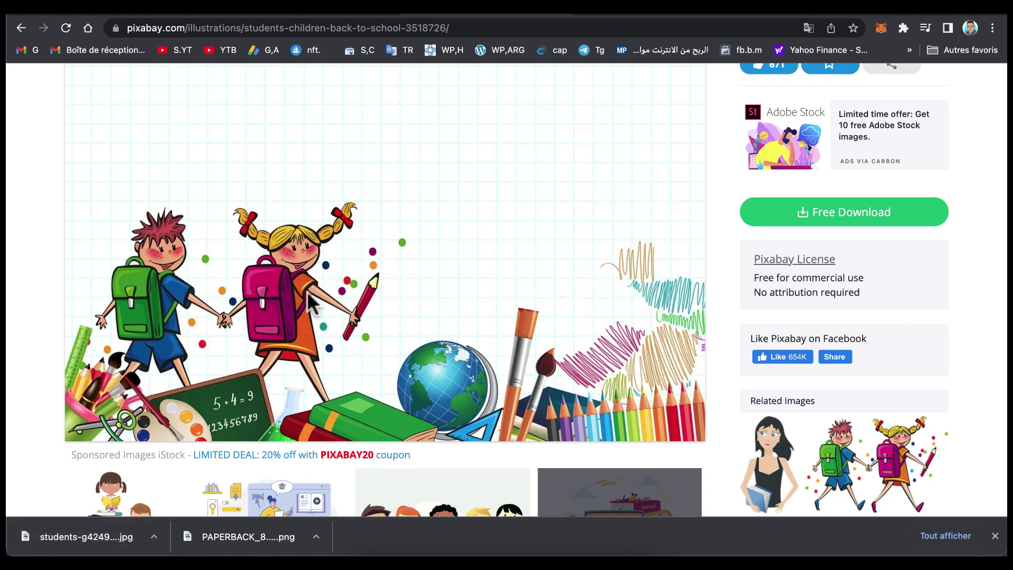
# - Move the downloaded students JPG from the Downloads folder into the "coloring book info" folder on the desktop
pyautogui.hotkey('ctrl', 'Up')
pyautogui.click(539, 31)
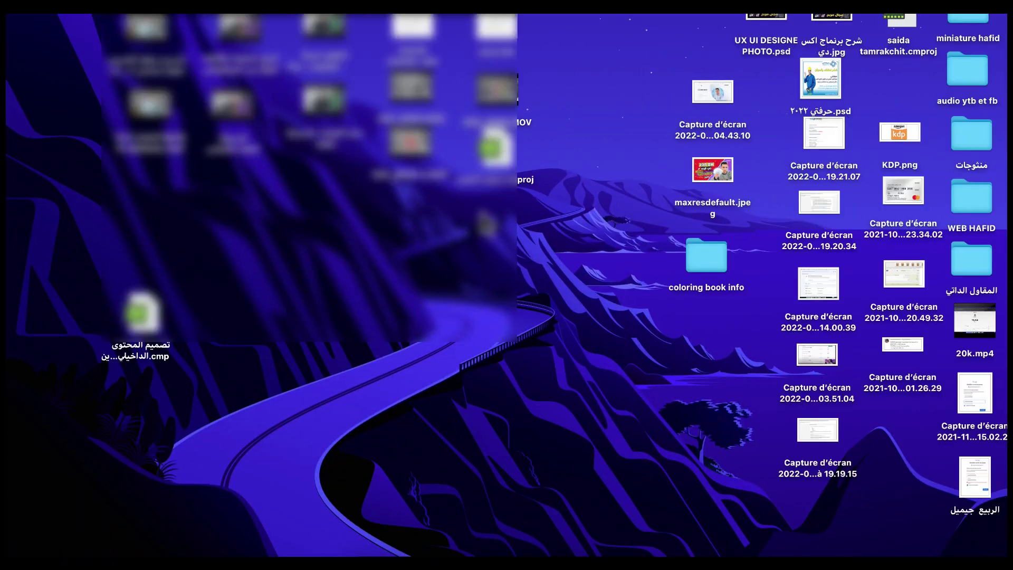
pyautogui.click(365, 546)
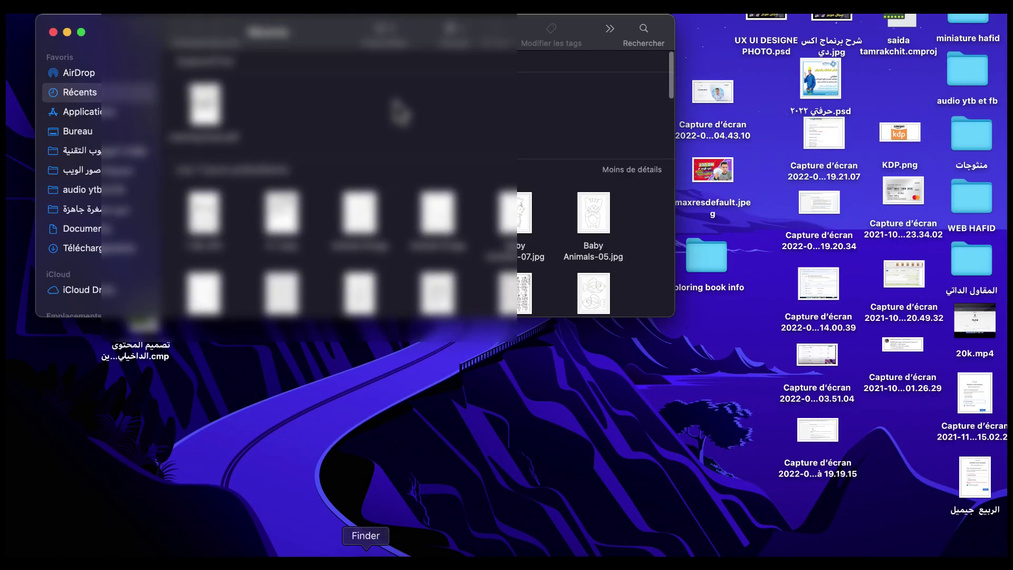
pyautogui.click(94, 251)
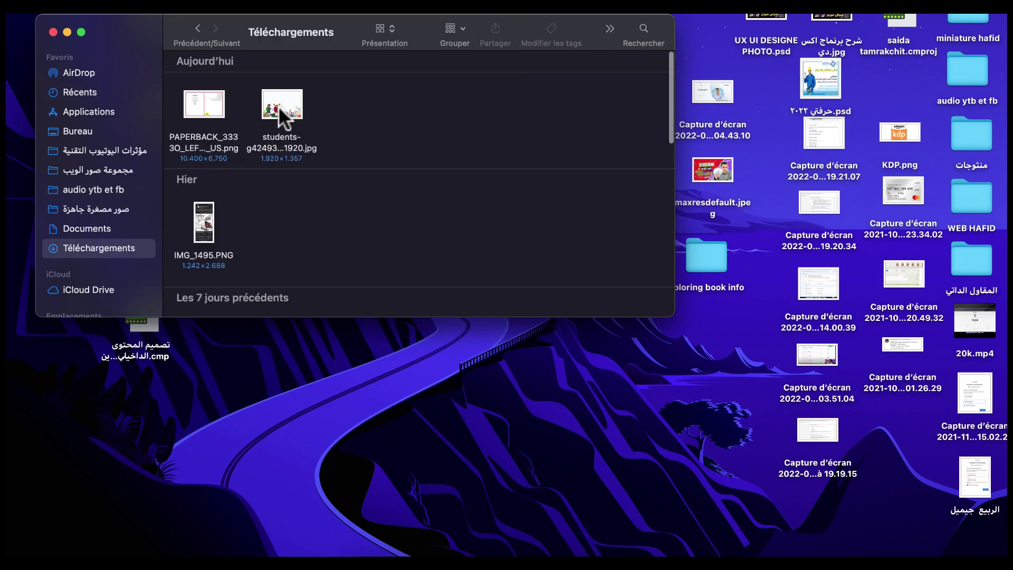
pyautogui.moveTo(280, 112); pyautogui.dragTo(706, 259)
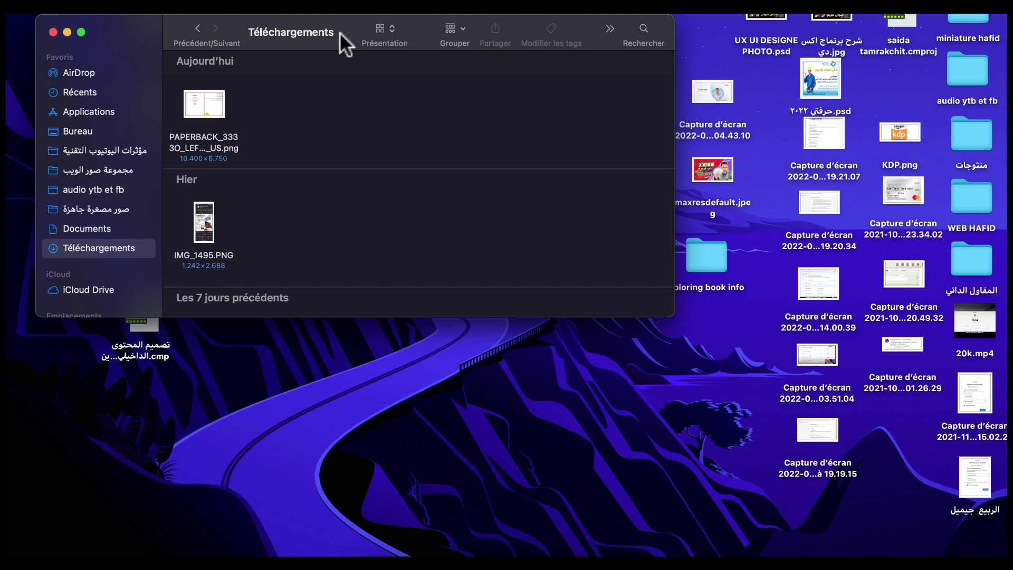
pyautogui.click(52, 32)
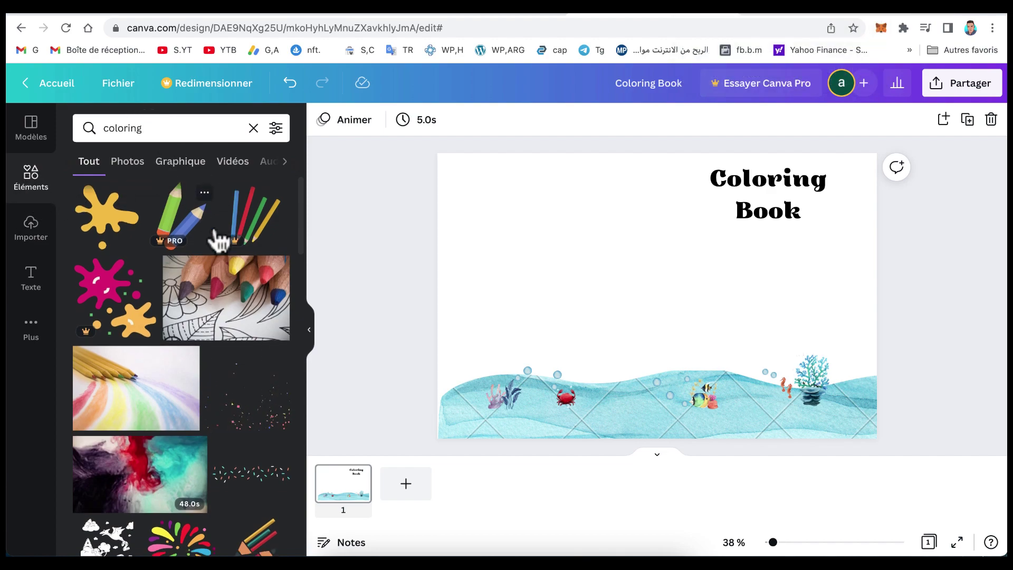
# - Add the yellow paint splash from the "coloring" element results to the cover and place it below the "Coloring Book" title
pyautogui.scroll(-5, 197, 422)
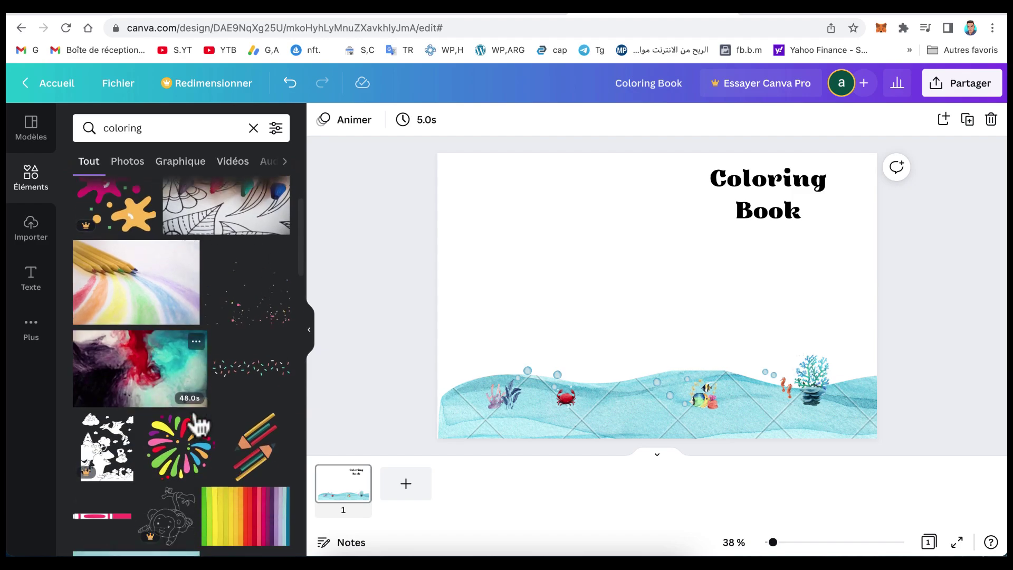
pyautogui.scroll(5, 199, 421)
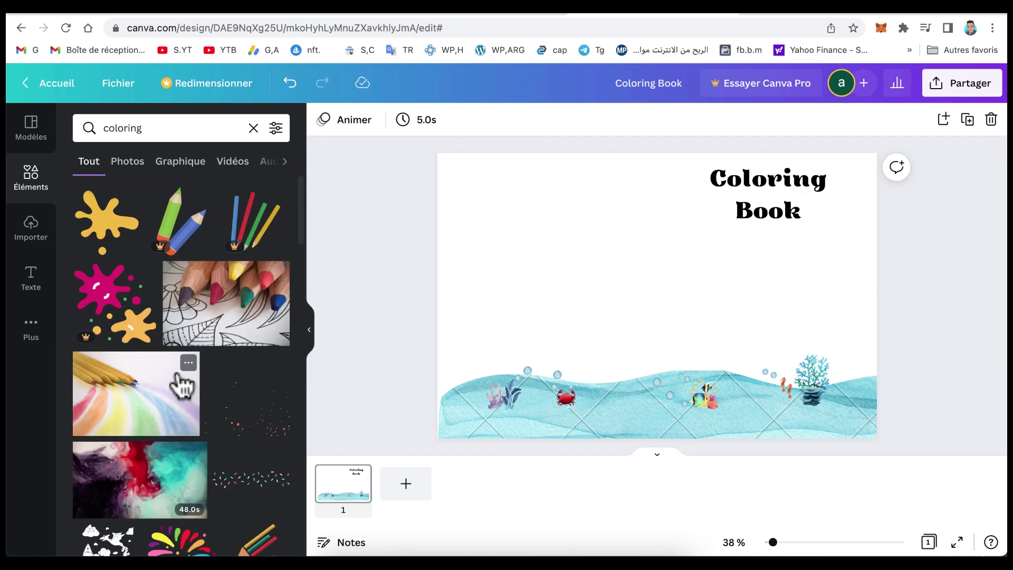
pyautogui.moveTo(113, 294); pyautogui.dragTo(802, 293)
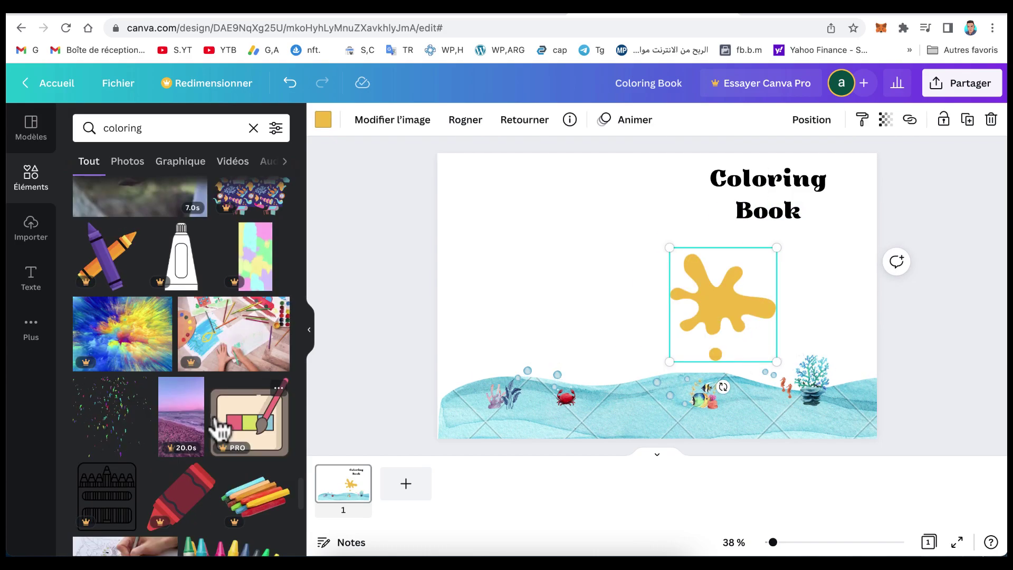
pyautogui.scroll(-10, 214, 415)
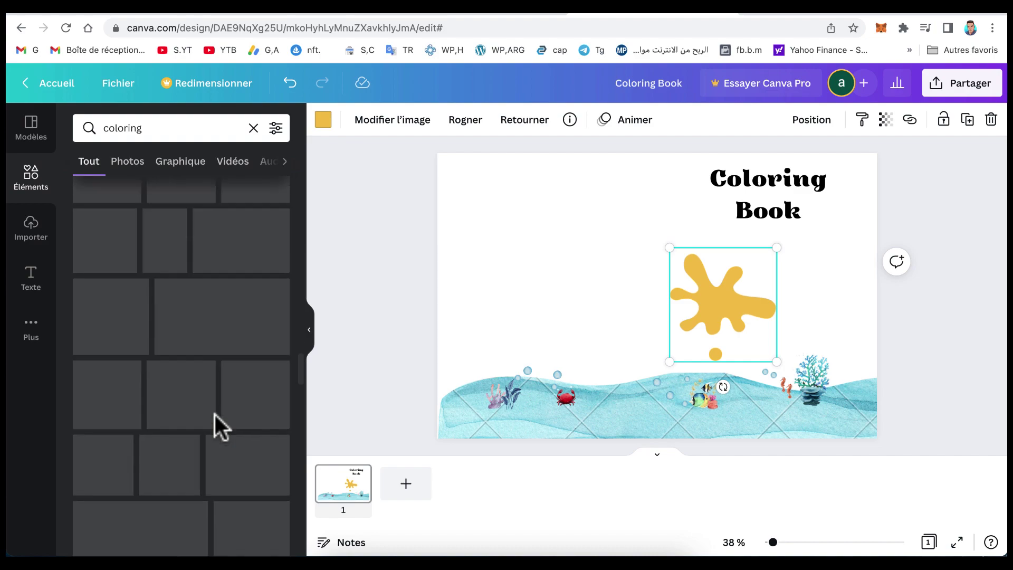
pyautogui.scroll(-4, 215, 414)
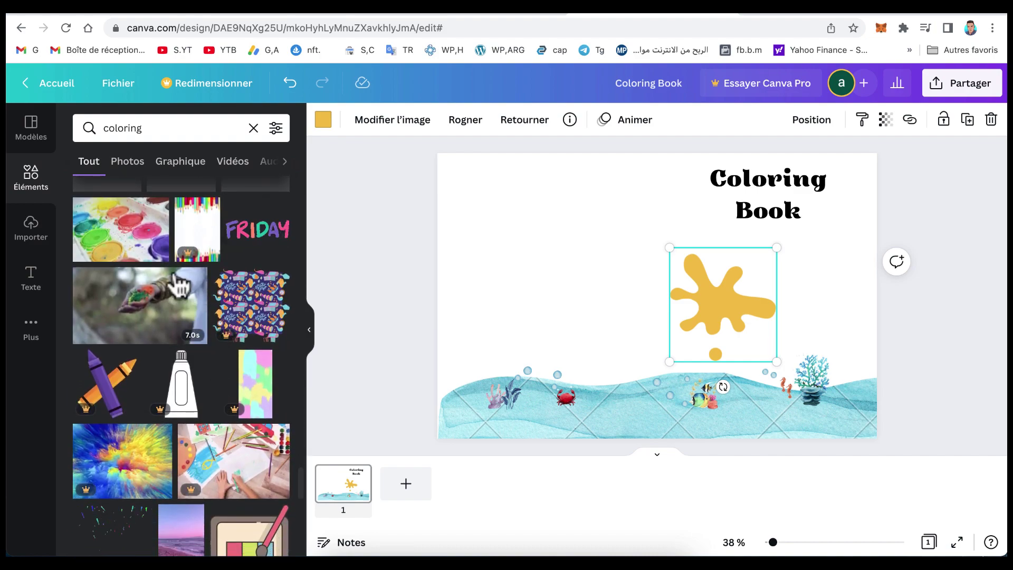
pyautogui.moveTo(707, 343); pyautogui.dragTo(739, 333)
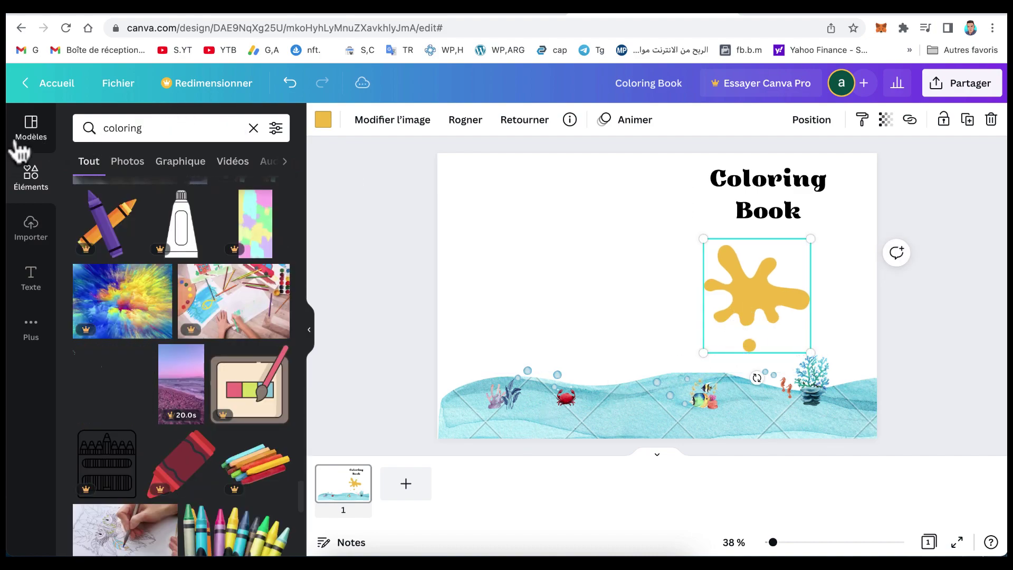
# - Add the uploaded KDP cover template to the page and enlarge it to fill the whole cover
pyautogui.click(31, 126)
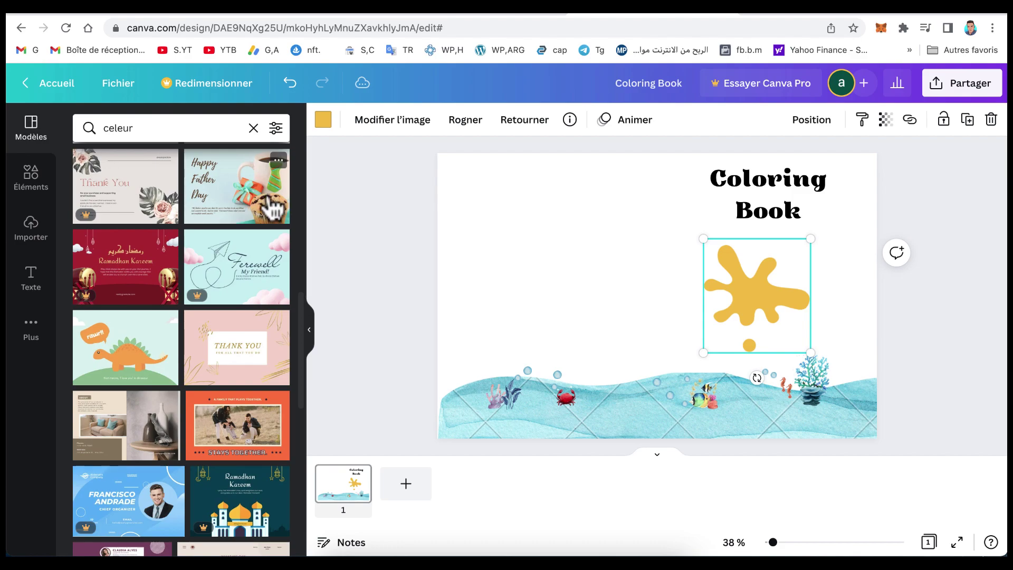
pyautogui.click(21, 137)
pyautogui.click(30, 230)
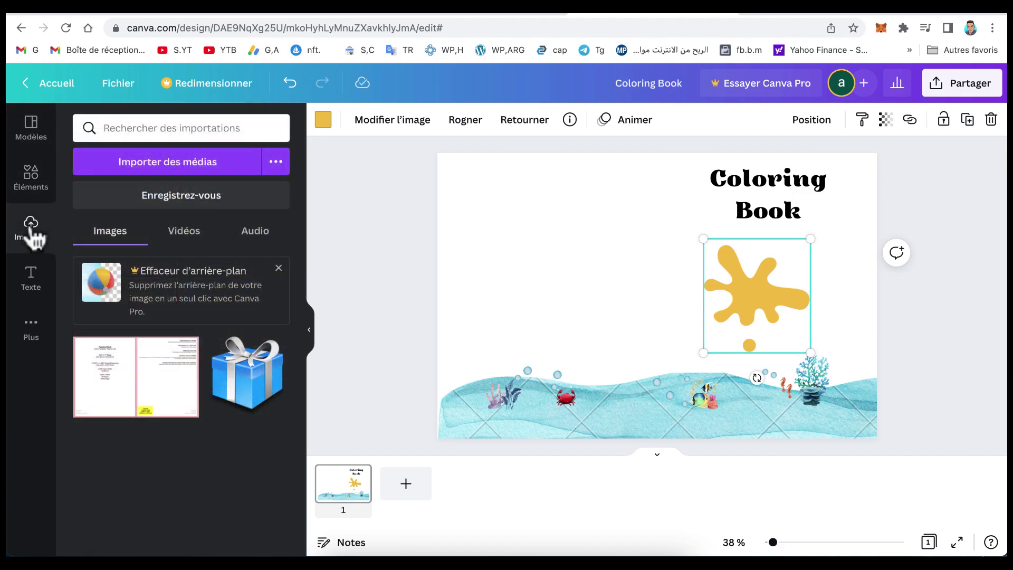
pyautogui.moveTo(121, 375); pyautogui.dragTo(482, 184)
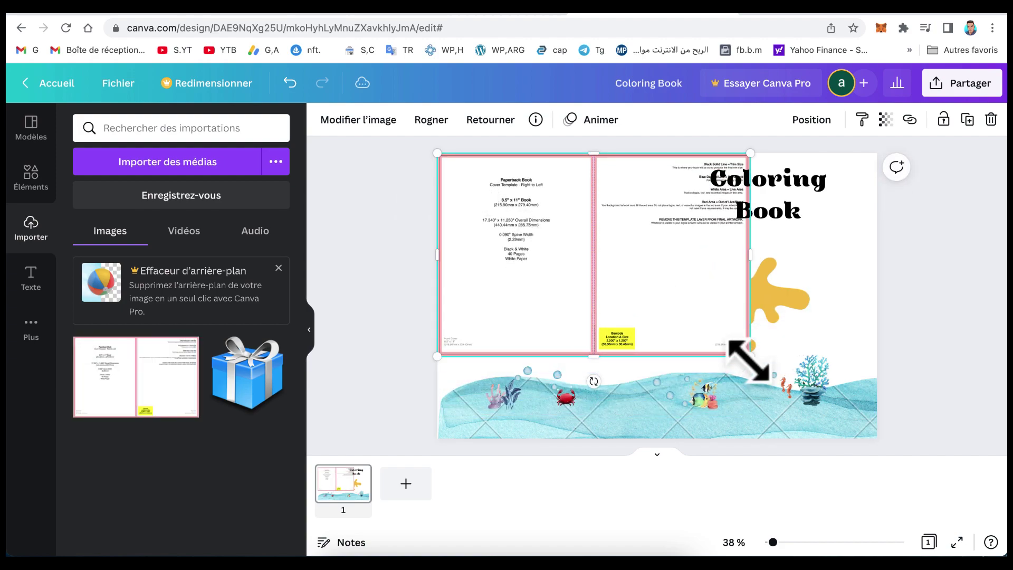
pyautogui.moveTo(748, 357); pyautogui.dragTo(876, 438)
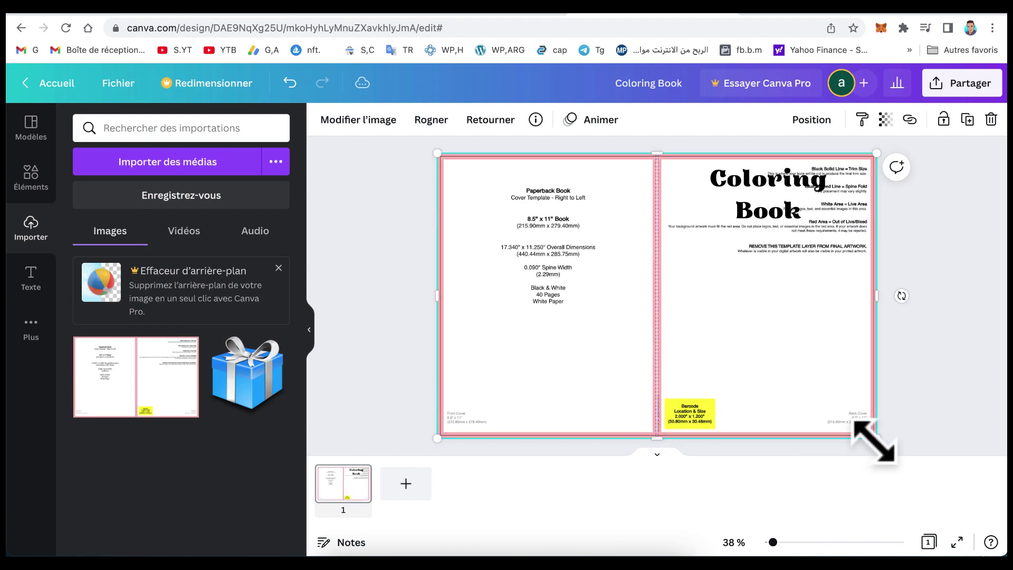
# - Make the KDP template overlay semi-transparent and lock it in place over the artwork
pyautogui.click(885, 120)
pyautogui.moveTo(881, 175); pyautogui.dragTo(782, 177)
pyautogui.click(715, 271)
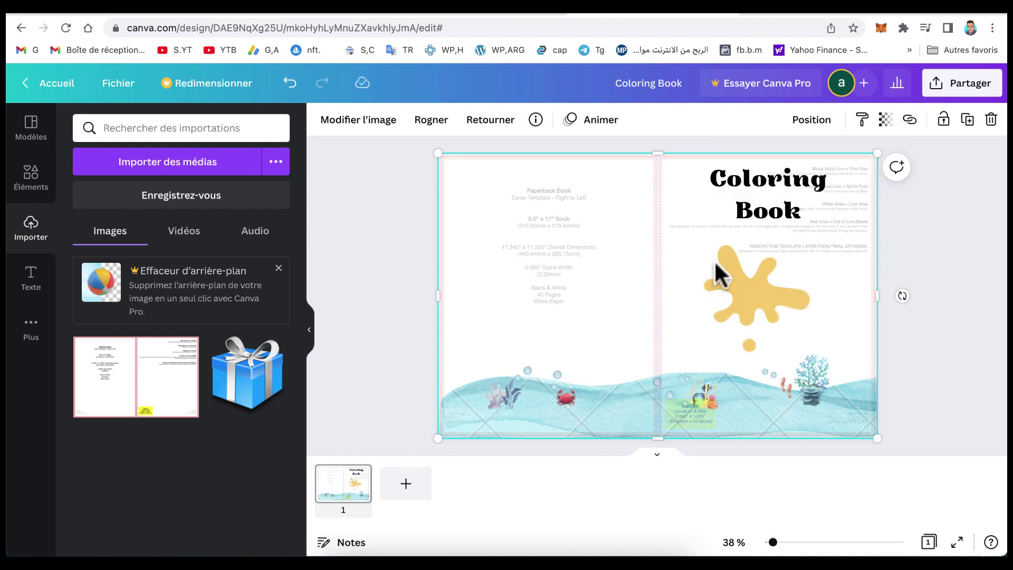
pyautogui.click(944, 120)
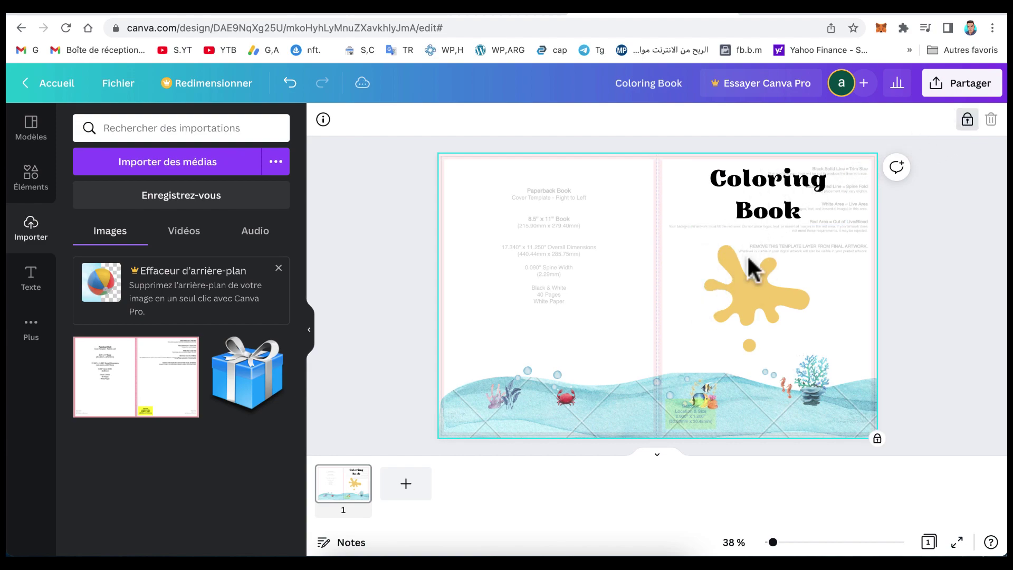
# - Reposition the "Coloring Book" title within the template's live area, then shrink the yellow splash and move it beneath the title's right end
pyautogui.click(727, 284)
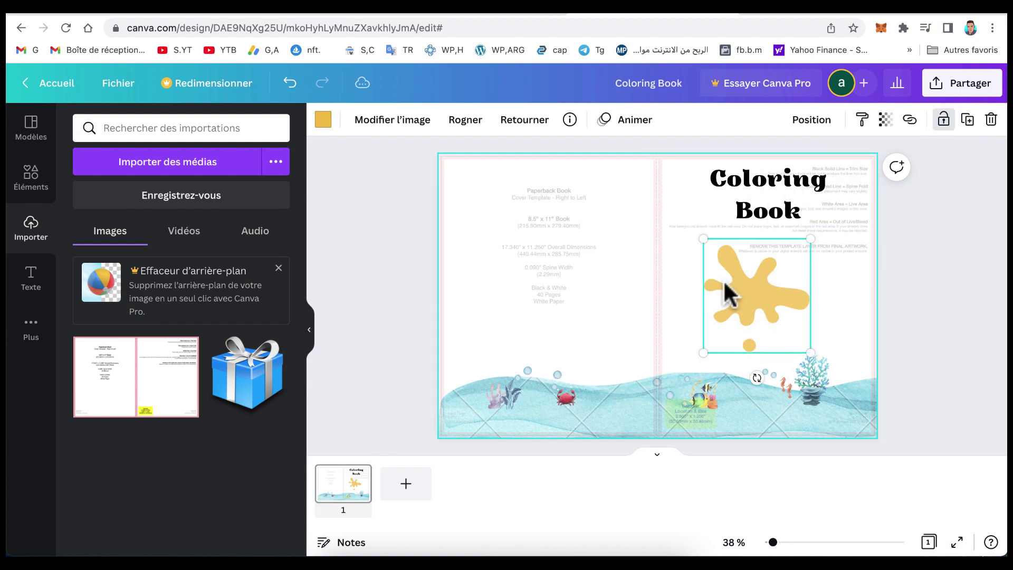
pyautogui.moveTo(755, 294)
pyautogui.mouseDown()
pyautogui.moveTo(733, 308)
pyautogui.moveTo(791, 290)
pyautogui.moveTo(764, 297)
pyautogui.mouseUp()
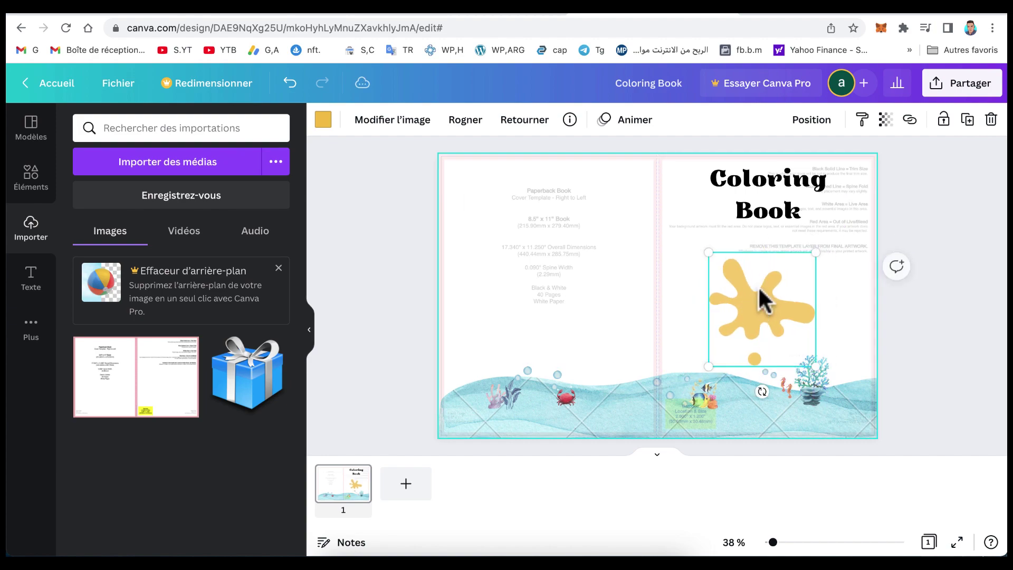
pyautogui.moveTo(743, 182)
pyautogui.mouseDown()
pyautogui.moveTo(683, 181)
pyautogui.moveTo(725, 187)
pyautogui.mouseUp()
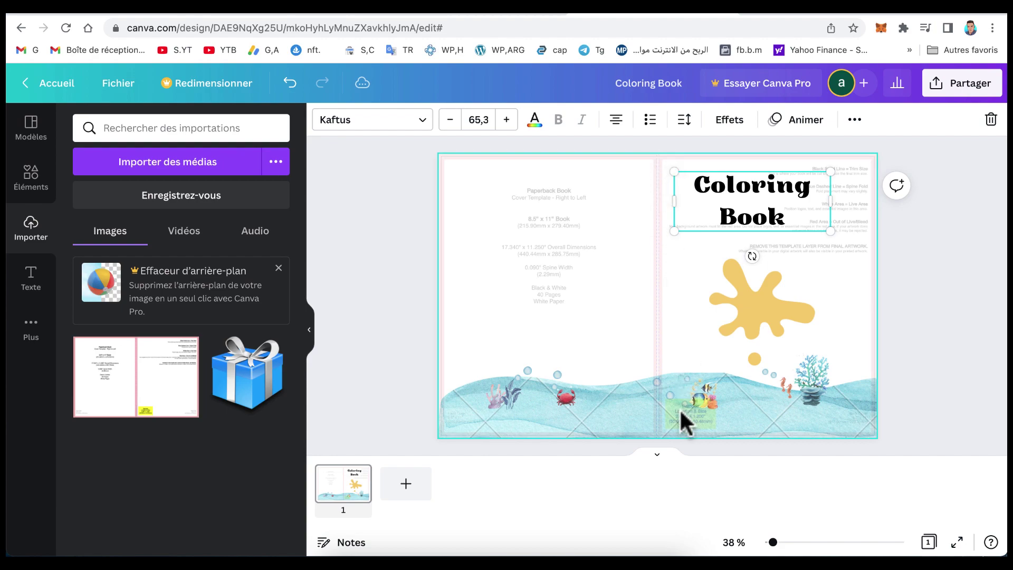
pyautogui.moveTo(750, 187); pyautogui.dragTo(768, 178)
pyautogui.moveTo(792, 300); pyautogui.dragTo(827, 216)
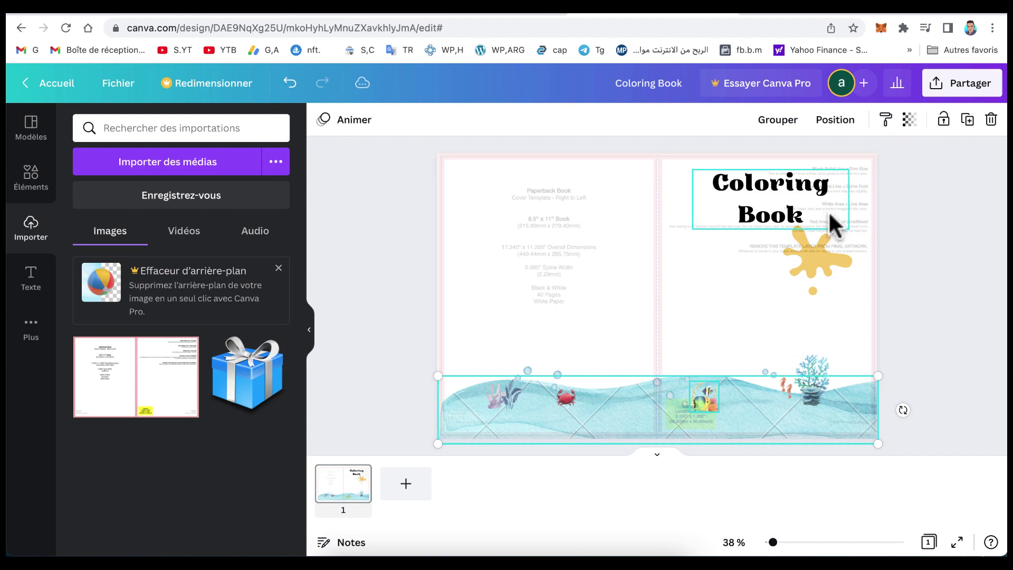
# - Unlock the KDP template overlay and delete it from the cover
pyautogui.click(658, 175)
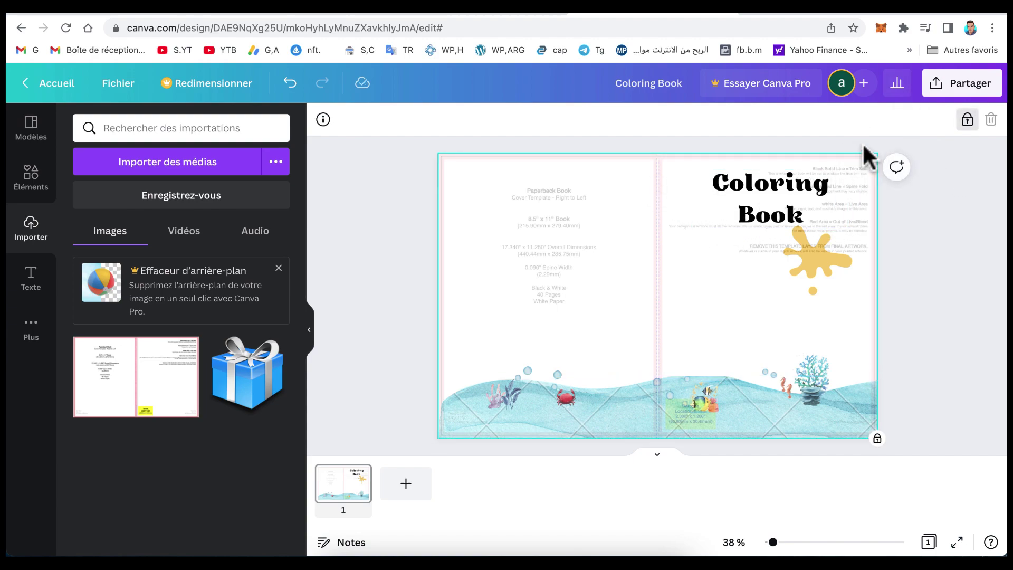
pyautogui.click(969, 125)
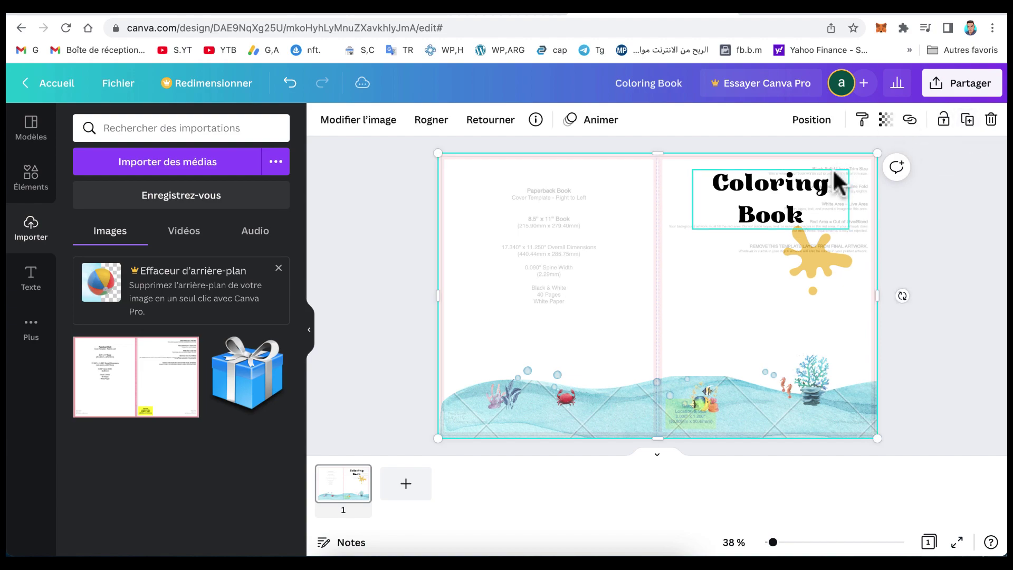
pyautogui.press('Delete')
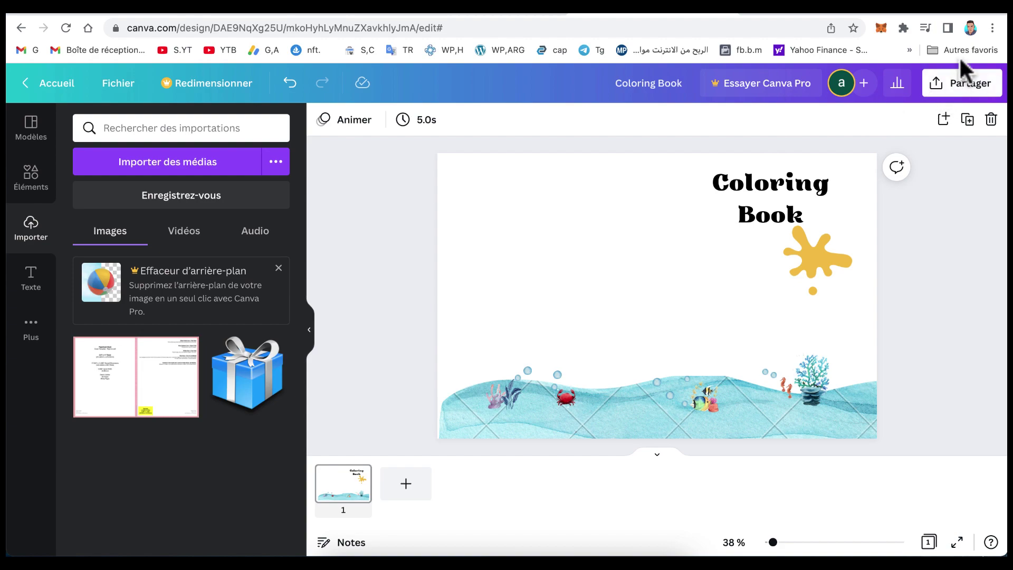
# - Open the design's download options and check the available file types, including PDF for print
pyautogui.click(945, 89)
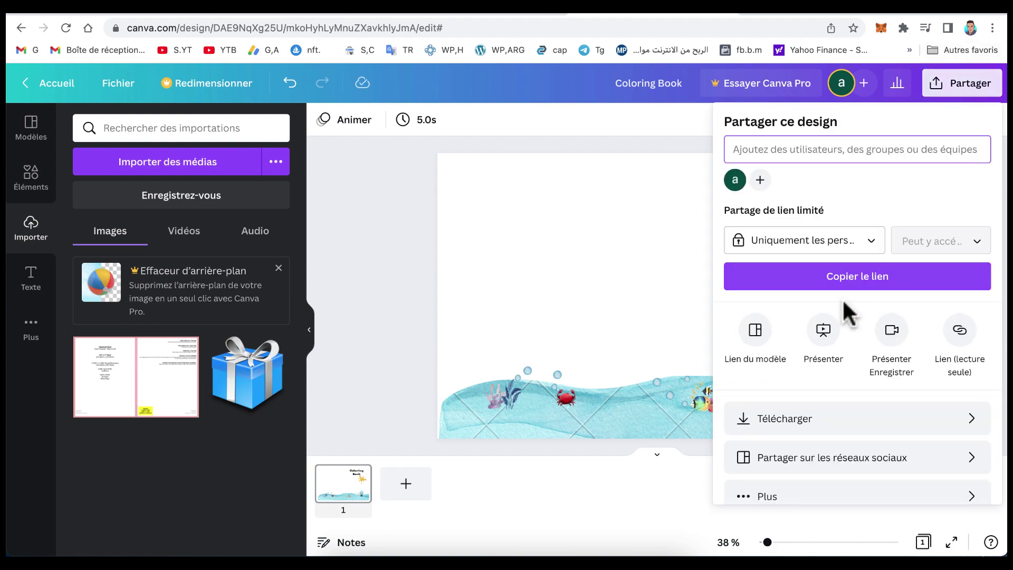
pyautogui.scroll(-1, 838, 349)
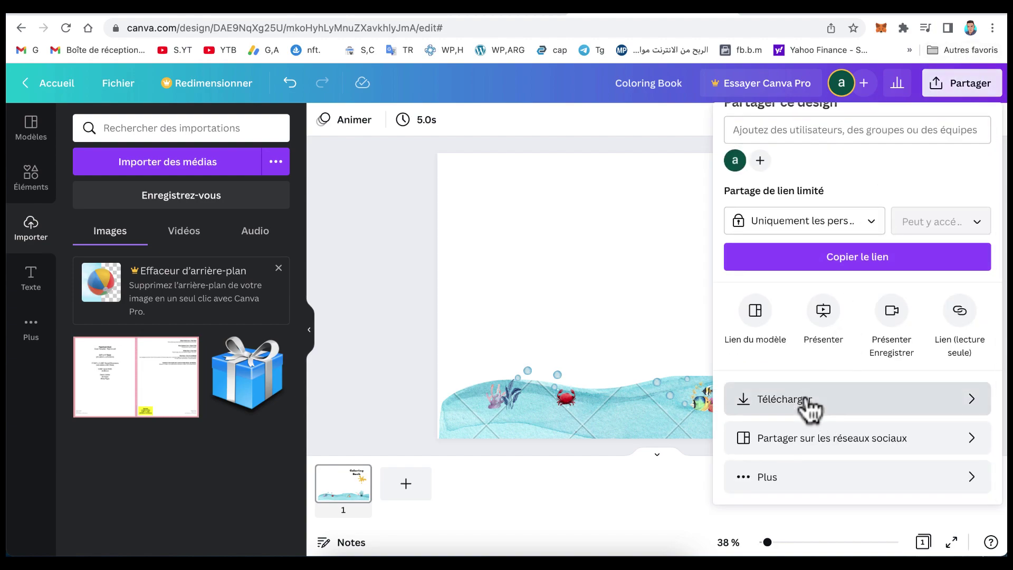
pyautogui.click(807, 403)
pyautogui.click(951, 177)
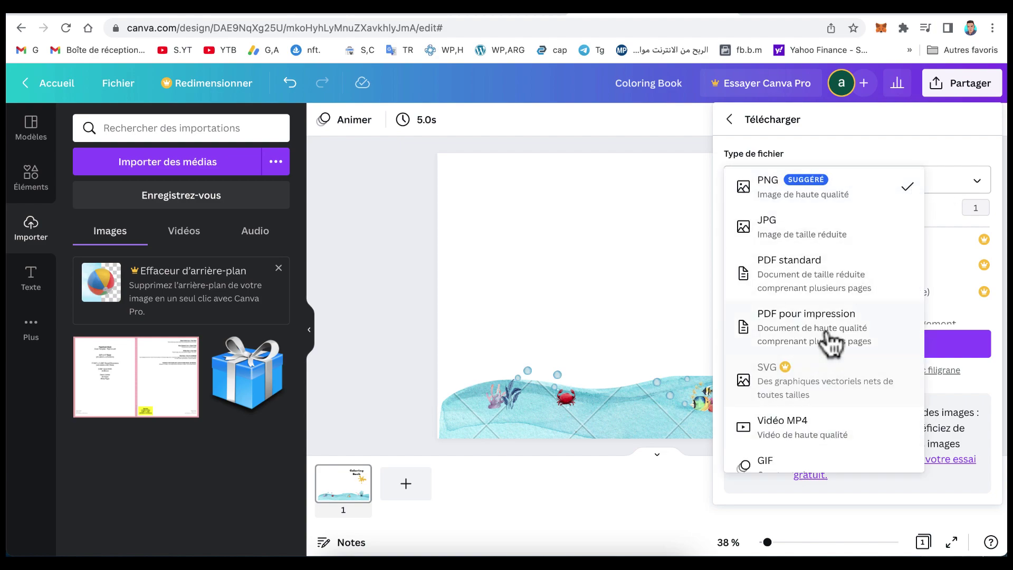
pyautogui.click(642, 153)
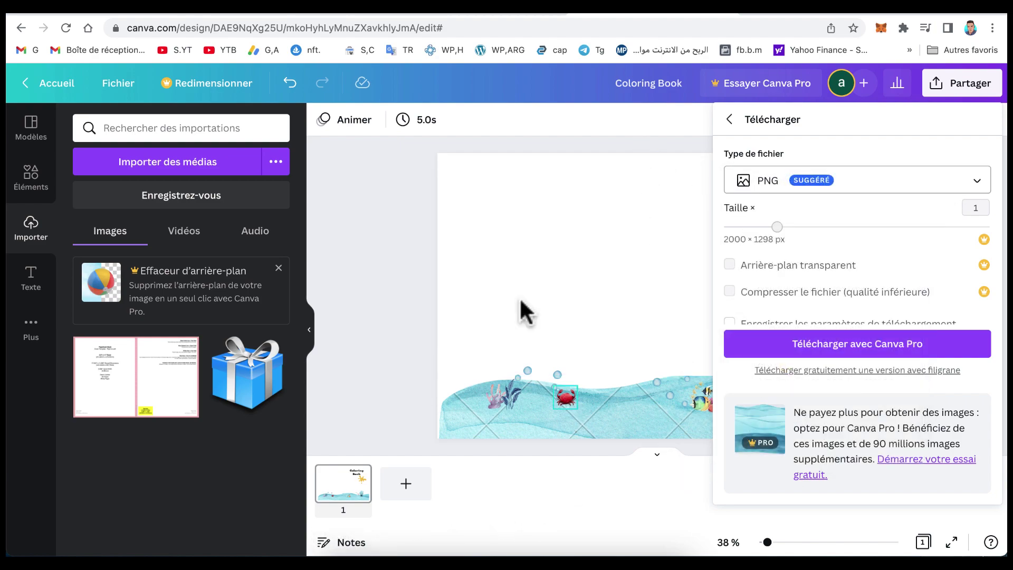
# - Switch to Photoshop and create a new document 440.44 mm wide and 285.75 mm high
pyautogui.click(725, 11)
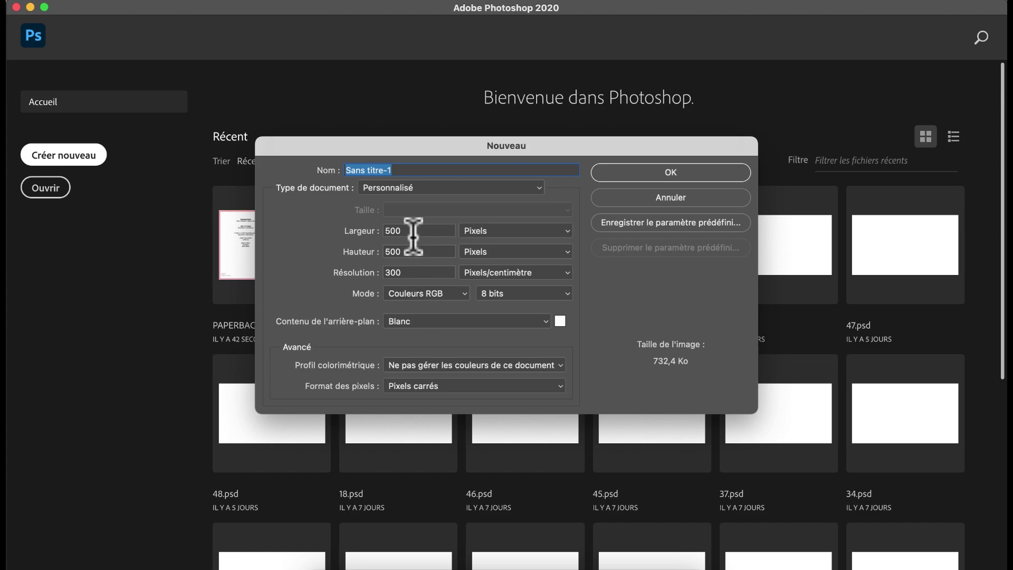
pyautogui.press('Tab')
pyautogui.press('BackSpace')
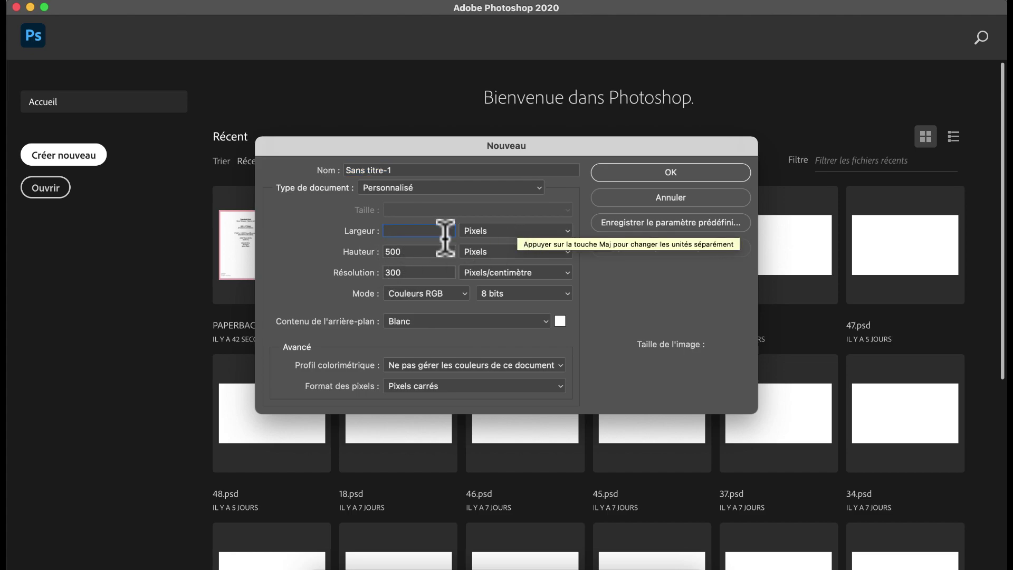
pyautogui.click(491, 231)
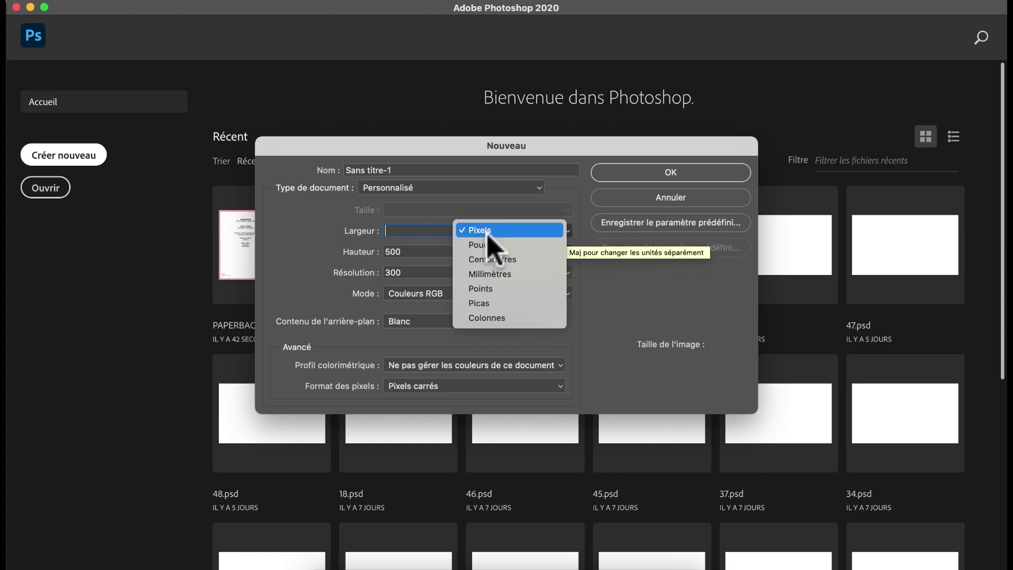
pyautogui.click(502, 273)
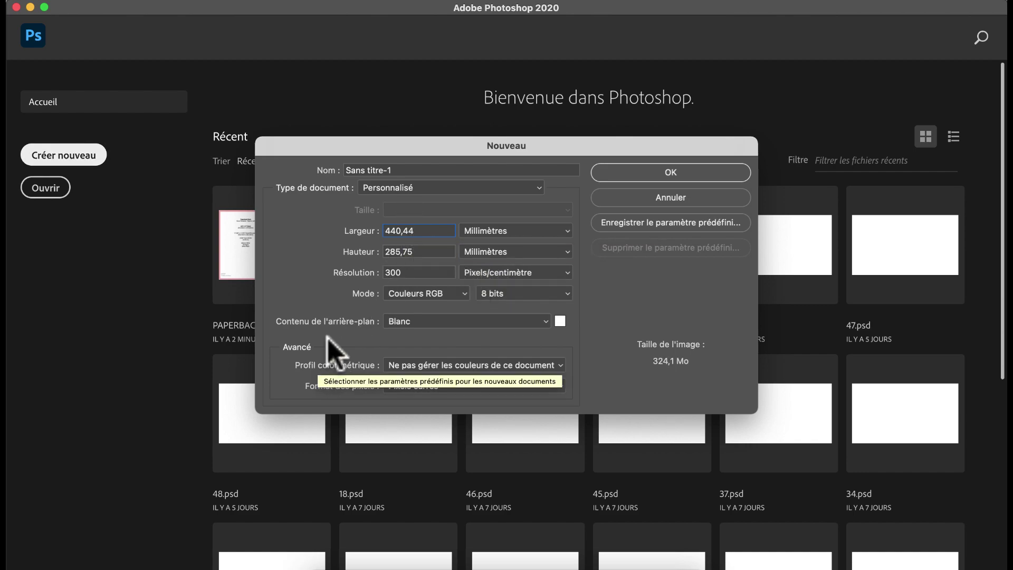
pyautogui.click(668, 174)
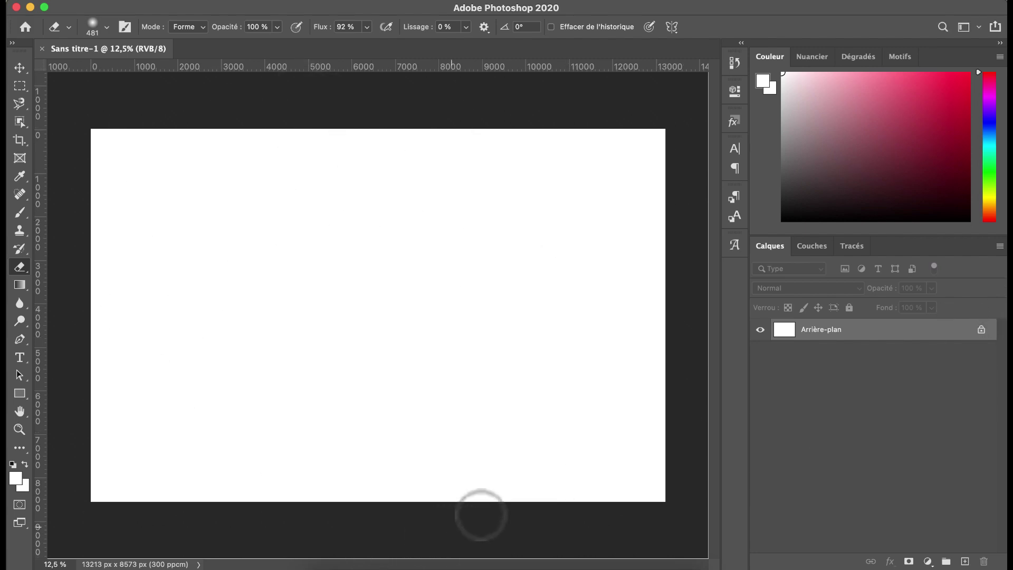
# - Place the KDP paperback template PNG from the desktop's "coloring book info" folder into the new document, filling the canvas
pyautogui.click(321, 560)
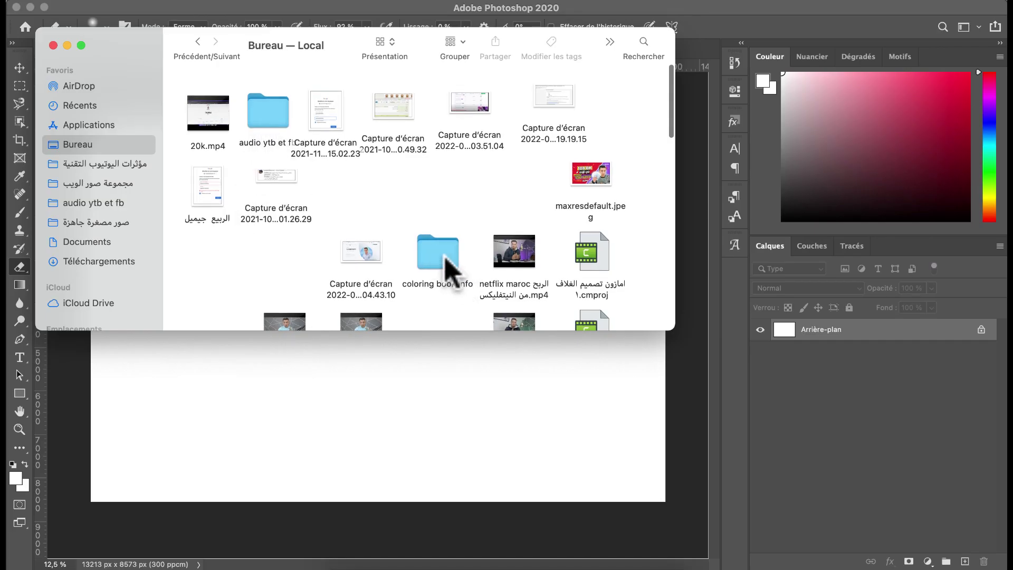
pyautogui.doubleClick(442, 266)
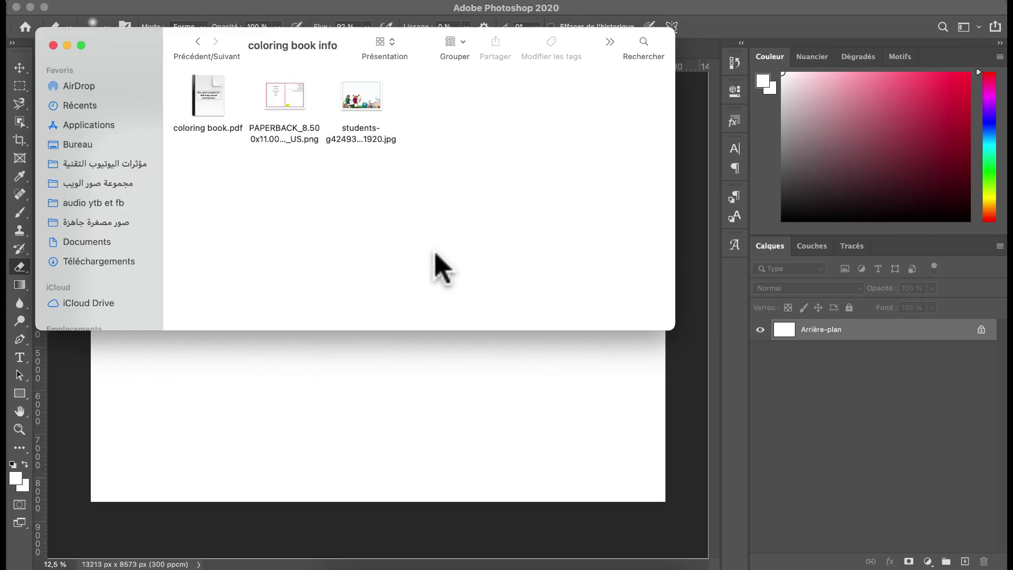
pyautogui.moveTo(291, 106); pyautogui.dragTo(259, 436)
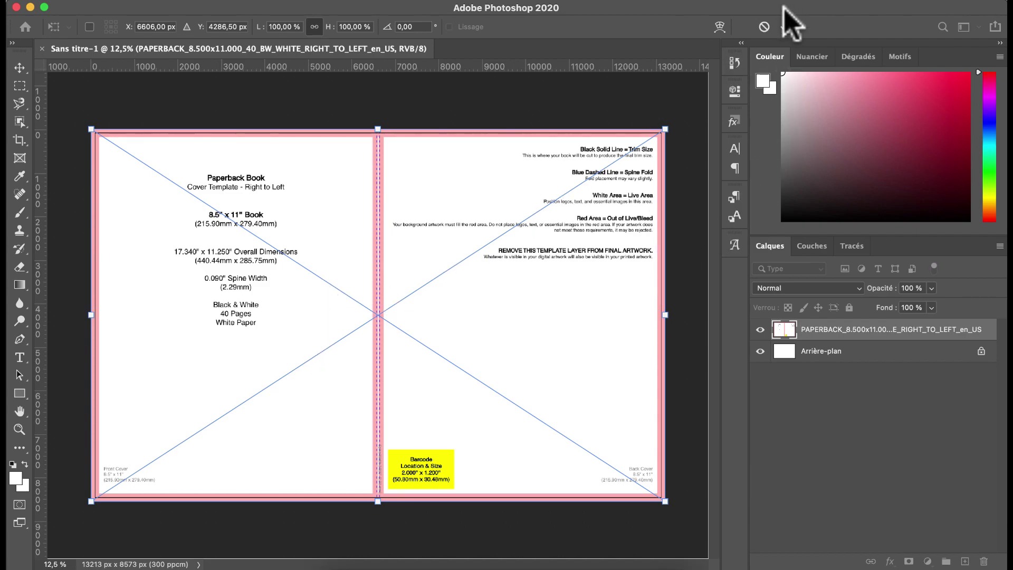
pyautogui.click(785, 24)
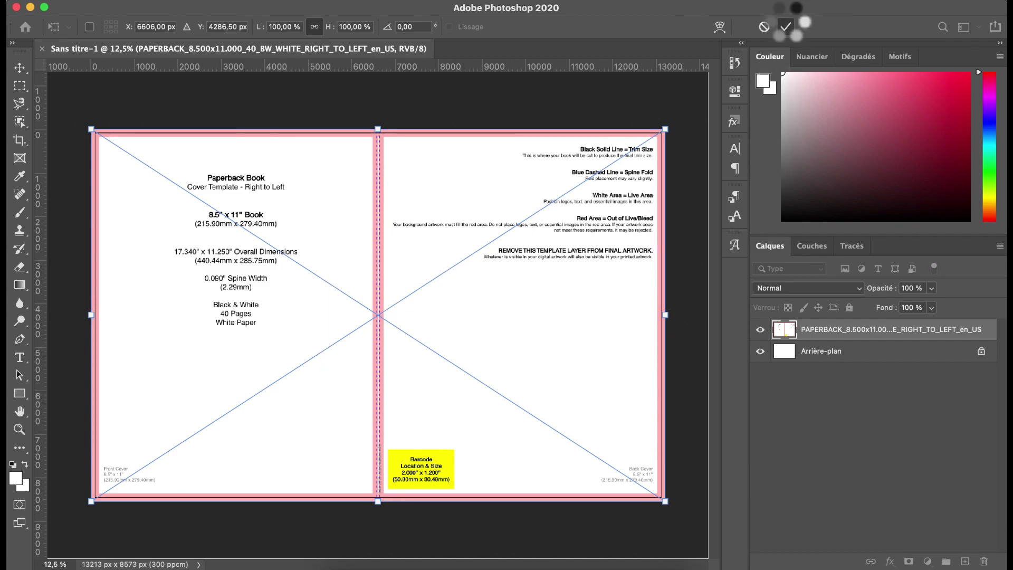
pyautogui.press('e')
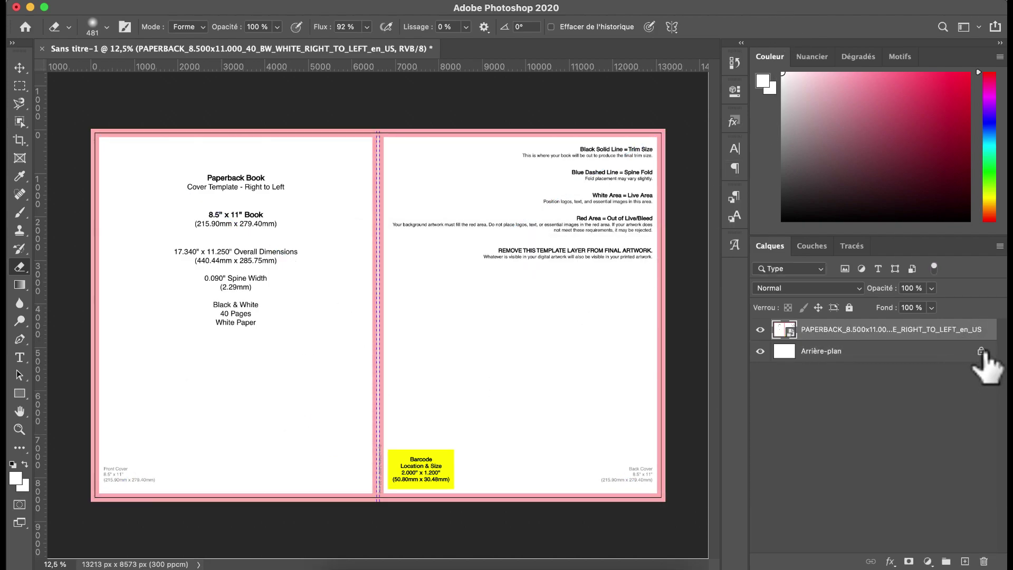
# - Examine the placed template's spine fold lines and barcode area up close
pyautogui.scroll(3, 378, 158)
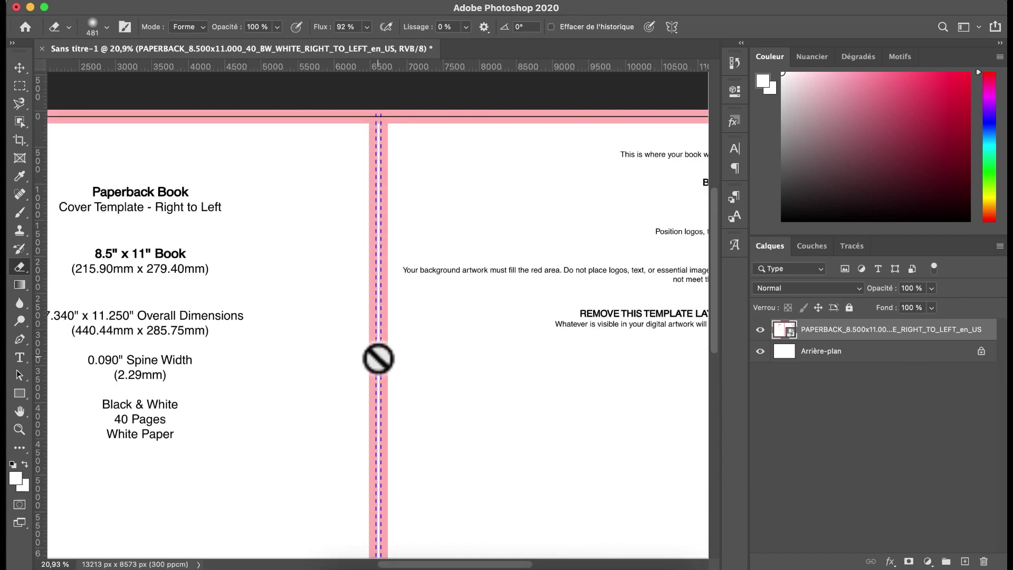
pyautogui.scroll(-3, 378, 359)
pyautogui.scroll(-2, 379, 359)
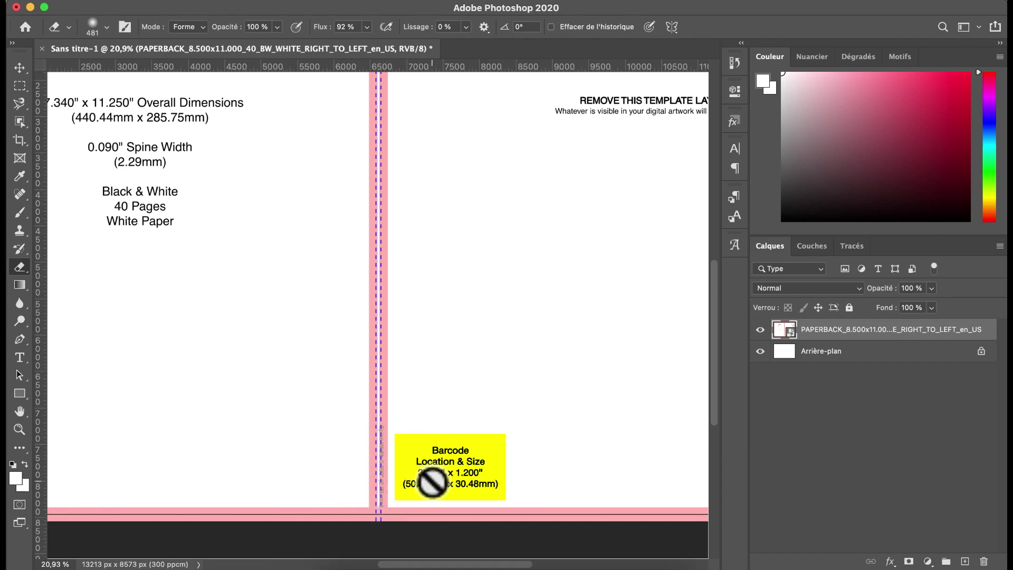
# - Examine the template's upper and front-cover bleed borders up close, and view the whole template
pyautogui.scroll(15, 432, 481)
pyautogui.scroll(-5, 429, 478)
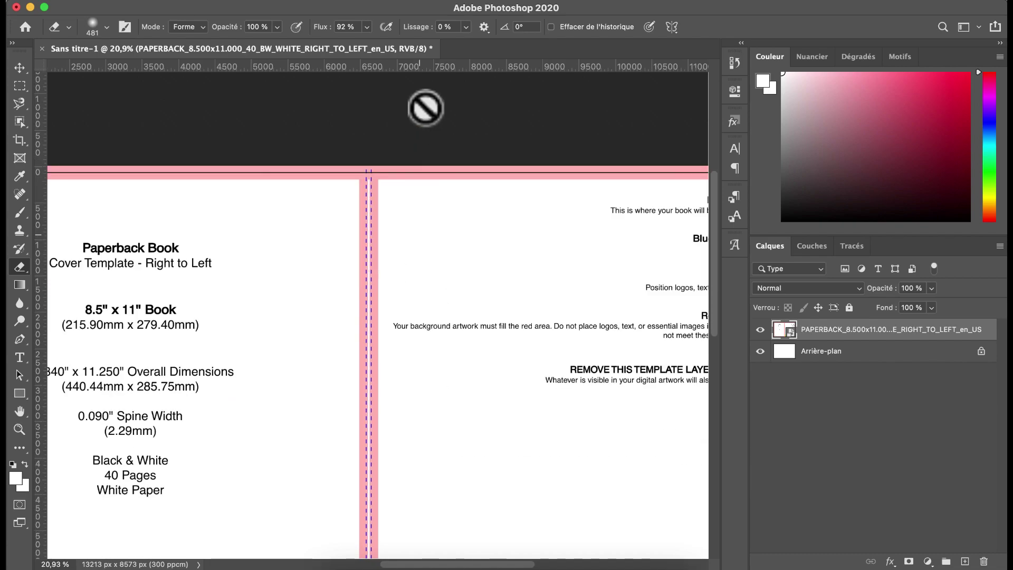
pyautogui.hscroll(-5, 327, 188)
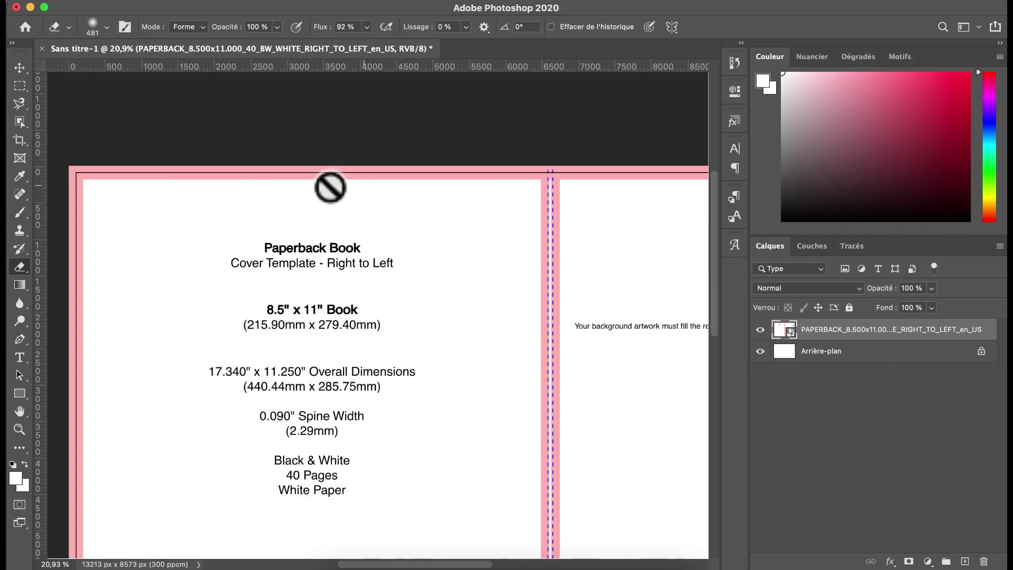
pyautogui.hscroll(-5, 330, 188)
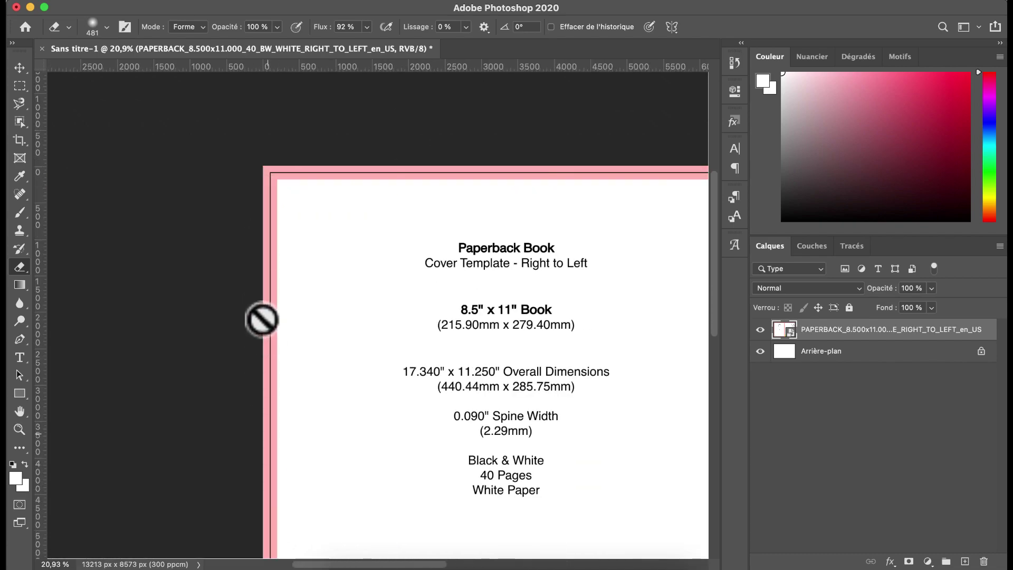
pyautogui.press('super+0')
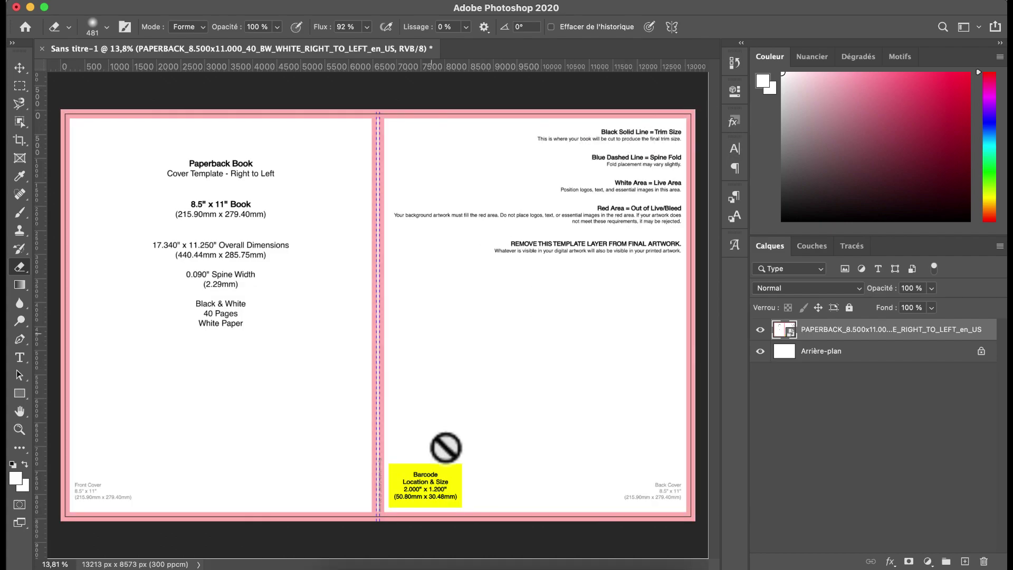
# - Add a white-filled layer beneath the KDP template layer and reduce the template's opacity to 30%
pyautogui.click(965, 561)
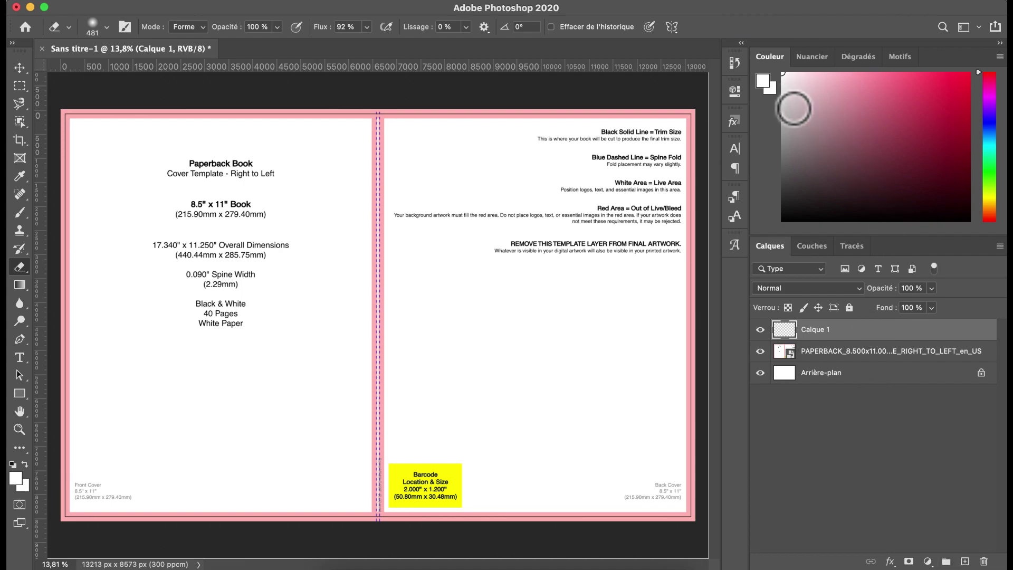
pyautogui.hotkey('alt', 'BackSpace')
pyautogui.click(793, 350)
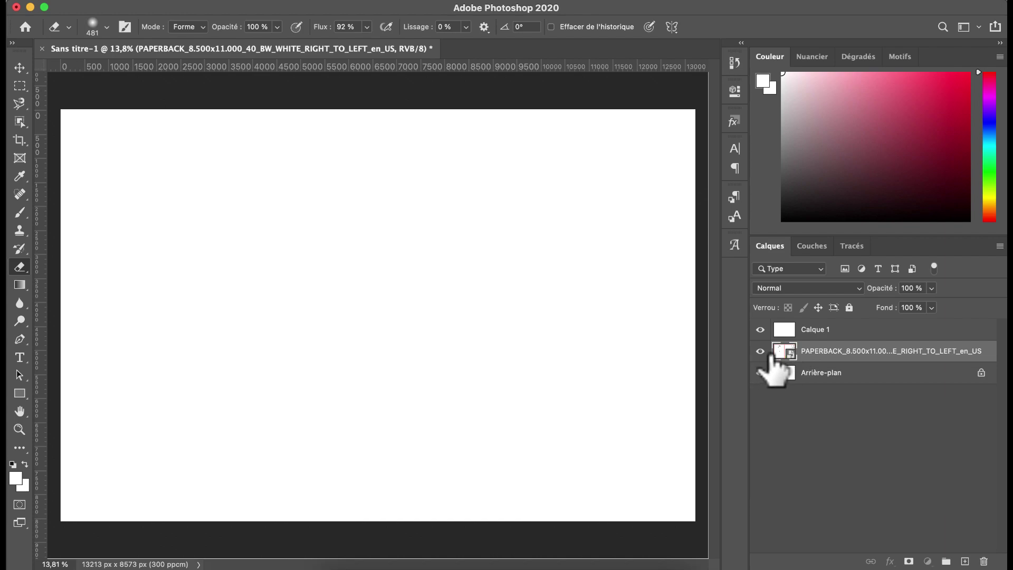
pyautogui.moveTo(816, 359); pyautogui.dragTo(807, 324)
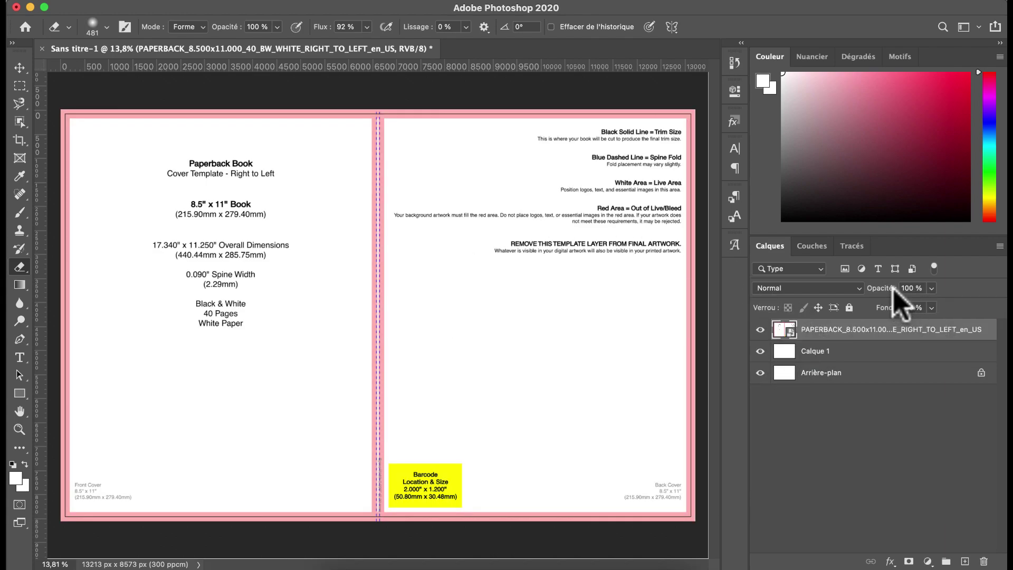
pyautogui.click(930, 288)
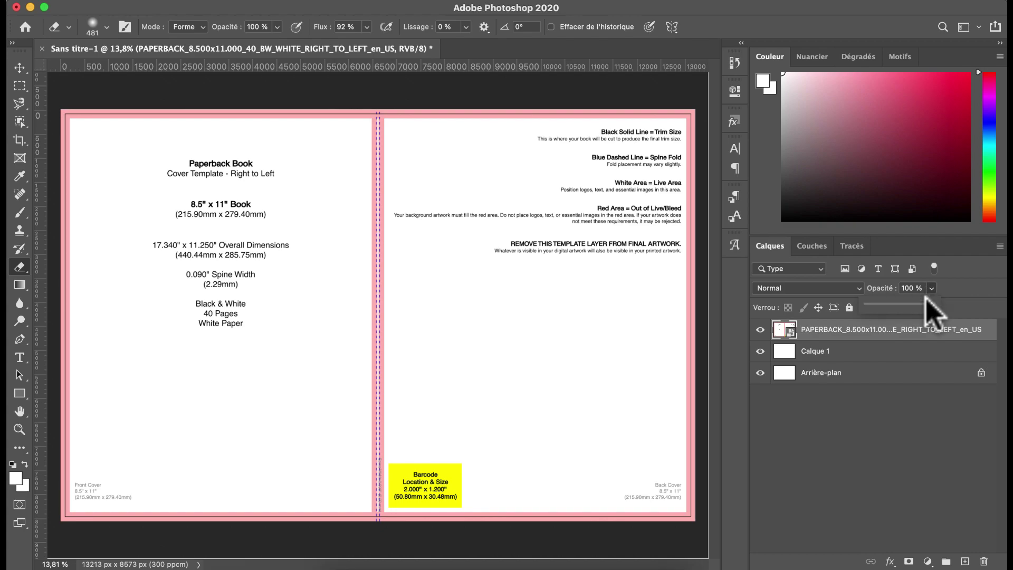
pyautogui.moveTo(925, 306); pyautogui.dragTo(886, 306)
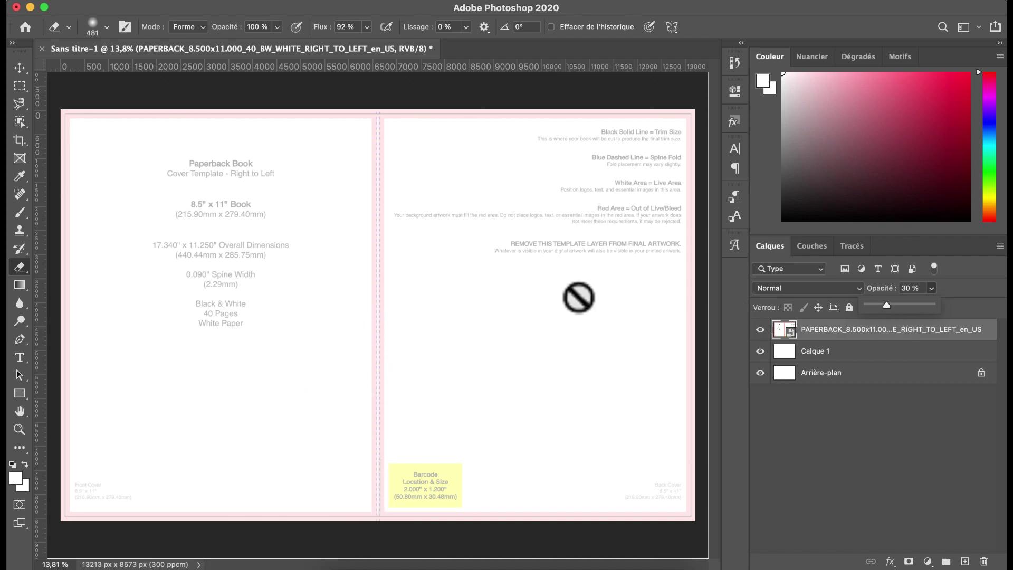
# - Place the kitty unicorn outline image on the page with the barcode area, above the template layer
pyautogui.press('super+Tab')
pyautogui.moveTo(282, 170); pyautogui.dragTo(554, 365)
pyautogui.press('Return')
# - Remove the VectorStock banner from beneath the kitten drawing and hide the KDP template layer
pyautogui.press('m')
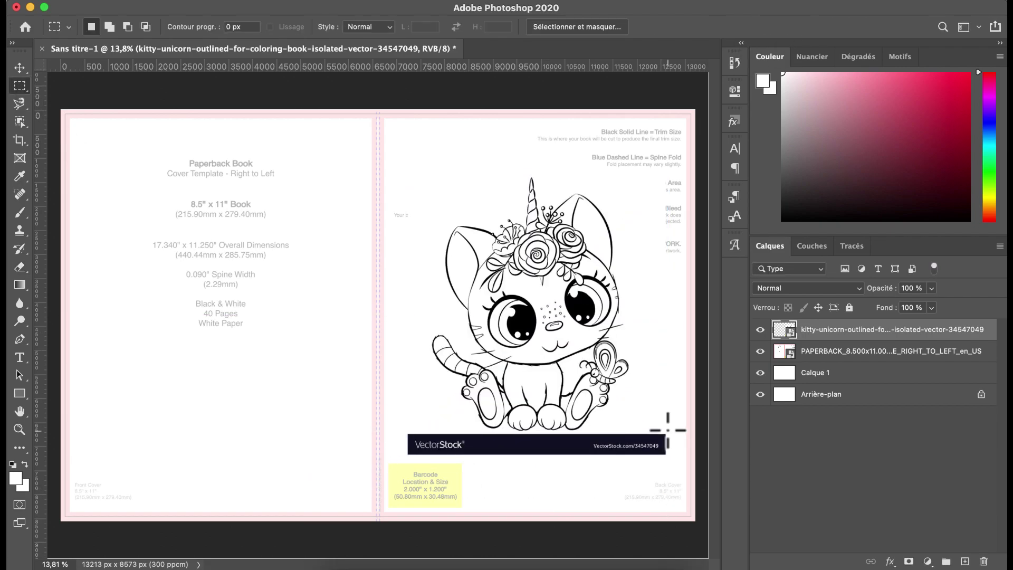
pyautogui.click(19, 266)
pyautogui.moveTo(670, 431)
pyautogui.mouseDown()
pyautogui.moveTo(389, 498)
pyautogui.moveTo(458, 434)
pyautogui.mouseUp()
pyautogui.hotkey('ctrl', 'd')
pyautogui.click(760, 351)
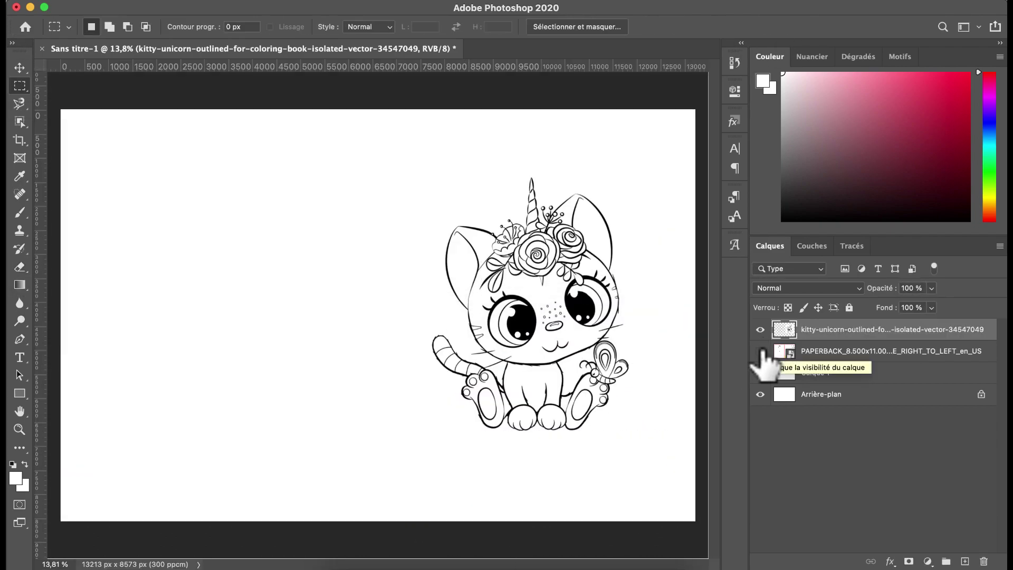
# - Fill the kitten's foot pads pink and its body orange using Magic Wand selections
pyautogui.click(19, 121)
pyautogui.click(79, 140)
pyautogui.click(990, 95)
pyautogui.hotkey('alt', 'BackSpace')
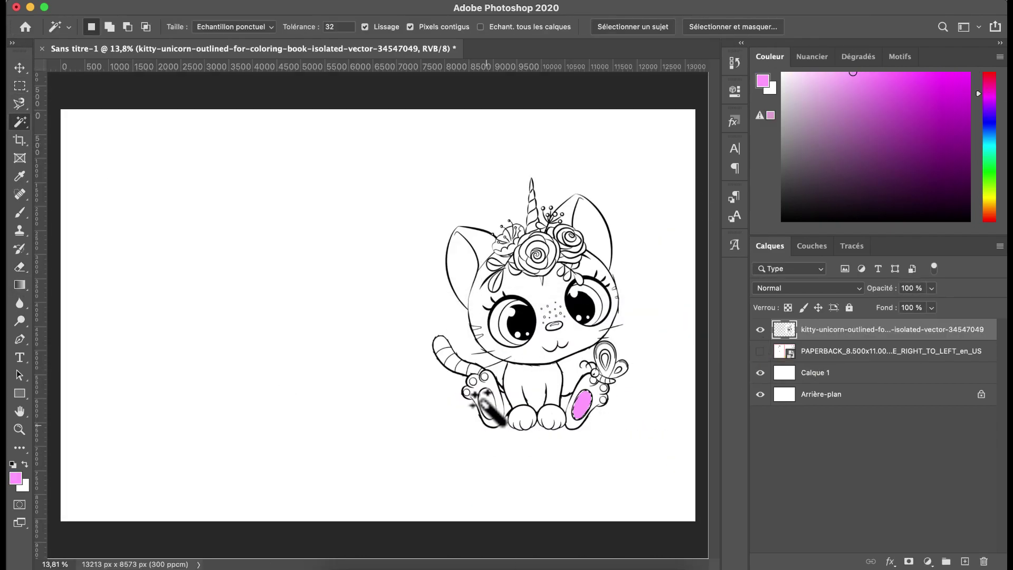
pyautogui.click(837, 125)
pyautogui.hotkey('alt', 'BackSpace')
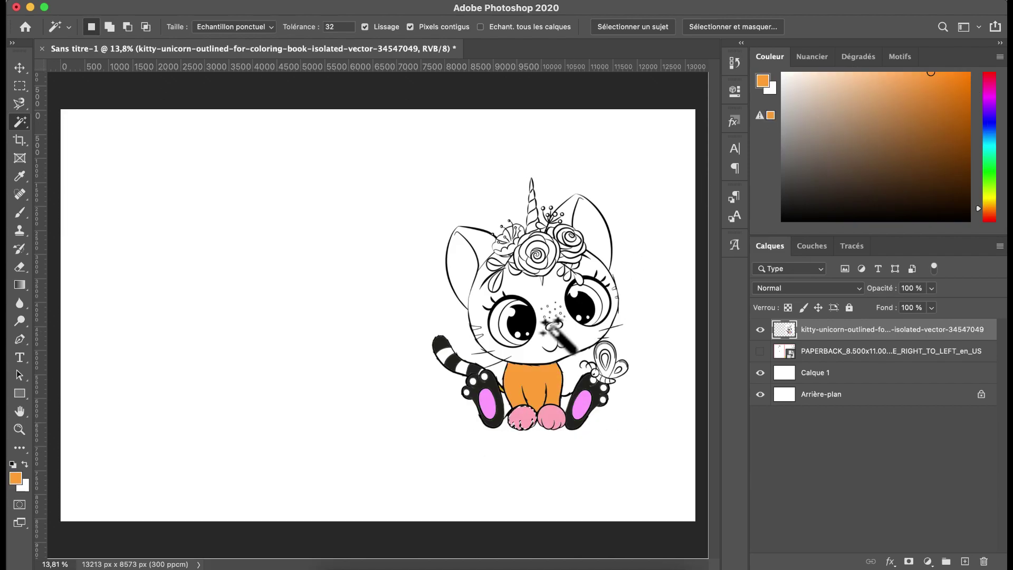
# - Color the remaining kitten regions, including a grey face, magenta nose, multicolored horn and flowers, and blue butterfly
pyautogui.click(990, 88)
pyautogui.click(931, 72)
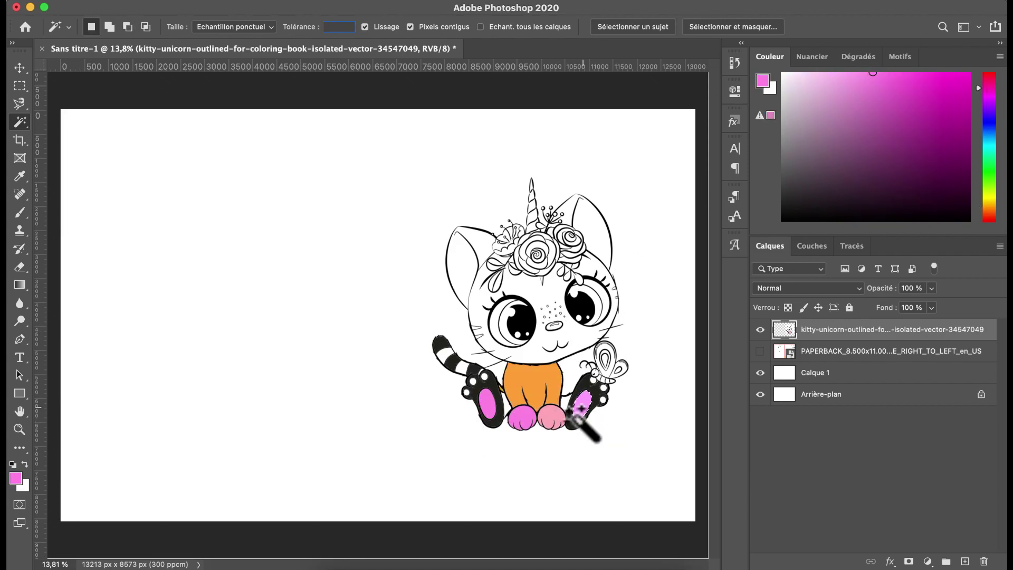
pyautogui.press('d')
pyautogui.hotkey('alt', 'BackSpace')
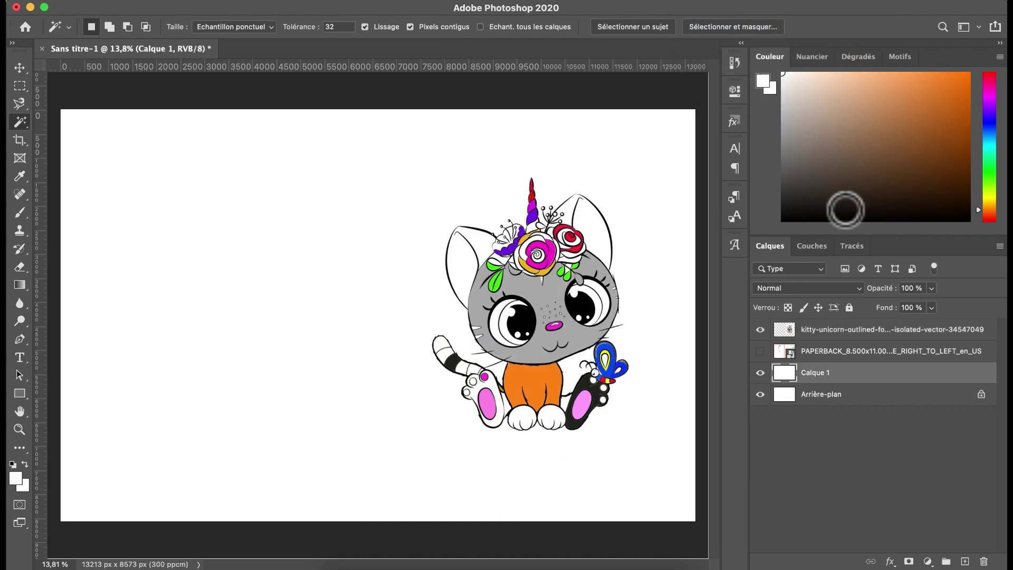
# - Fill the Calque 1 background layer with black and delete the white area surrounding the kitten
pyautogui.press('d')
pyautogui.hotkey('alt', 'BackSpace')
pyautogui.click(786, 329)
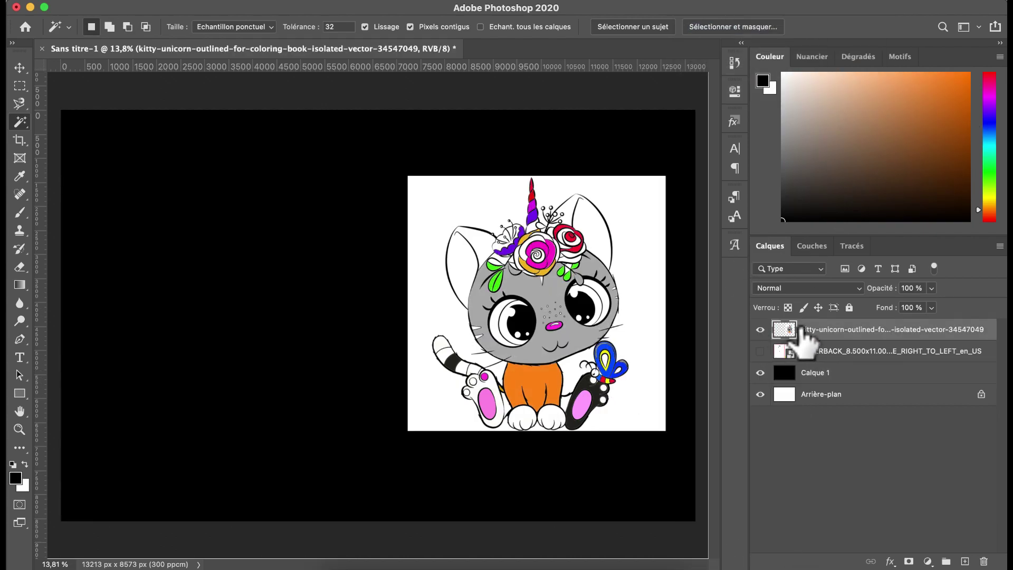
pyautogui.click(430, 211)
pyautogui.press('Delete')
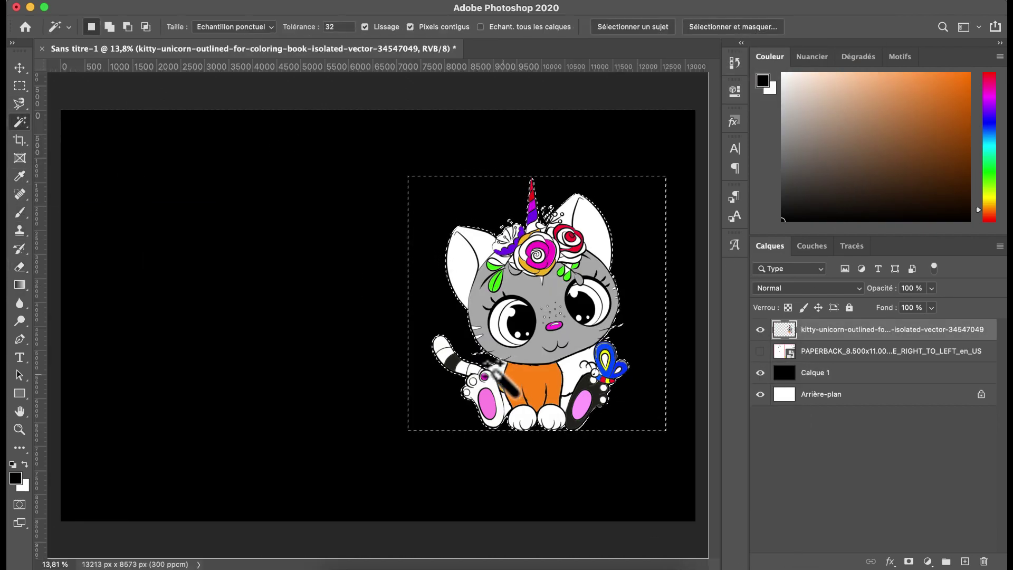
pyautogui.hotkey('ctrl', 'd')
# - Give the kitten cutout layer an Outer Glow (Lueur externe) effect
pyautogui.click(891, 561)
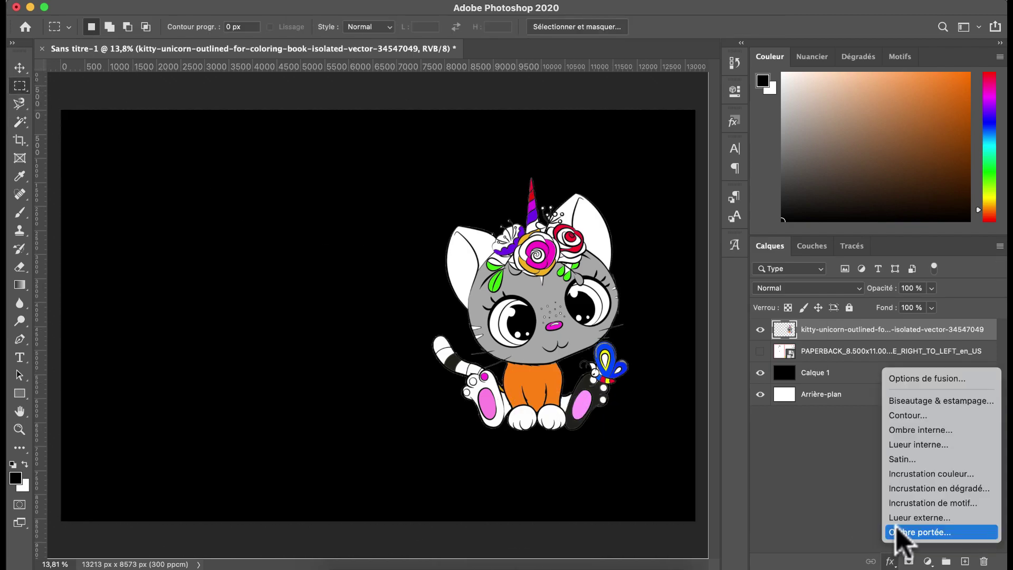
pyautogui.click(917, 529)
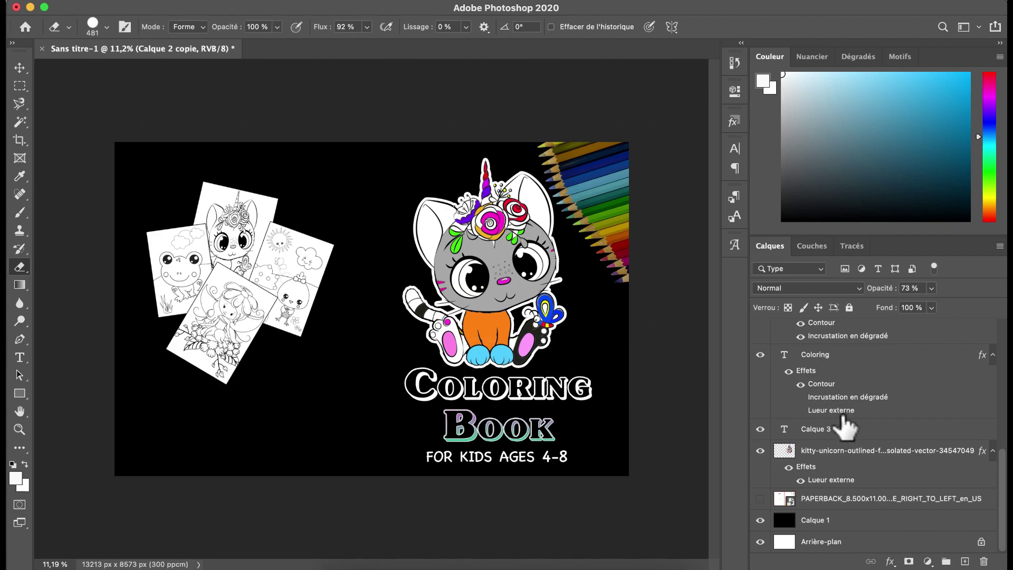
# - Show the KDP template layer briefly to check the cover layout against its margins and barcode area
pyautogui.click(760, 499)
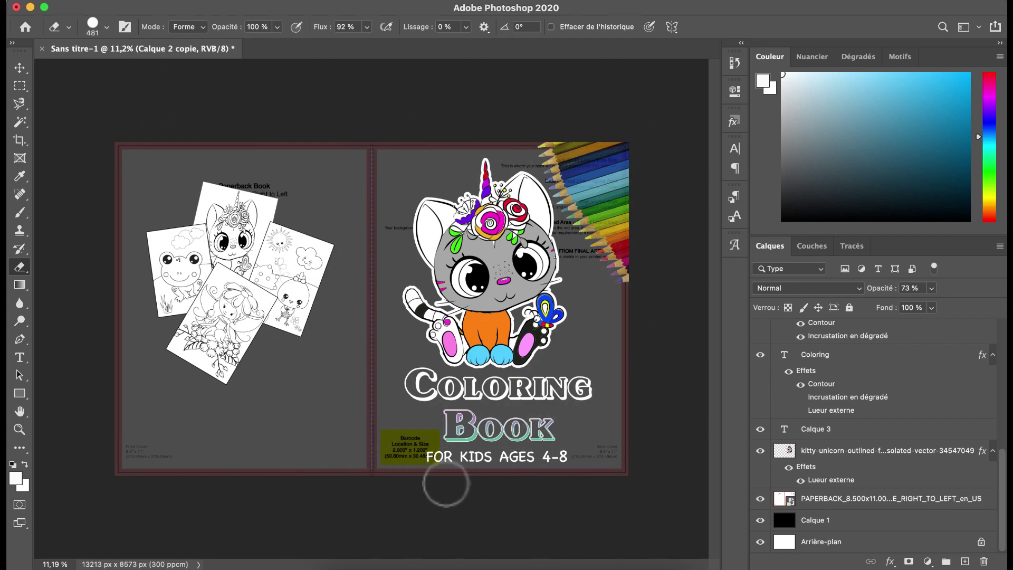
pyautogui.click(760, 498)
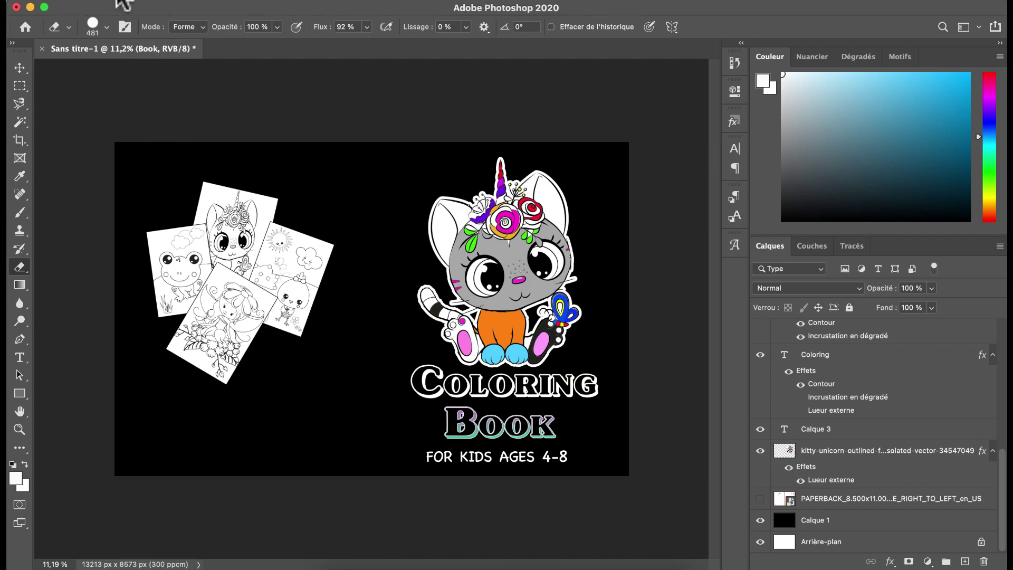
# - Set up saving the cover to the computer's desktop (Bureau) as "cover coloring book 1" in Photoshop PDF format
pyautogui.click(135, 4)
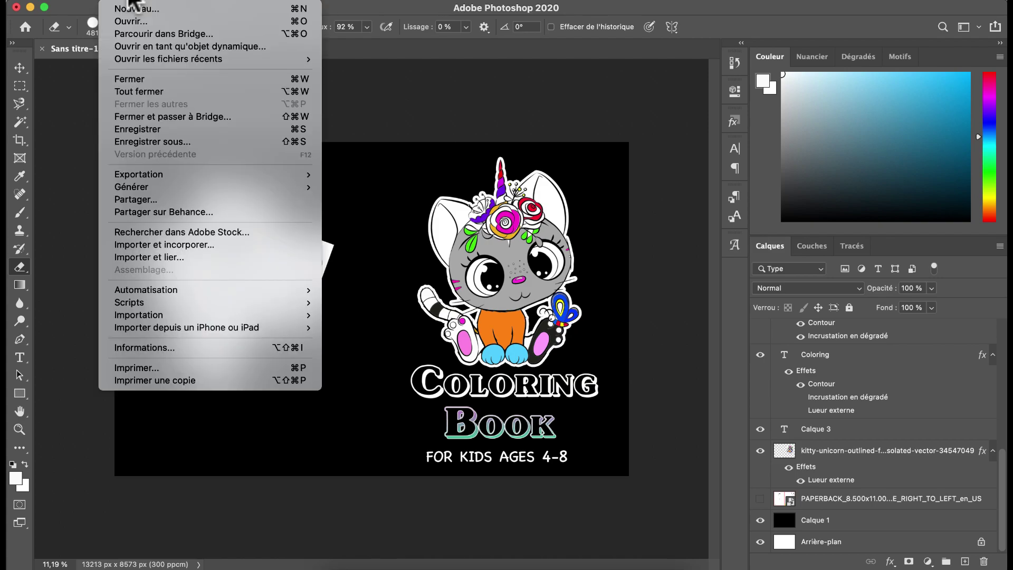
pyautogui.click(155, 140)
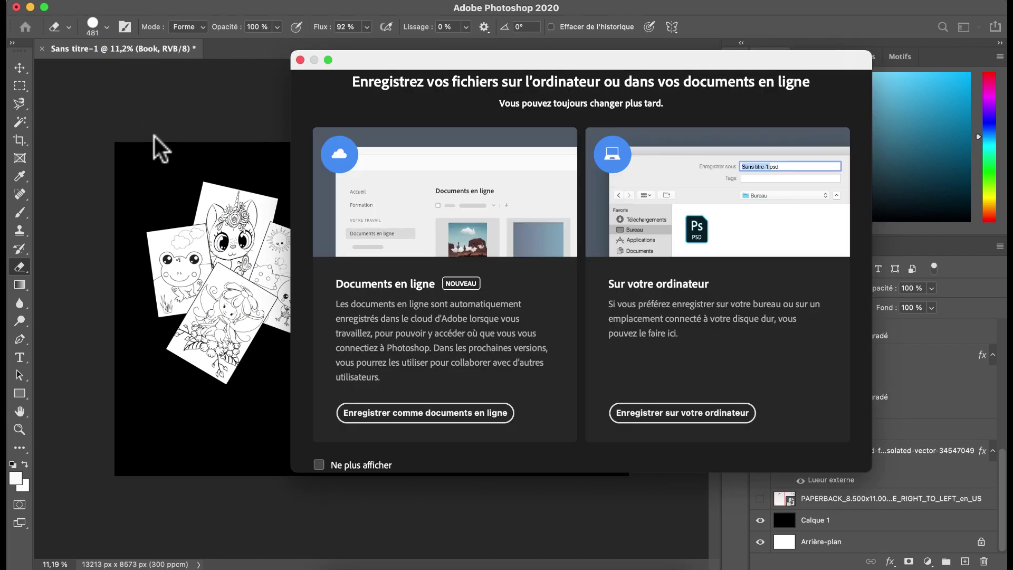
pyautogui.click(660, 414)
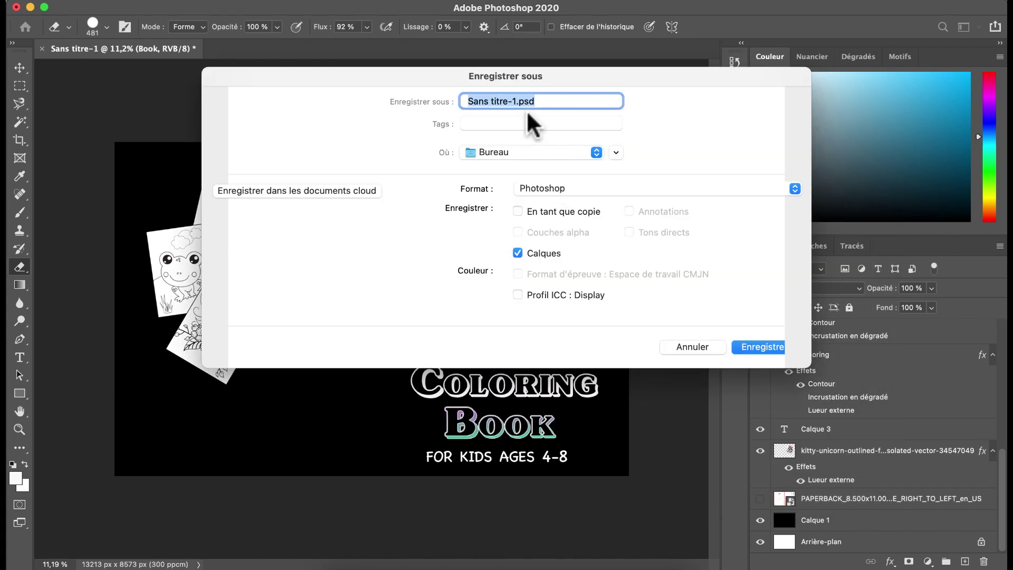
pyautogui.write('cover coloring book 1')
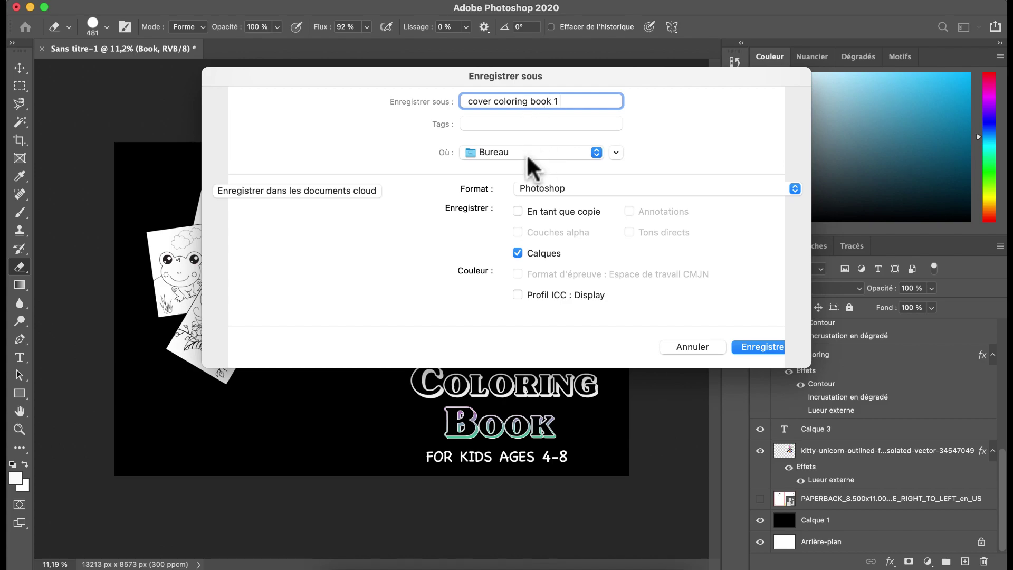
pyautogui.click(564, 191)
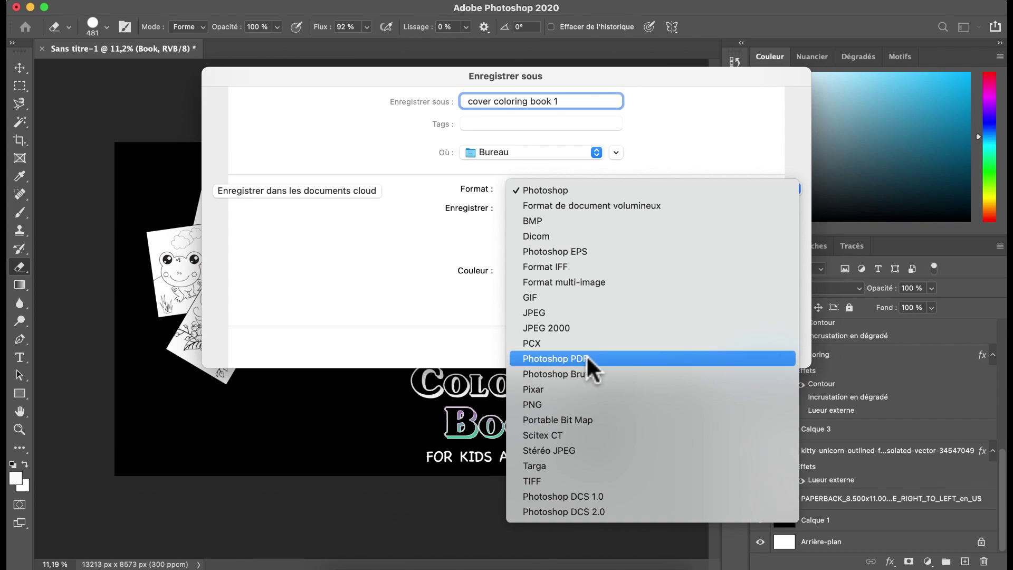
pyautogui.click(556, 359)
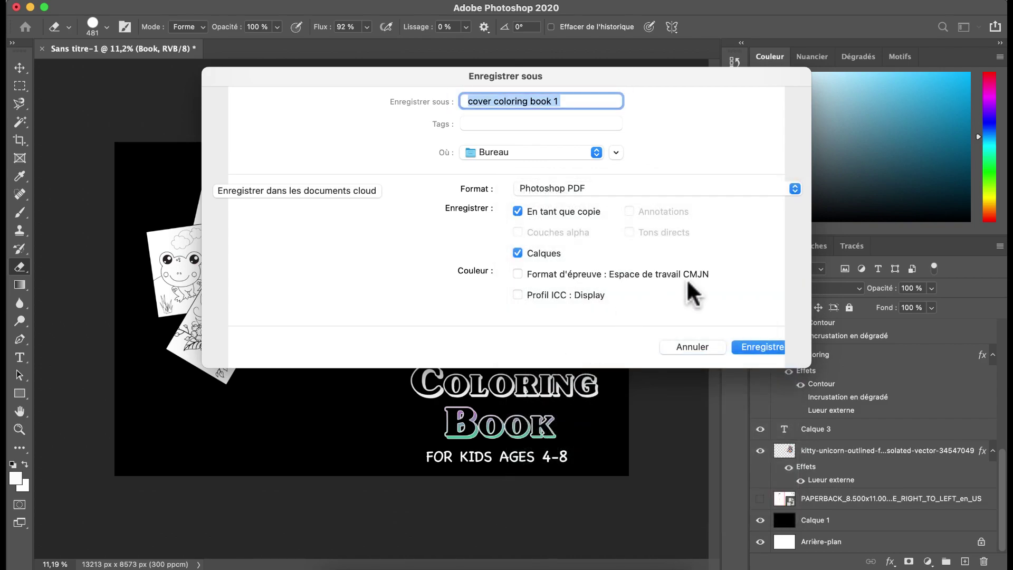
# - Save the PDF with the [Qualité supérieure] preset, preserving Photoshop editing capabilities
pyautogui.click(758, 346)
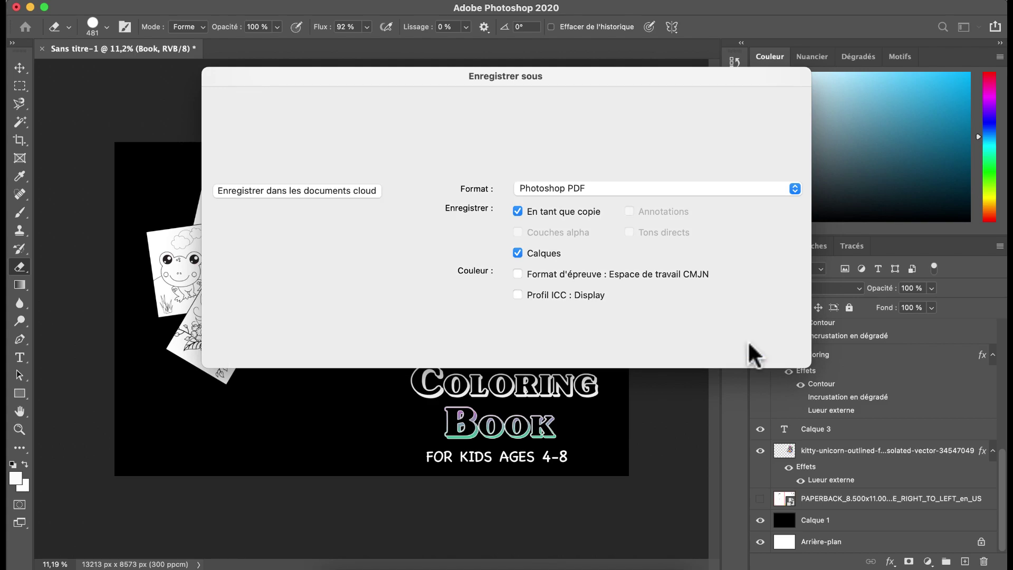
pyautogui.click(528, 246)
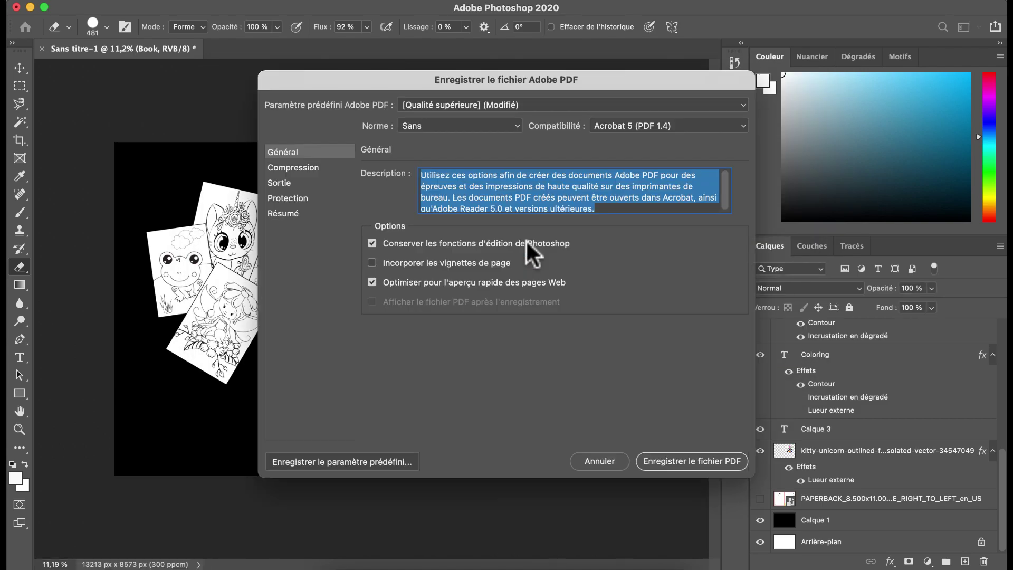
pyautogui.click(671, 464)
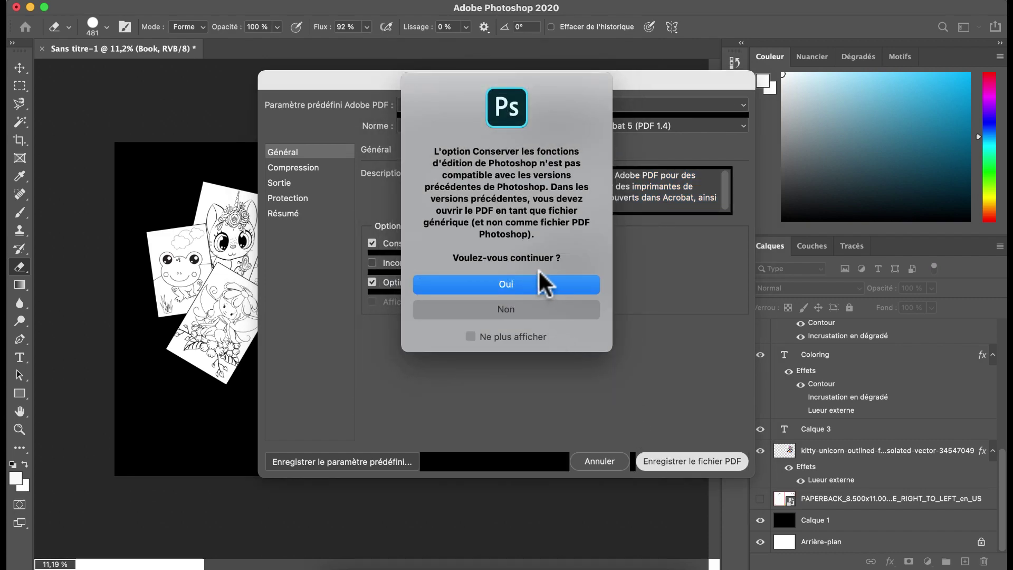
pyautogui.click(539, 288)
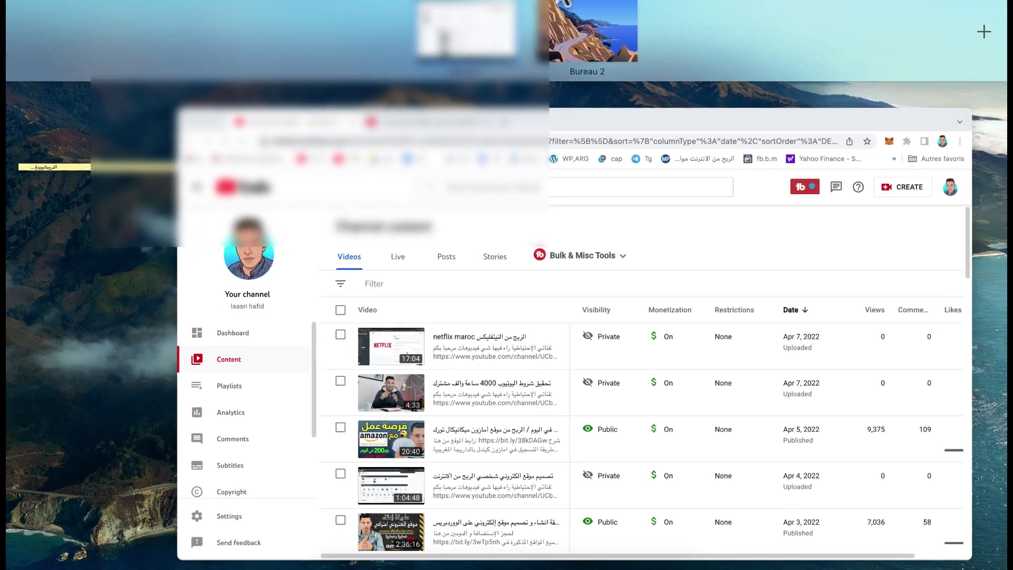
# - Switch to the second desktop, open "cover coloring book 1 .pdf" and review the whole cover
pyautogui.click(572, 27)
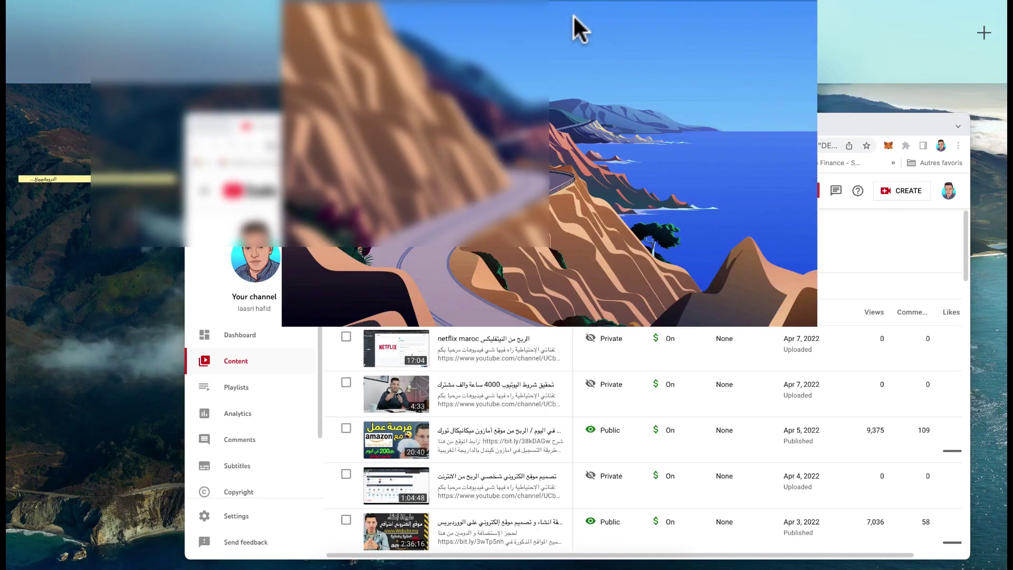
pyautogui.moveTo(631, 29); pyautogui.dragTo(594, 338)
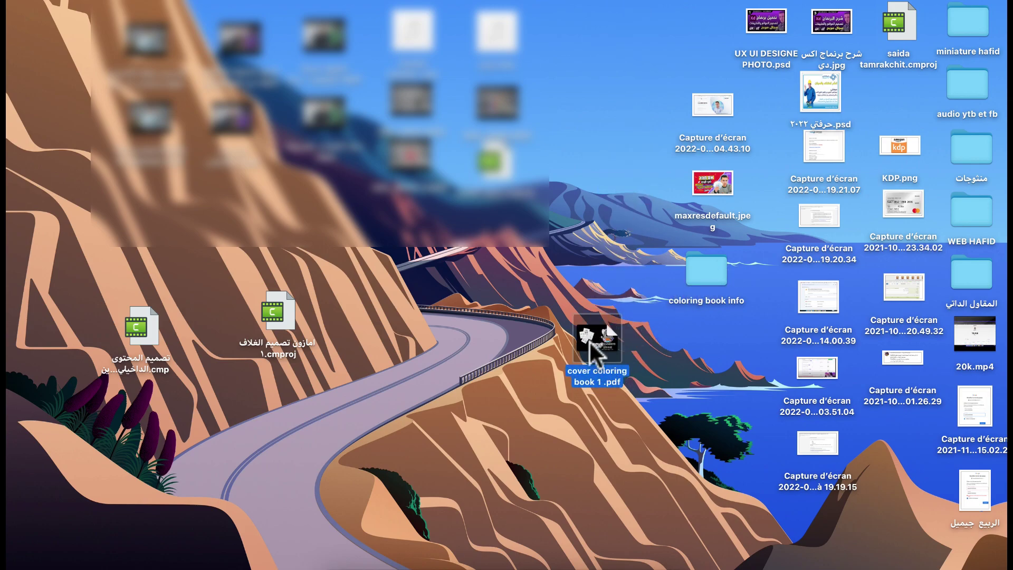
pyautogui.doubleClick(589, 341)
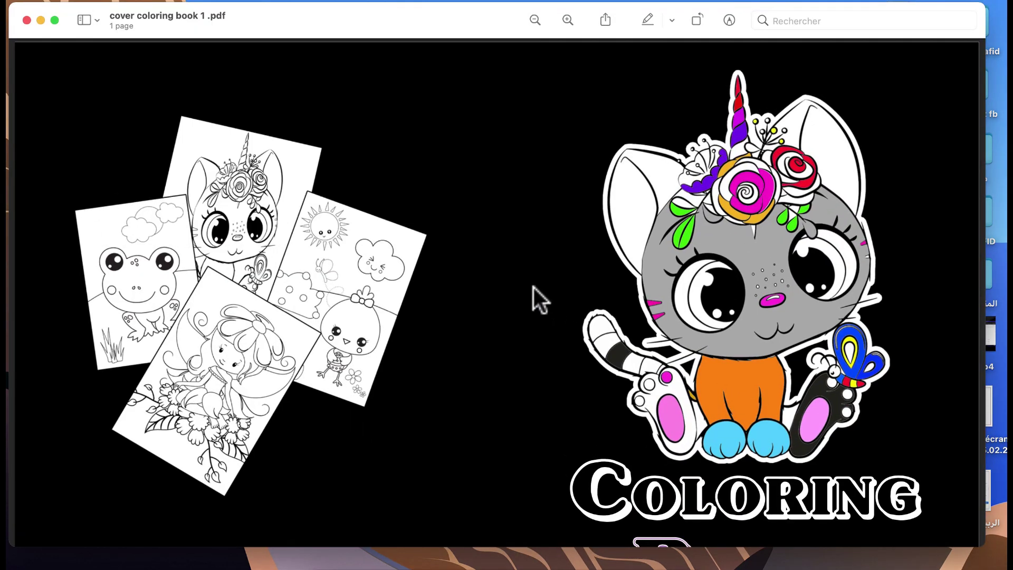
pyautogui.scroll(-5, 528, 287)
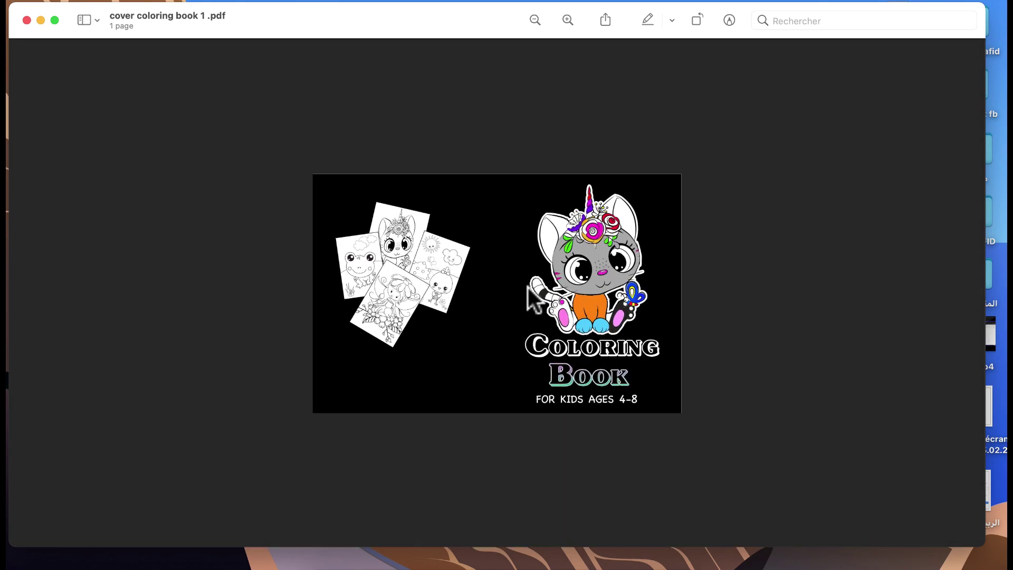
# - Enlarge the exported cover PDF and inspect its front and back artwork up close
pyautogui.scroll(5, 528, 287)
pyautogui.scroll(1, 528, 287)
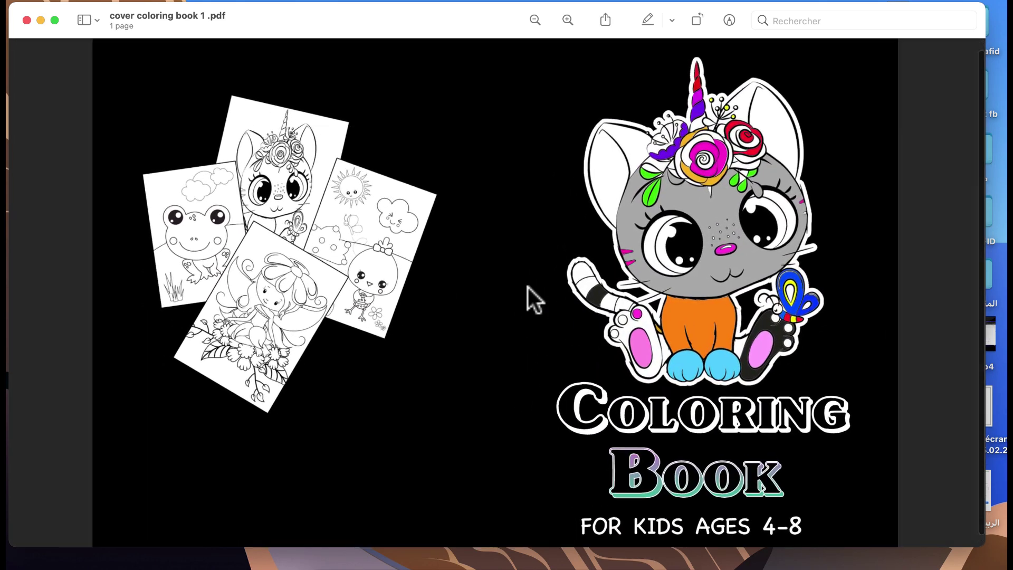
pyautogui.scroll(-3, 527, 287)
pyautogui.scroll(5, 527, 287)
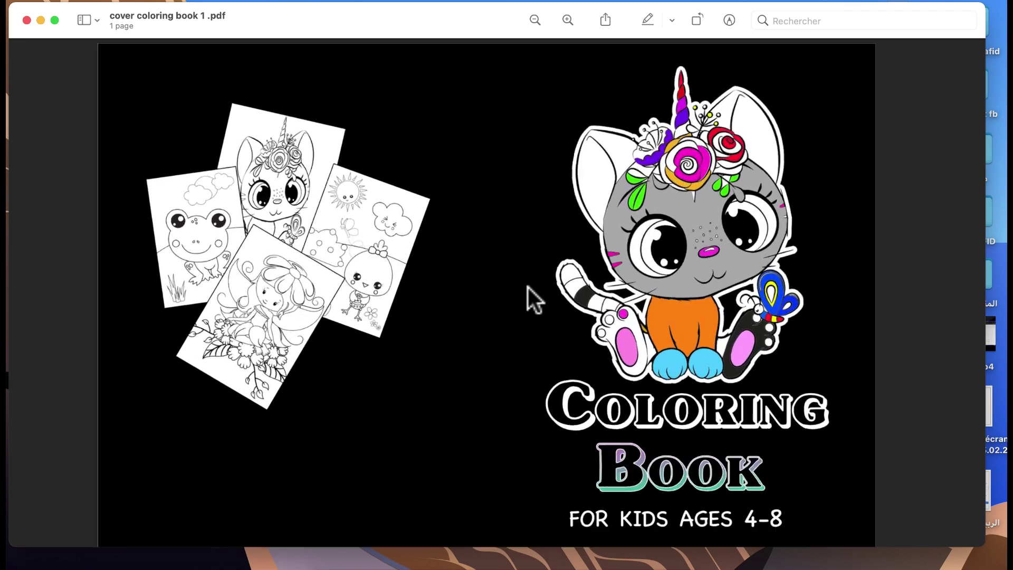
# - Close the PDF, move "cover coloring book 1 .pdf" into the "coloring book info" folder and open that folder
pyautogui.press('super+w')
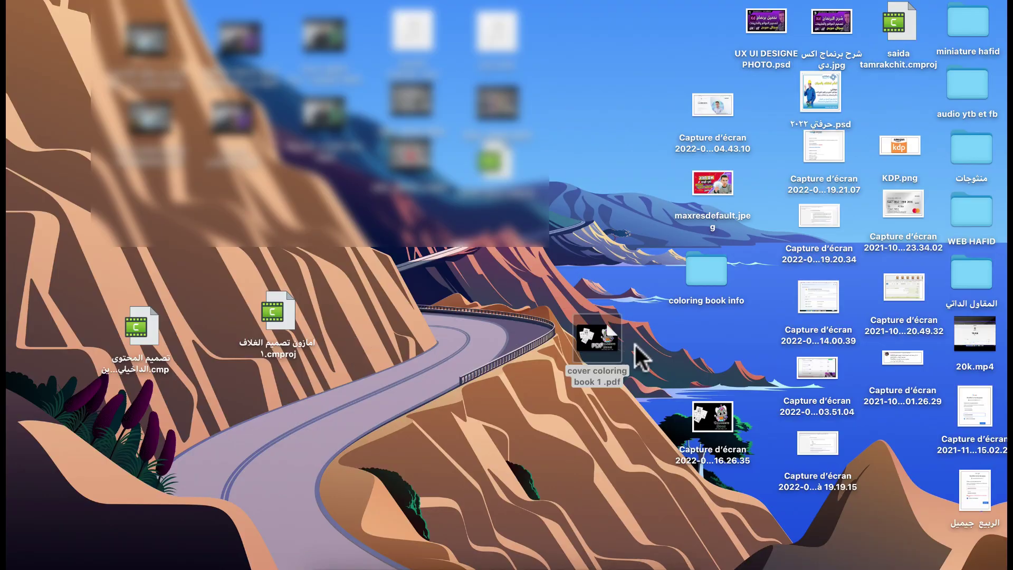
pyautogui.moveTo(588, 353); pyautogui.dragTo(691, 274)
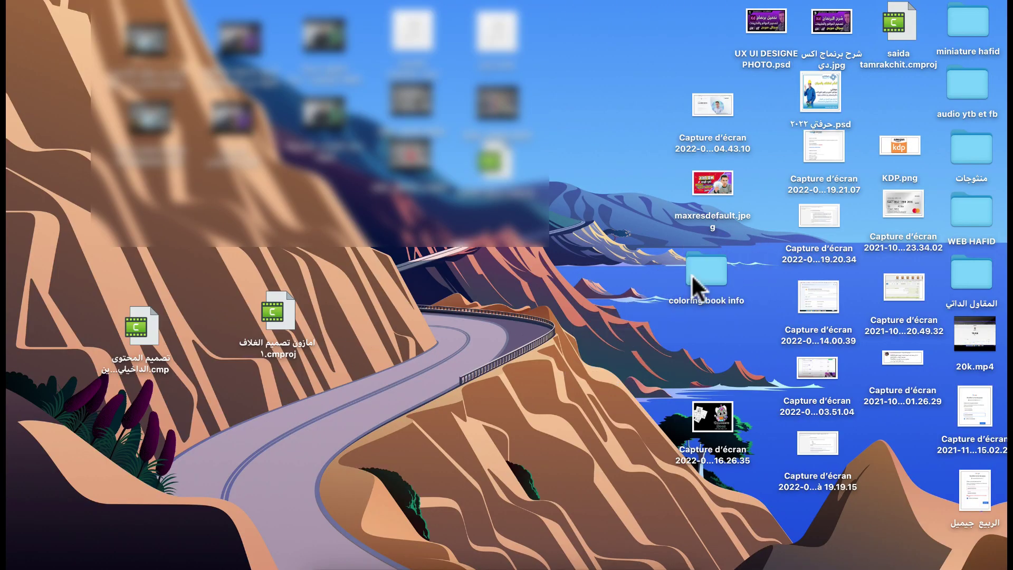
pyautogui.doubleClick(699, 265)
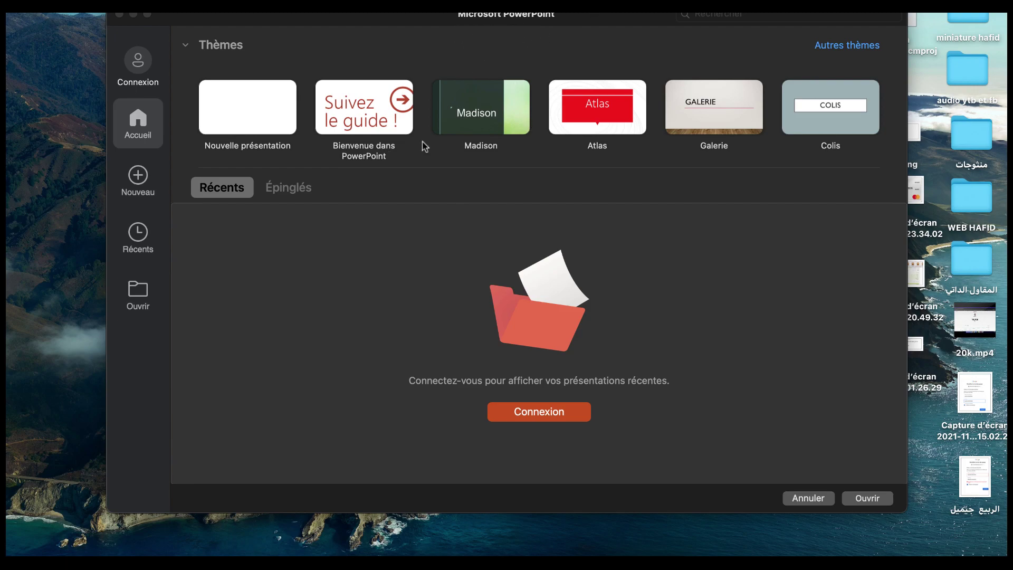
# - Create a new blank presentation in PowerPoint
pyautogui.click(138, 177)
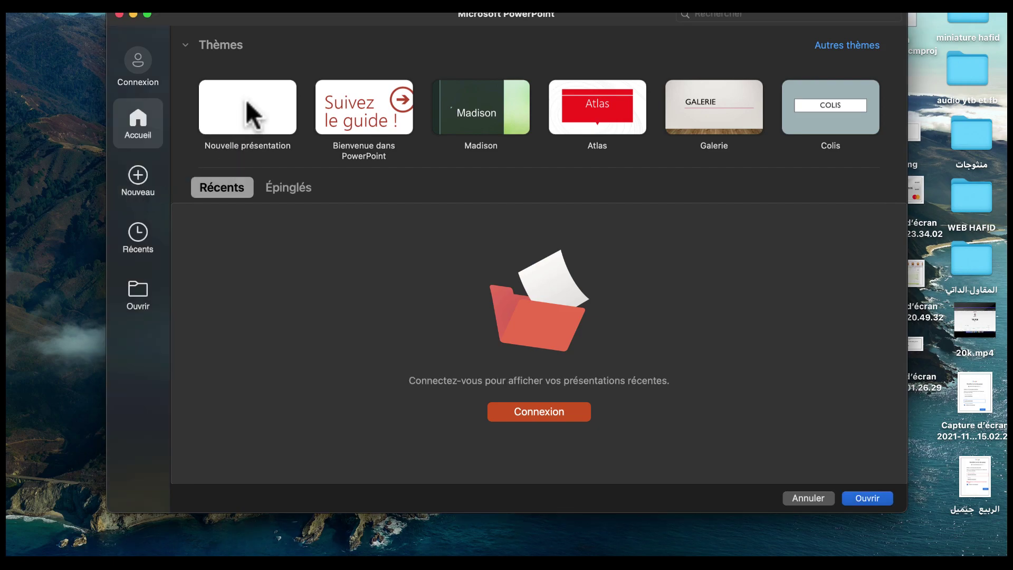
pyautogui.click(233, 113)
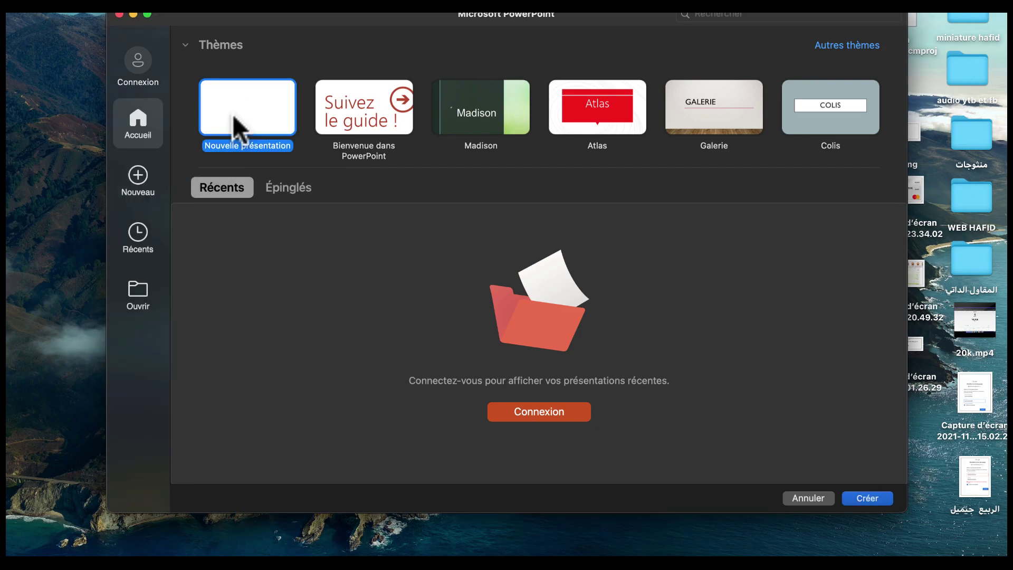
pyautogui.doubleClick(232, 115)
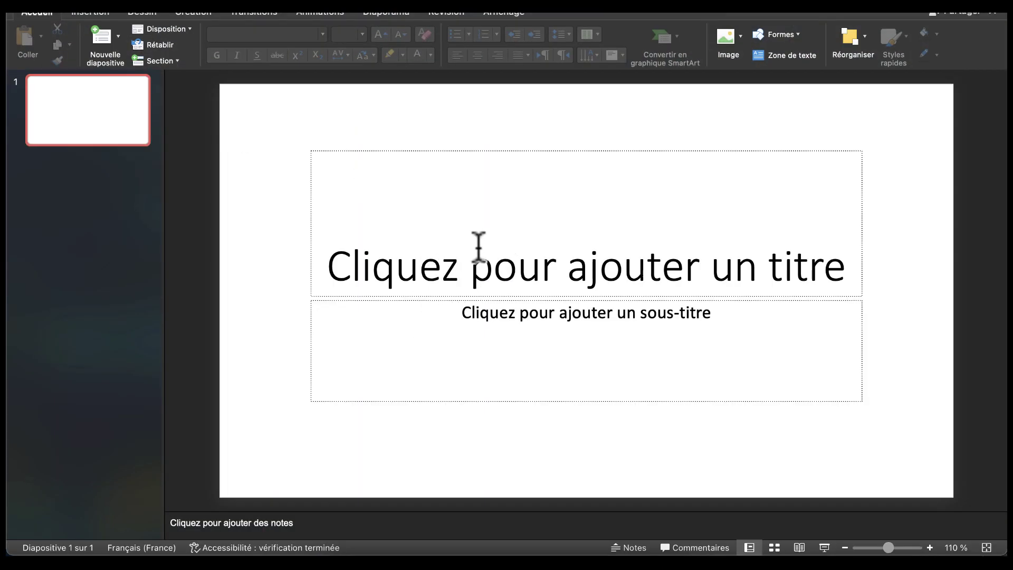
# - Delete the title and subtitle placeholders from the first slide
pyautogui.click(430, 271)
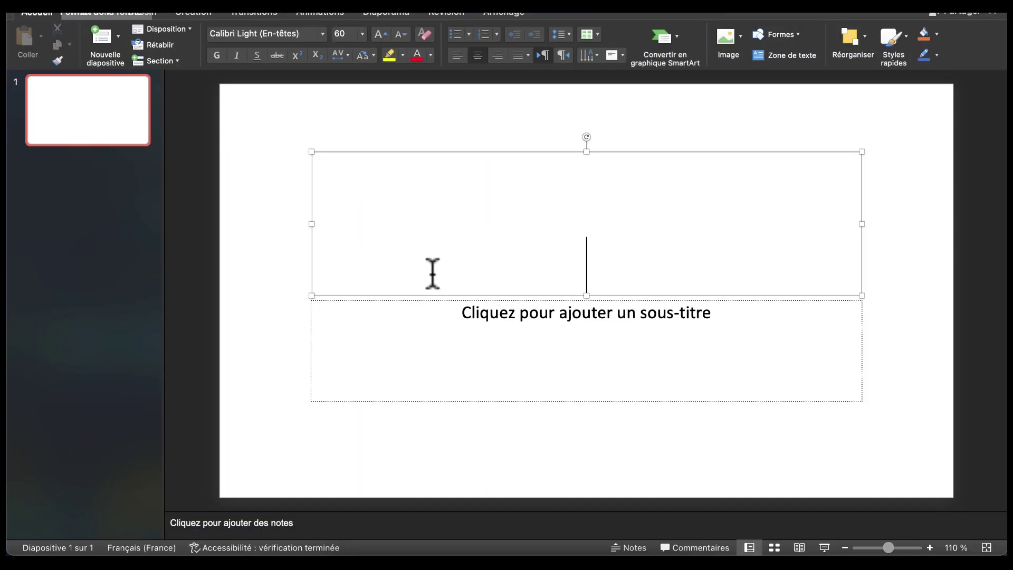
pyautogui.click(581, 151)
pyautogui.press('Delete')
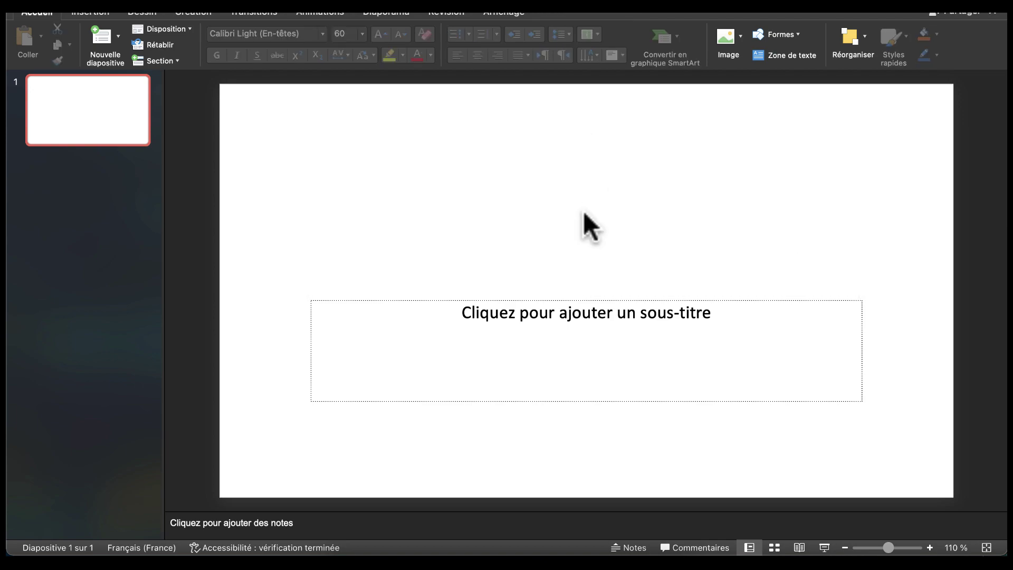
pyautogui.click(547, 303)
pyautogui.click(585, 300)
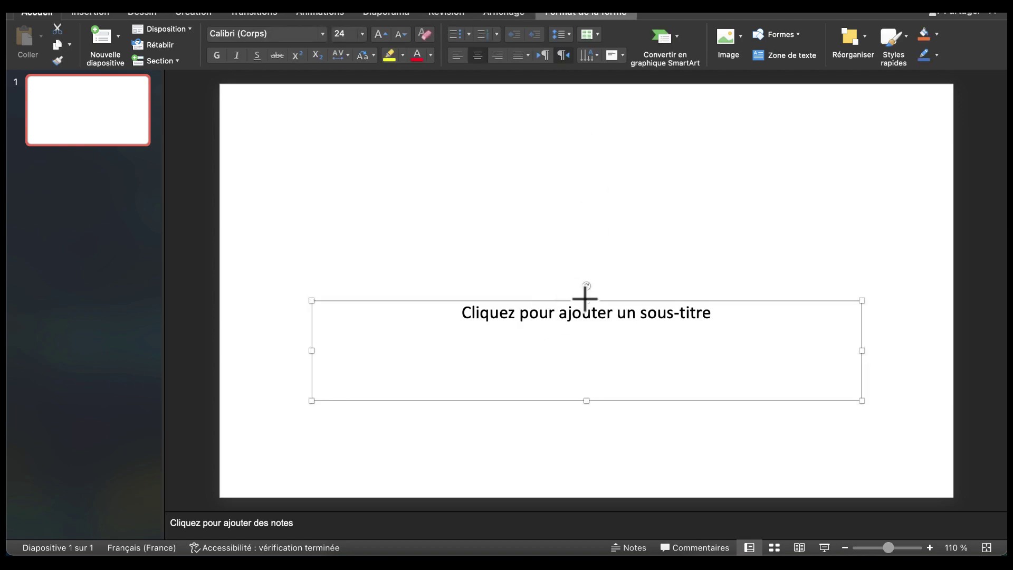
pyautogui.press('Delete')
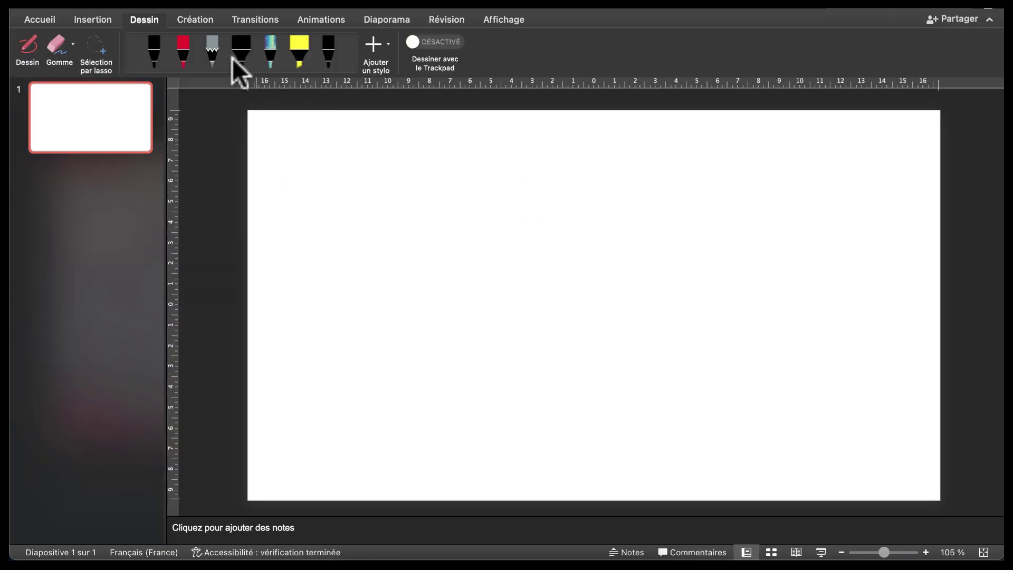
# - Open the custom page setup for the slide size
pyautogui.click(204, 19)
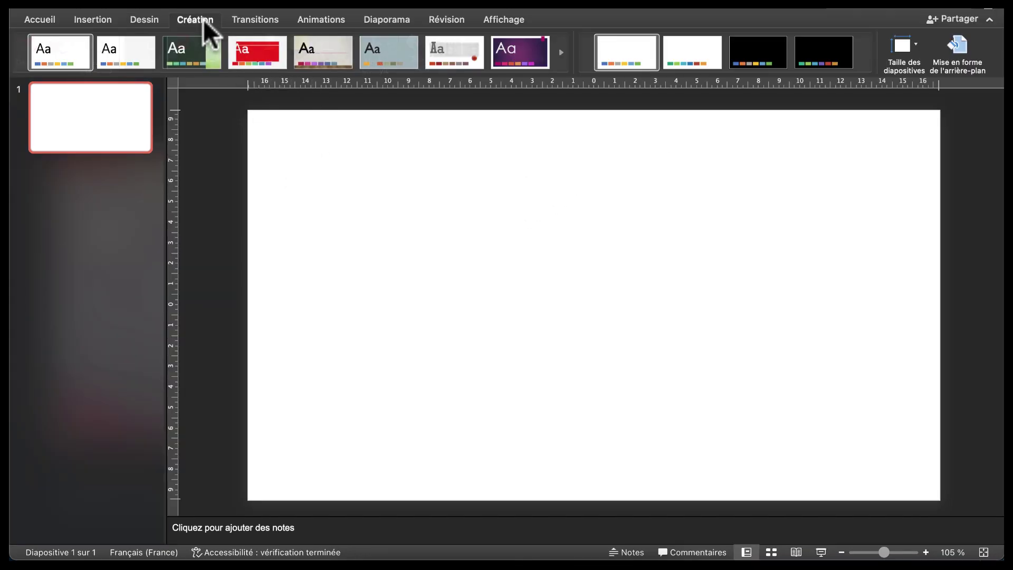
pyautogui.click(916, 44)
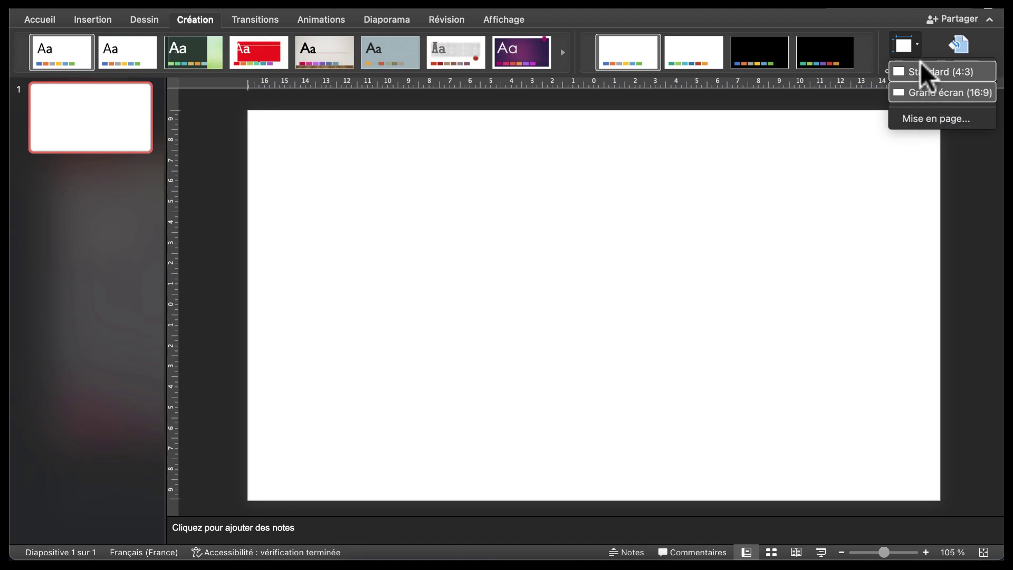
pyautogui.click(917, 119)
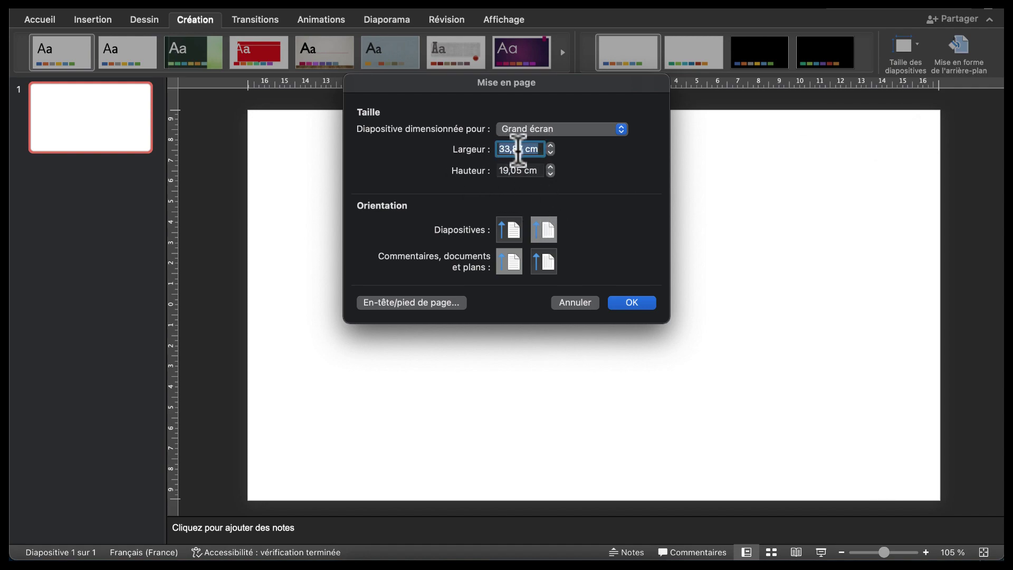
# - Try to set the slide width to 8,5 in
pyautogui.write('8,5')
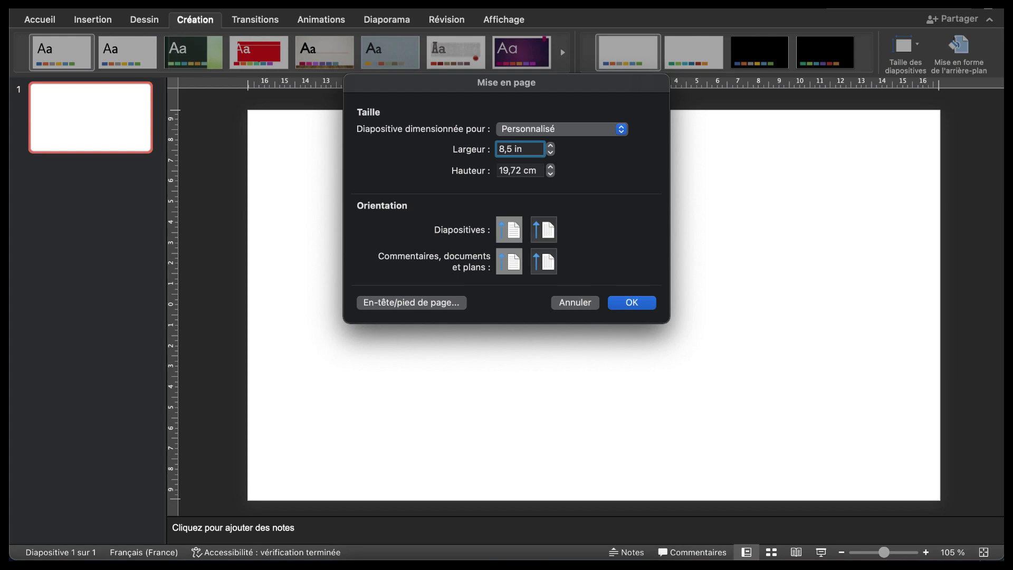
pyautogui.click(519, 172)
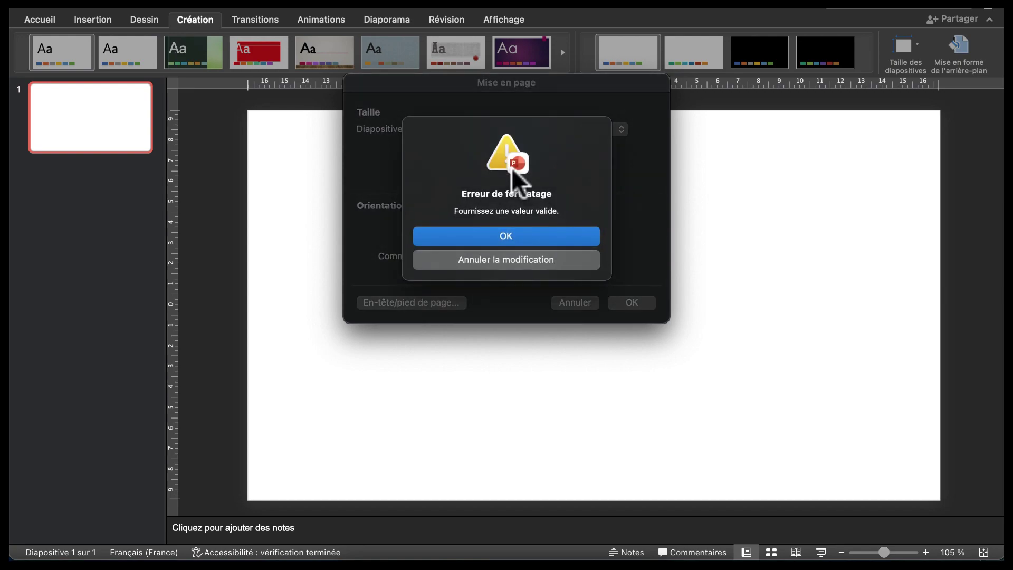
pyautogui.click(516, 242)
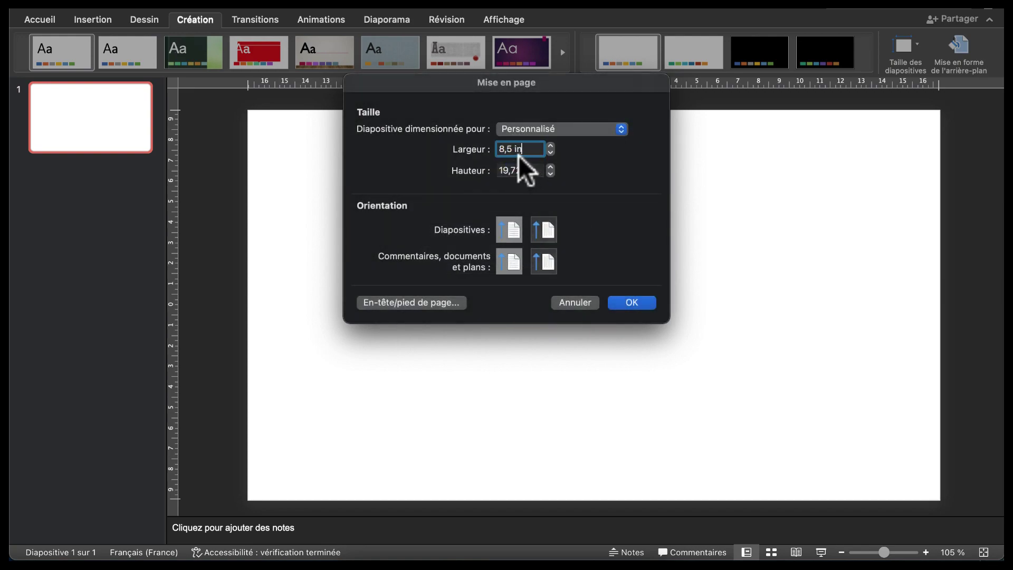
# - Take the centimetre equivalent of 8.5 in from the browser's inch converter and set the slide width to 21,59 cm
pyautogui.hotkey('ctrl', 'Up')
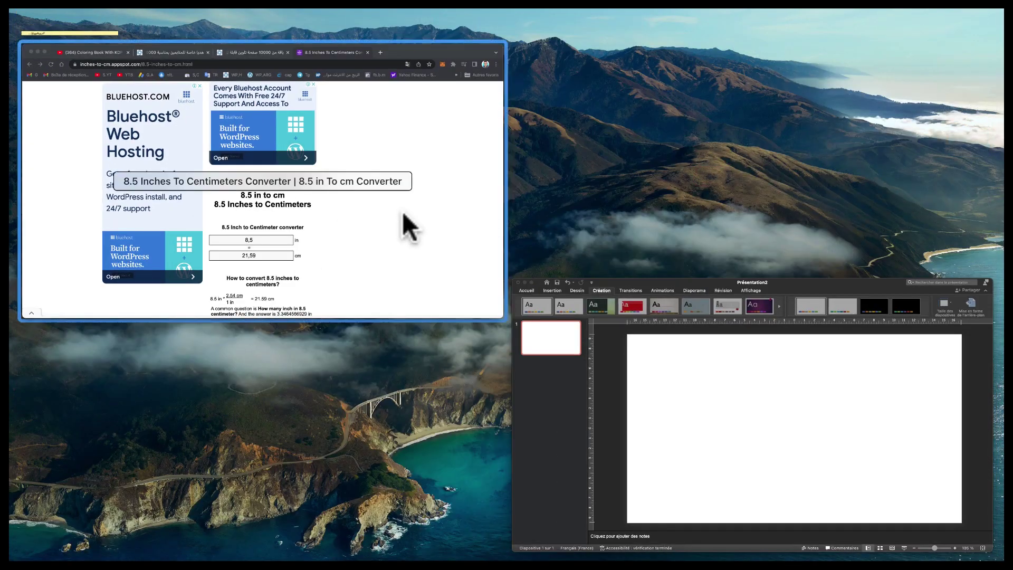
pyautogui.click(402, 225)
pyautogui.scroll(-2, 474, 382)
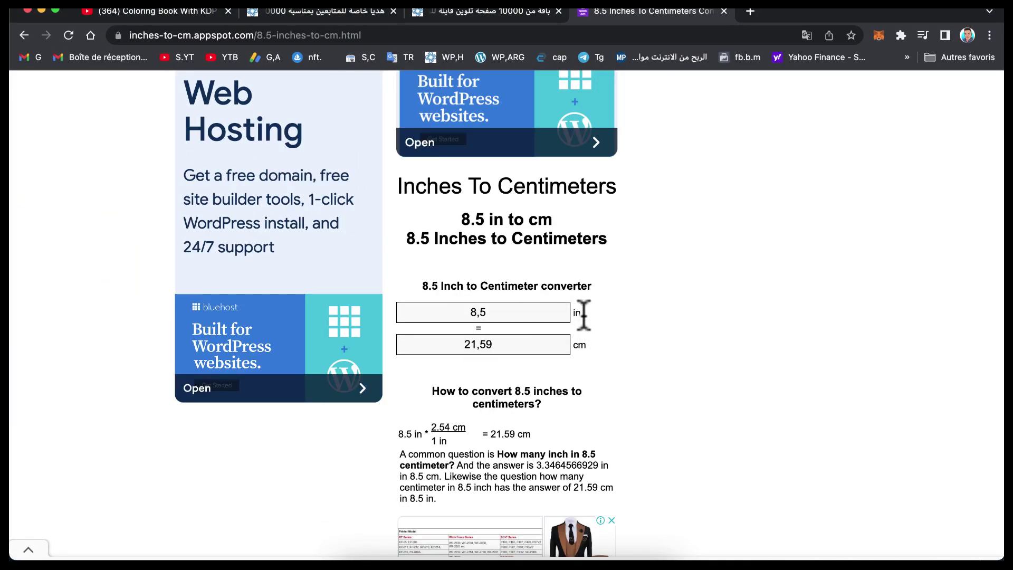
pyautogui.moveTo(464, 344); pyautogui.dragTo(502, 344)
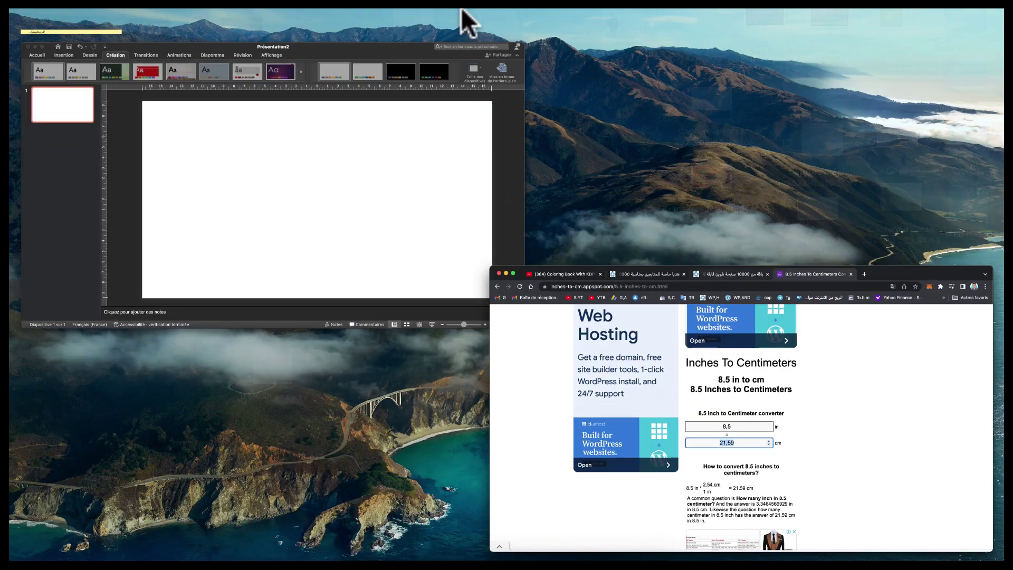
pyautogui.click(391, 210)
pyautogui.write('8,5 in')
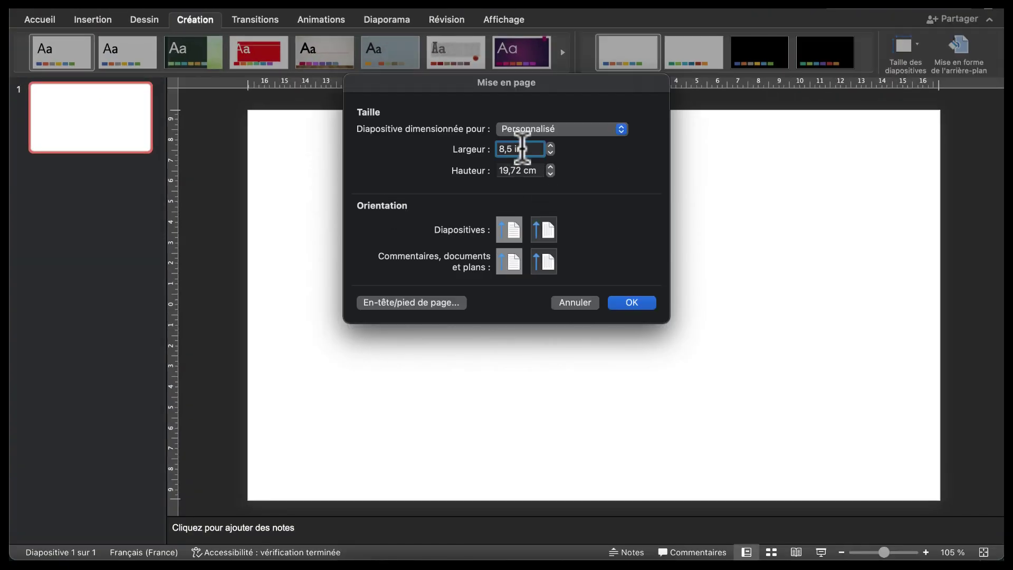
pyautogui.write('21,59')
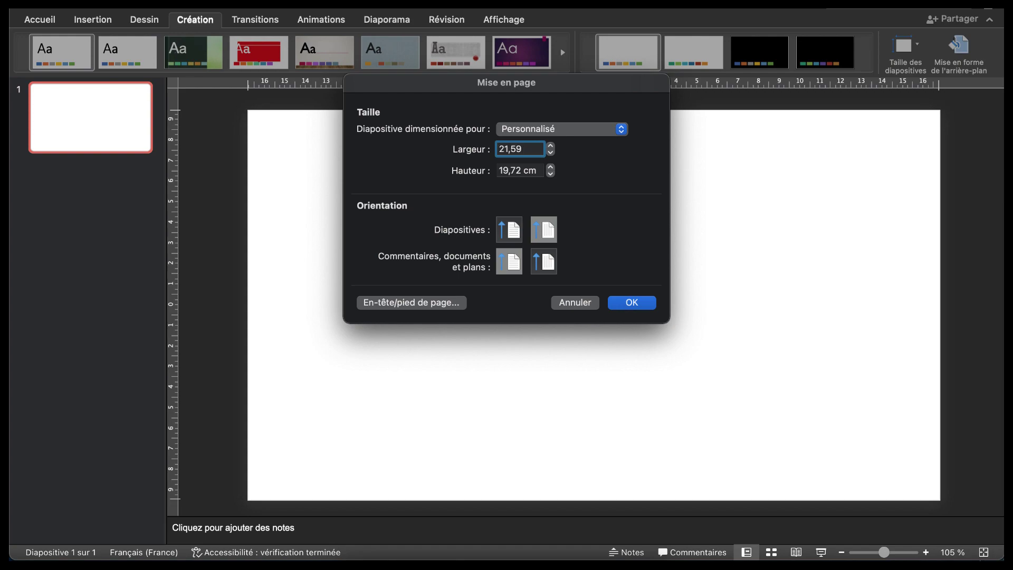
# - Convert 11 in to centimetres in the browser converter for the slide height and select the result
pyautogui.click(522, 169)
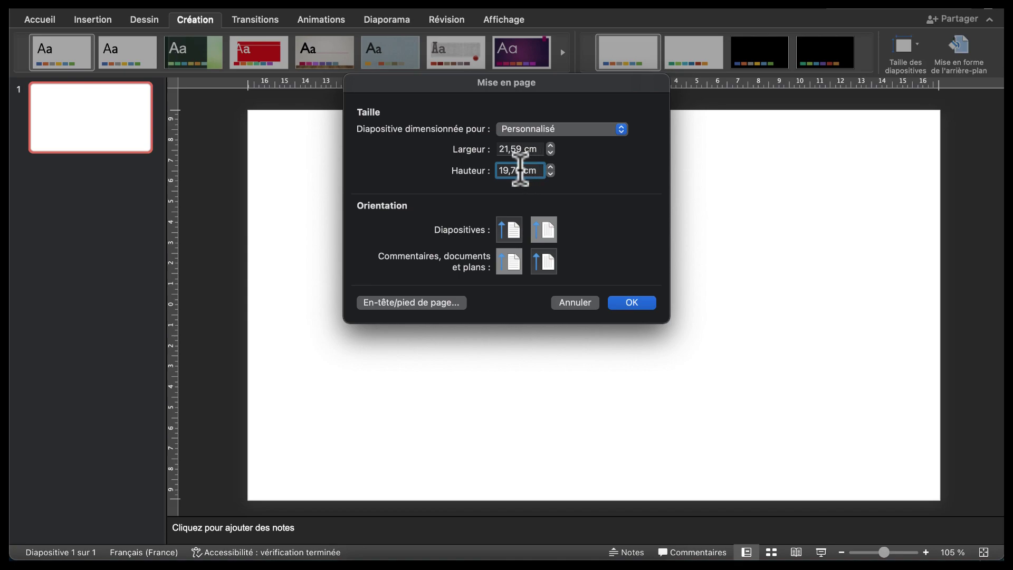
pyautogui.press('super+Tab')
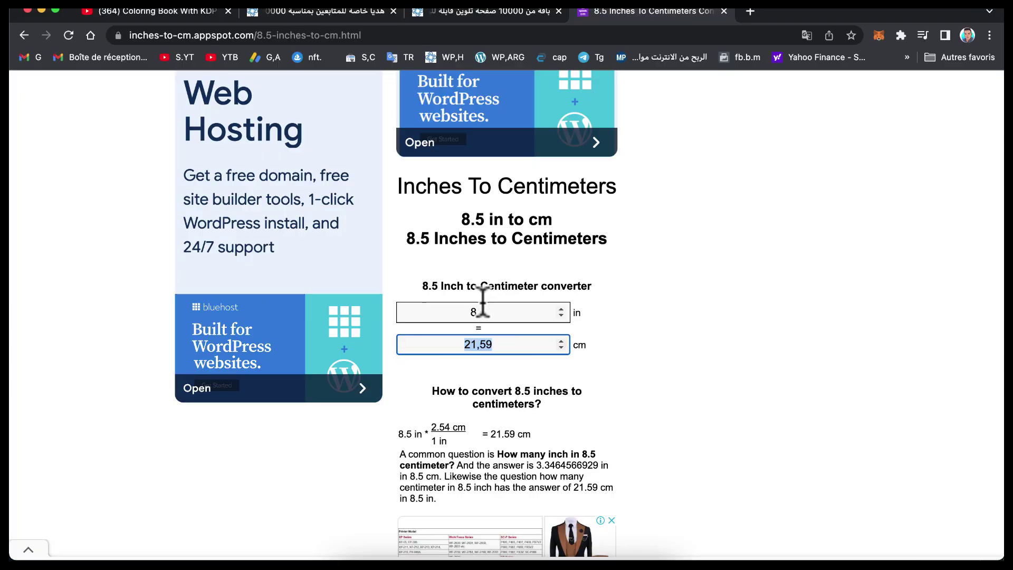
pyautogui.click(482, 311)
pyautogui.write('11')
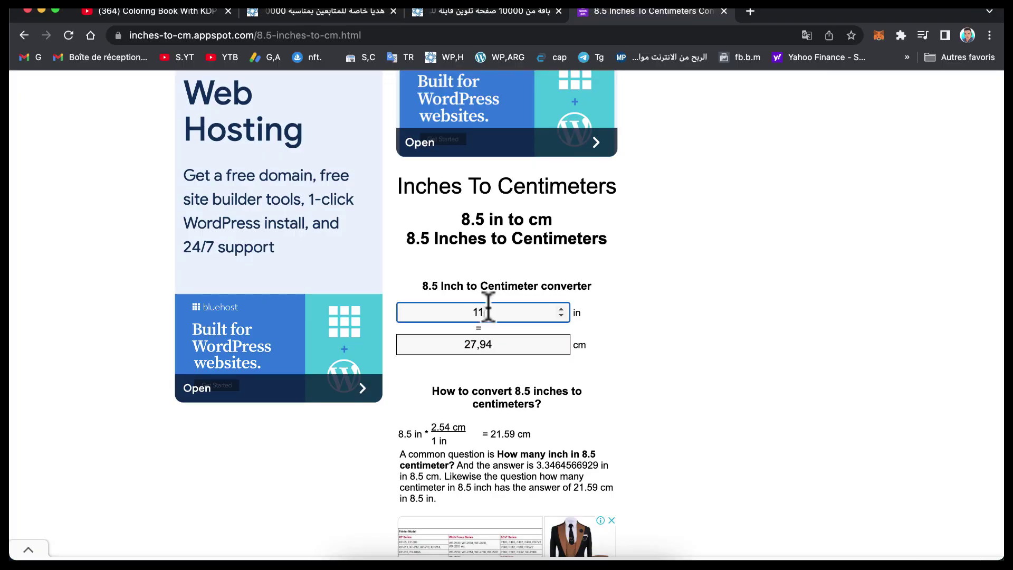
pyautogui.click(606, 373)
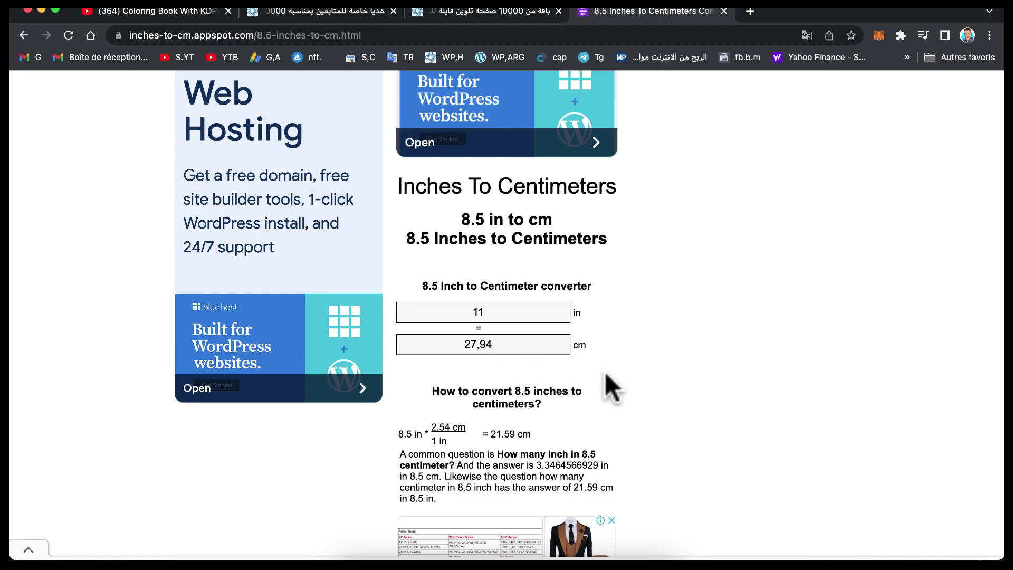
pyautogui.click(493, 344)
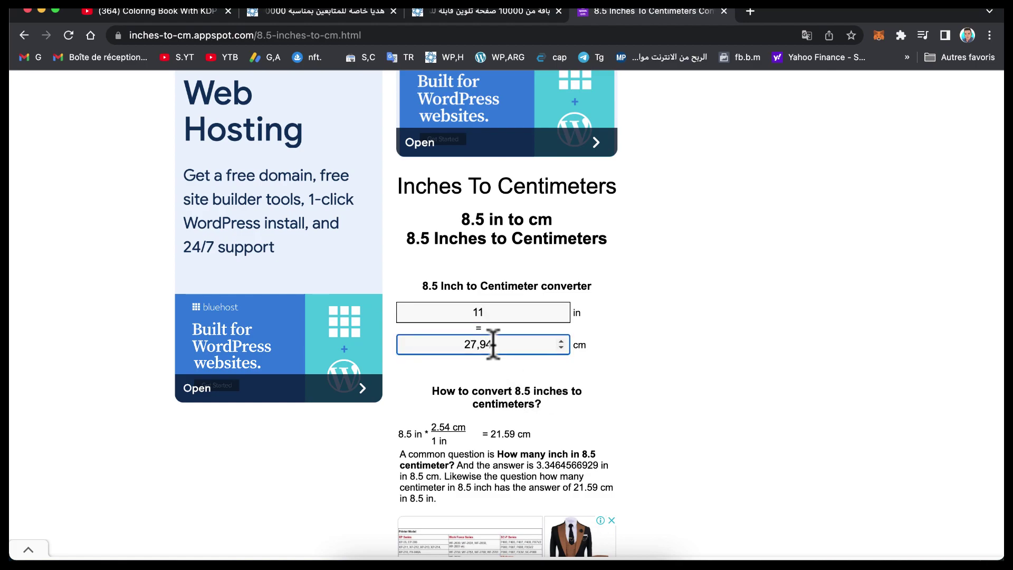
# - Set the slide height to 27,94 cm in PowerPoint and apply the page setup, scaling the content up
pyautogui.hotkey('ctrl', 'Up')
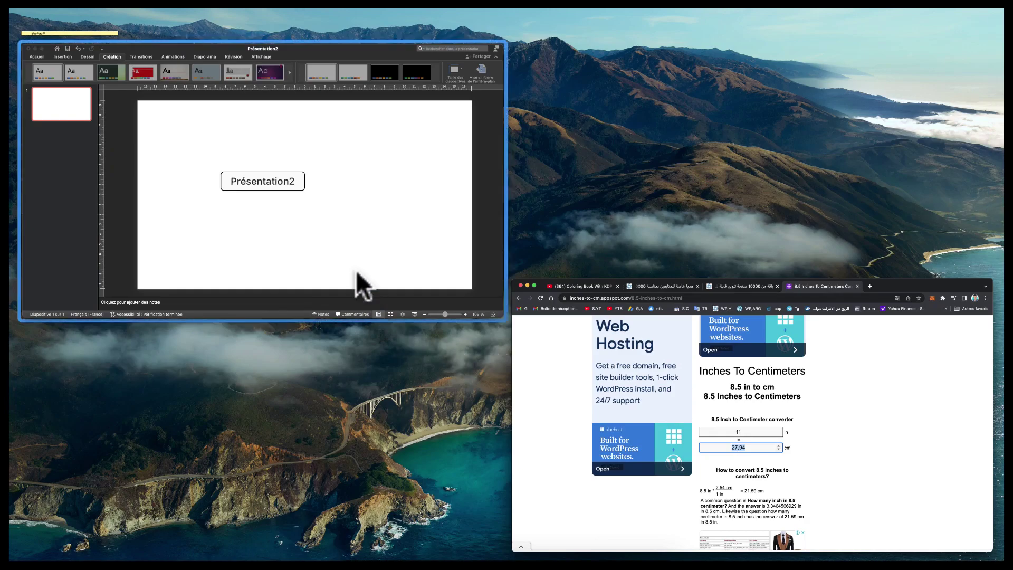
pyautogui.click(356, 272)
pyautogui.write('27,94')
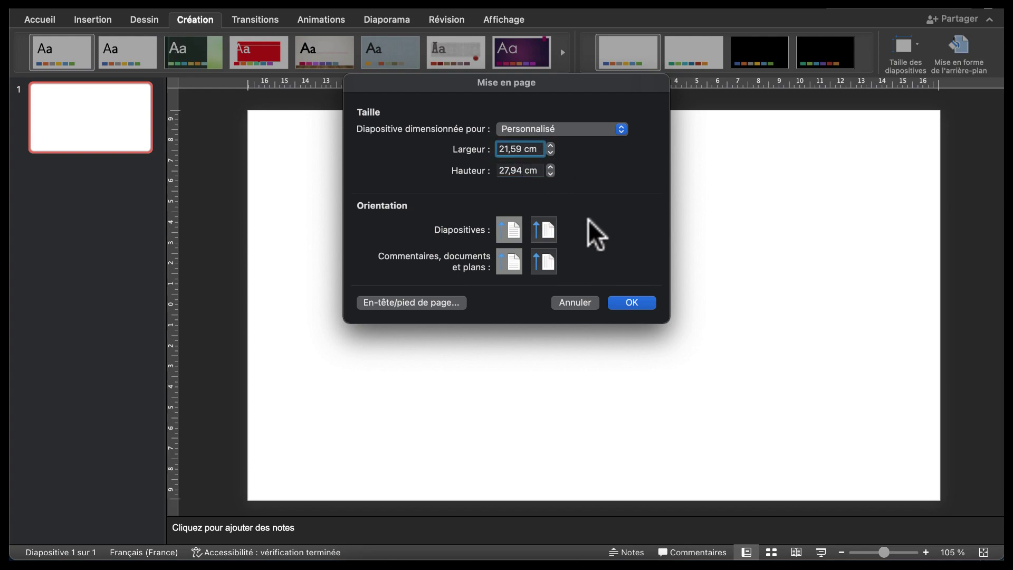
pyautogui.click(504, 149)
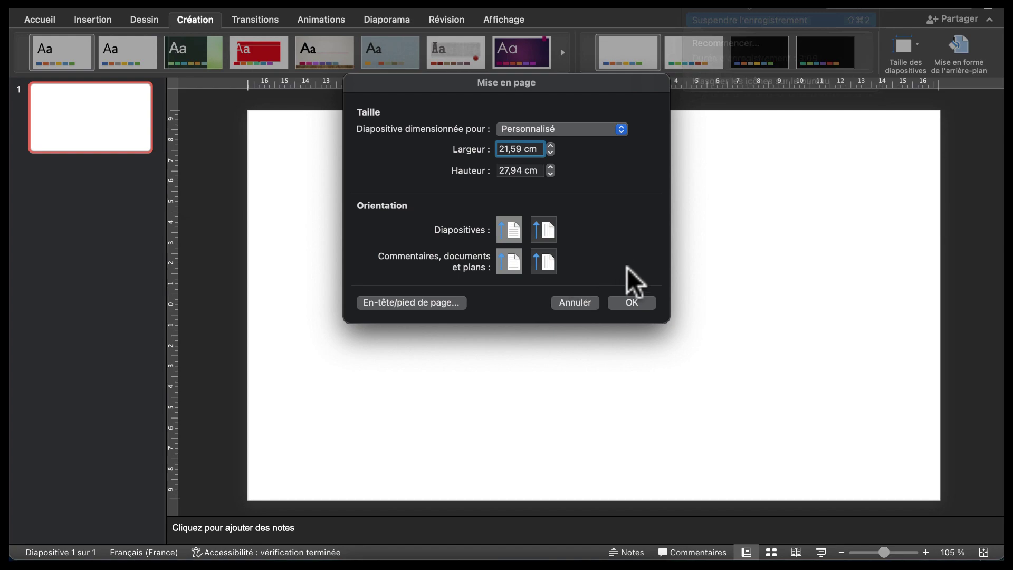
pyautogui.click(625, 304)
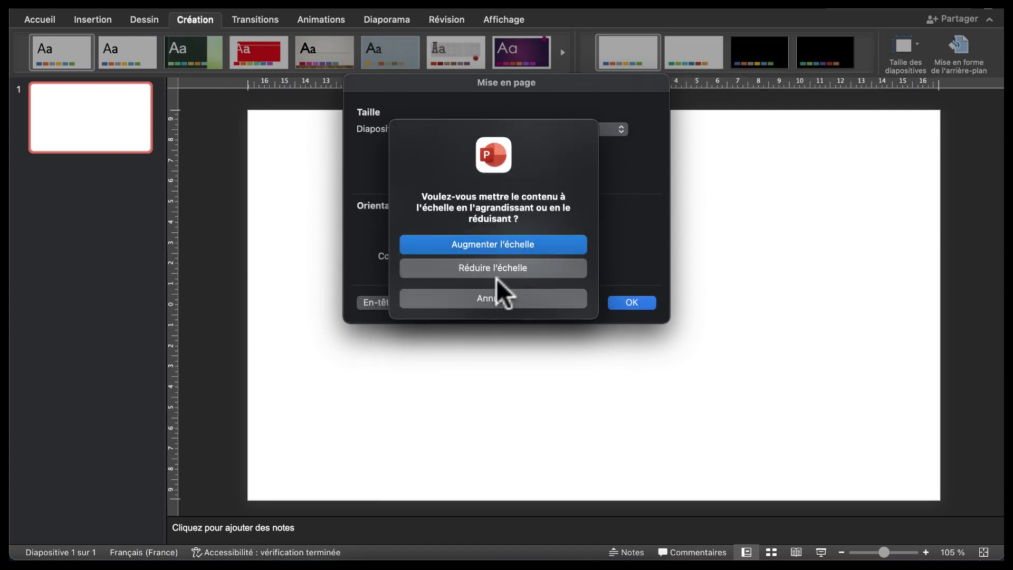
pyautogui.click(477, 242)
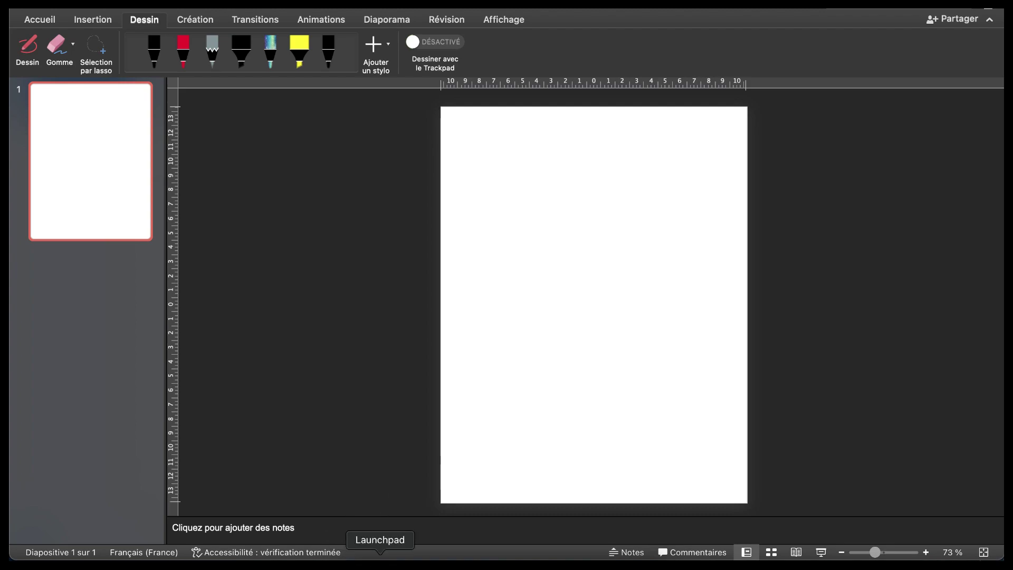
# - Browse the recent files in Finder and preview the coloring image 1 (16).JPG
pyautogui.click(352, 560)
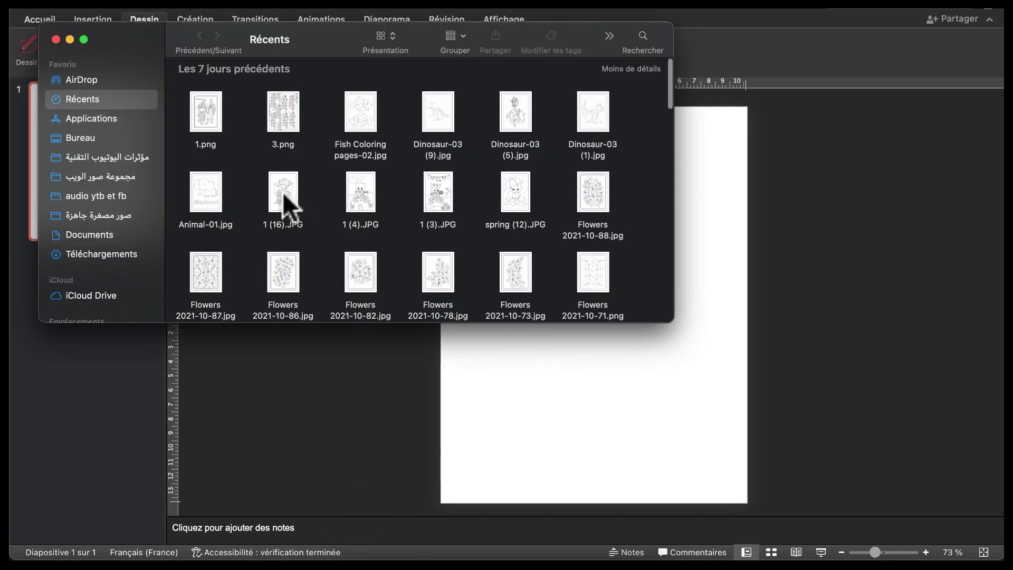
pyautogui.scroll(-2, 283, 193)
pyautogui.scroll(2, 283, 192)
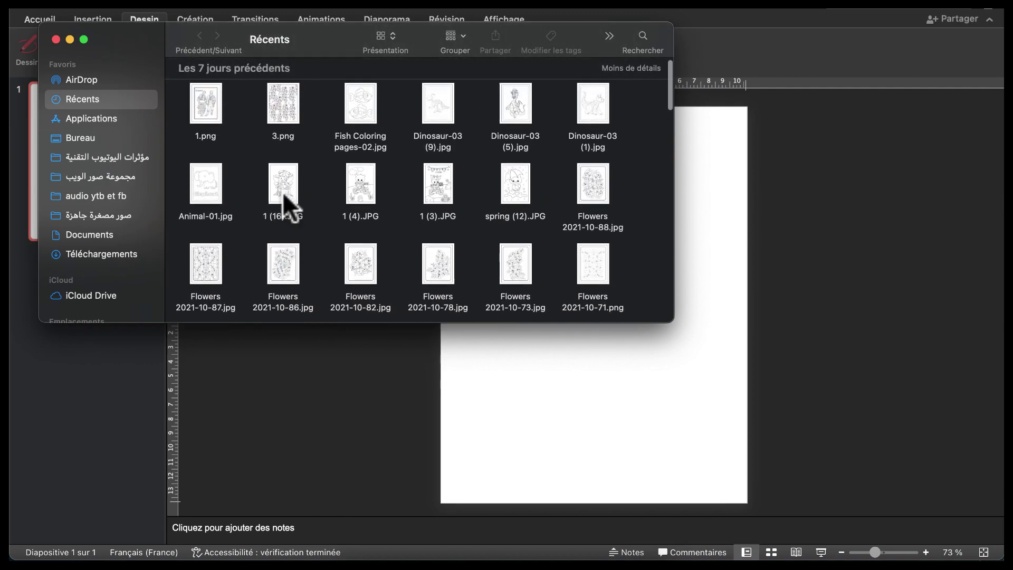
pyautogui.doubleClick(284, 182)
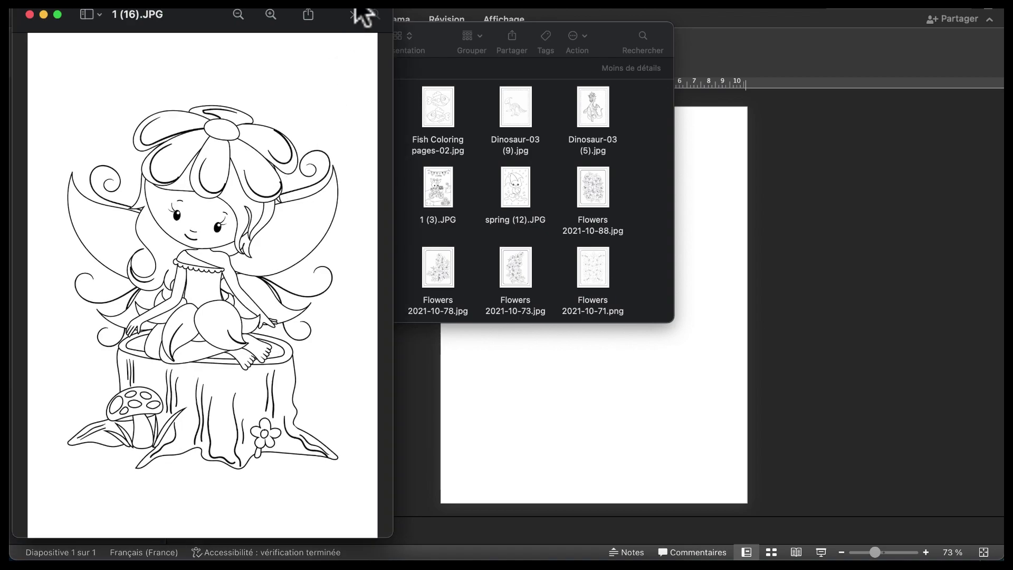
pyautogui.moveTo(336, 11); pyautogui.dragTo(594, 9)
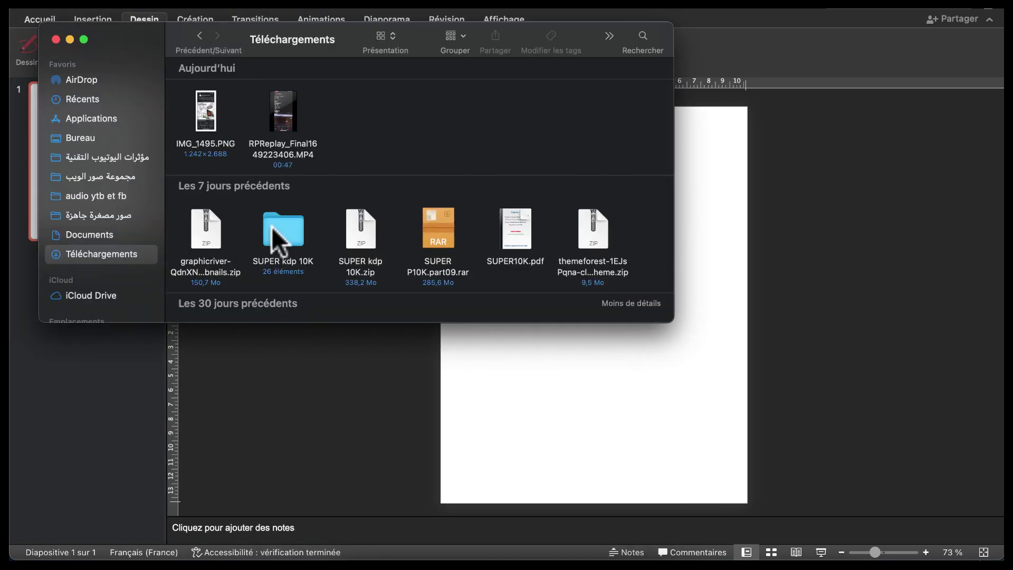
# - Look through the coloring categories of the SUPER kdp 10K folder in the downloads and open its animal drawings subfolder
pyautogui.doubleClick(274, 230)
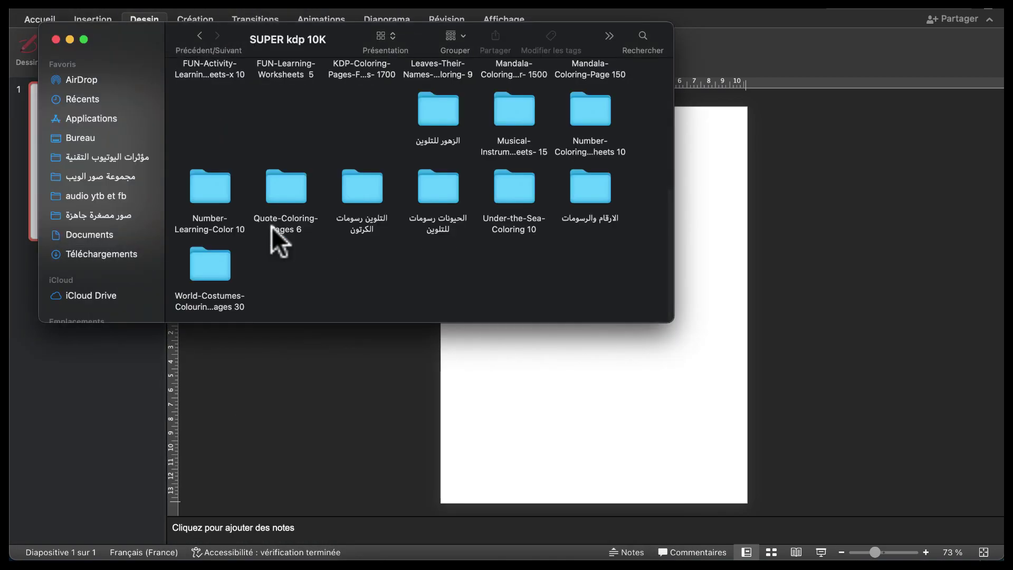
pyautogui.scroll(10, 331, 212)
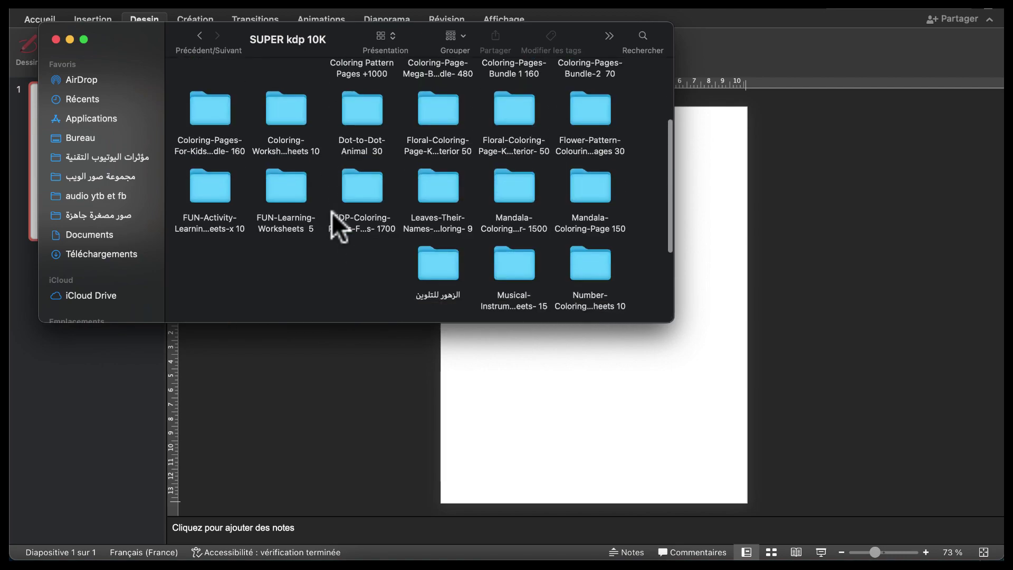
pyautogui.scroll(-10, 328, 221)
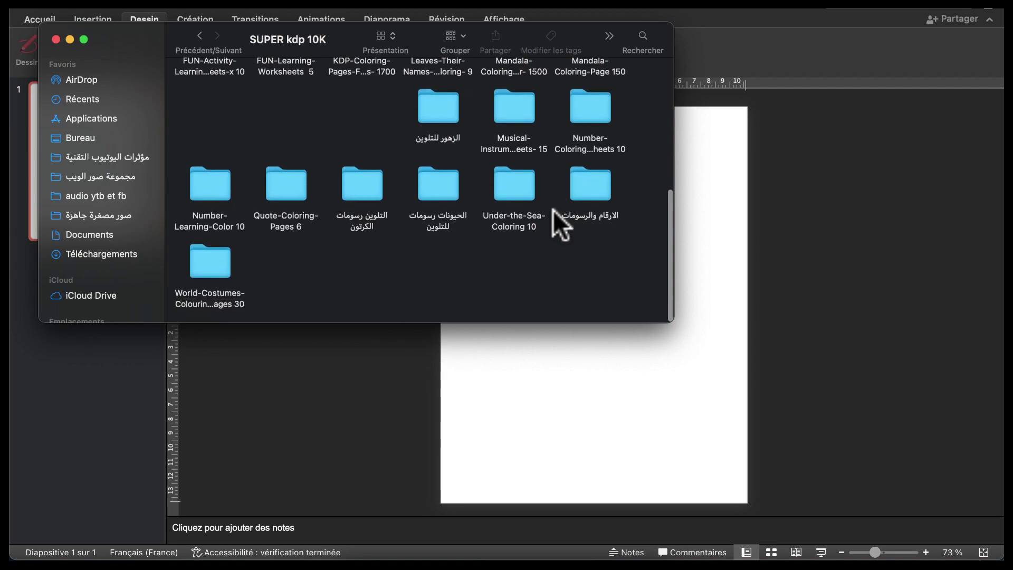
pyautogui.click(437, 193)
pyautogui.doubleClick(437, 193)
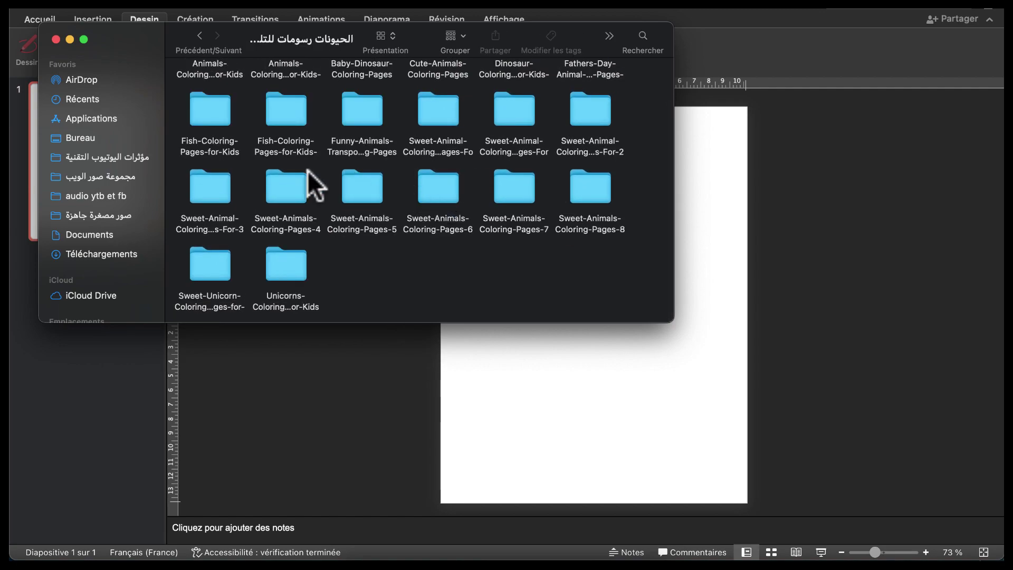
# - Open the first Animals-Coloring subfolder and preview Baby Animals-10.jpg, closing the preview when done
pyautogui.scroll(3, 308, 170)
pyautogui.doubleClick(208, 87)
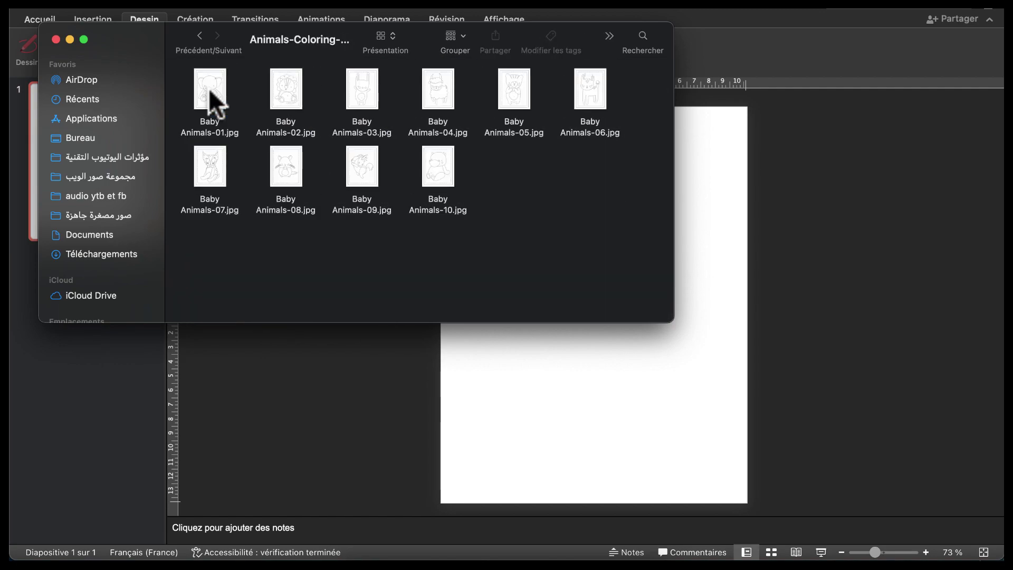
pyautogui.doubleClick(438, 166)
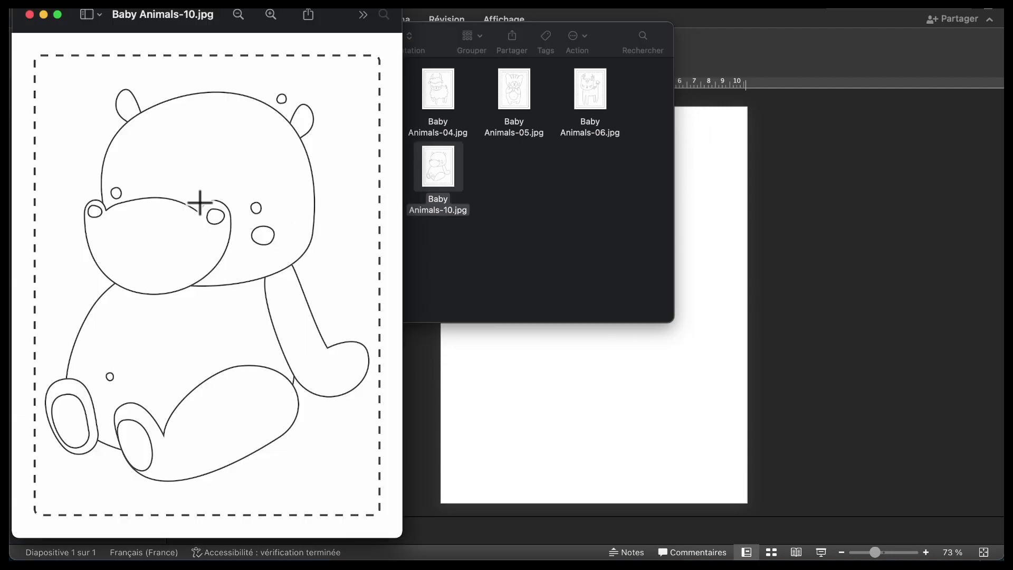
pyautogui.click(30, 15)
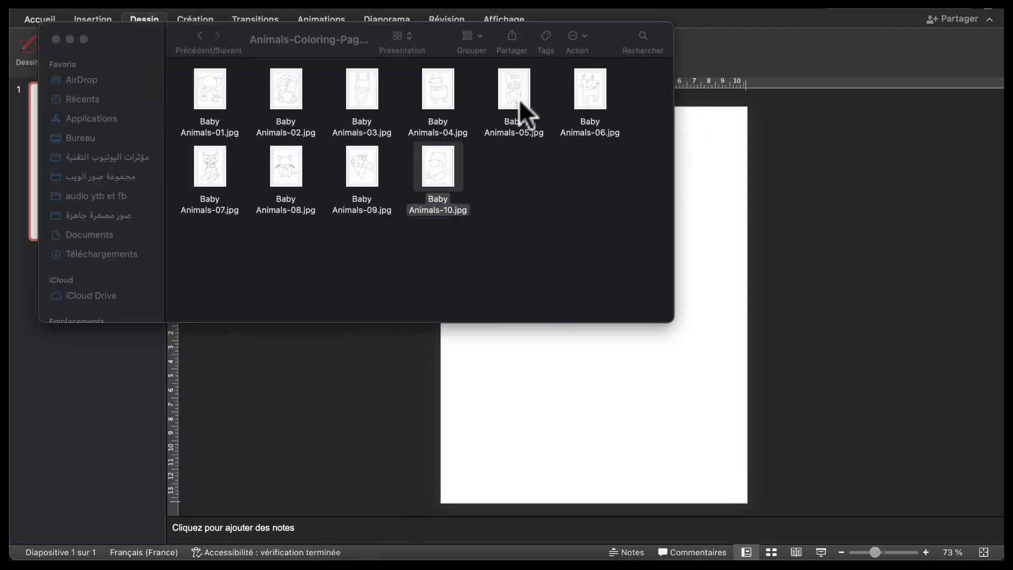
# - Go back to the animal drawings, open the JPEG folder and preview Animal-01.jpg, closing the preview when done
pyautogui.press('super+bracketleft')
pyautogui.doubleClick(225, 93)
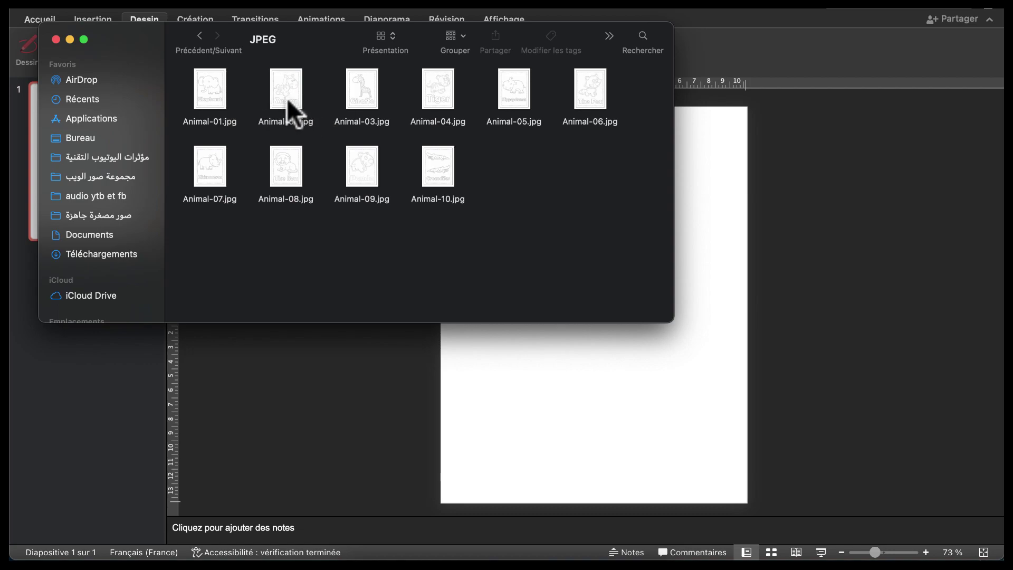
pyautogui.doubleClick(211, 87)
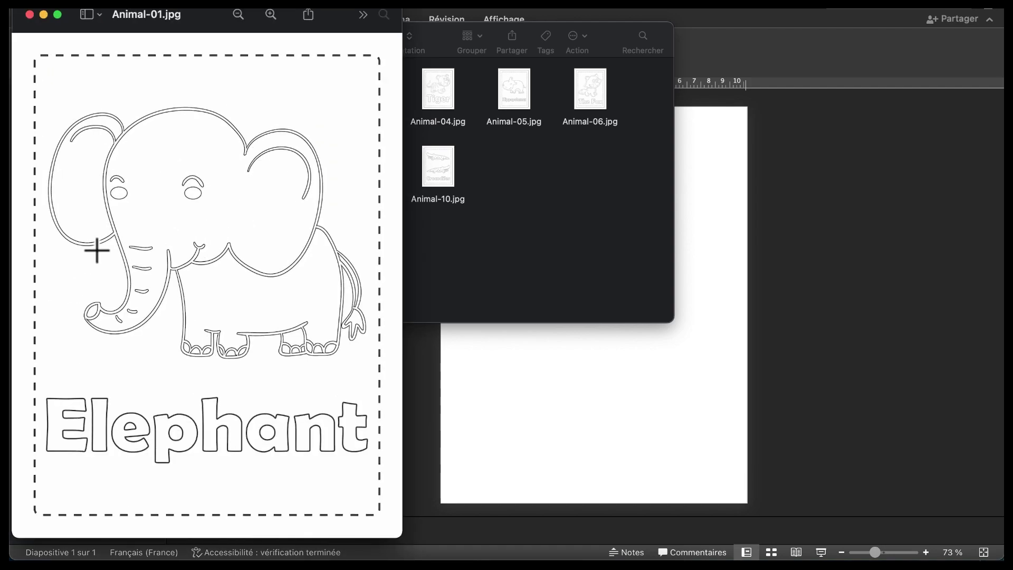
pyautogui.click(30, 14)
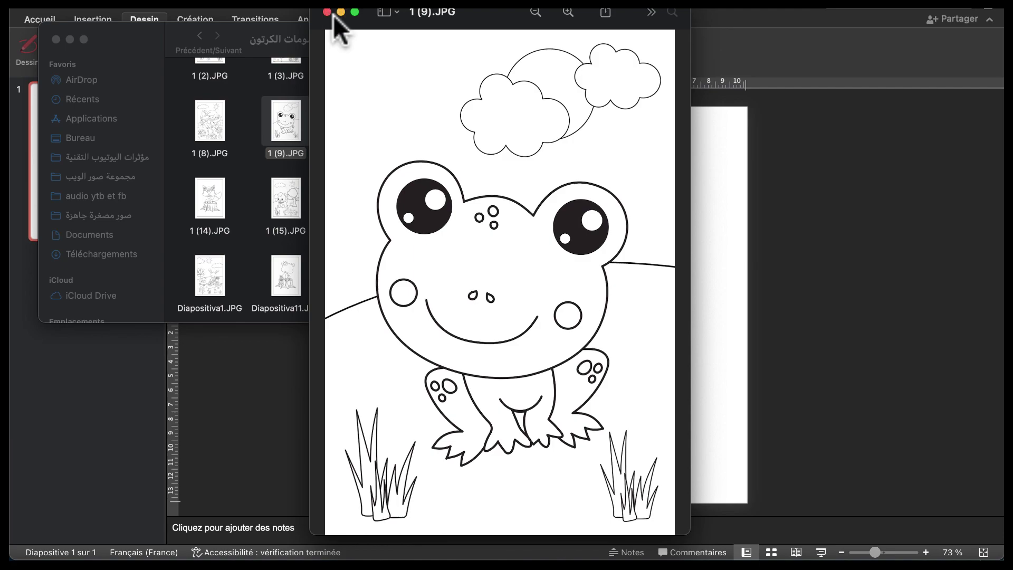
# - Close the 1 (9).JPG preview, look through the cartoon coloring pages folder and return to the PowerPoint slide
pyautogui.click(329, 13)
pyautogui.scroll(-5, 345, 182)
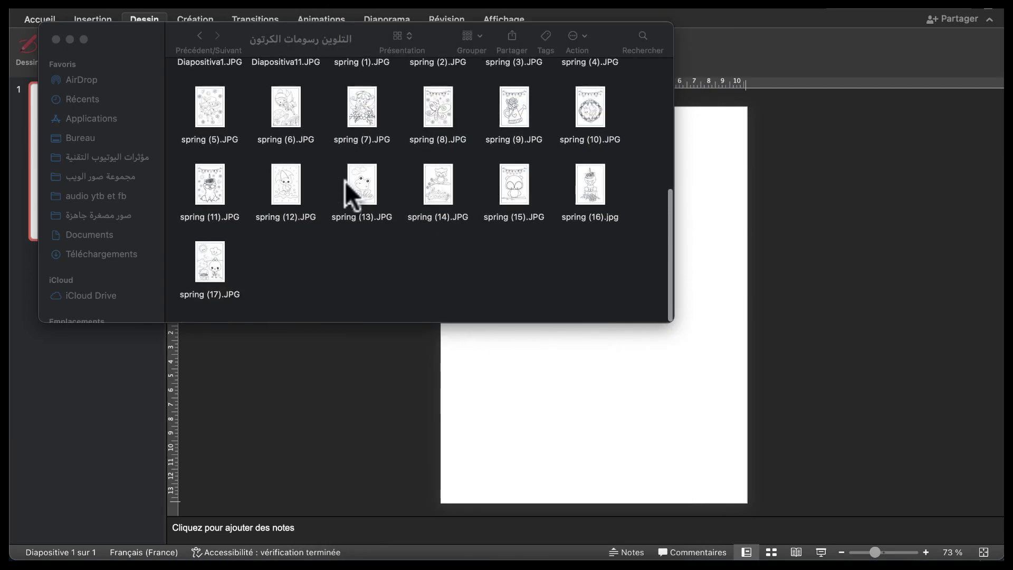
pyautogui.scroll(10, 344, 182)
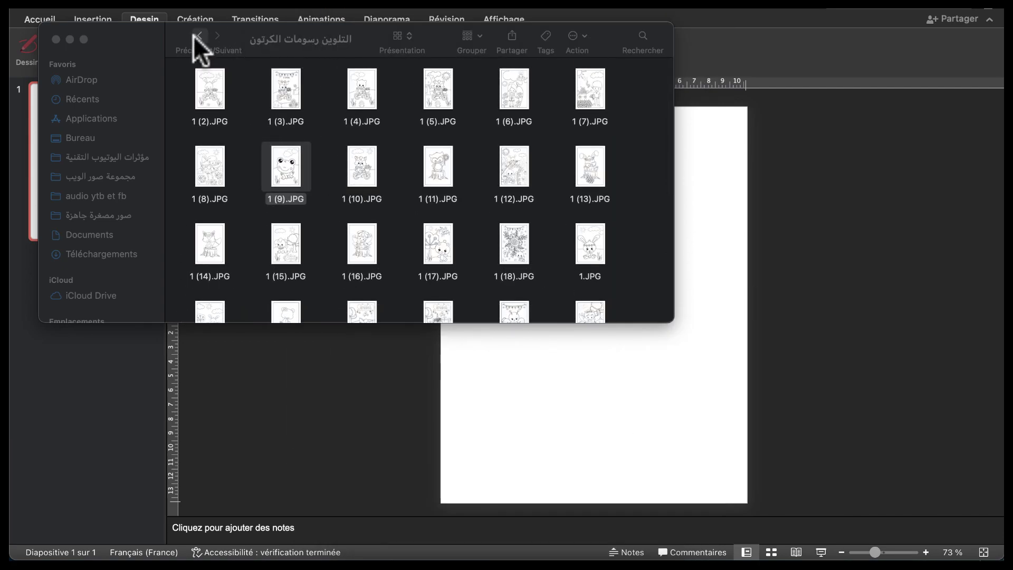
pyautogui.click(198, 35)
pyautogui.click(811, 165)
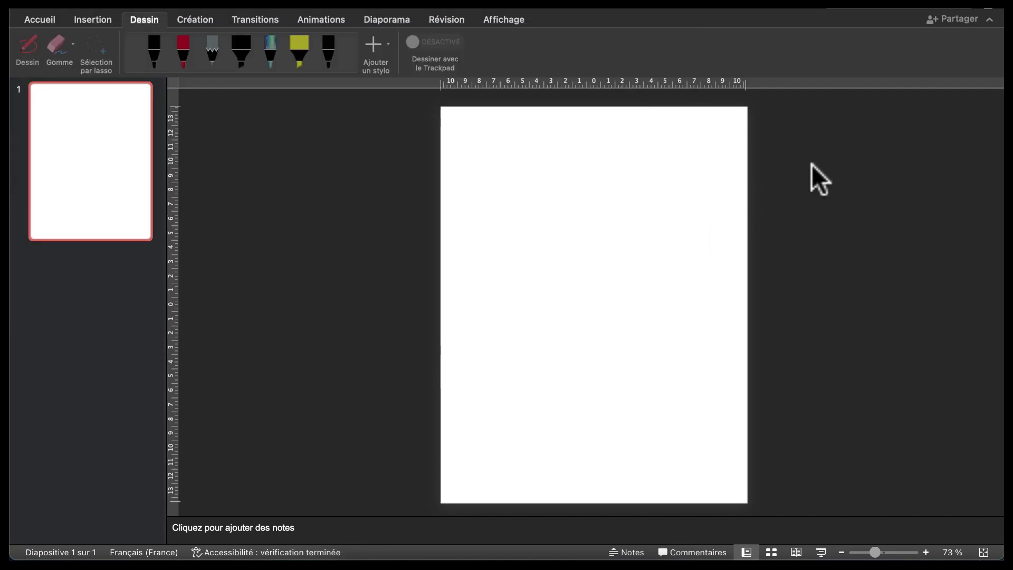
# - Switch to the browser and examine the hrafty.ma 100K followers gift article for the link to the KDP coloring pages
pyautogui.hotkey('ctrl', 'Up')
pyautogui.click(642, 182)
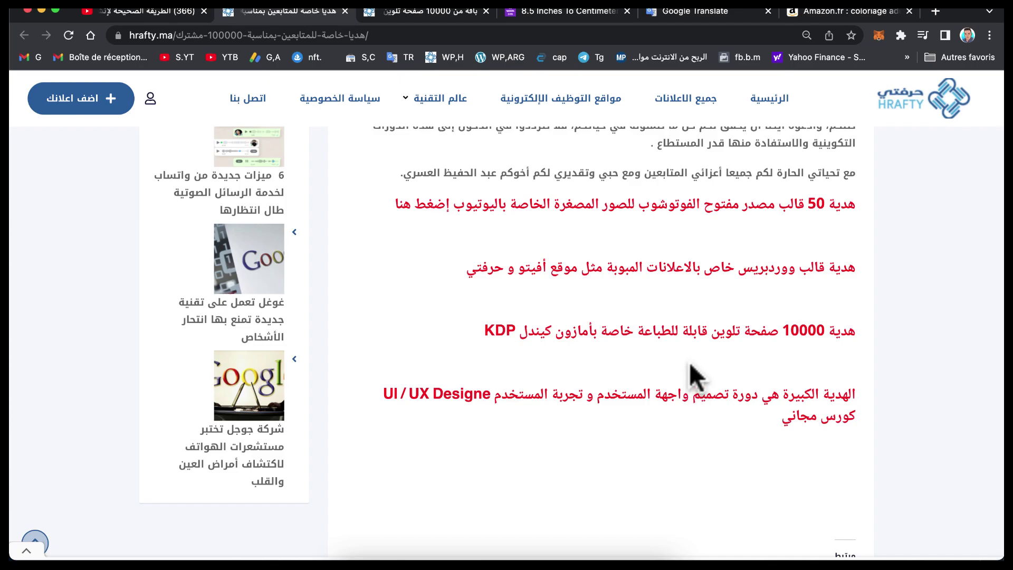
pyautogui.scroll(15, 650, 298)
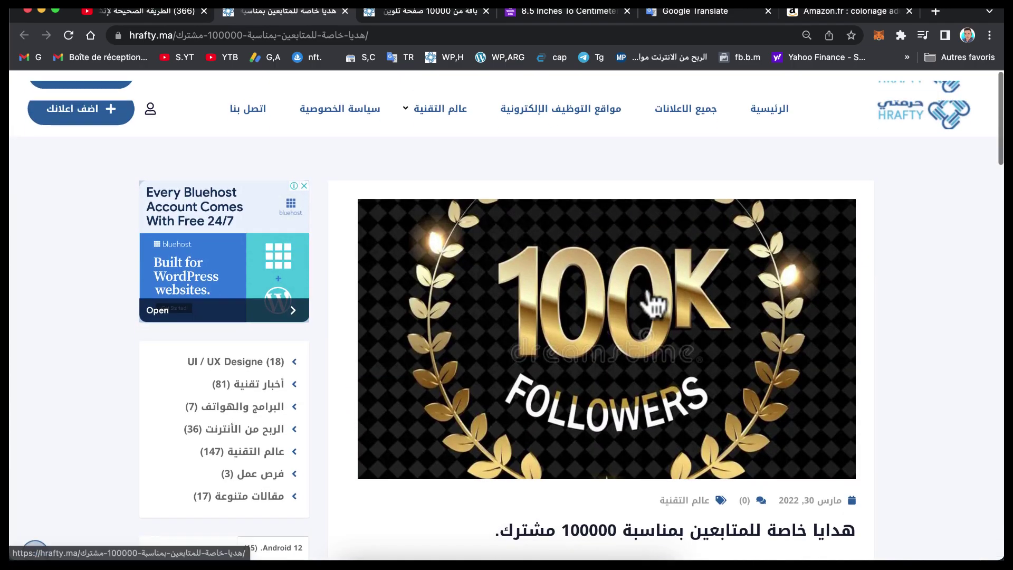
pyautogui.scroll(-10, 654, 304)
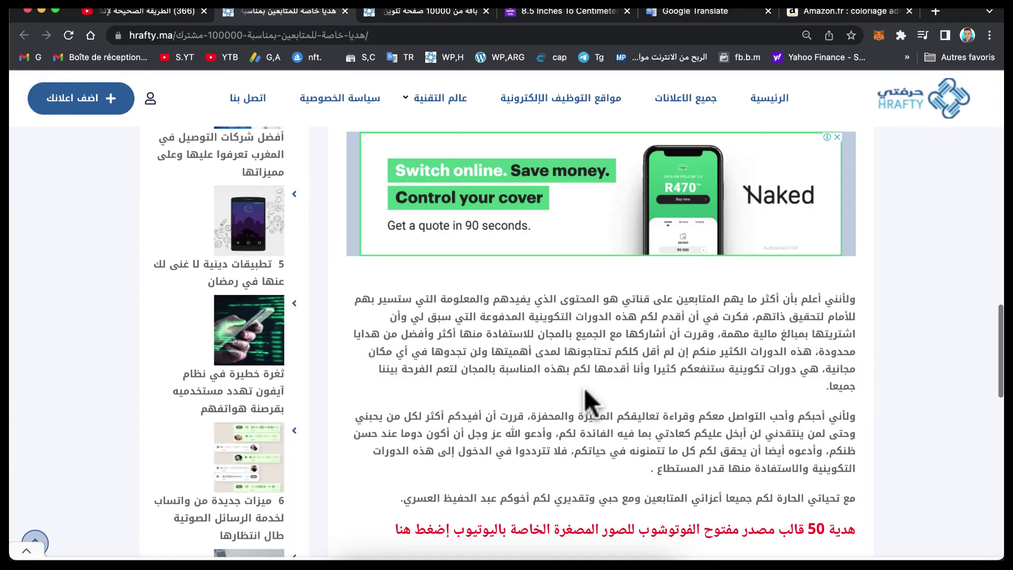
pyautogui.scroll(-8, 584, 388)
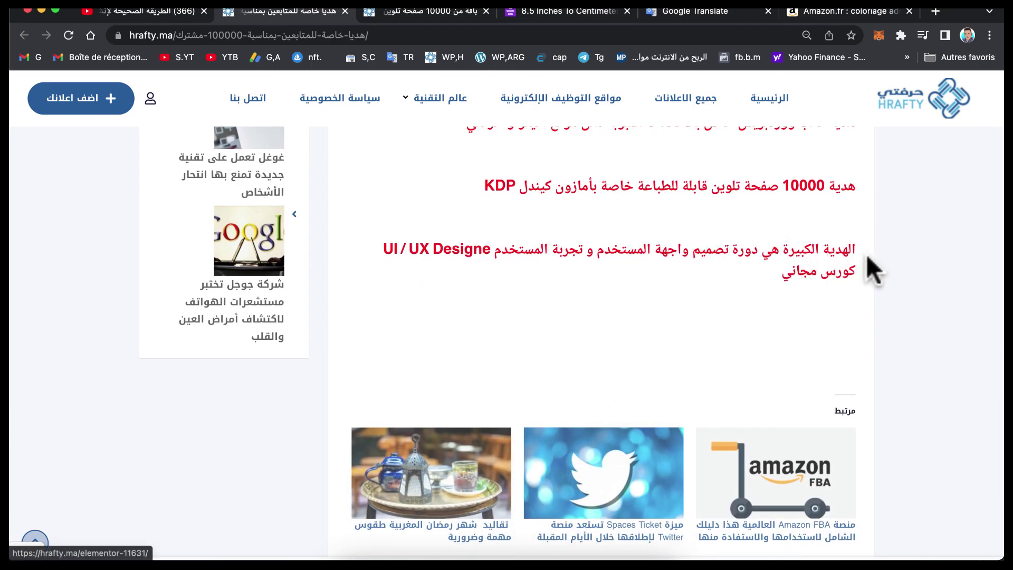
pyautogui.scroll(10, 776, 279)
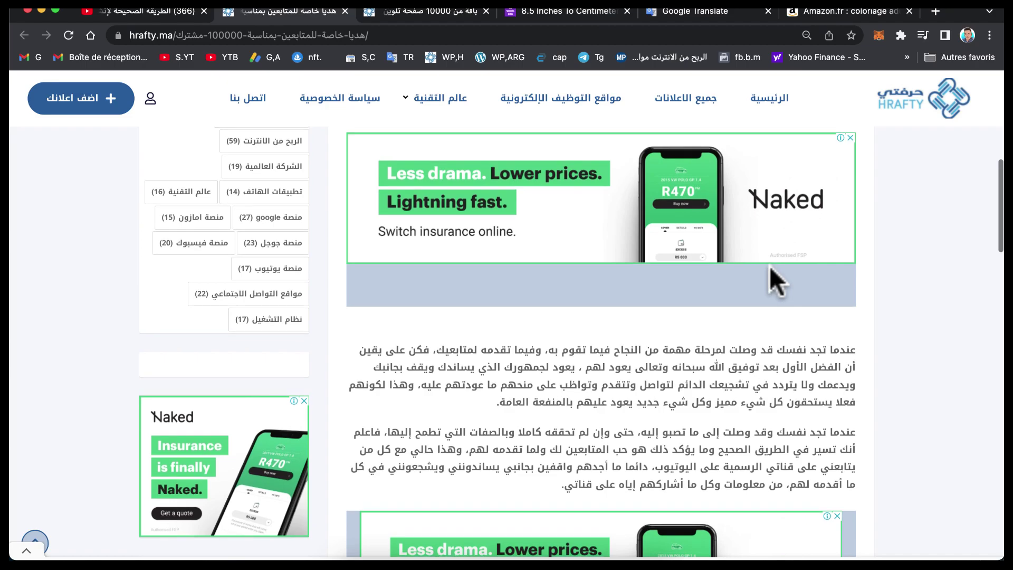
pyautogui.scroll(5, 769, 266)
pyautogui.scroll(-8, 770, 266)
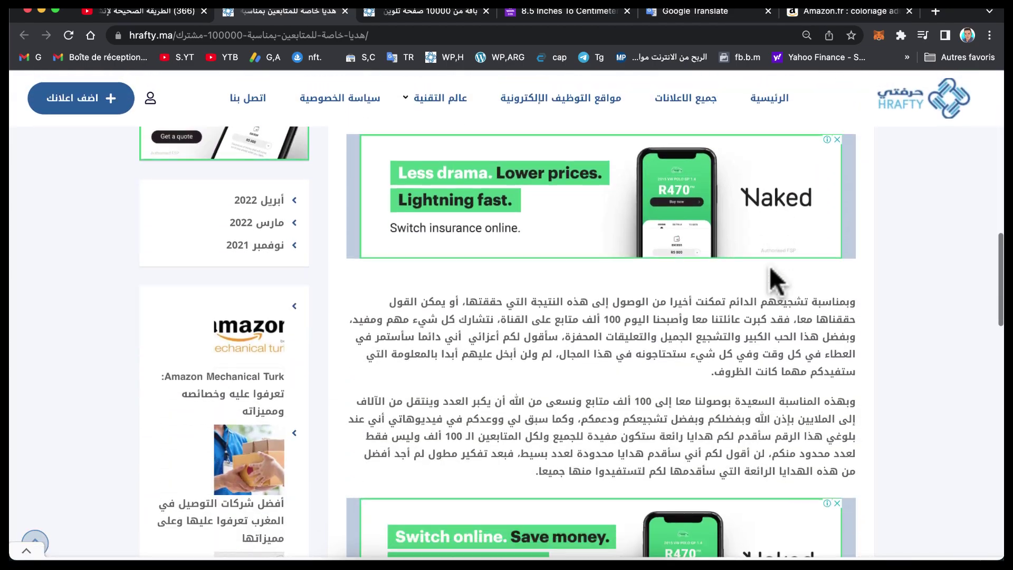
pyautogui.scroll(-15, 770, 268)
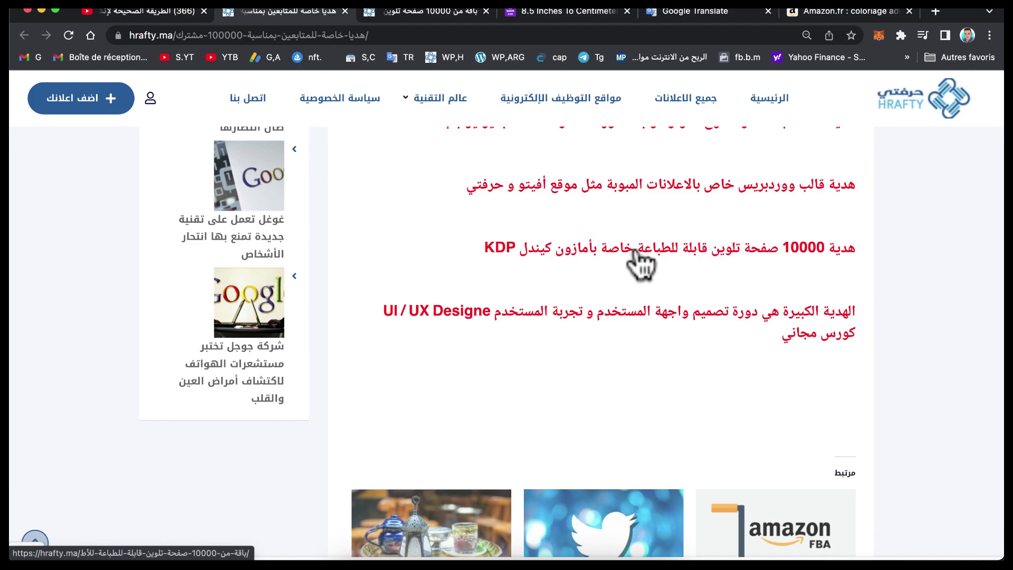
# - Open the 10000 KDP coloring pages article, close its duplicate tab and review the bundle's features and download section
pyautogui.click(601, 246)
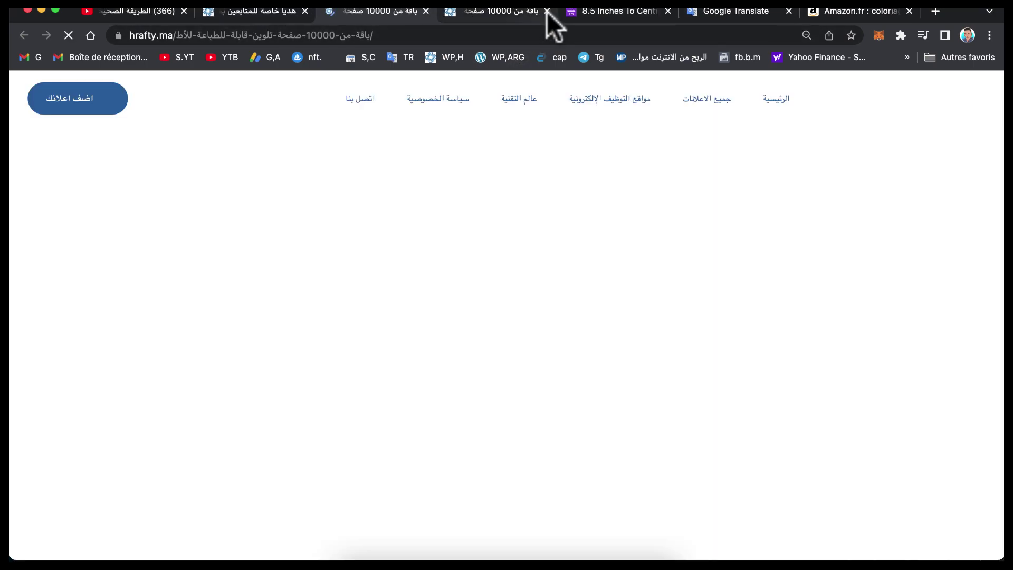
pyautogui.click(547, 11)
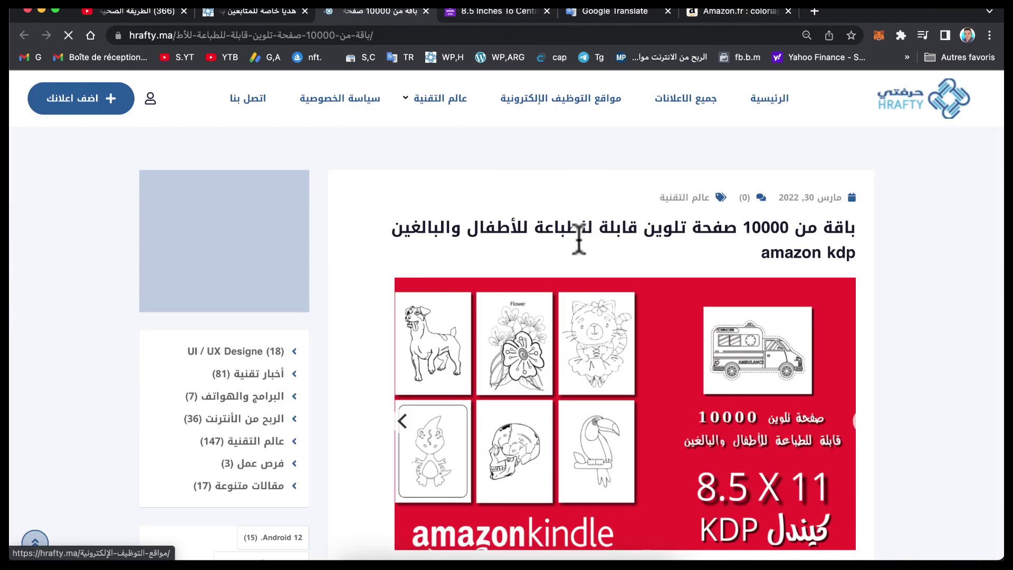
pyautogui.scroll(-4, 579, 240)
pyautogui.scroll(4, 581, 248)
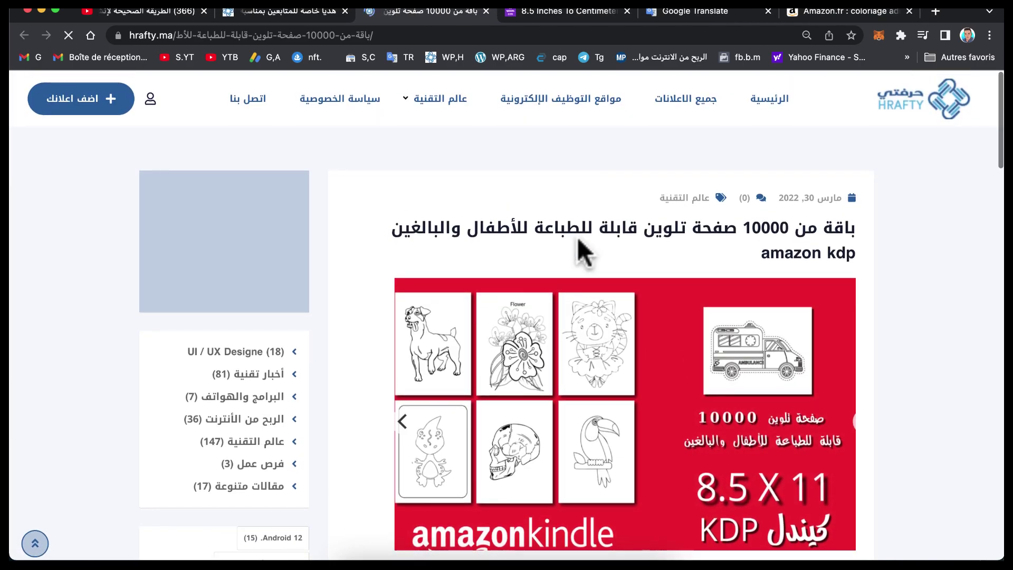
pyautogui.scroll(-10, 579, 238)
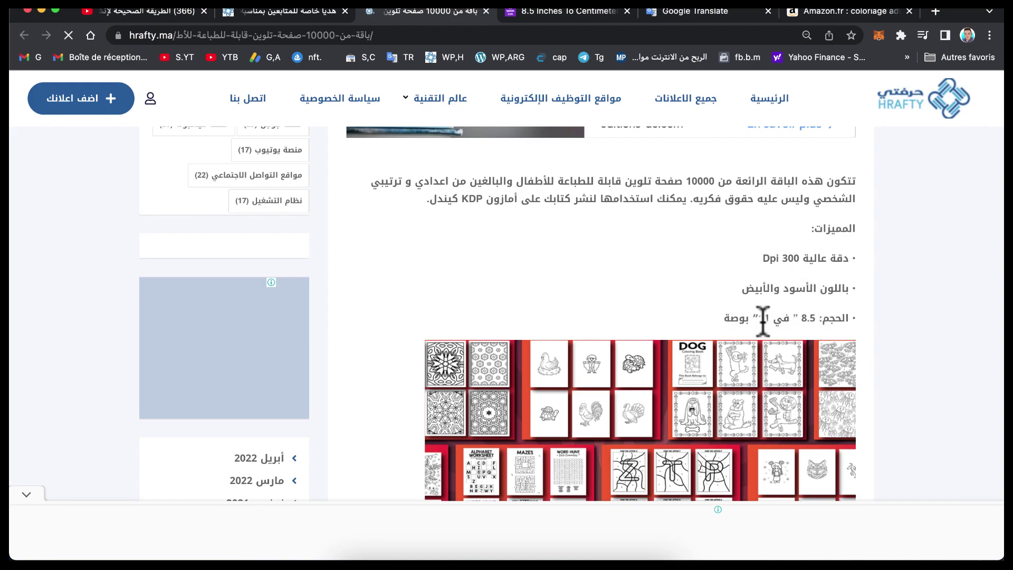
pyautogui.scroll(-10, 728, 348)
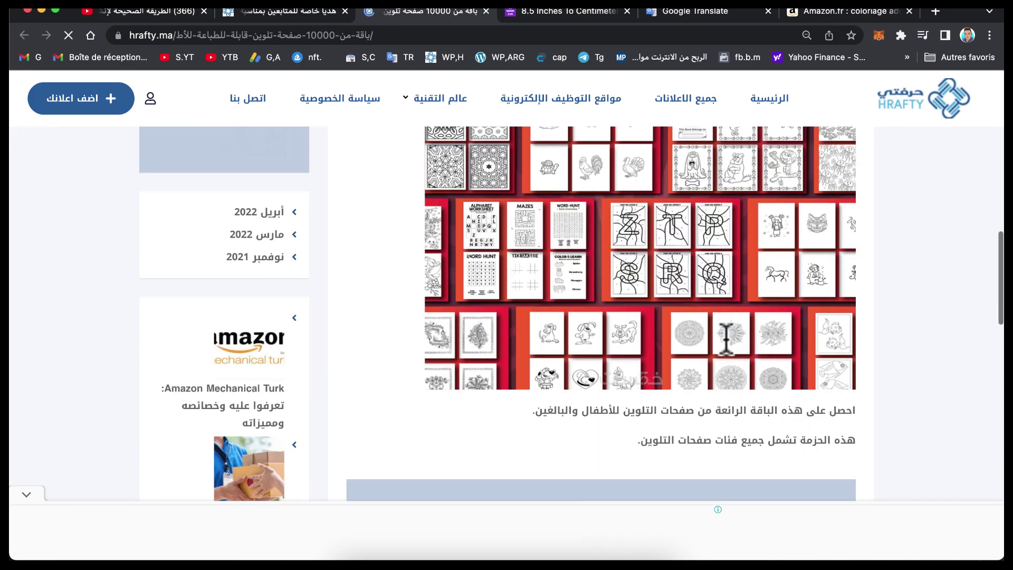
pyautogui.scroll(-8, 726, 338)
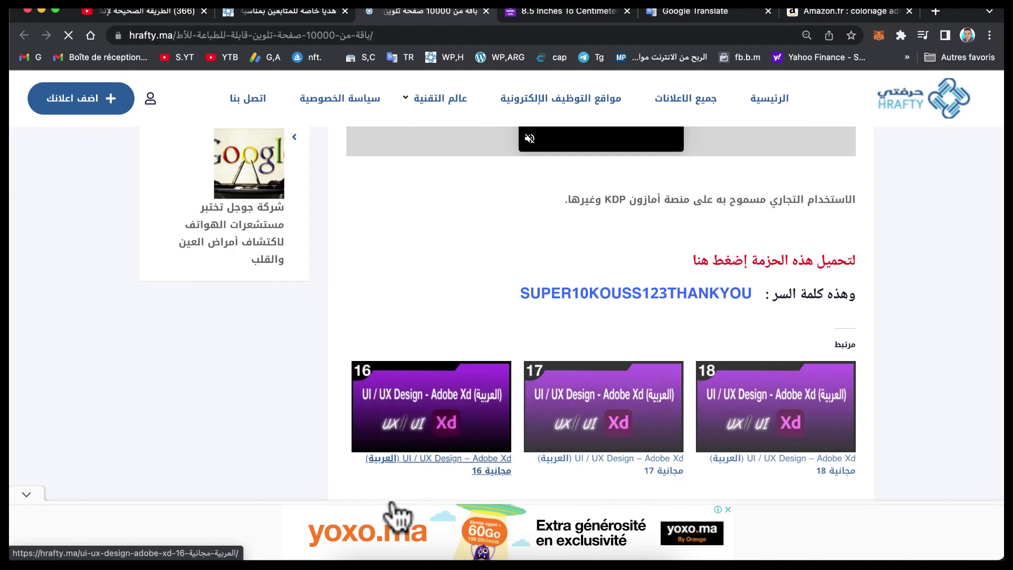
# - Check the SUPER kdp 10K folder in Finder again and collapse the ad banner on the bundle's download page
pyautogui.click(352, 560)
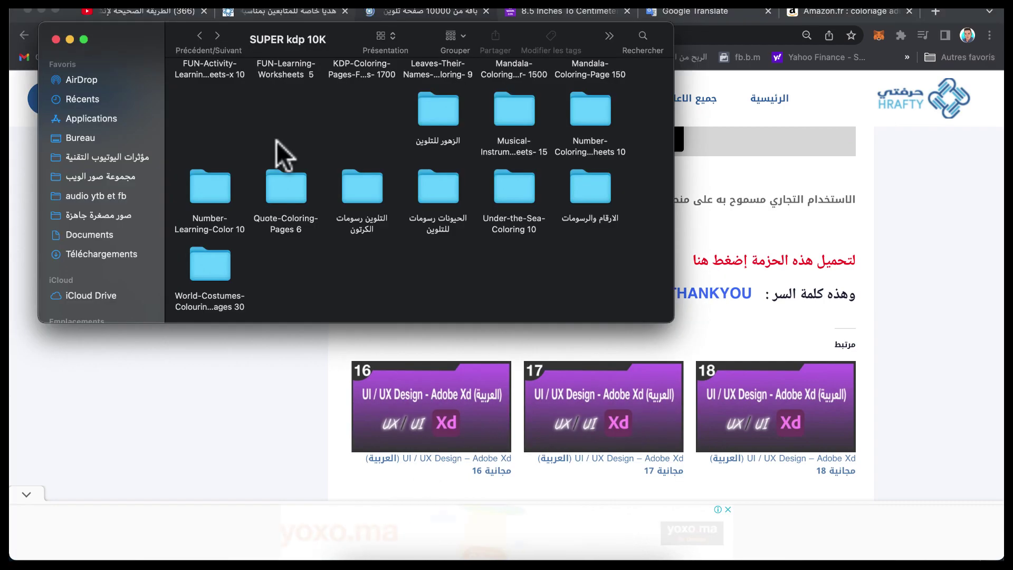
pyautogui.press('super+w')
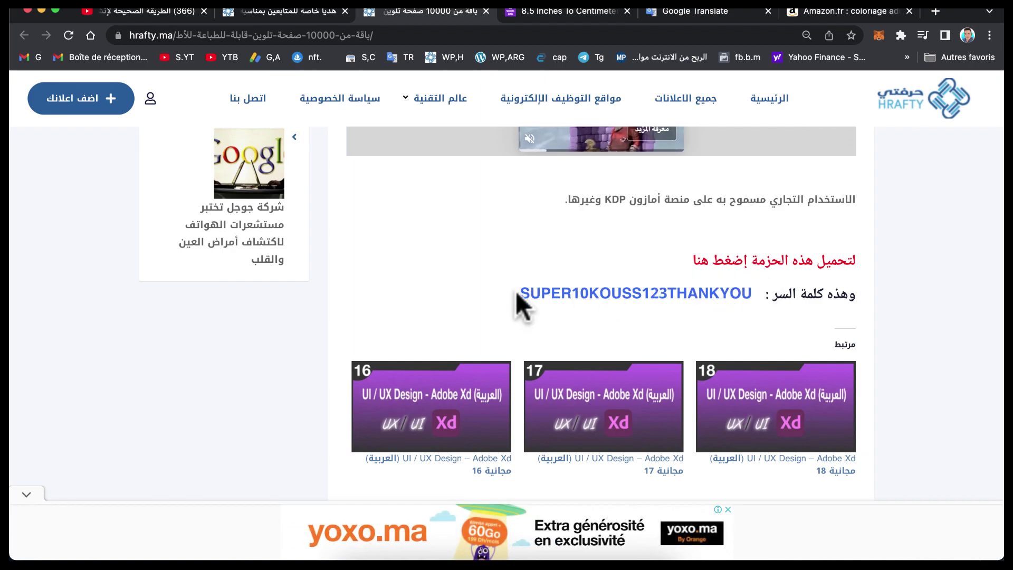
pyautogui.click(22, 495)
# - Switch to PowerPoint and add a text box on the blank slide reading "The cutest is perfect for little baby animal coloring book"
pyautogui.hotkey('ctrl', 'Up')
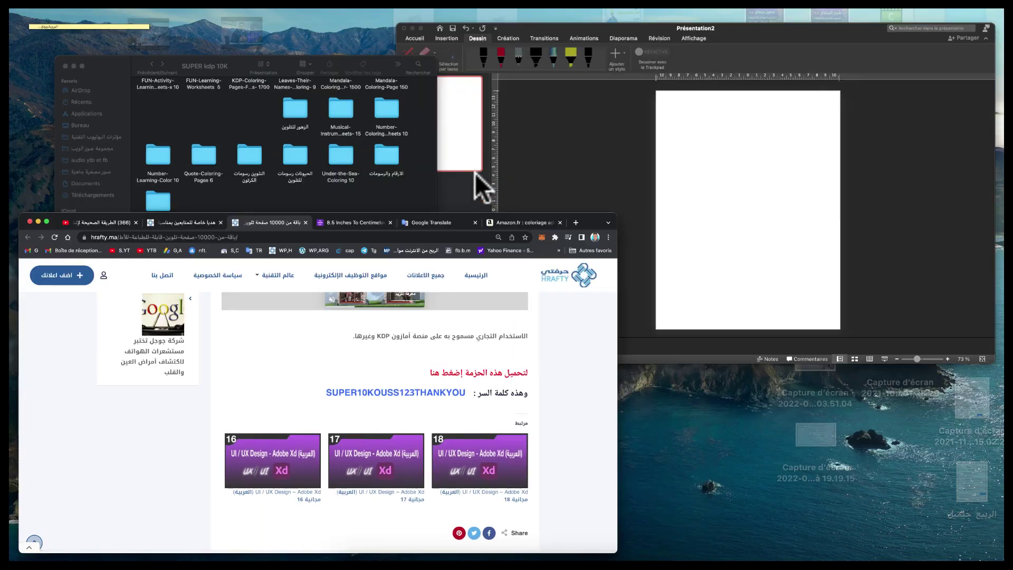
pyautogui.click(475, 173)
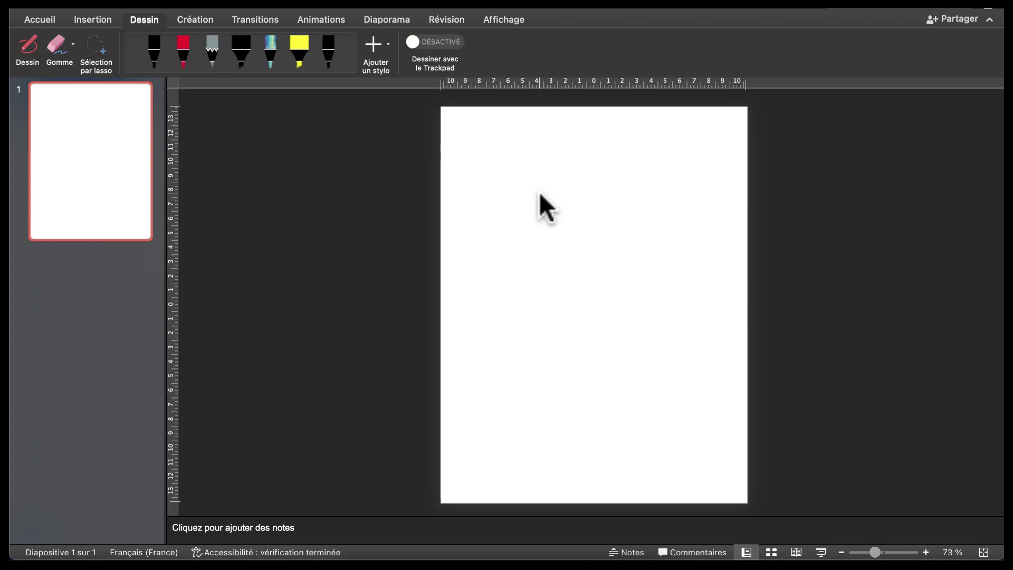
pyautogui.click(43, 19)
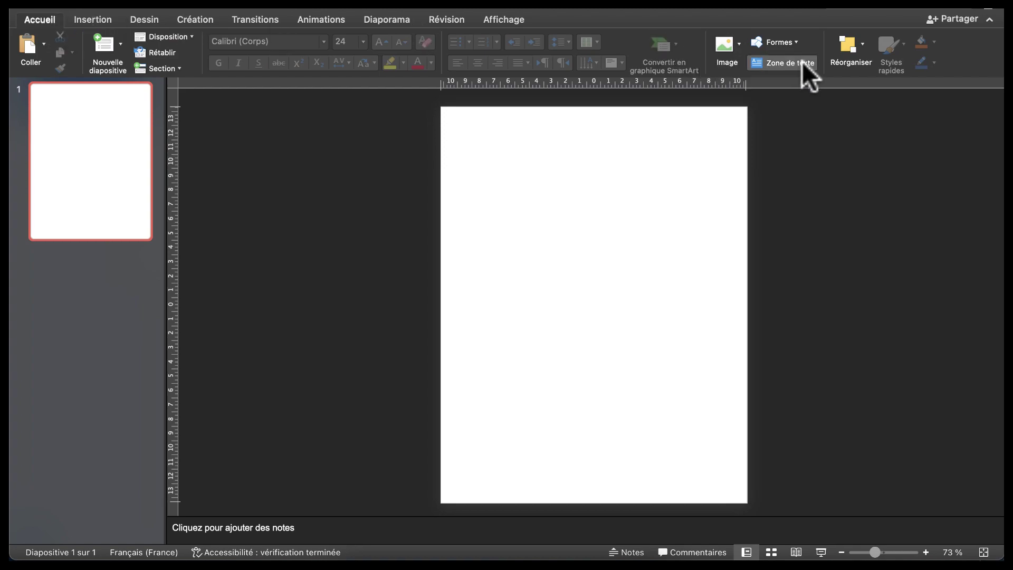
pyautogui.click(784, 63)
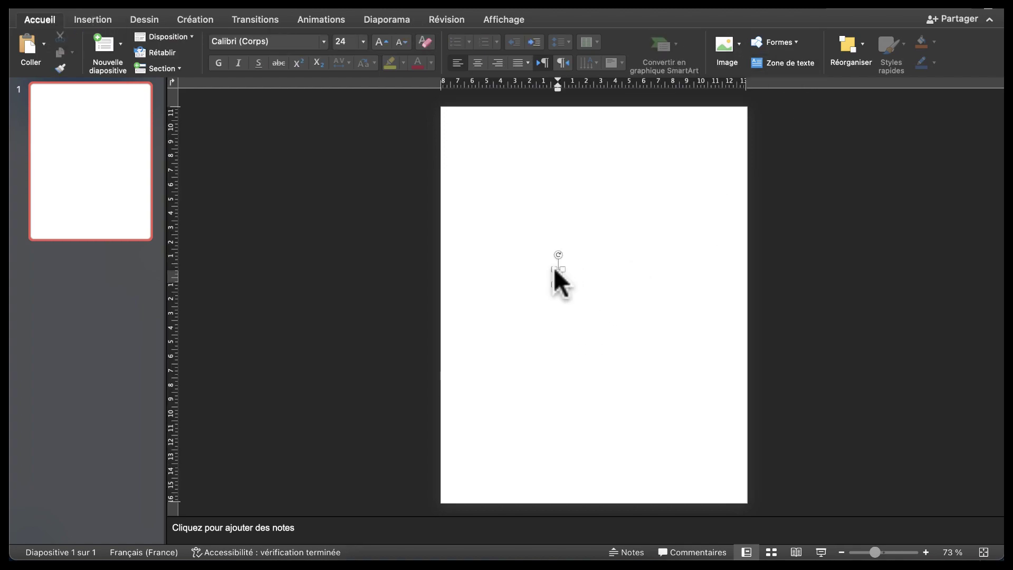
pyautogui.moveTo(555, 283); pyautogui.dragTo(700, 190)
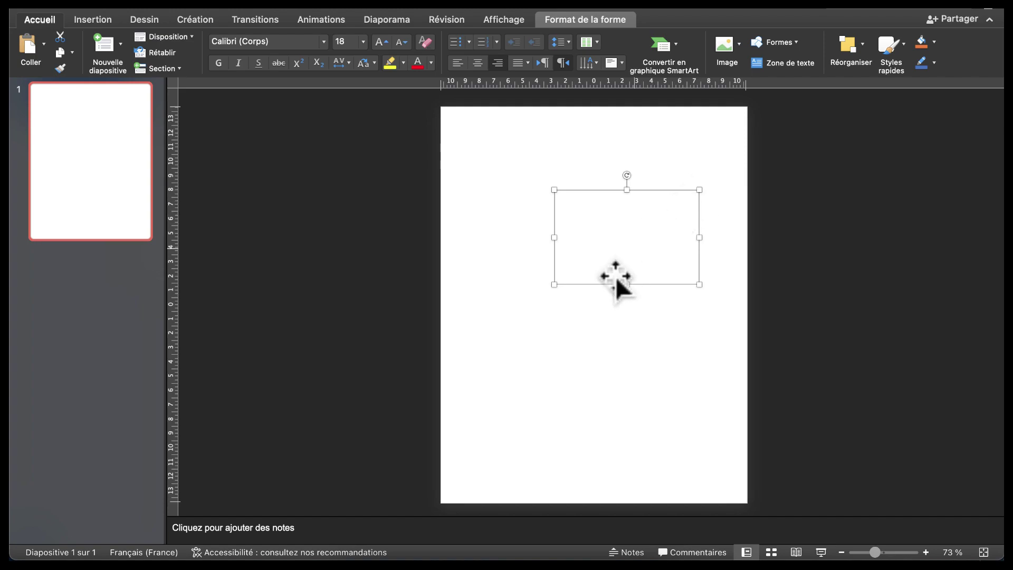
pyautogui.moveTo(627, 260); pyautogui.dragTo(604, 274)
pyautogui.write('The cutest is perfect for little baby animal coloring book')
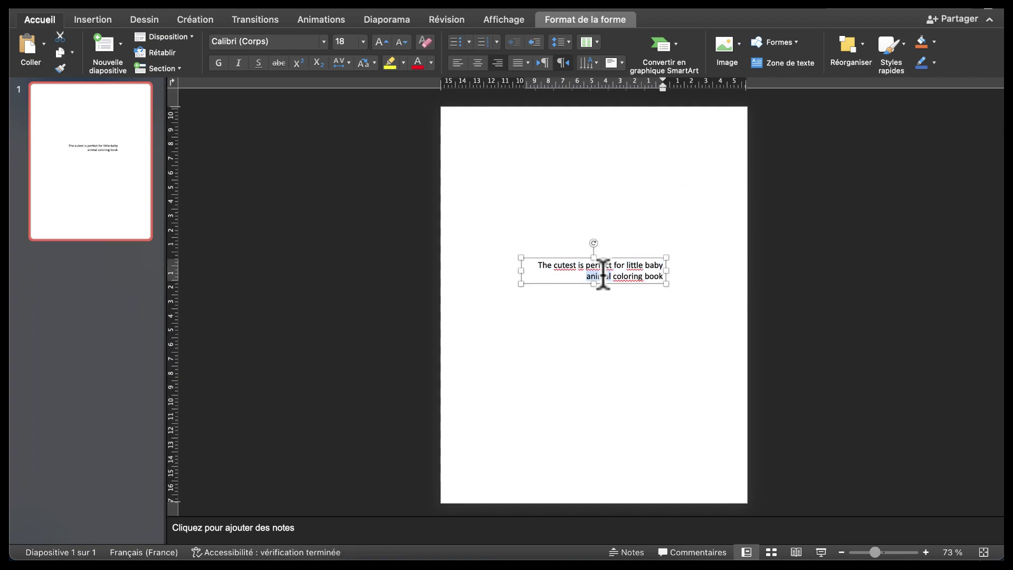
# - Set the title text's font size to 40 and widen its text box across most of the page
pyautogui.tripleClick(592, 267)
pyautogui.click(363, 41)
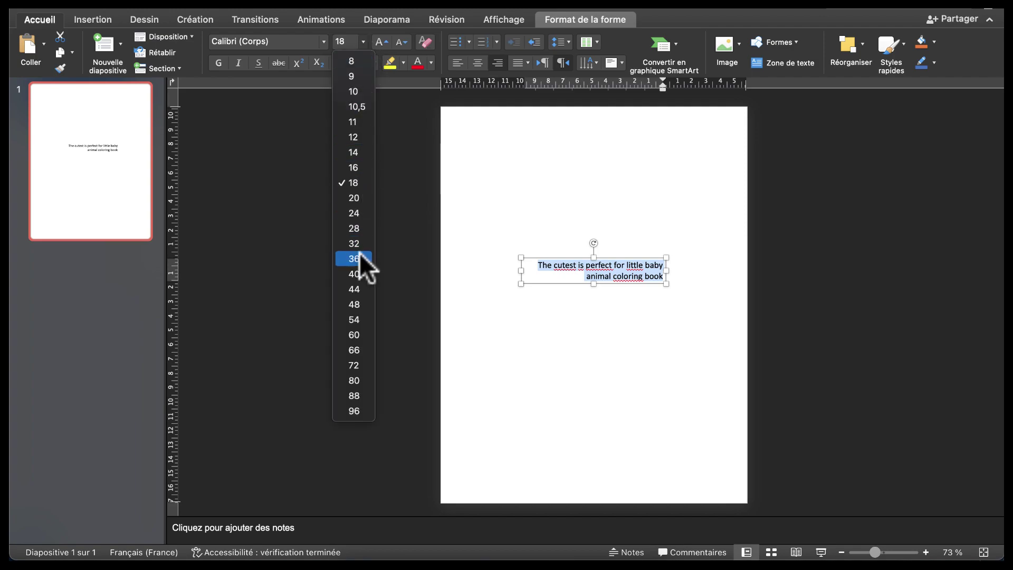
pyautogui.click(359, 272)
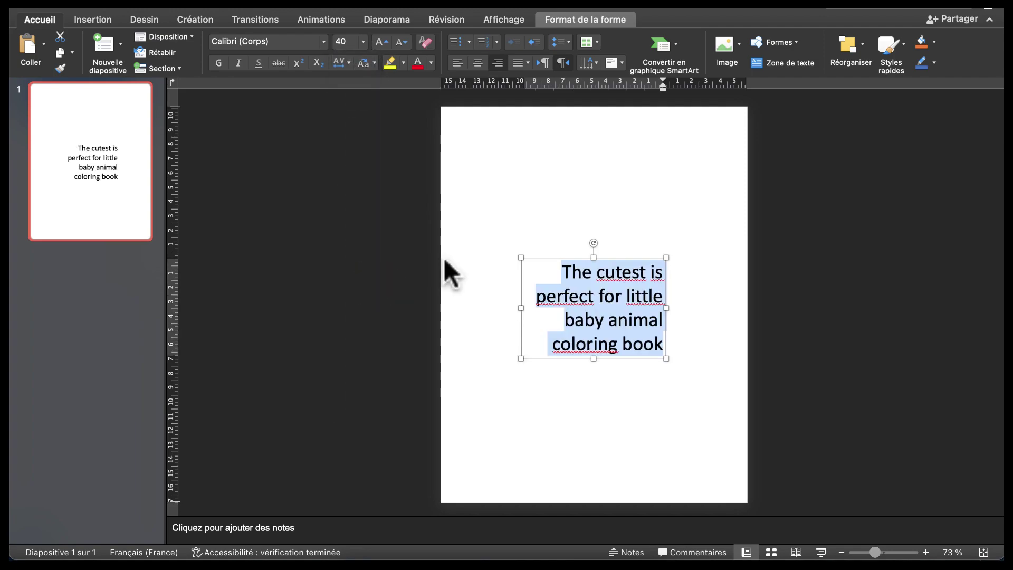
pyautogui.moveTo(668, 308); pyautogui.dragTo(749, 288)
# - Center-align the title text and place its box mid-page, sized about 14.9 cm wide by 5.4 cm high
pyautogui.tripleClick(640, 267)
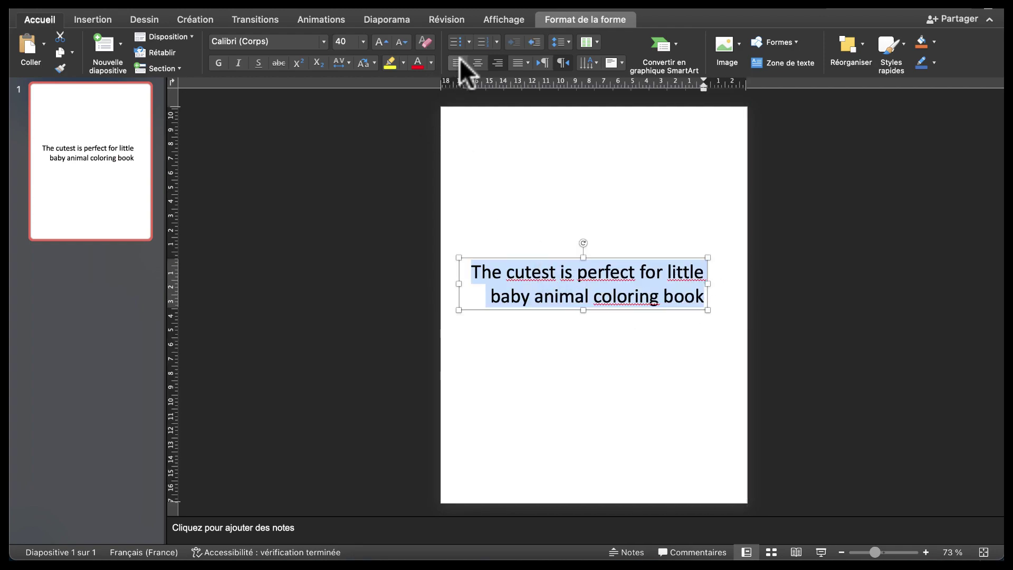
pyautogui.click(478, 63)
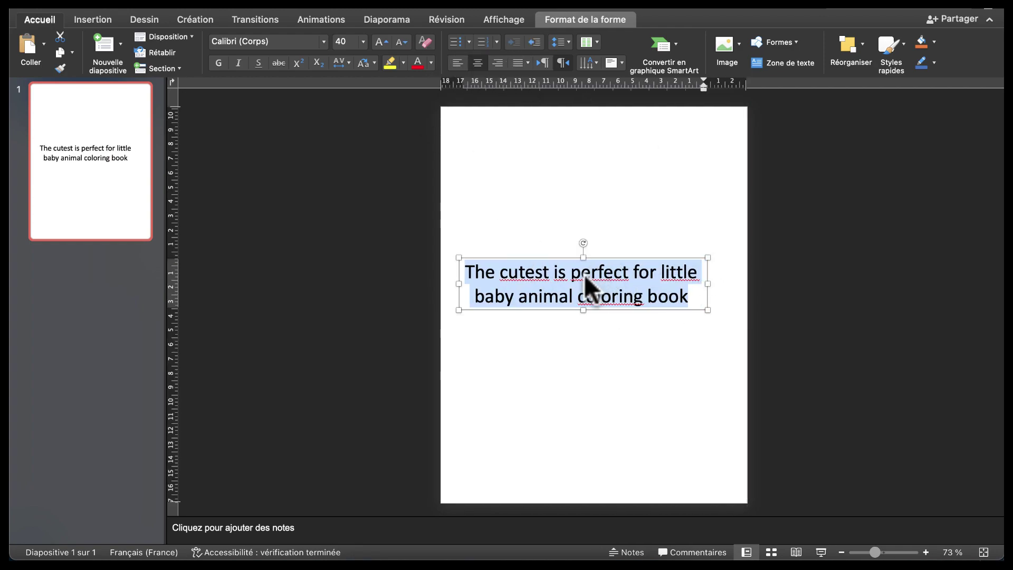
pyautogui.moveTo(584, 274); pyautogui.dragTo(593, 256)
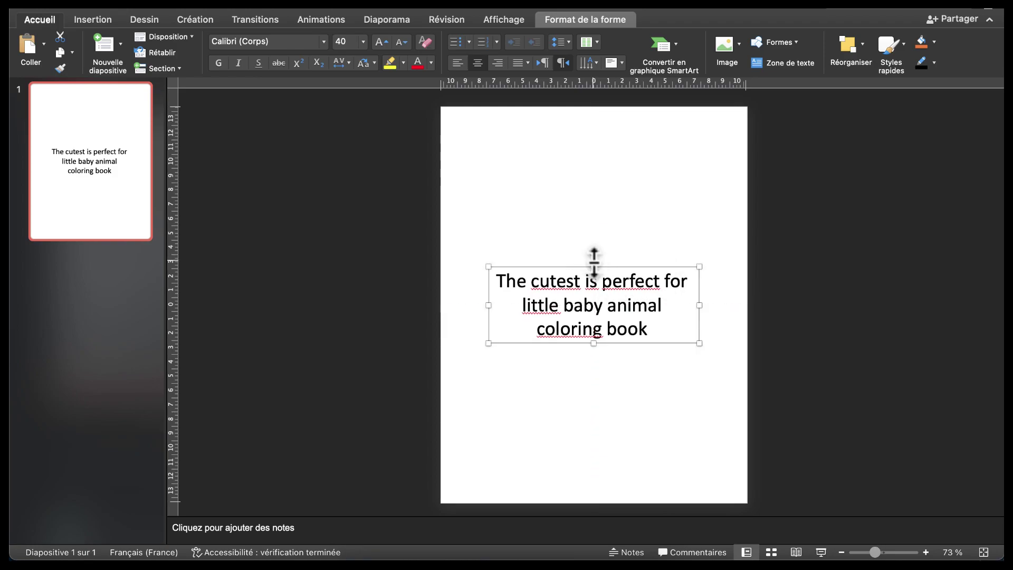
# - Make the title text bold and open the shape formatting options for its text box
pyautogui.tripleClick(581, 279)
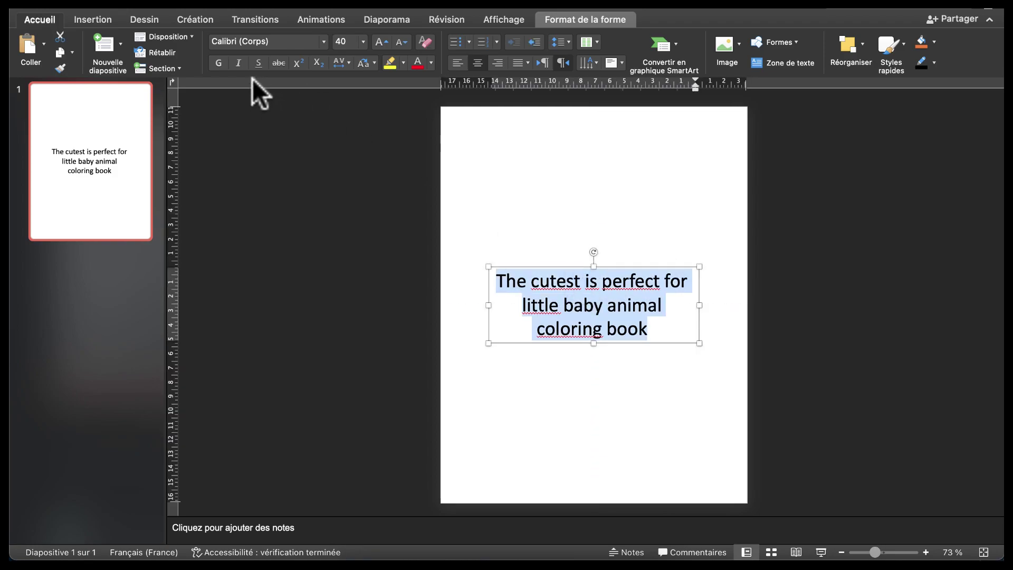
pyautogui.click(219, 63)
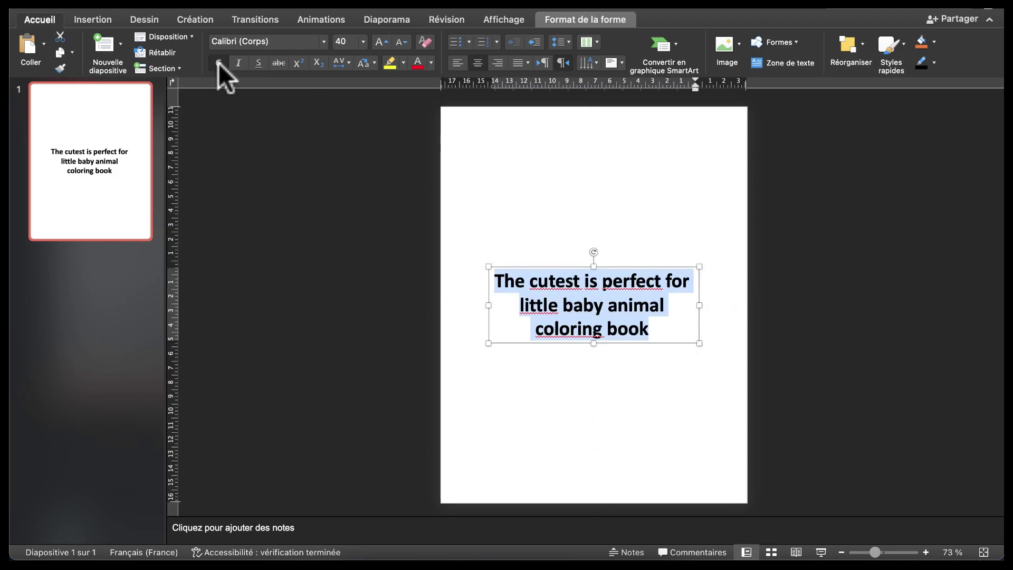
pyautogui.click(595, 266)
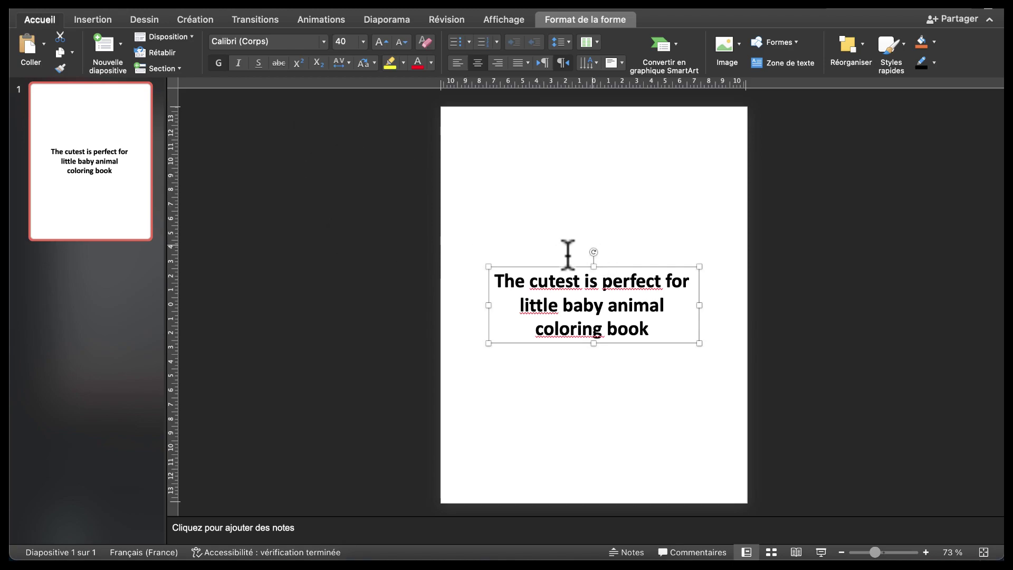
pyautogui.click(583, 21)
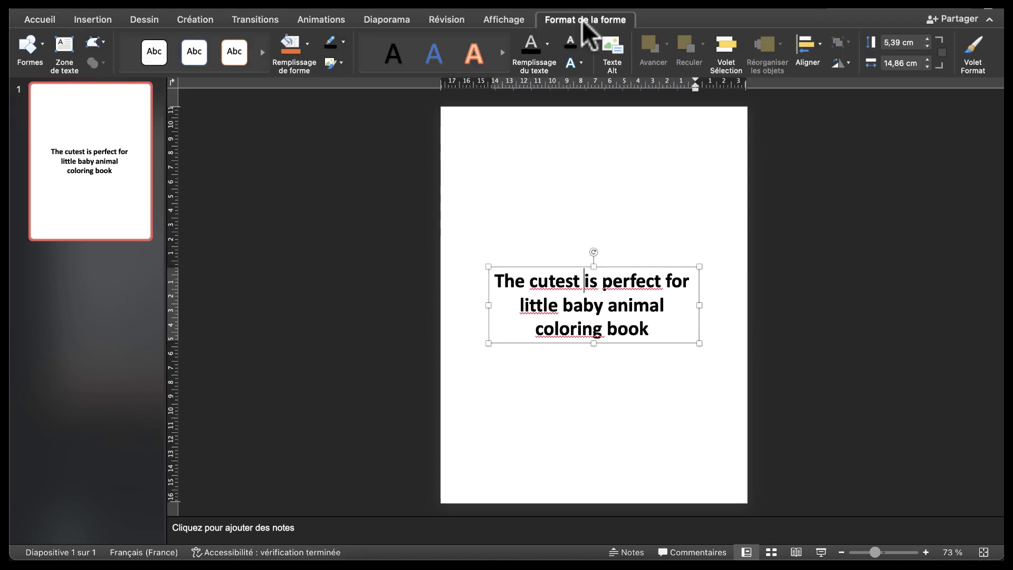
# - Apply the white theme style with a black outline to the title text box on slide 1
pyautogui.click(152, 59)
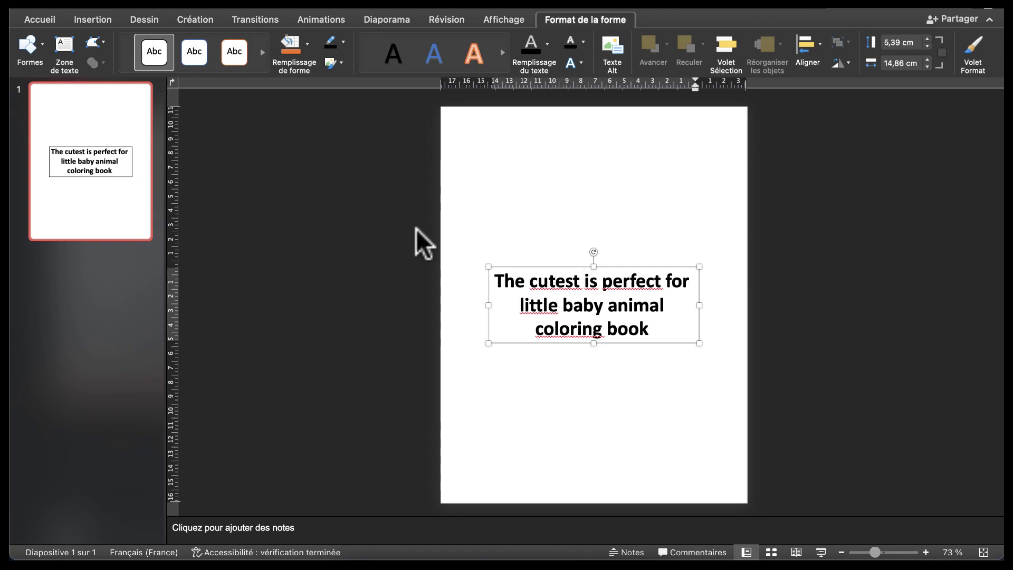
pyautogui.click(524, 175)
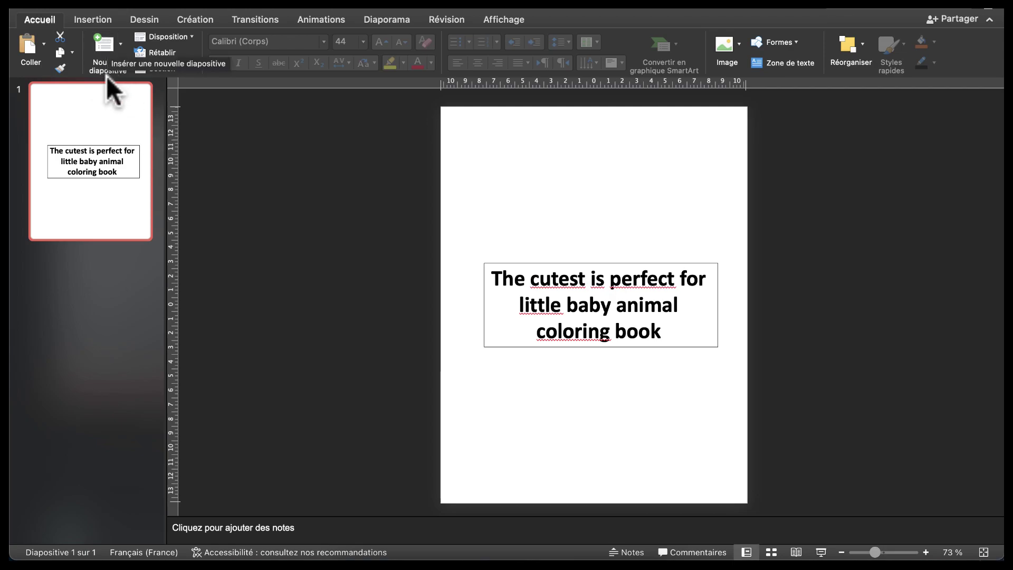
pyautogui.click(99, 41)
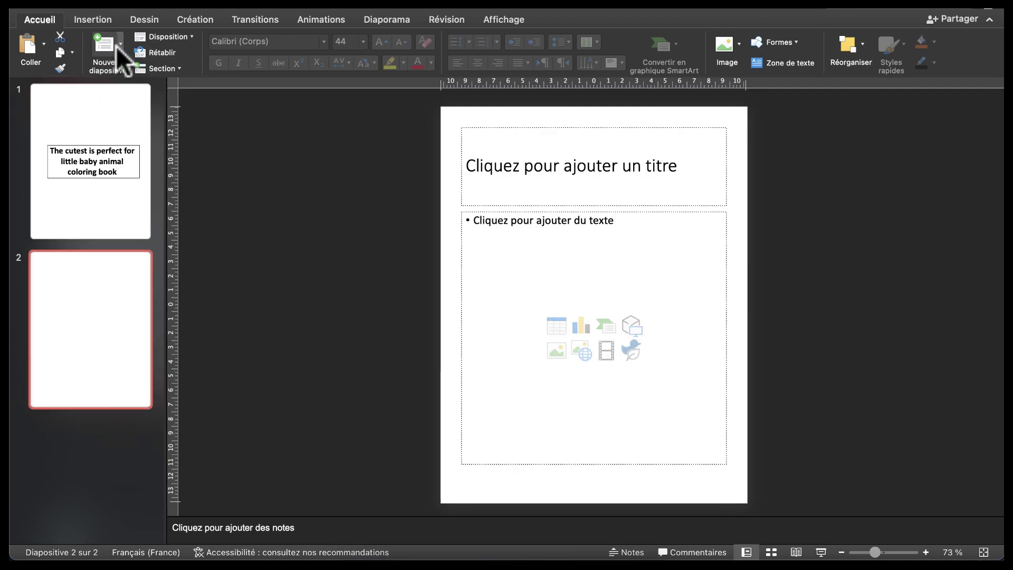
pyautogui.click(116, 46)
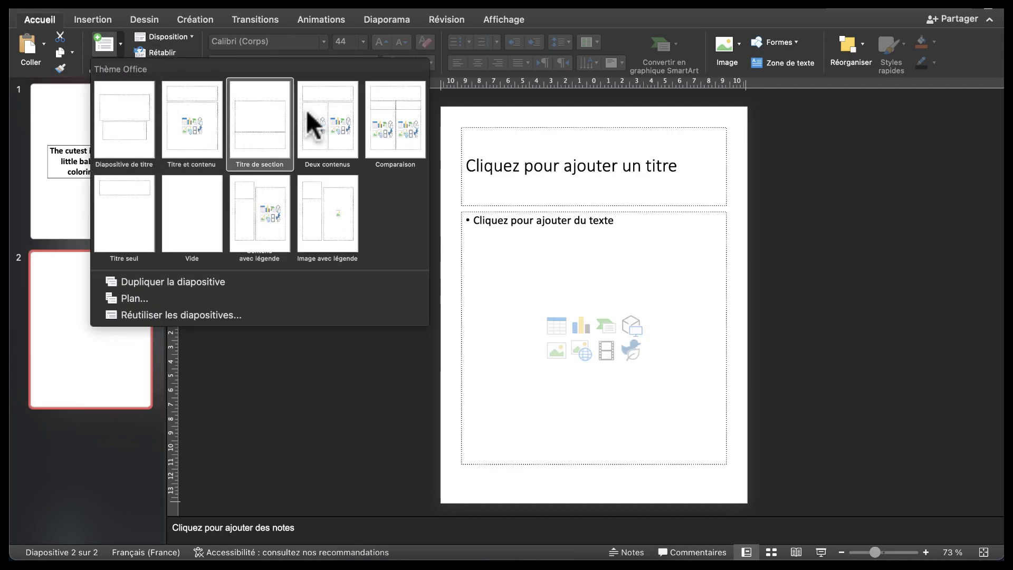
pyautogui.click(131, 462)
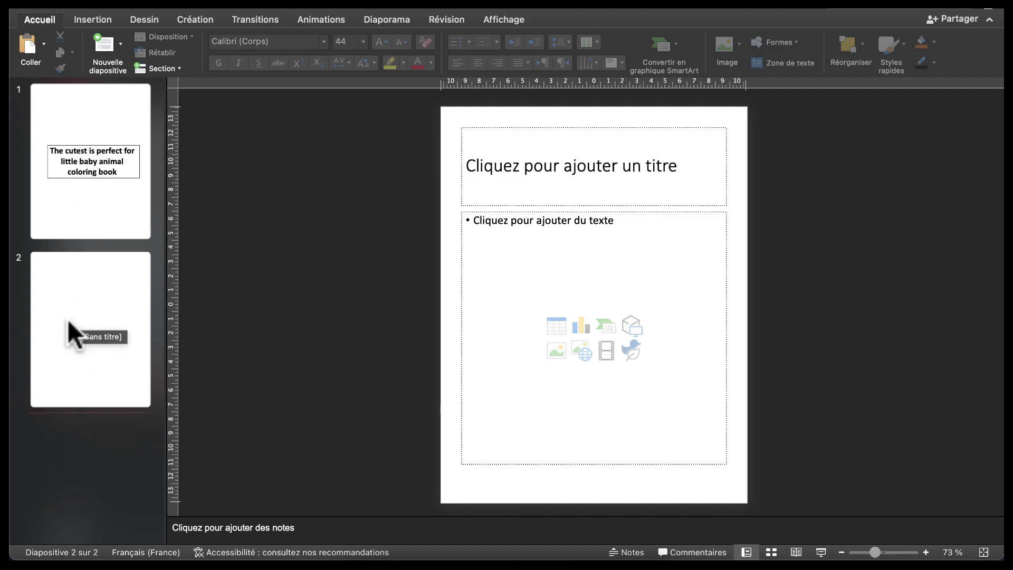
pyautogui.click(488, 224)
pyautogui.click(582, 131)
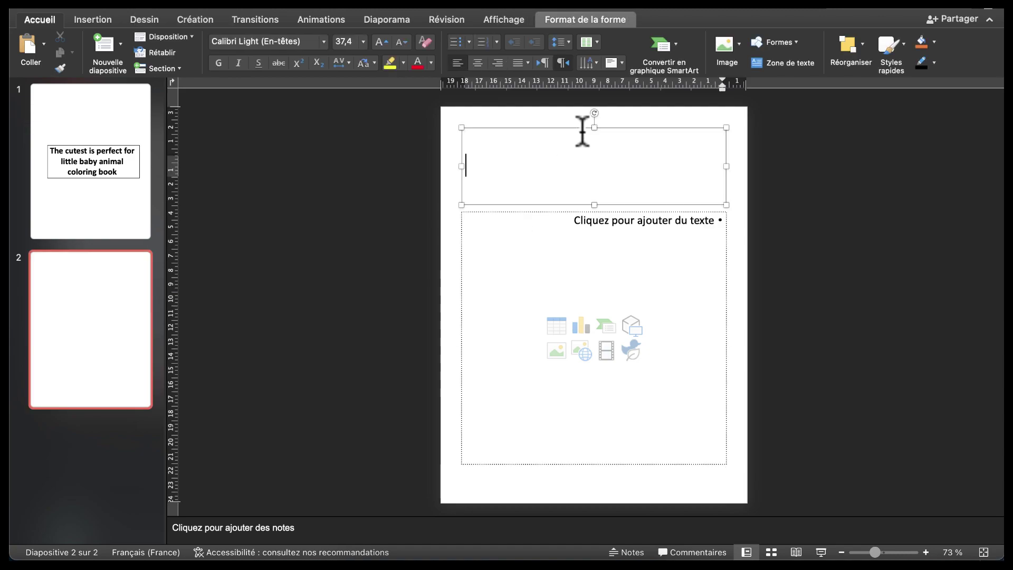
pyautogui.click(74, 307)
pyautogui.press('BackSpace')
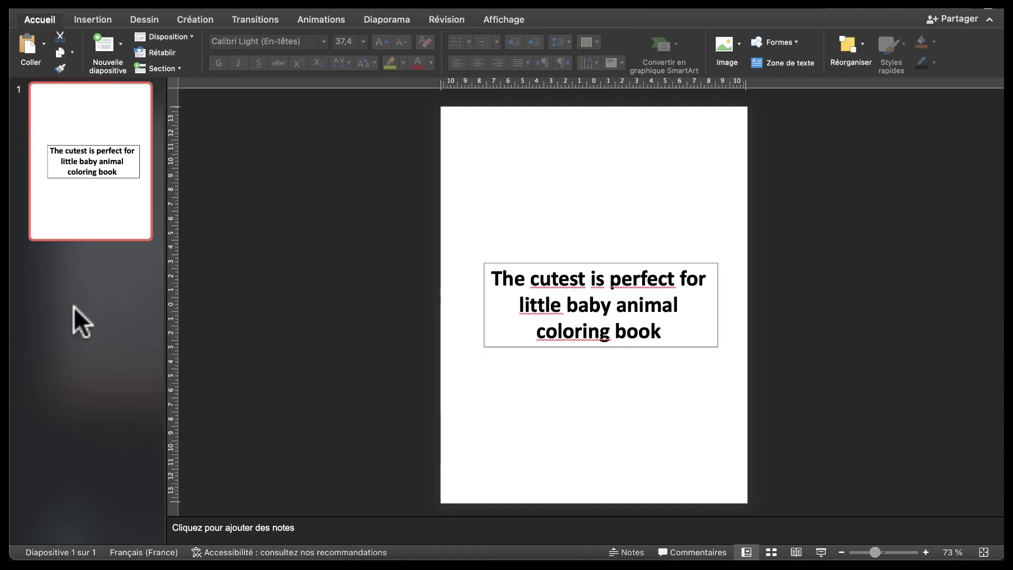
# - Add two blank slides with the Vide layout after the title slide
pyautogui.click(119, 46)
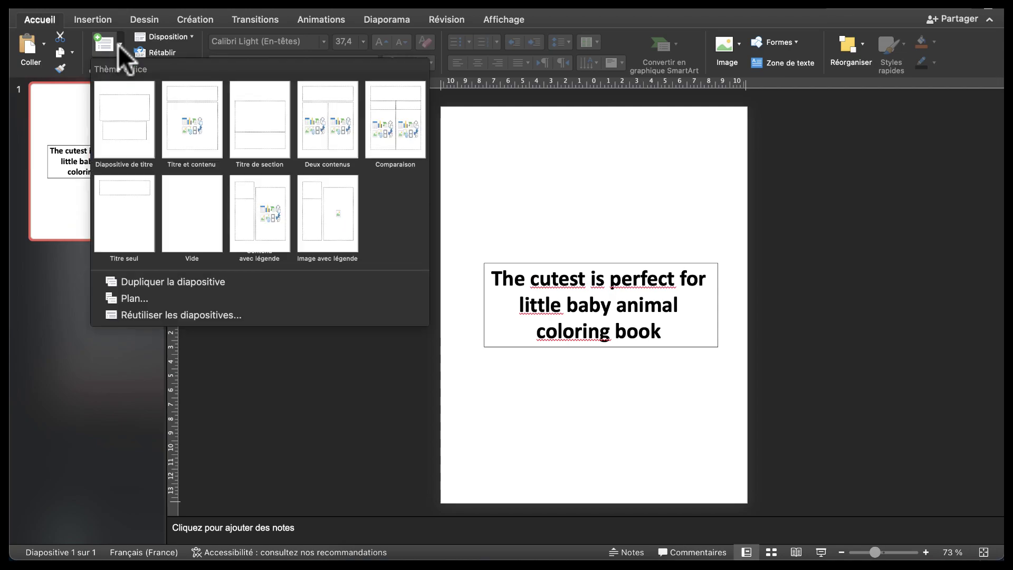
pyautogui.click(106, 42)
pyautogui.click(105, 42)
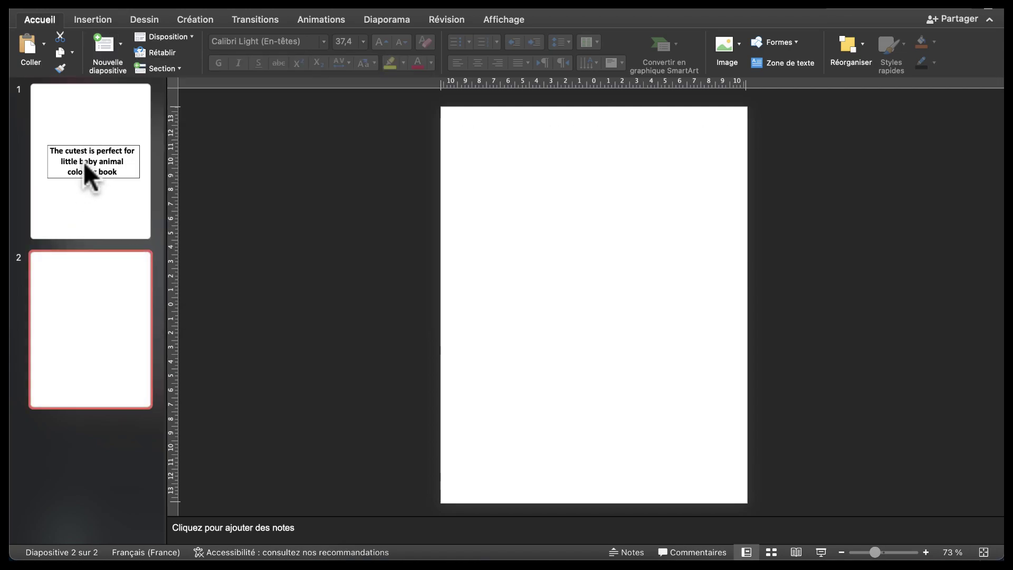
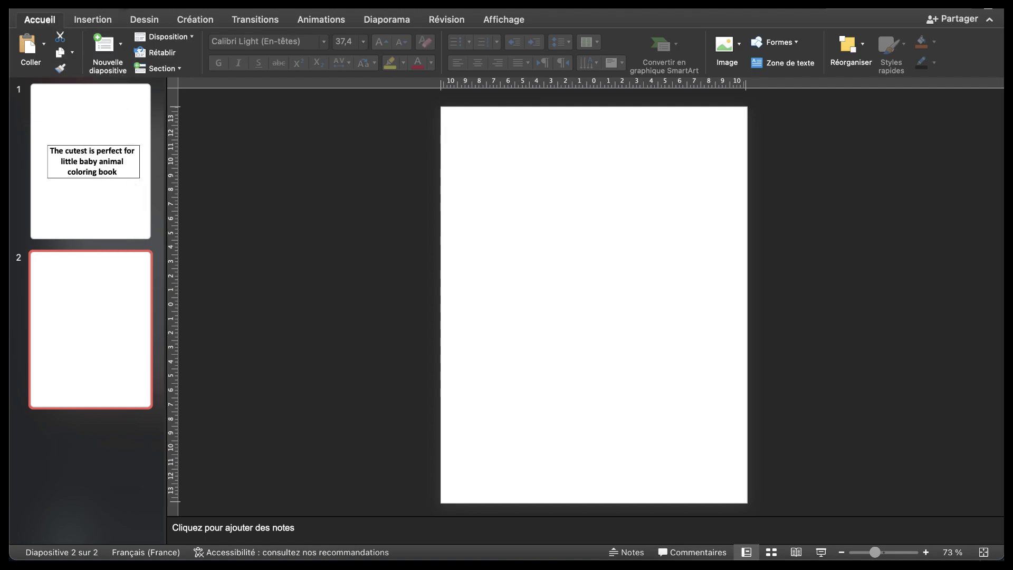
pyautogui.click(118, 35)
pyautogui.click(181, 216)
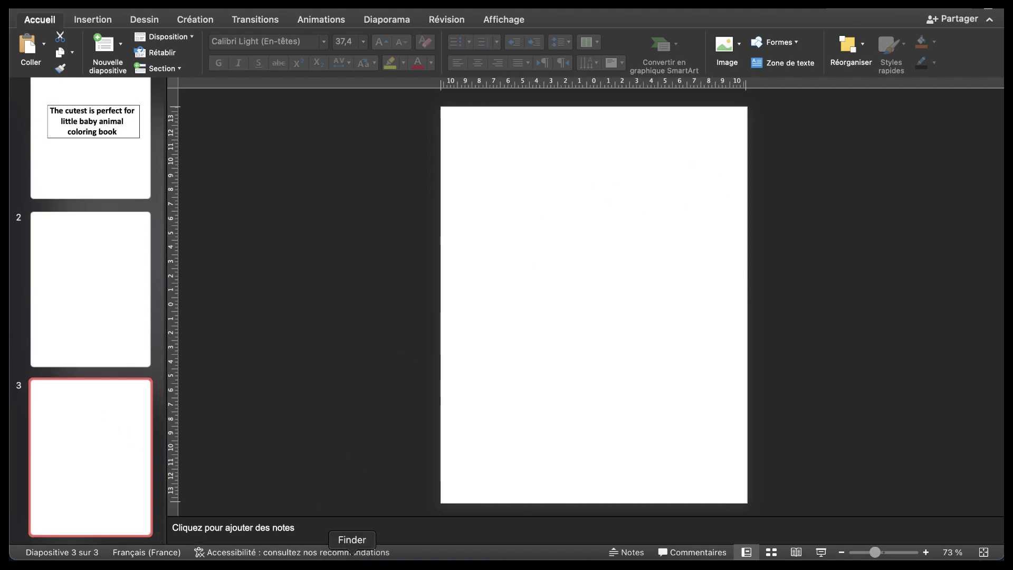
# - Insert the frog drawing 1 (9).JPG from the cartoon coloring images folder in Finder onto slide 3
pyautogui.click(352, 553)
pyautogui.doubleClick(362, 186)
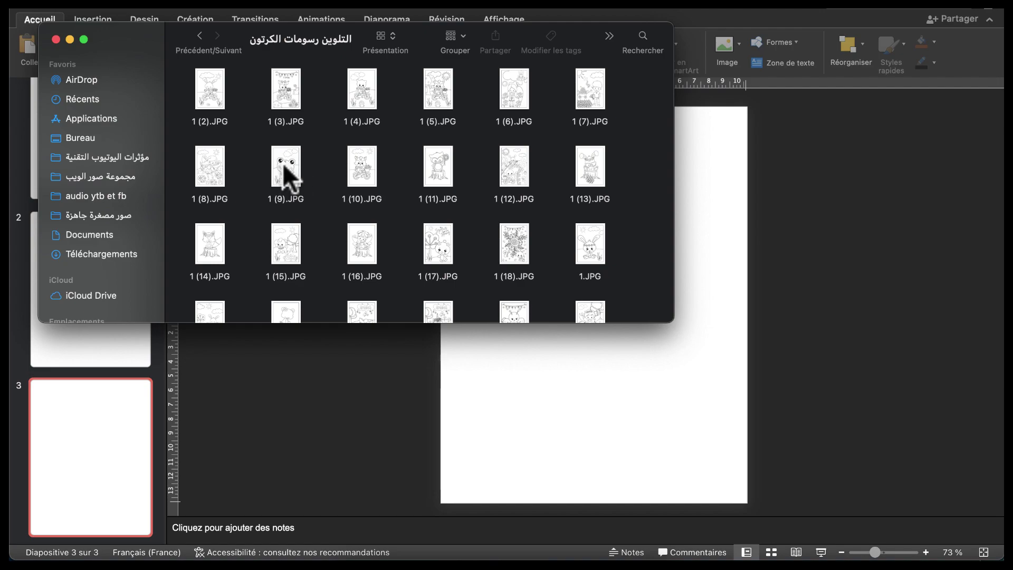
pyautogui.moveTo(283, 164); pyautogui.dragTo(551, 360)
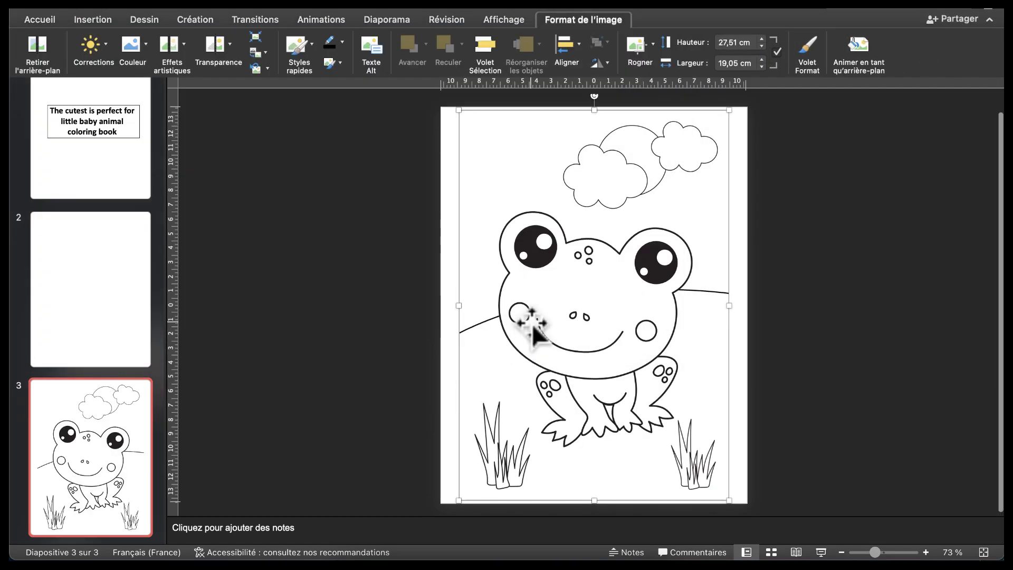
pyautogui.click(840, 201)
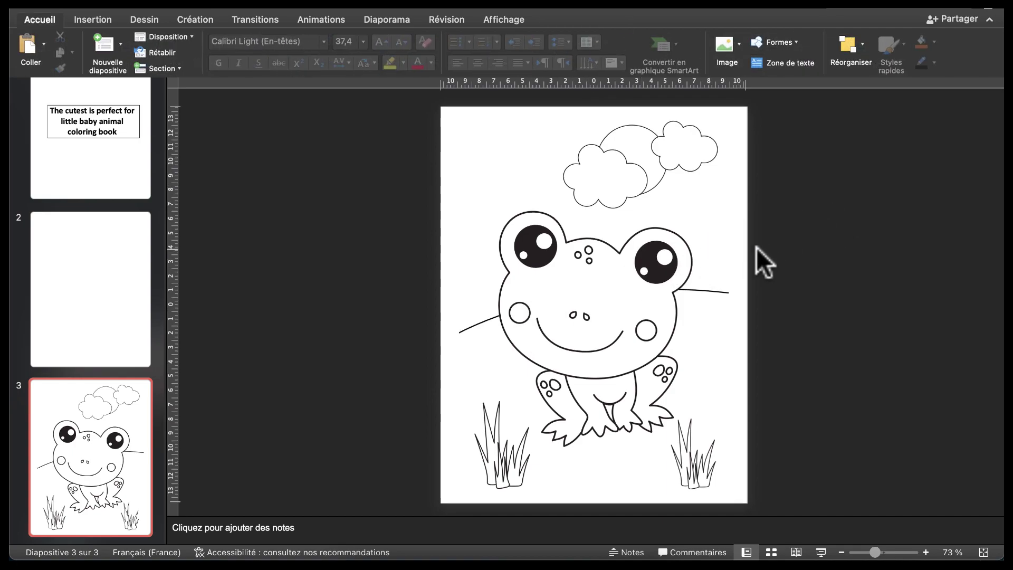
# - Reduce the frog picture's height to about 26 cm, leaving white margins above and below it on the page
pyautogui.click(585, 288)
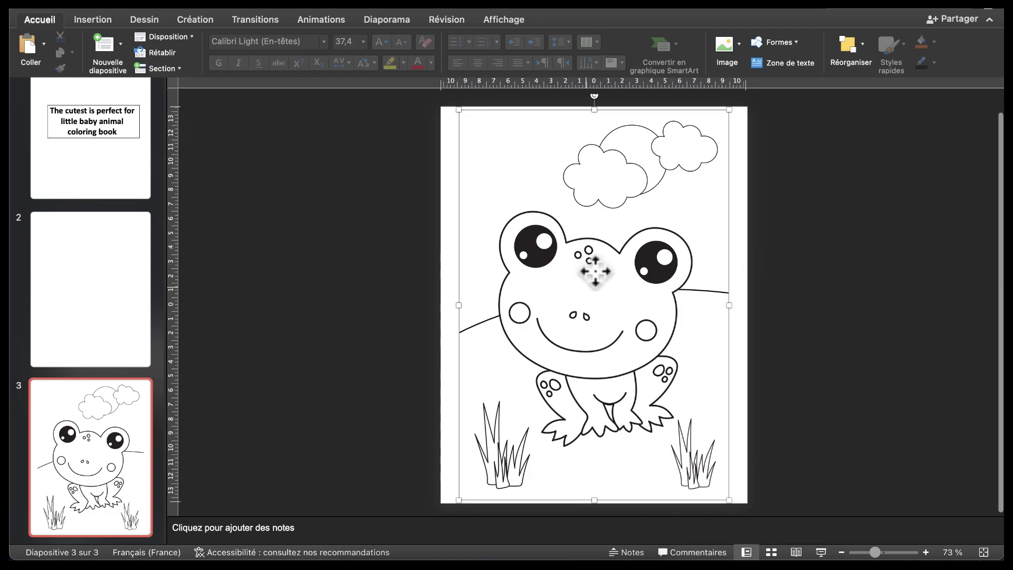
pyautogui.moveTo(595, 107); pyautogui.dragTo(594, 124)
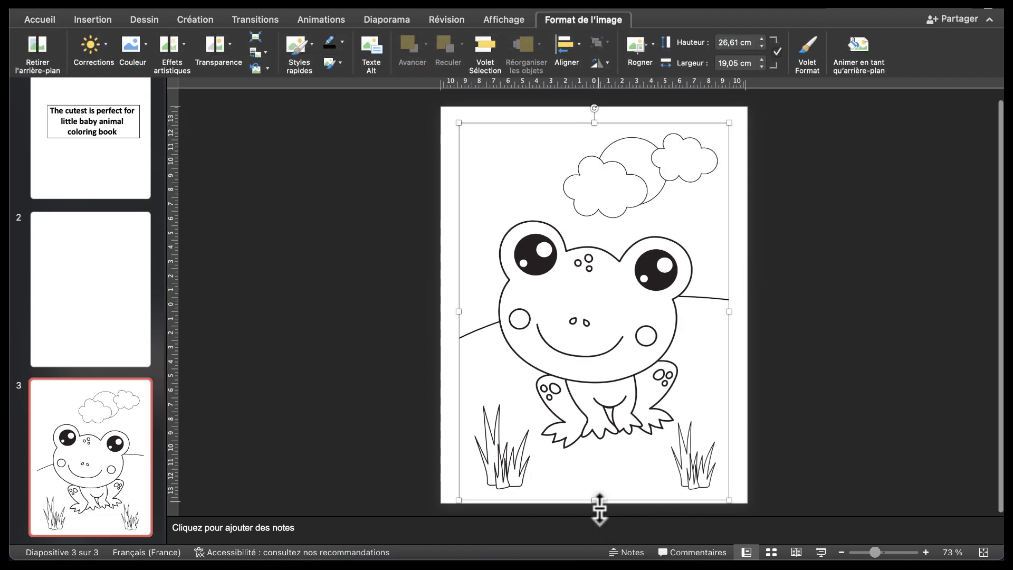
pyautogui.moveTo(594, 502); pyautogui.dragTo(595, 492)
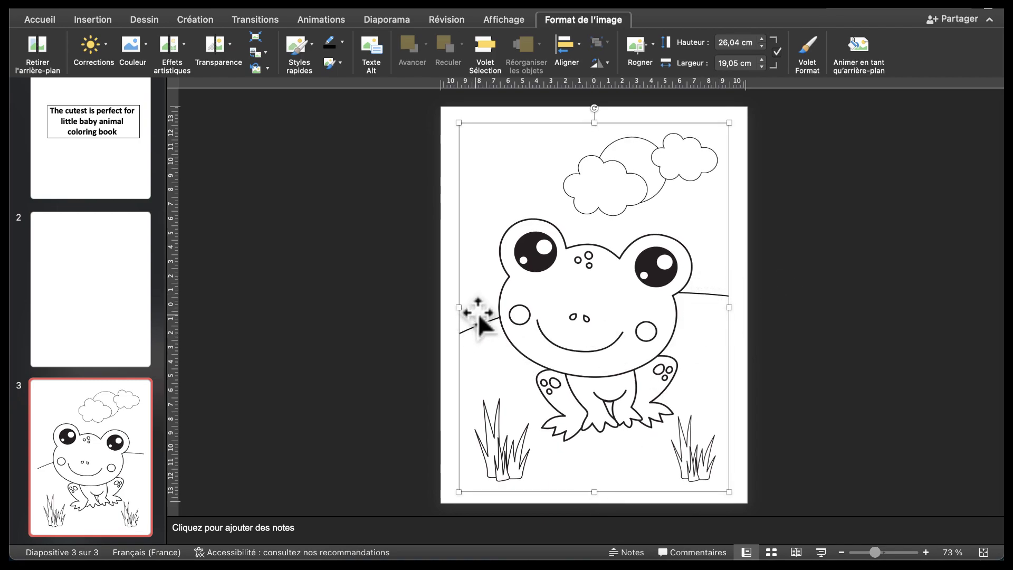
pyautogui.press('super+z')
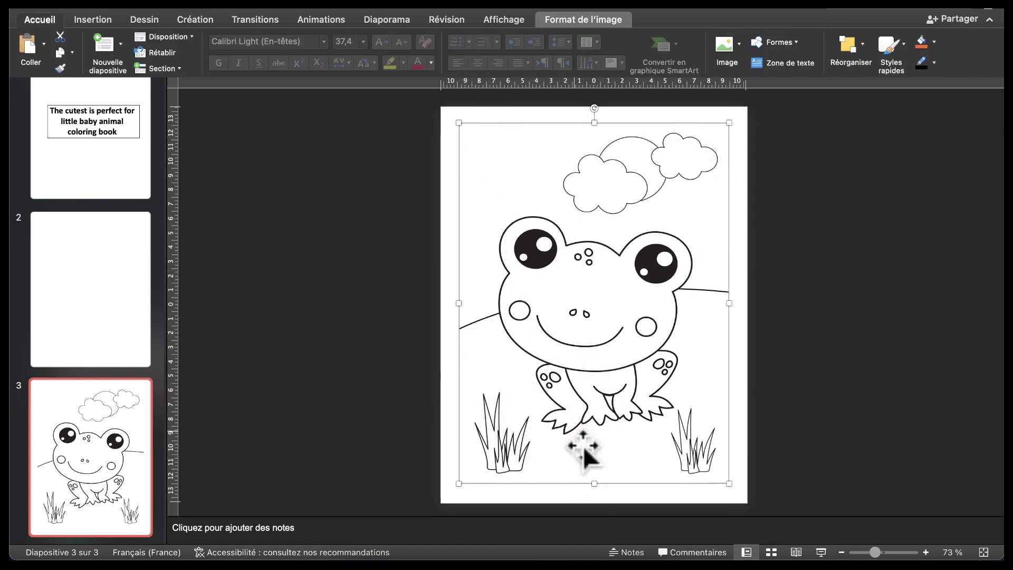
pyautogui.click(419, 386)
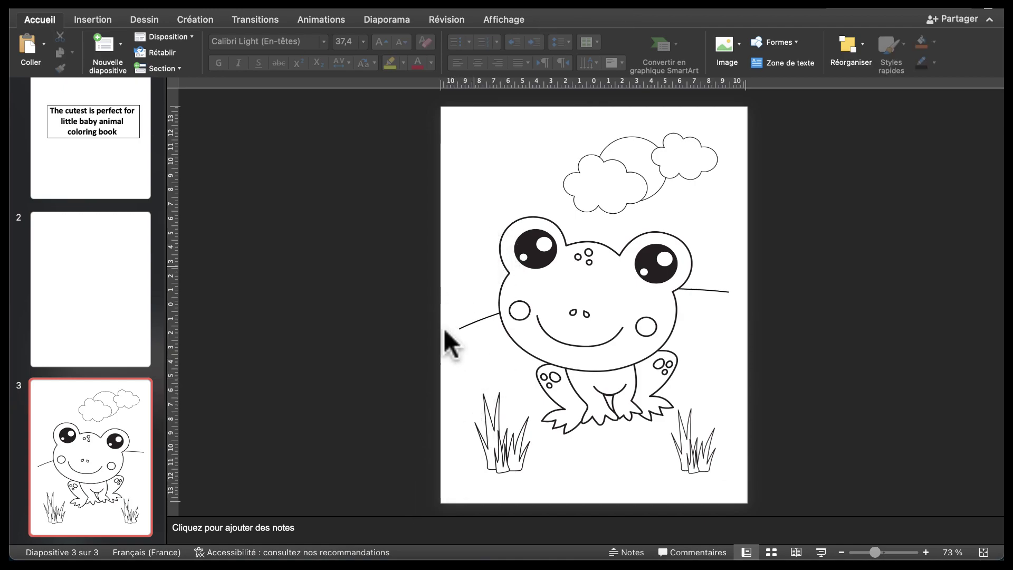
# - Apply the white theme style with a black outline to the frog picture and move it slightly down to centre it on the page
pyautogui.click(667, 371)
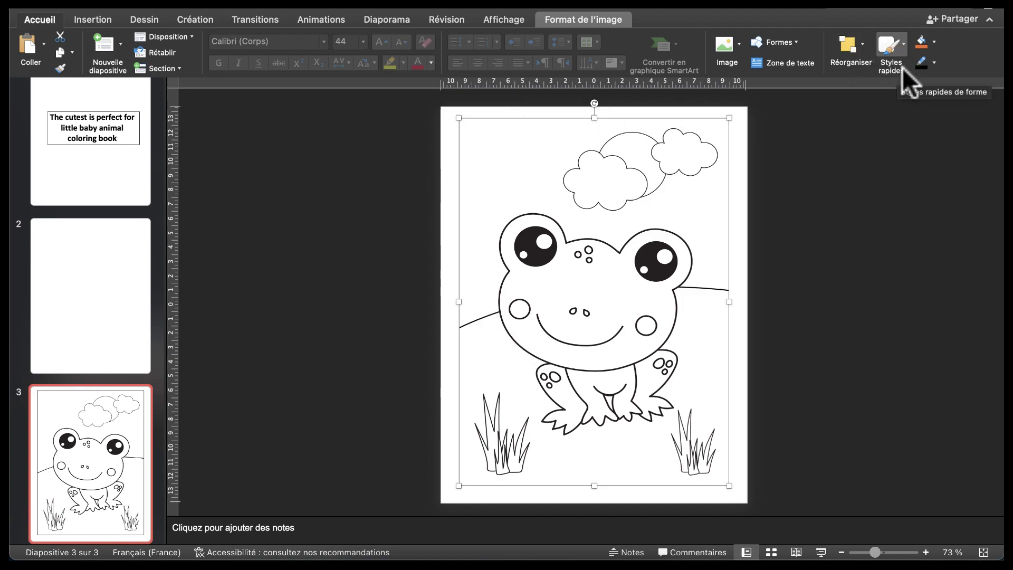
pyautogui.click(907, 49)
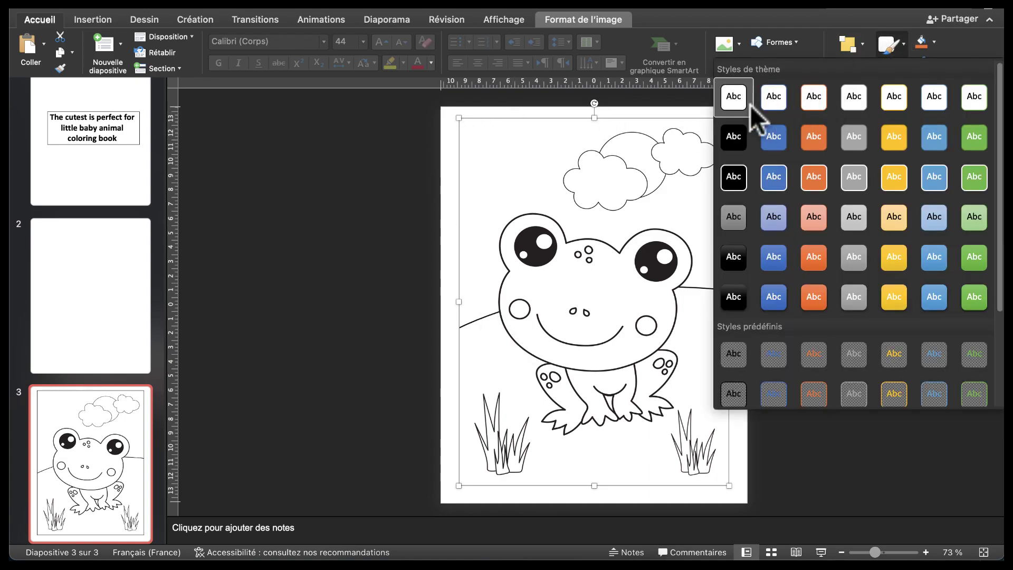
pyautogui.click(732, 97)
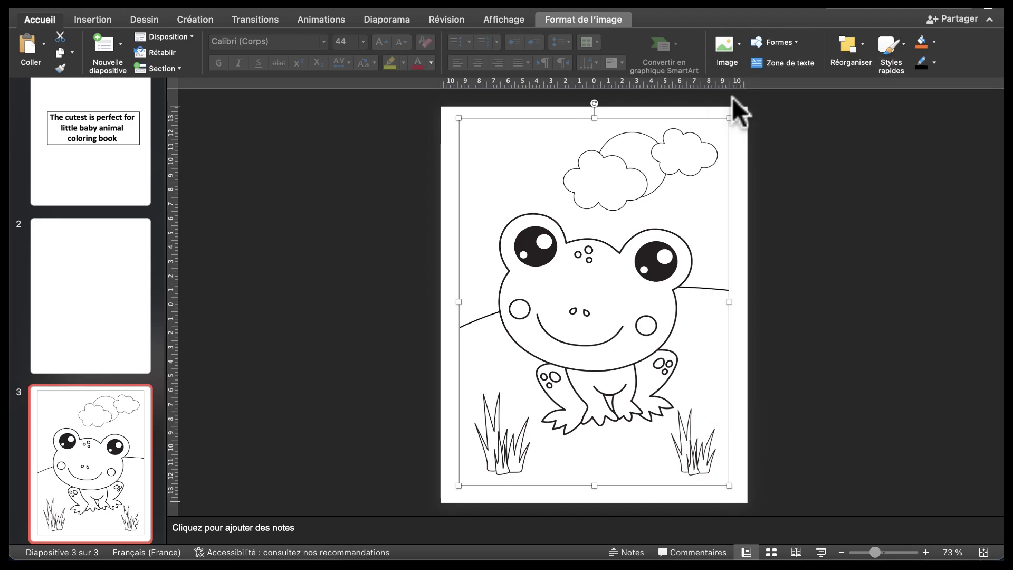
pyautogui.click(778, 271)
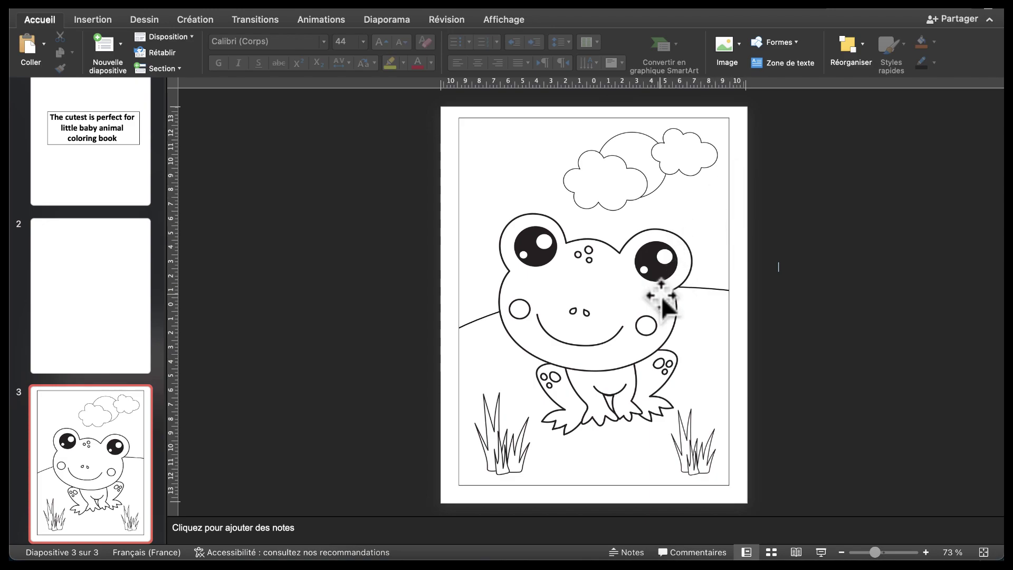
pyautogui.moveTo(607, 282); pyautogui.dragTo(609, 287)
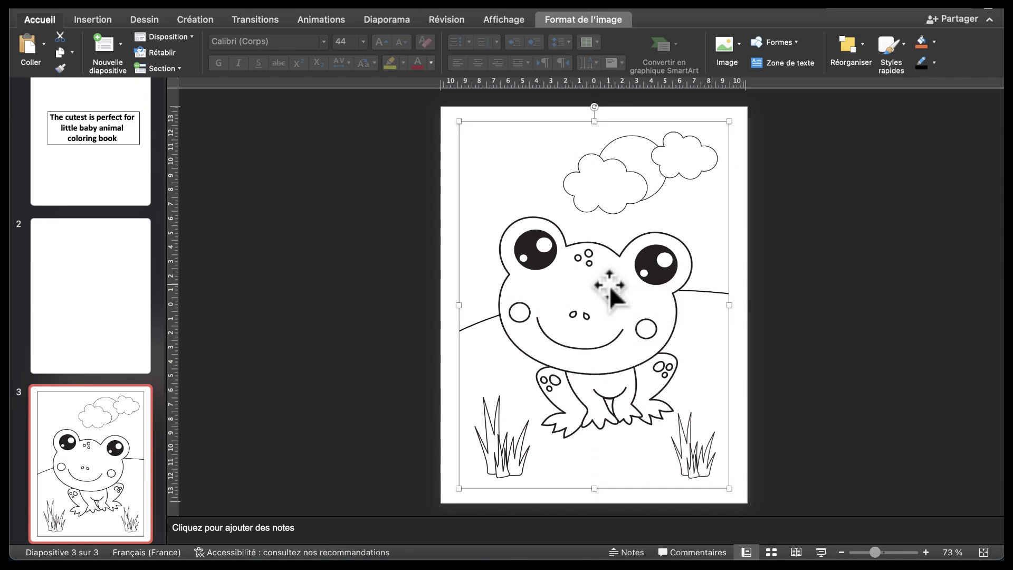
pyautogui.click(841, 265)
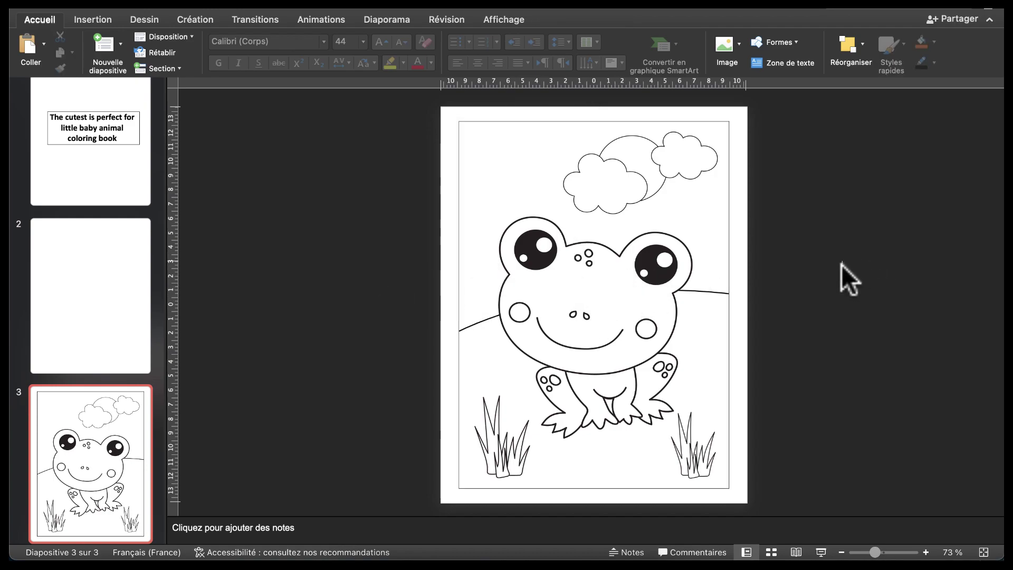
# - Add a blank slide with the Vide layout after the frog page
pyautogui.scroll(-1, 100, 480)
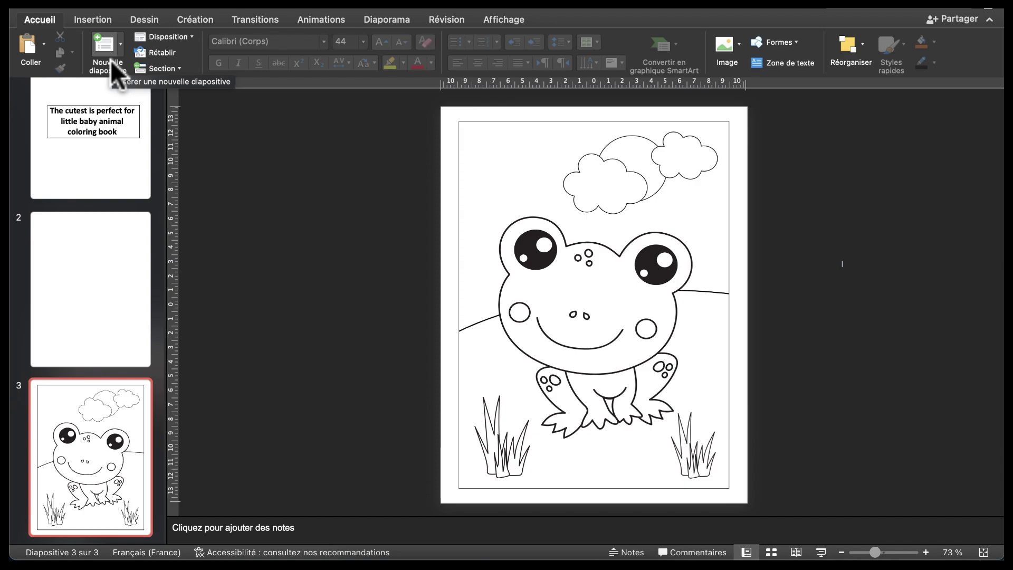
pyautogui.press('Up')
pyautogui.click(99, 416)
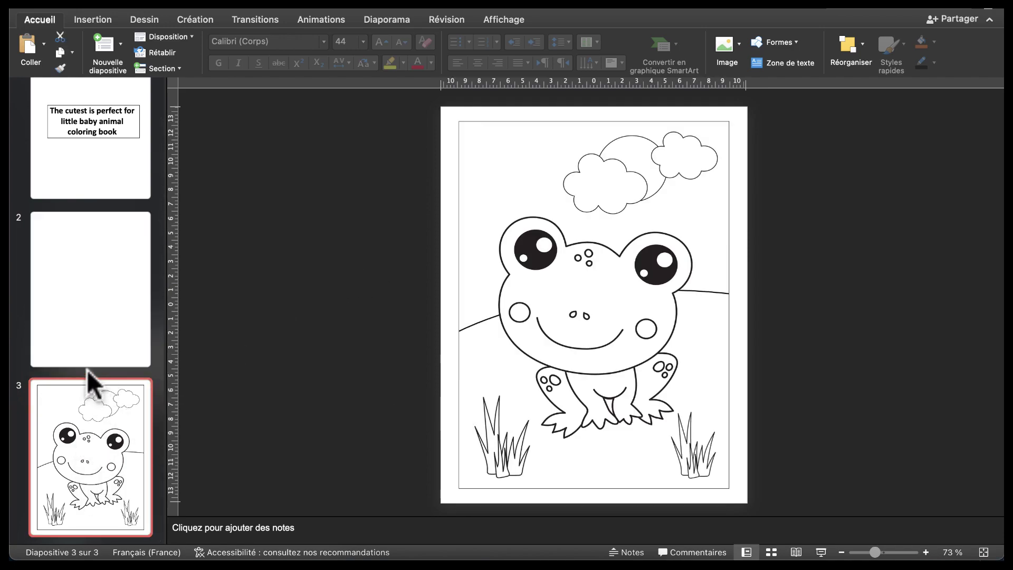
pyautogui.click(120, 44)
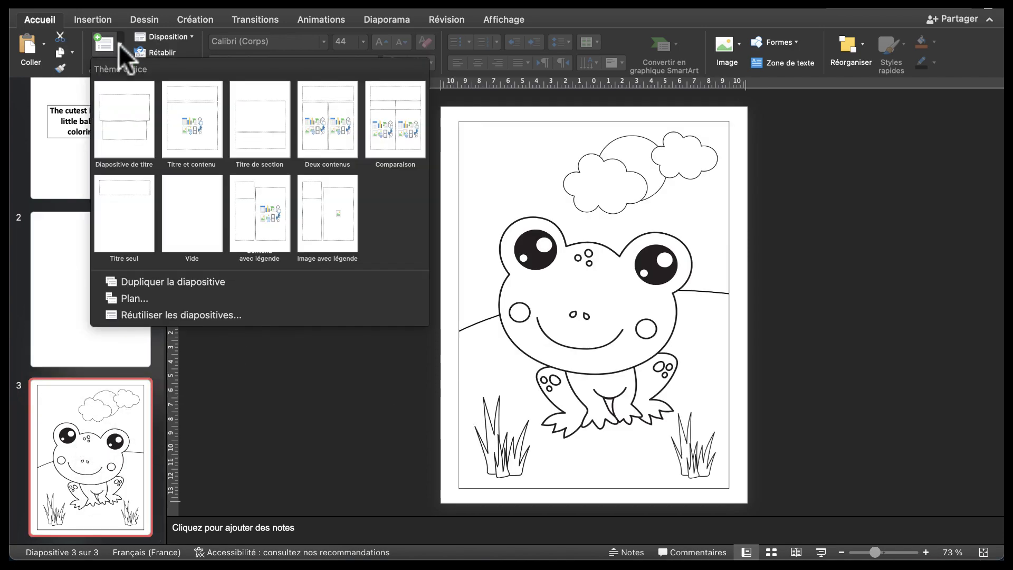
pyautogui.click(204, 221)
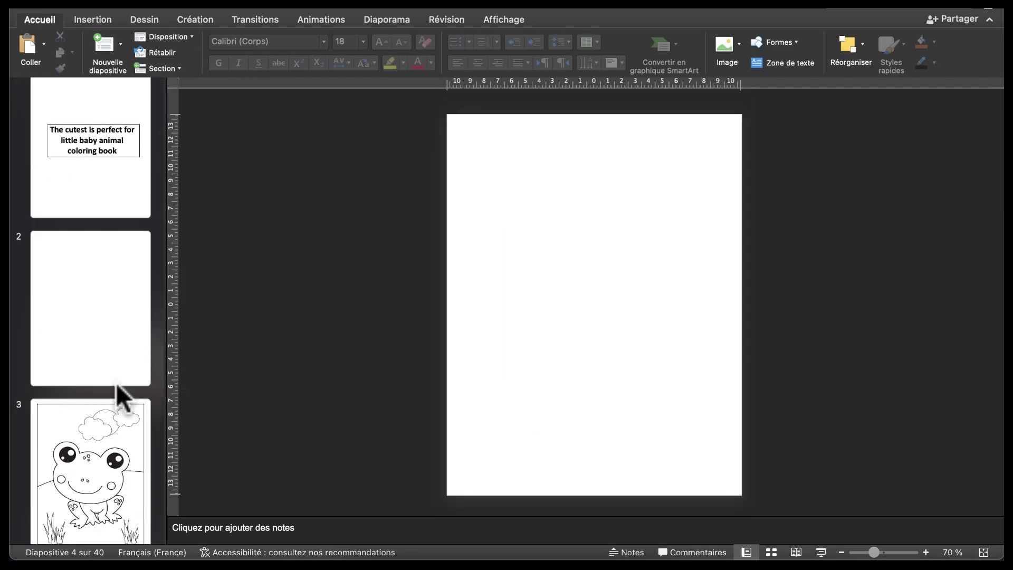
# - Review slides 3 to 13 of the 40-slide book, checking the order of the coloring pages and blank pages
pyautogui.scroll(-5, 116, 383)
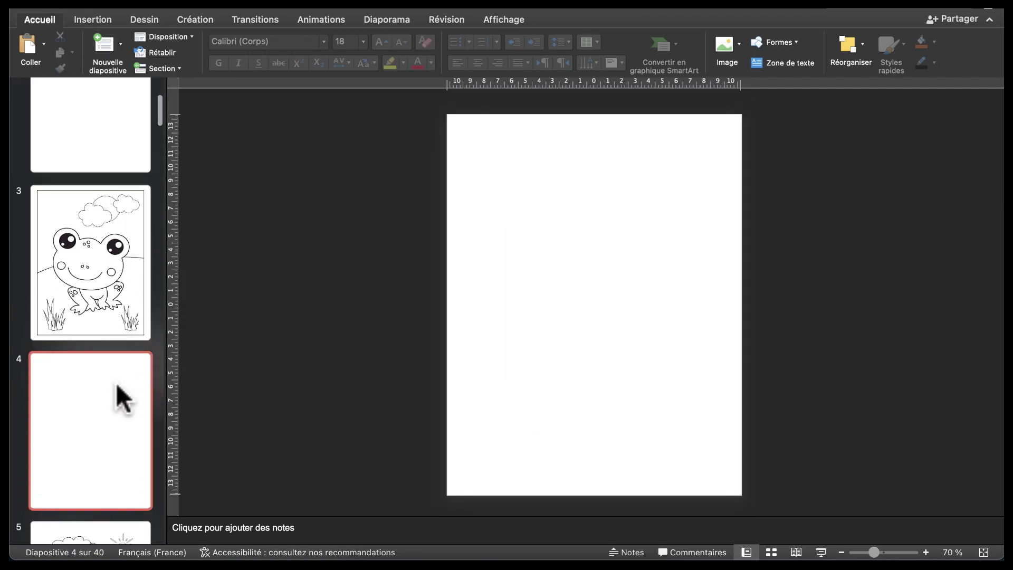
pyautogui.scroll(-5, 116, 383)
pyautogui.click(106, 389)
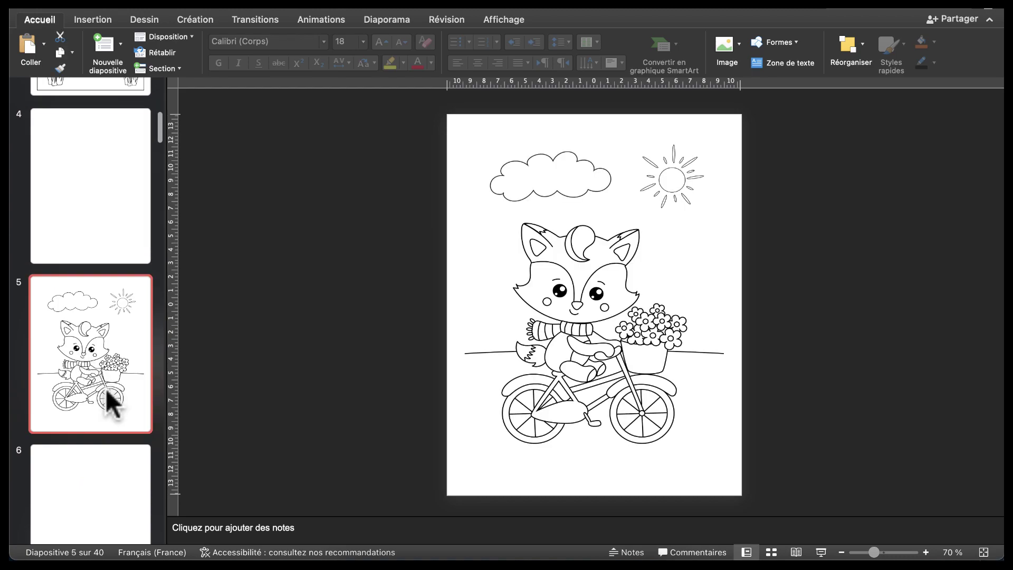
pyautogui.scroll(-5, 106, 388)
pyautogui.click(88, 327)
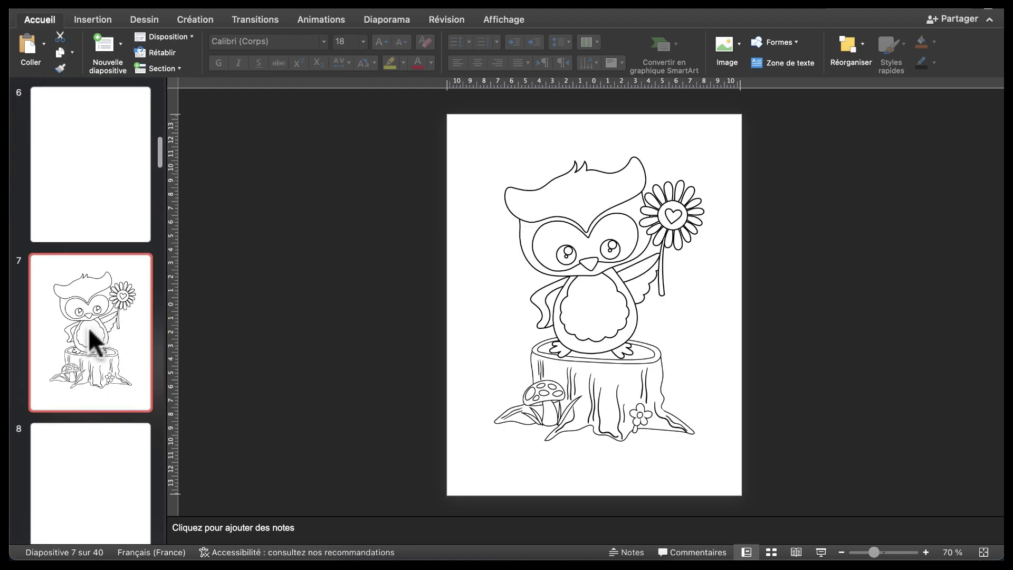
pyautogui.scroll(-5, 87, 328)
pyautogui.scroll(-5, 90, 270)
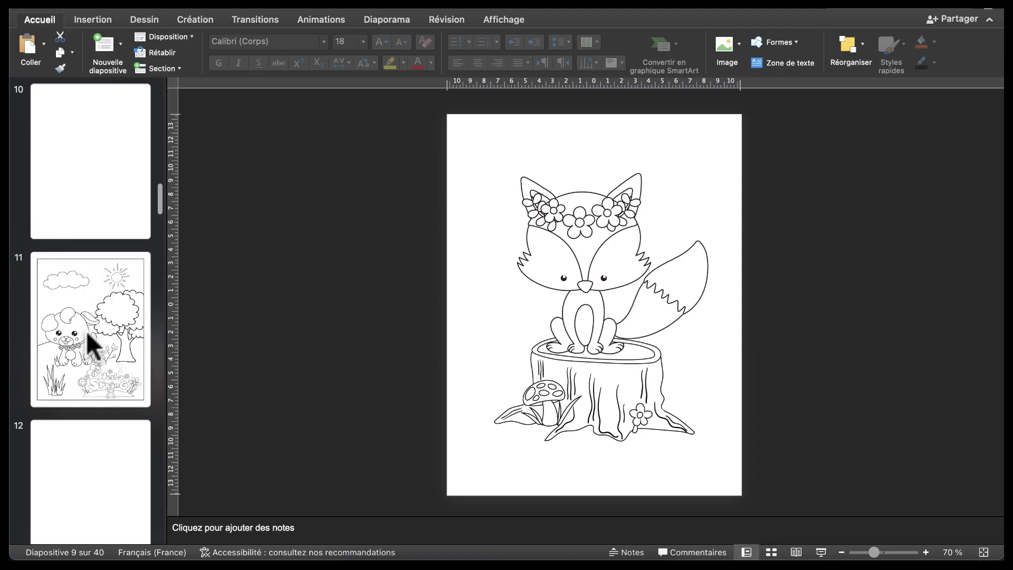
pyautogui.scroll(-5, 87, 331)
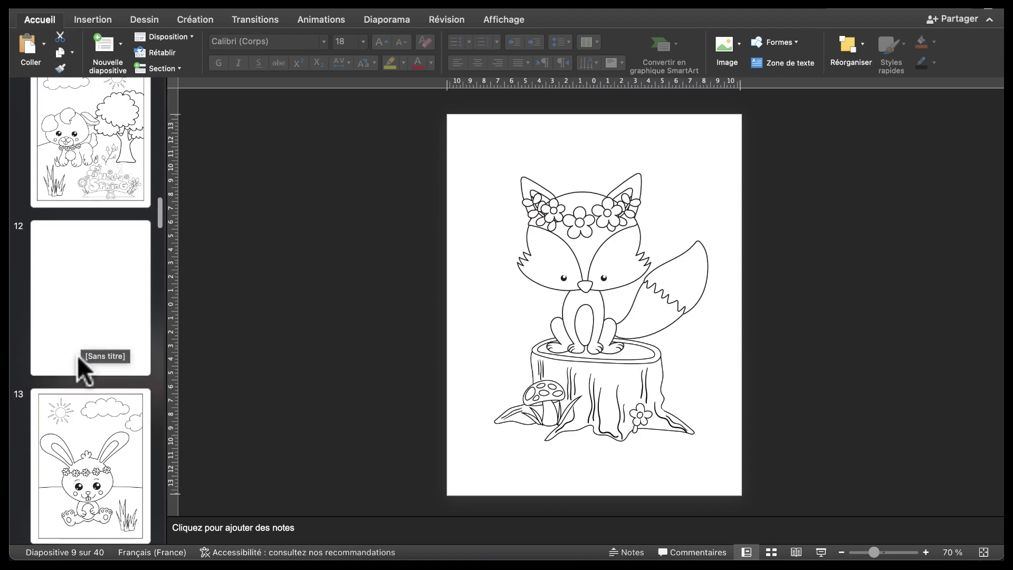
pyautogui.click(84, 266)
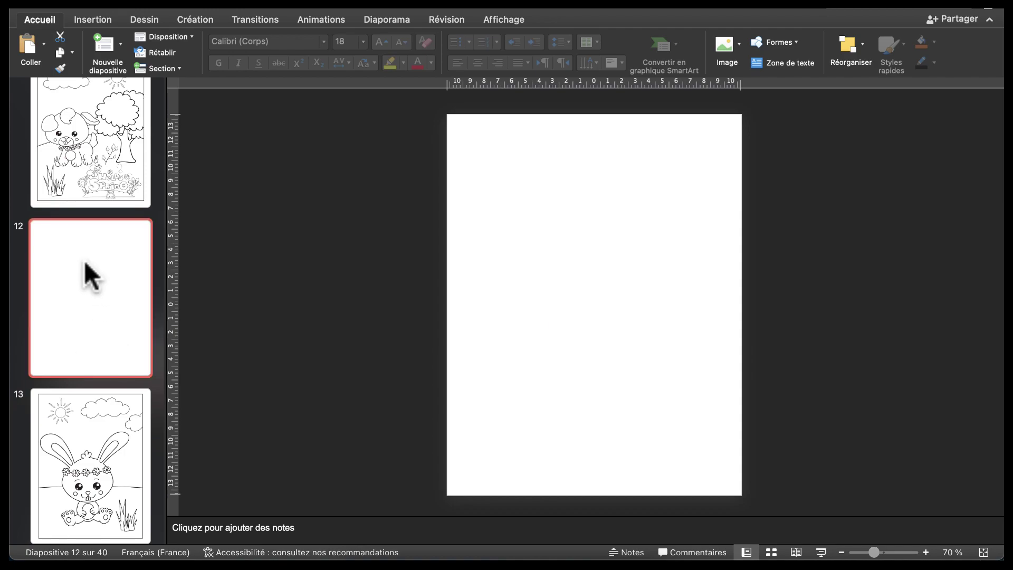
# - Review slides 12 to 22 of the book, checking the alternation of coloring pages and blank pages
pyautogui.scroll(-5, 90, 337)
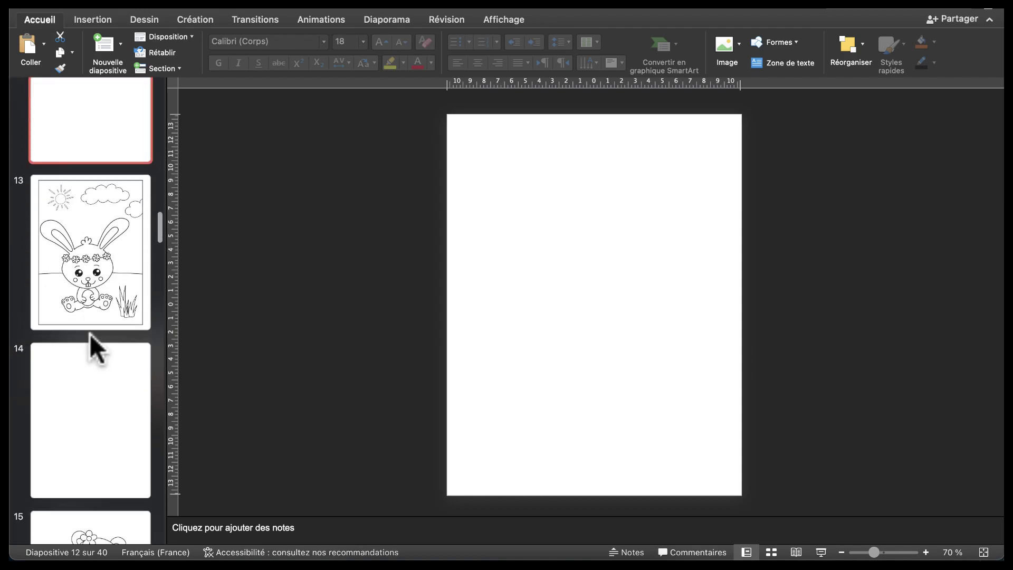
pyautogui.click(86, 270)
pyautogui.scroll(-3, 119, 372)
pyautogui.scroll(-5, 119, 372)
pyautogui.click(79, 501)
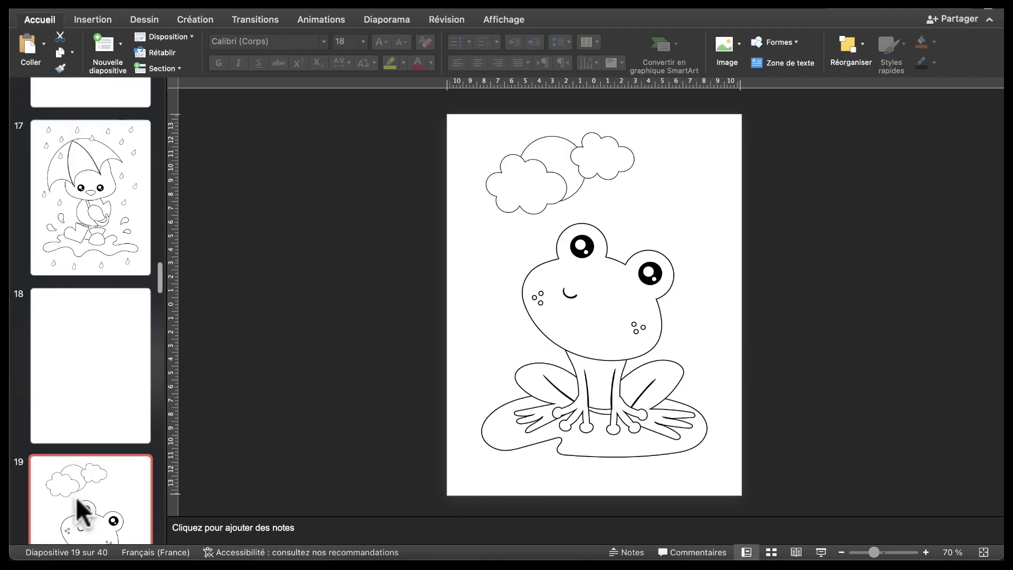
pyautogui.scroll(-2, 115, 483)
pyautogui.scroll(-5, 90, 465)
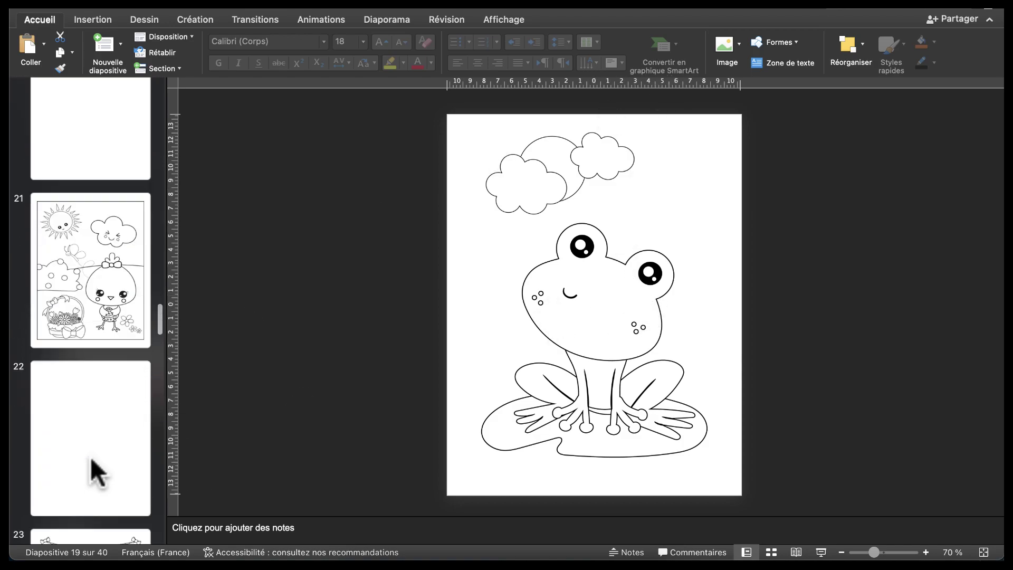
pyautogui.click(83, 306)
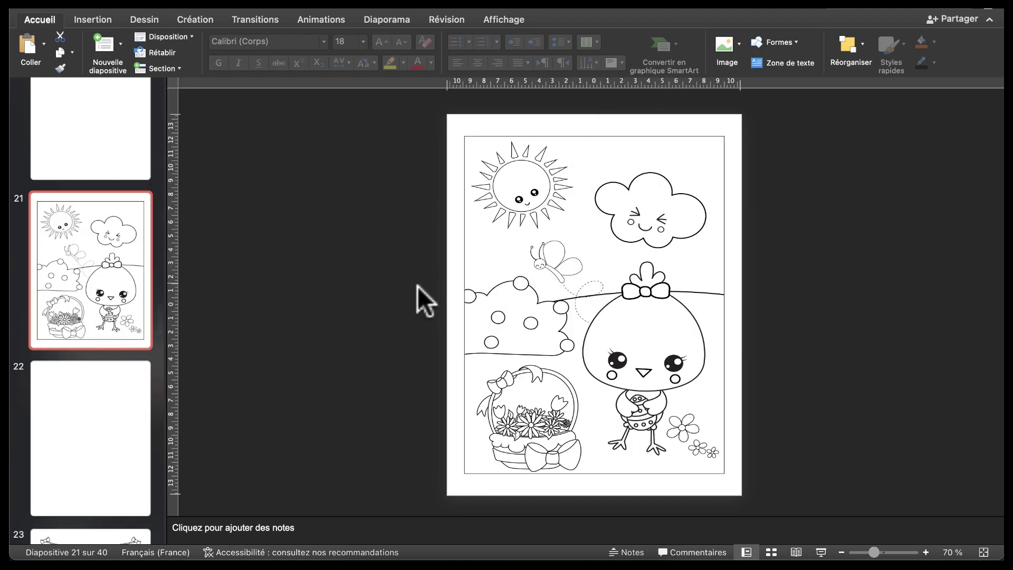
pyautogui.press('Up')
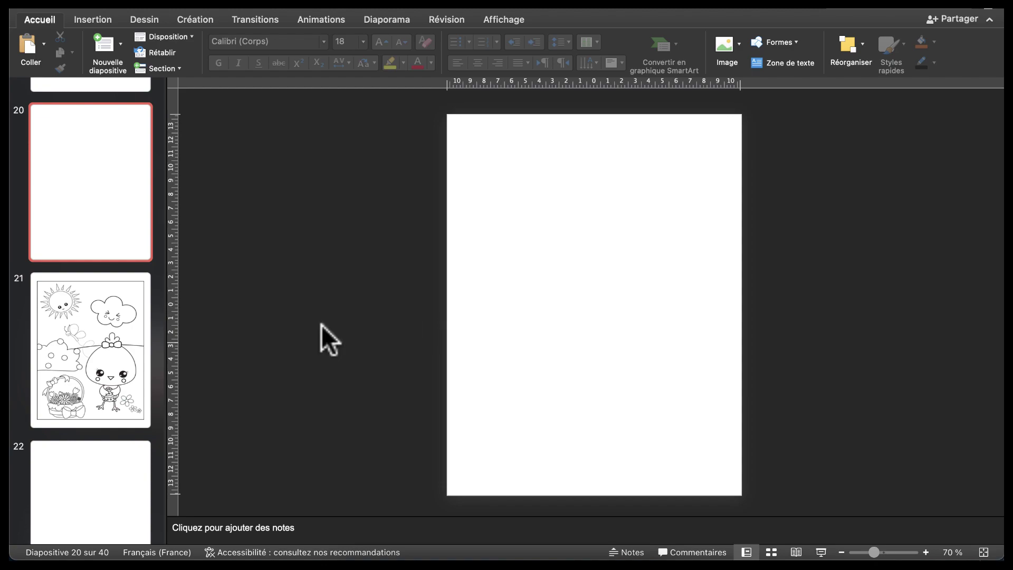
pyautogui.click(137, 360)
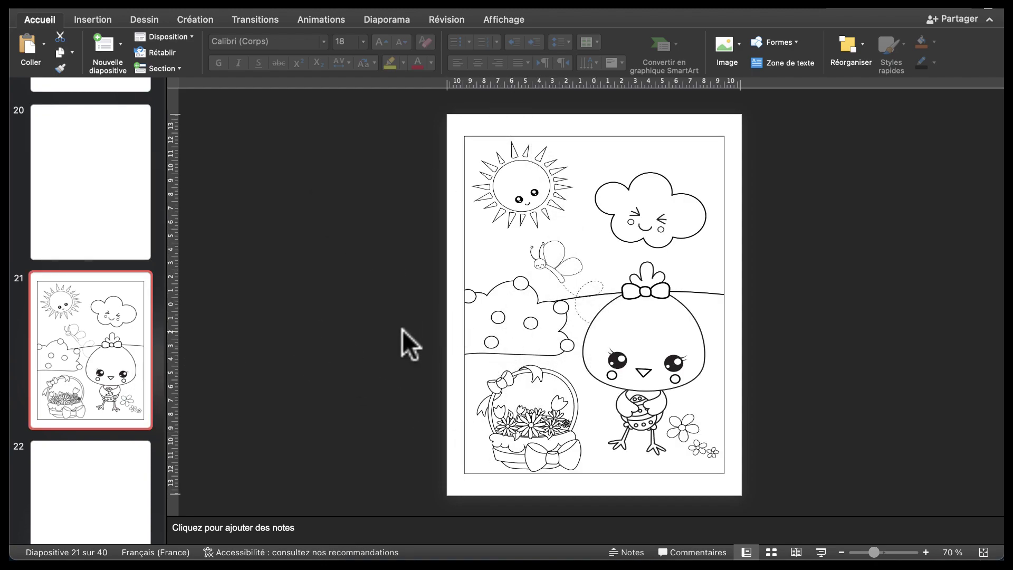
pyautogui.press('Up')
pyautogui.scroll(20, 82, 350)
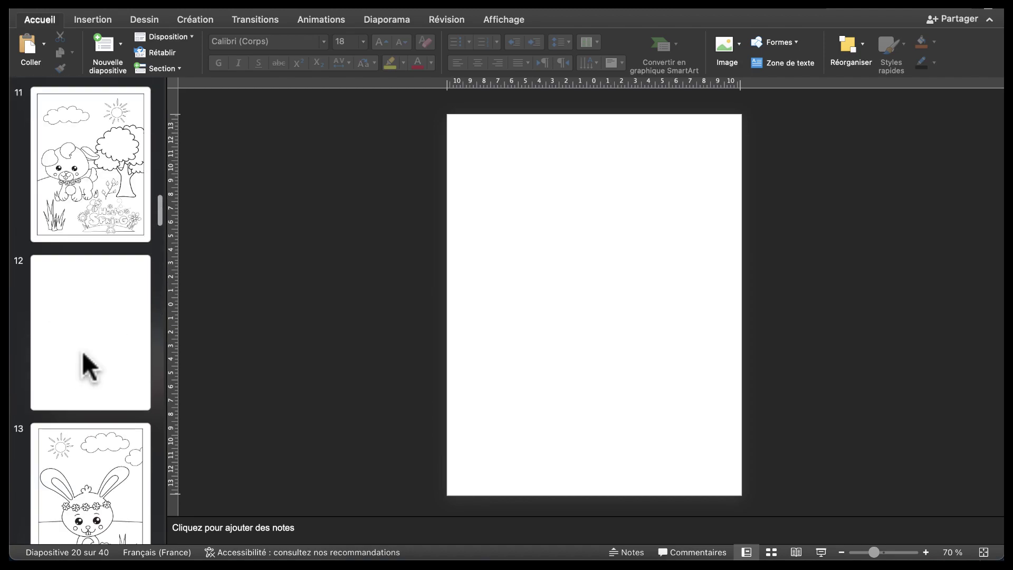
# - Go back to the start of the book and select blank slide 4 after the first frog page
pyautogui.scroll(-2, 82, 351)
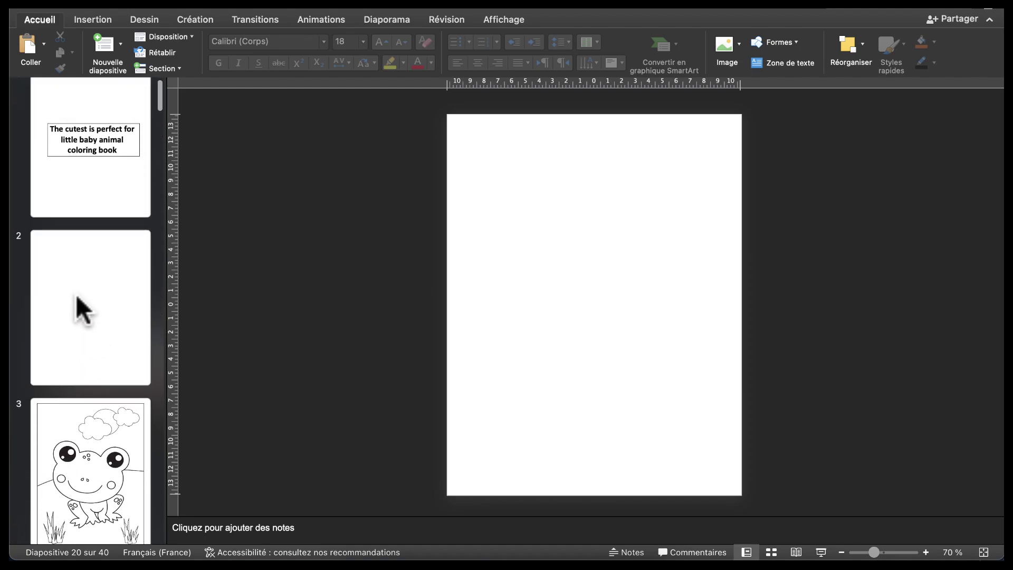
pyautogui.scroll(-6, 73, 374)
pyautogui.scroll(3, 73, 382)
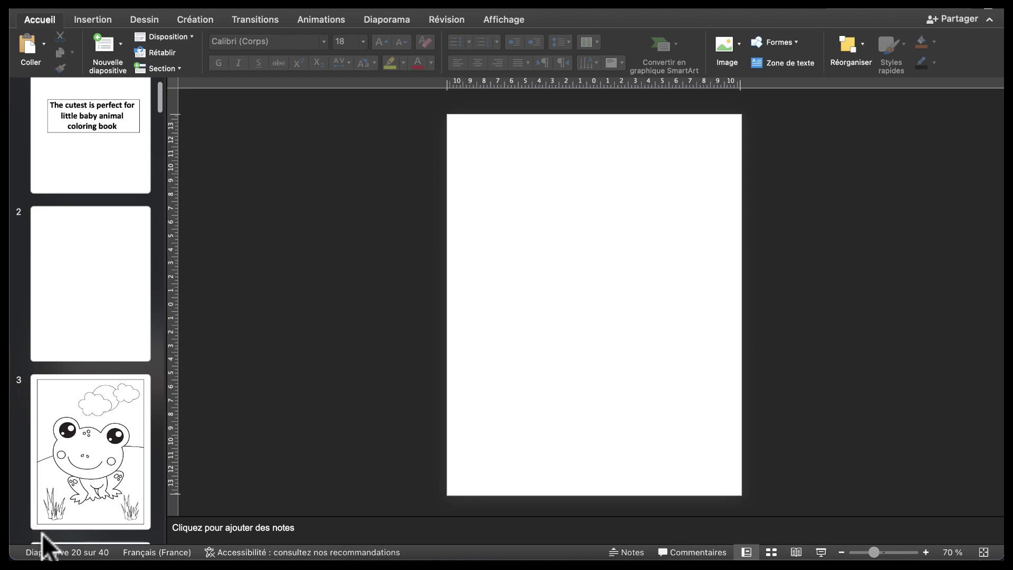
pyautogui.scroll(-4, 43, 534)
pyautogui.click(74, 426)
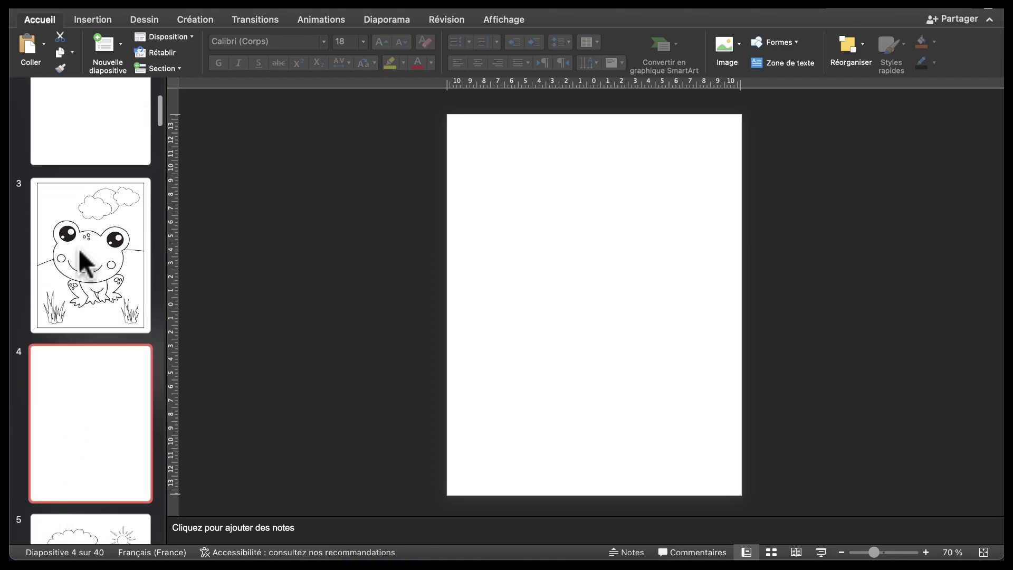
pyautogui.scroll(-5, 85, 460)
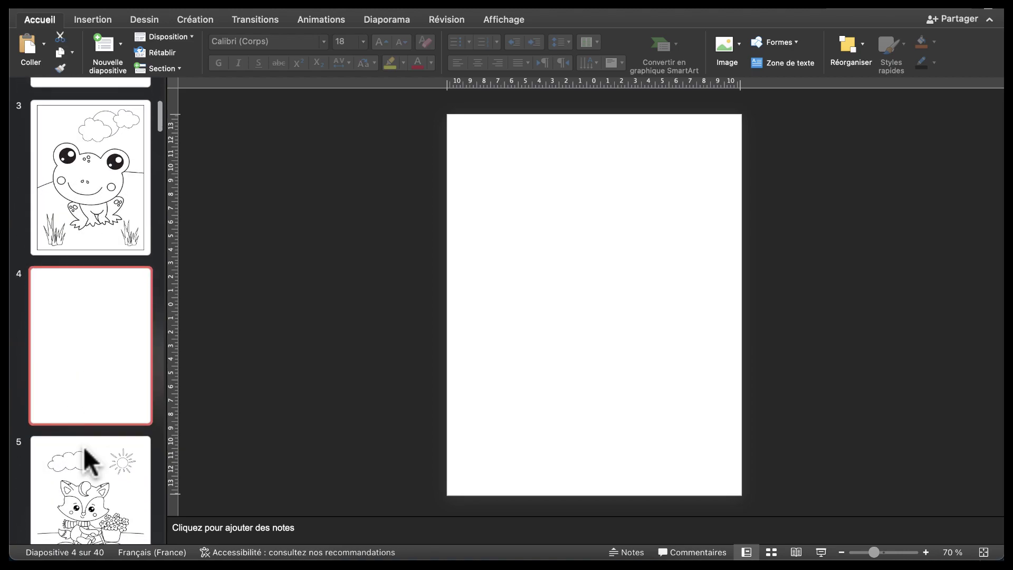
pyautogui.scroll(3, 84, 460)
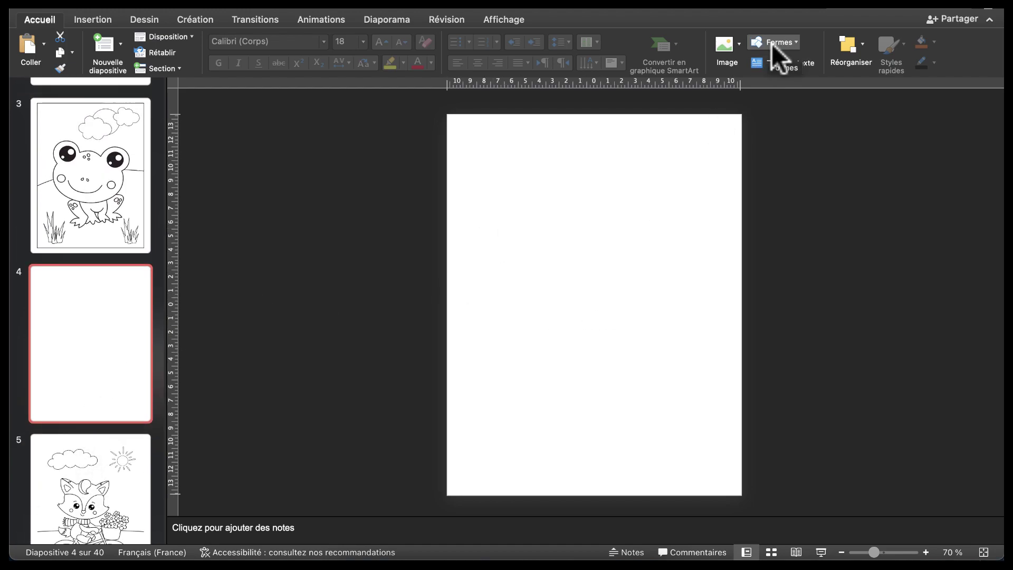
# - Draw an upper-left corner mark on slide 4 from a horizontal line about 4.4 cm long and a copied vertical line about 3.8 cm long
pyautogui.click(794, 41)
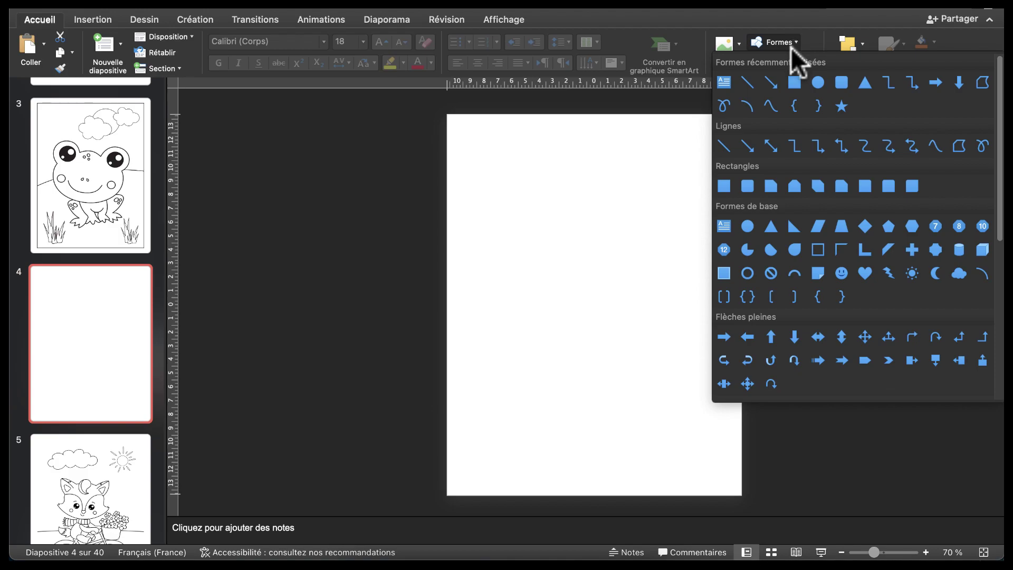
pyautogui.click(752, 85)
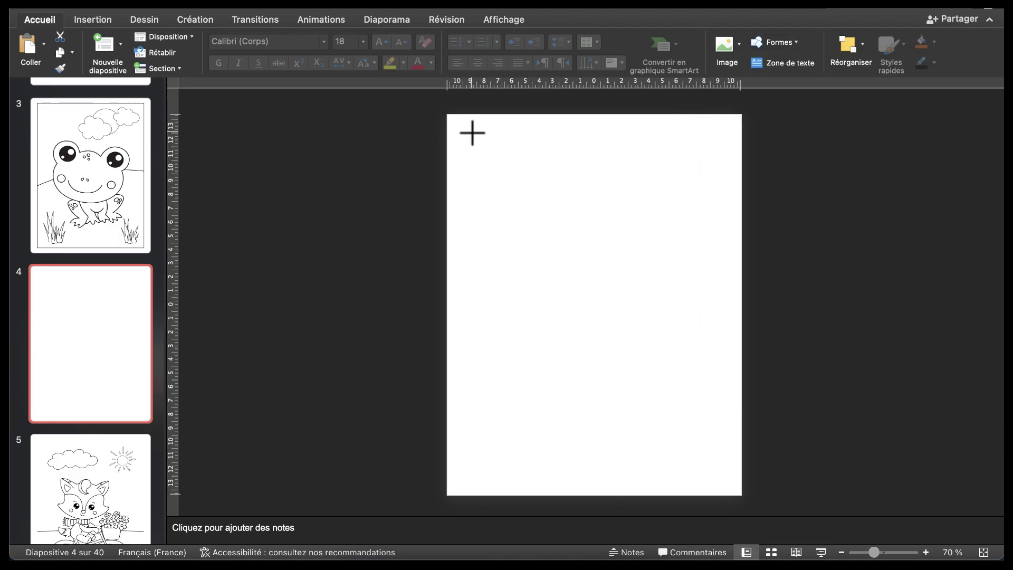
pyautogui.moveTo(471, 132)
pyautogui.mouseDown()
pyautogui.moveTo(505, 167)
pyautogui.moveTo(531, 132)
pyautogui.mouseUp()
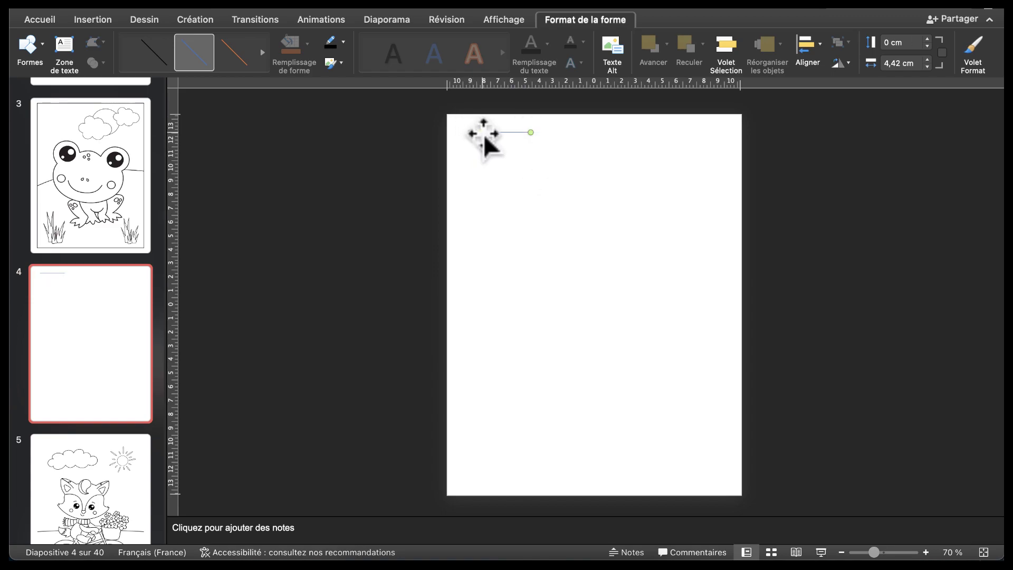
pyautogui.press('super+c')
pyautogui.press('super+v')
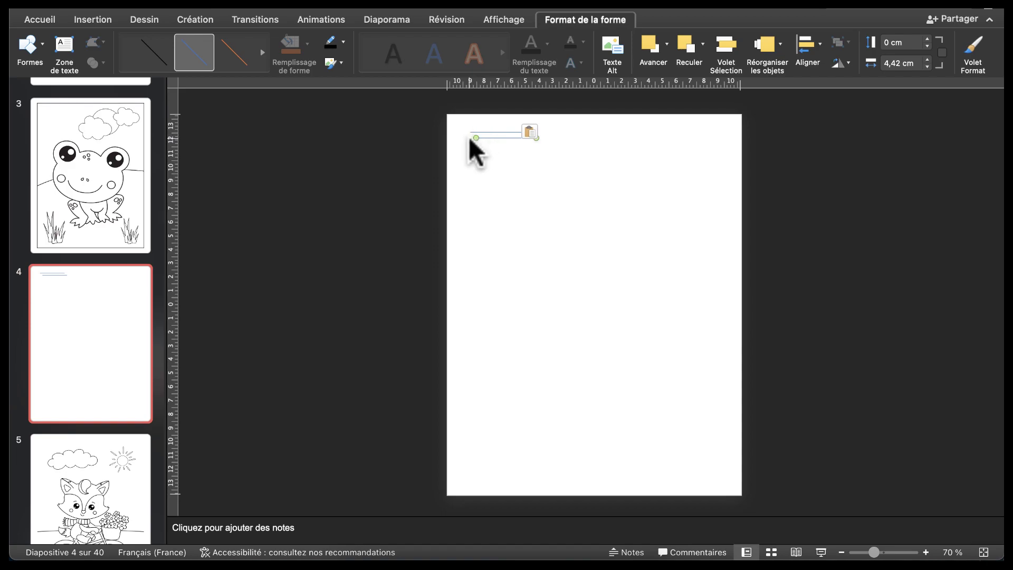
pyautogui.moveTo(477, 138); pyautogui.dragTo(470, 132)
pyautogui.moveTo(535, 138); pyautogui.dragTo(471, 183)
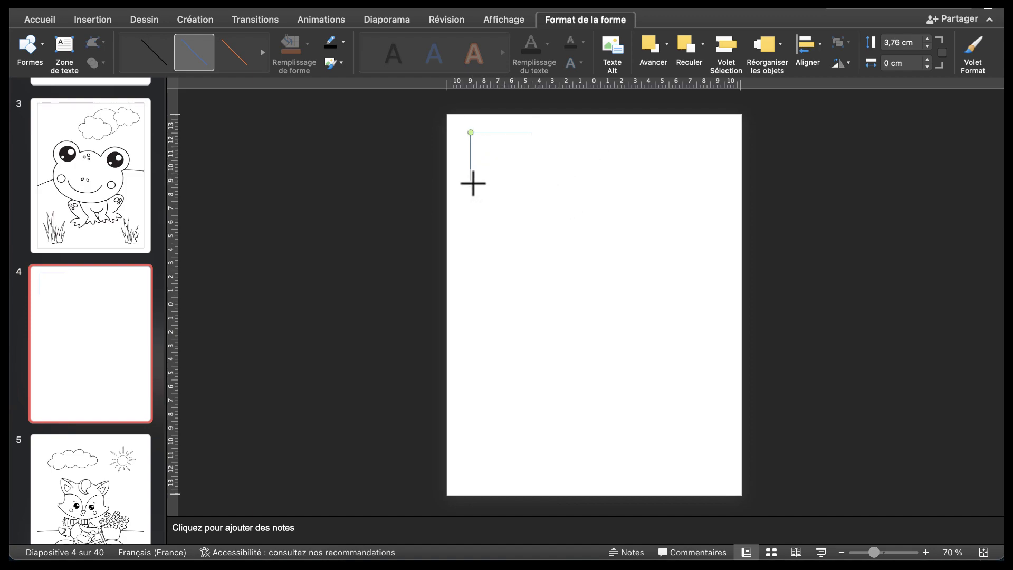
# - Set the outline of both corner mark lines to black
pyautogui.click(343, 42)
pyautogui.click(348, 105)
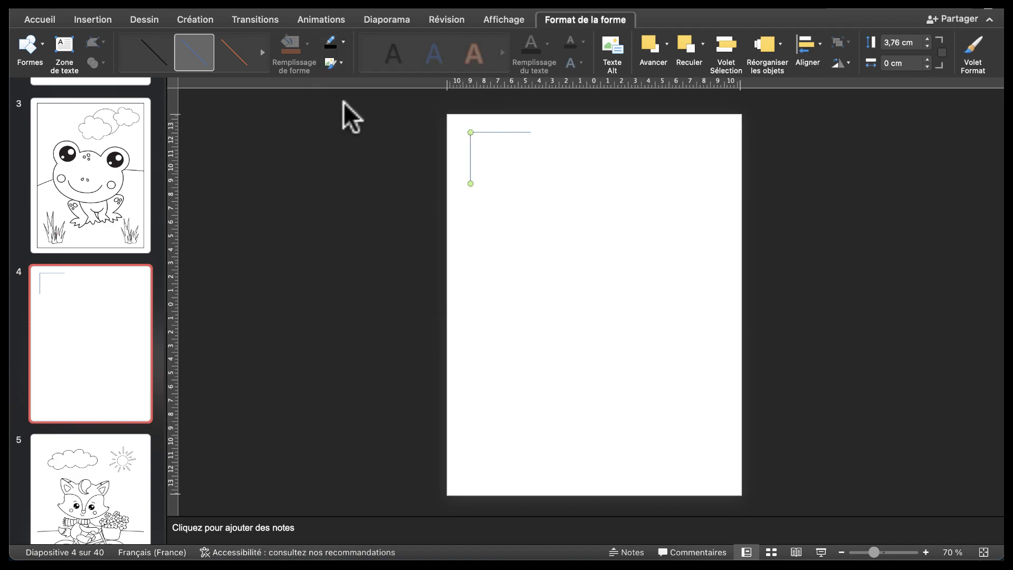
pyautogui.click(515, 132)
pyautogui.click(343, 42)
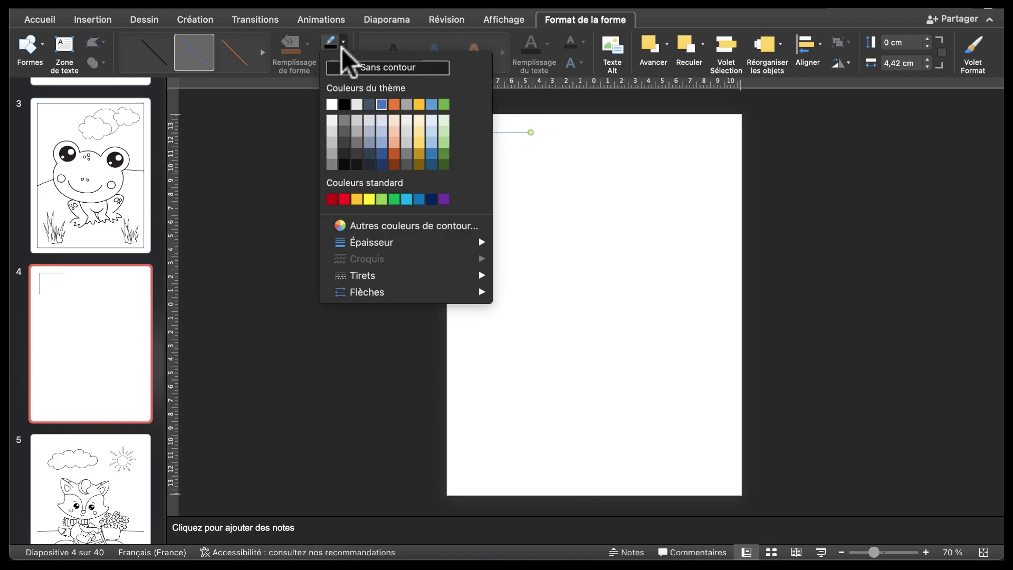
pyautogui.click(346, 104)
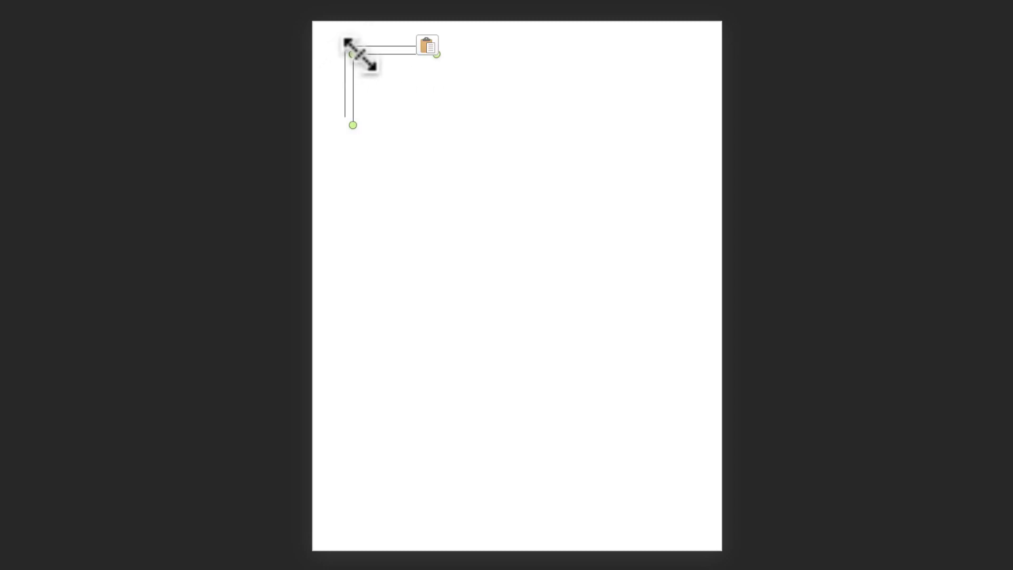
# - Place a copy of the corner mark in the page's lower-right corner, rearranging its two lines to mirror the upper-left mark
pyautogui.moveTo(348, 79); pyautogui.dragTo(612, 498)
pyautogui.moveTo(622, 458); pyautogui.dragTo(622, 531)
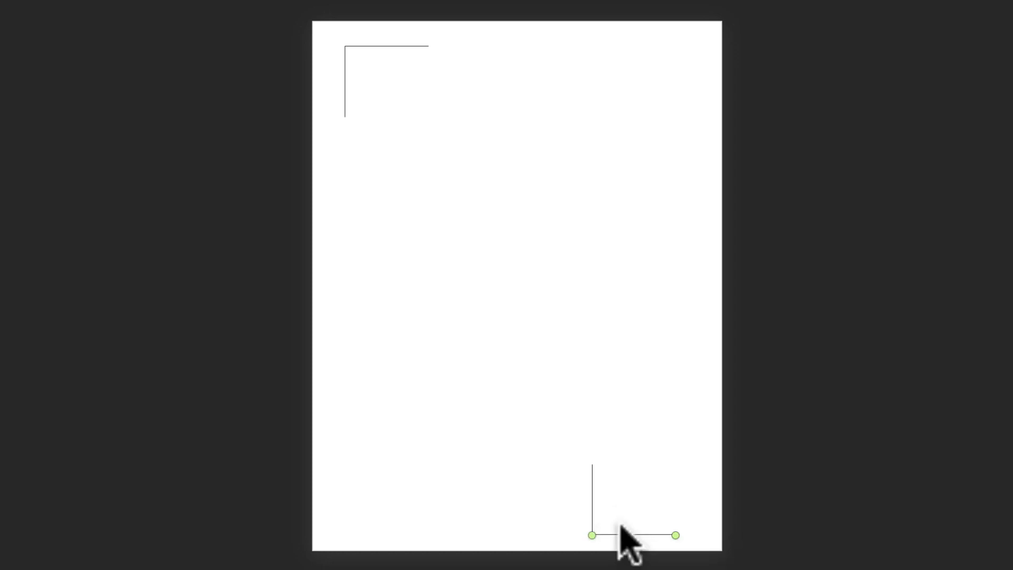
pyautogui.moveTo(593, 496); pyautogui.dragTo(677, 497)
pyautogui.keyDown('shift'); pyautogui.click(608, 535); pyautogui.keyUp('shift')
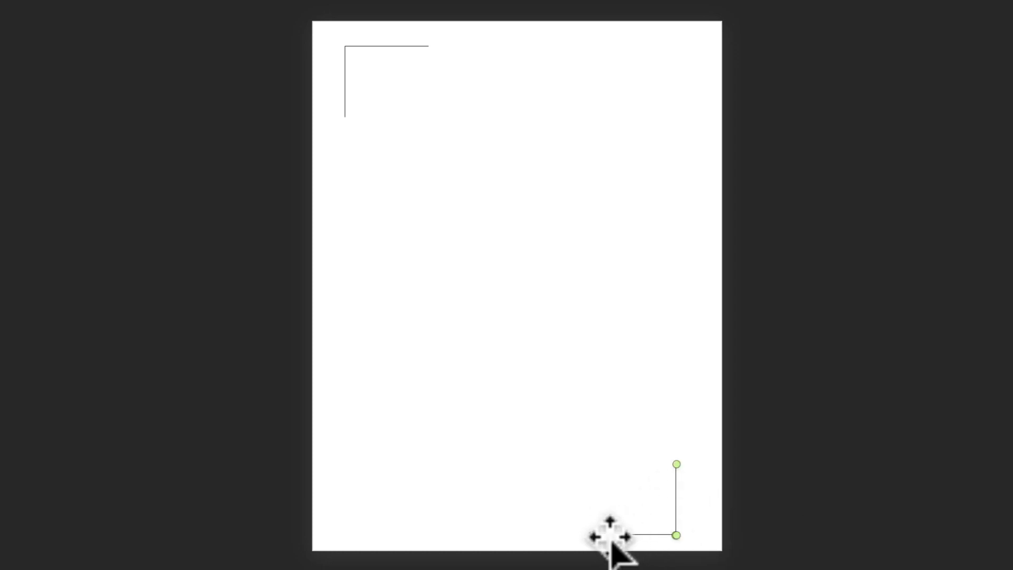
pyautogui.moveTo(678, 502); pyautogui.dragTo(695, 498)
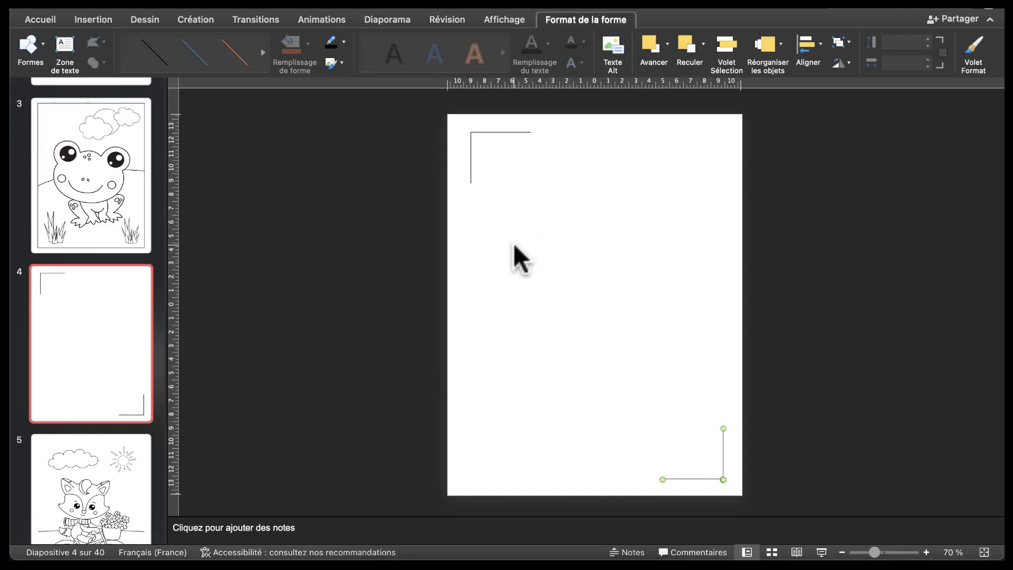
# - Undo all the corner mark lines on slide 4, back to a blank page
pyautogui.press('super+z')
pyautogui.press('super+z')
pyautogui.press('super+z')
pyautogui.press('super+z')
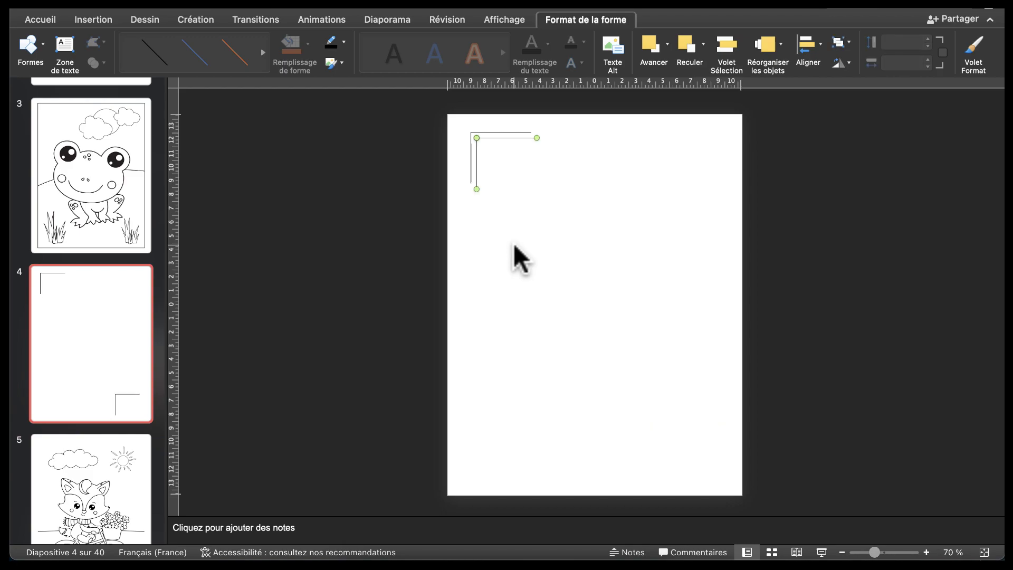
pyautogui.press('super+z')
pyautogui.press('super+z')
pyautogui.press('super+z')
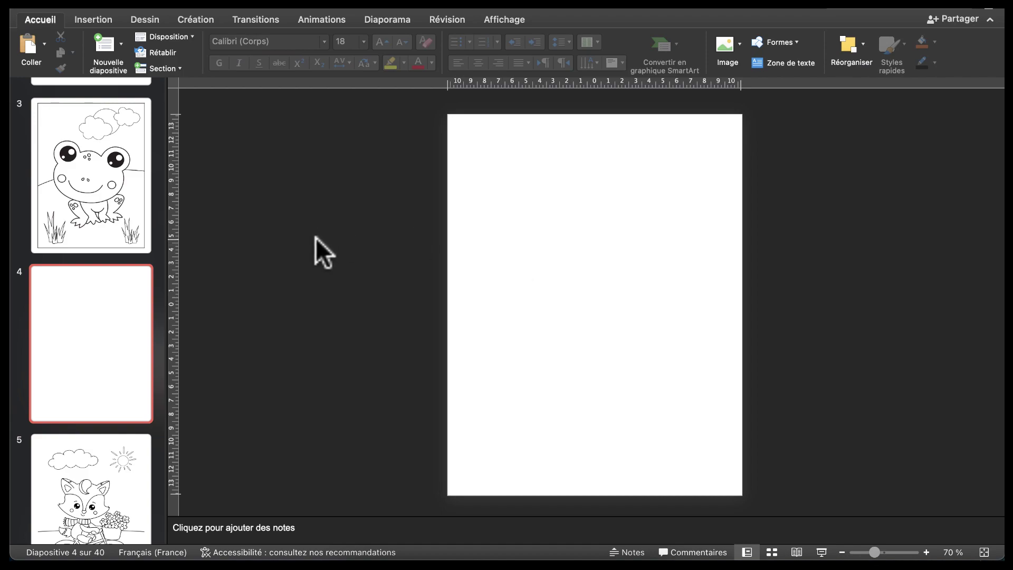
# - Draw a rectangle about 25.2 cm high and 19.2 cm wide on slide 4 and centre it on the page
pyautogui.click(781, 43)
pyautogui.click(794, 82)
pyautogui.moveTo(726, 130)
pyautogui.mouseDown()
pyautogui.moveTo(545, 439)
pyautogui.moveTo(468, 460)
pyautogui.moveTo(464, 473)
pyautogui.mouseUp()
pyautogui.moveTo(595, 287); pyautogui.dragTo(592, 295)
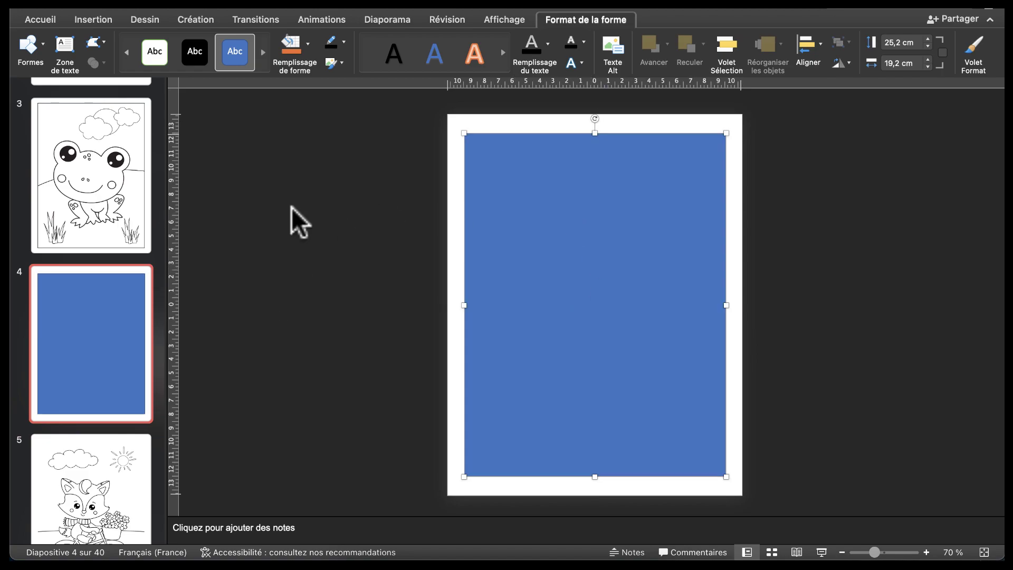
# - Apply the white theme style to the rectangle on slide 4 and set its outline to black
pyautogui.click(154, 52)
pyautogui.click(362, 210)
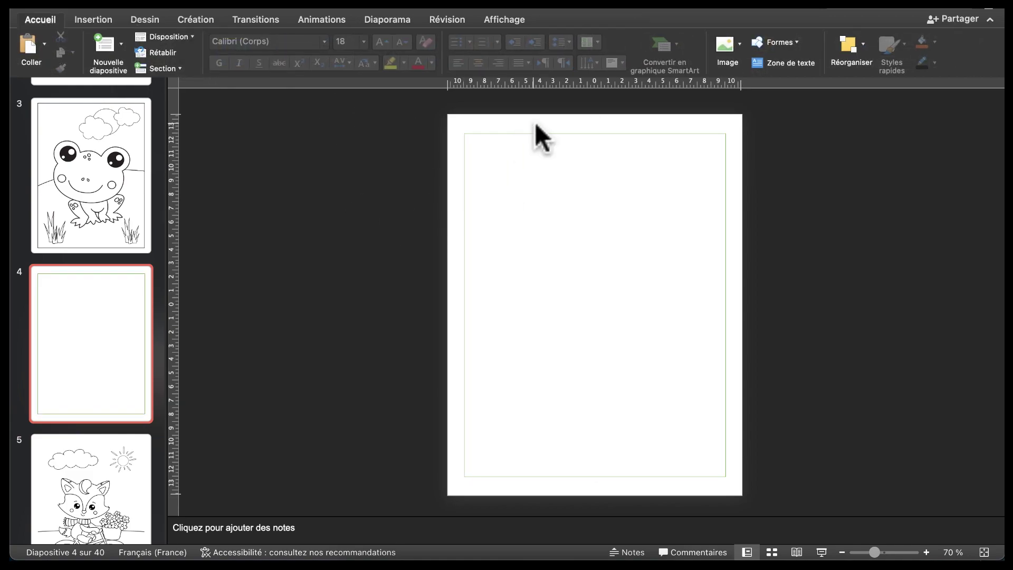
pyautogui.click(520, 134)
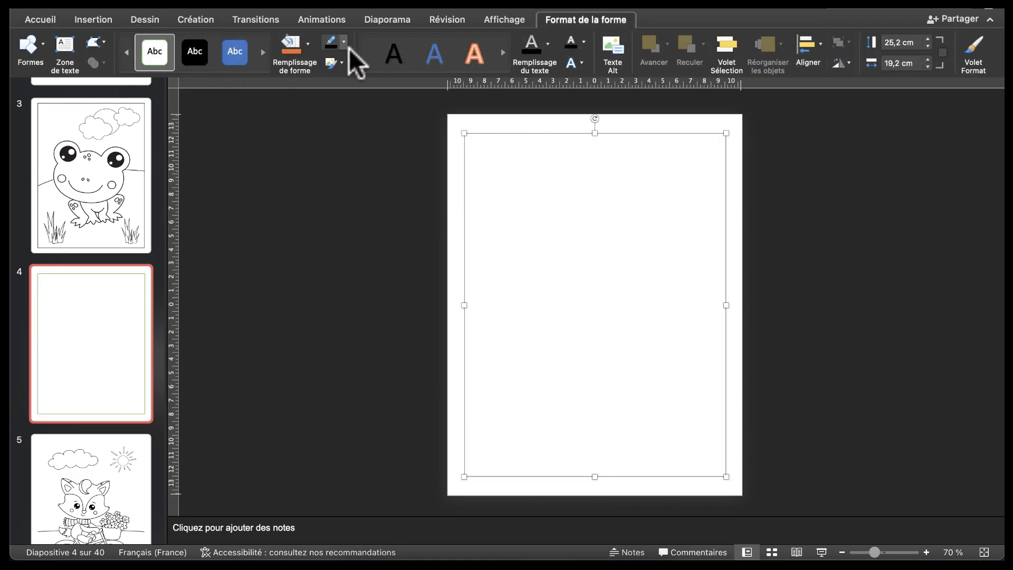
pyautogui.click(341, 37)
pyautogui.click(344, 104)
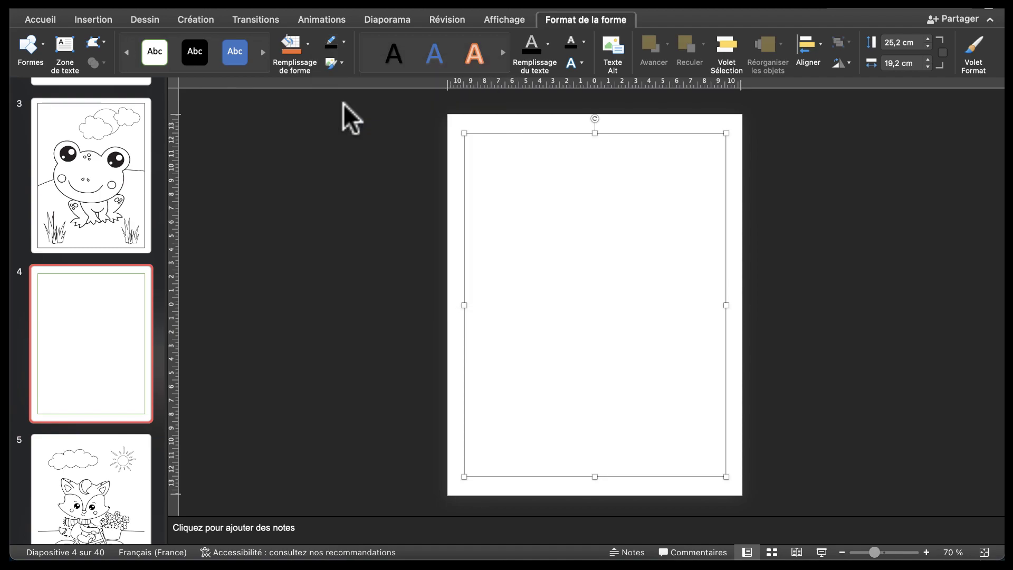
pyautogui.click(403, 296)
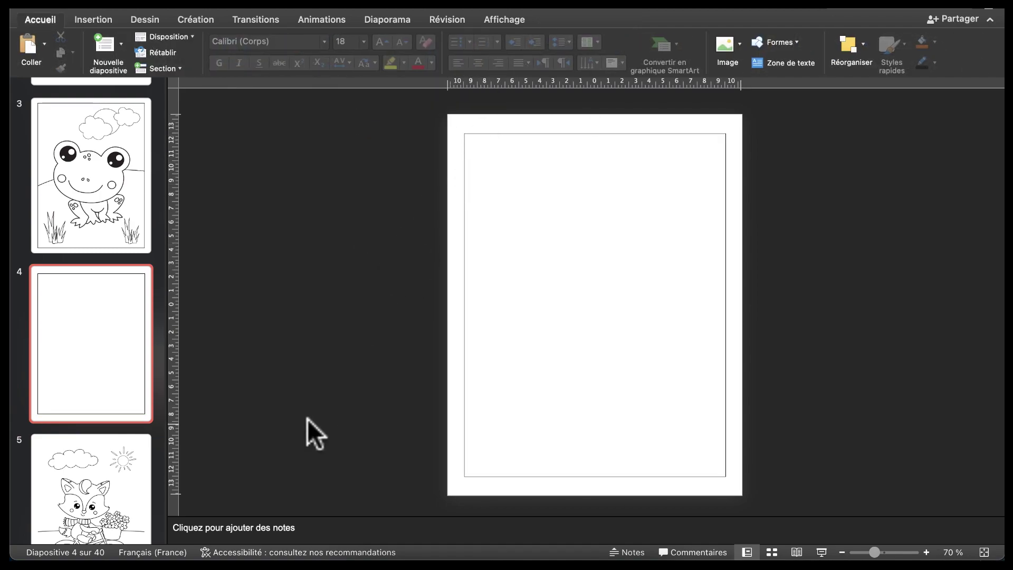
# - Copy the black-outlined frame from slide 4 and paste it onto blank slide 6 after the fox page
pyautogui.scroll(-4, 258, 355)
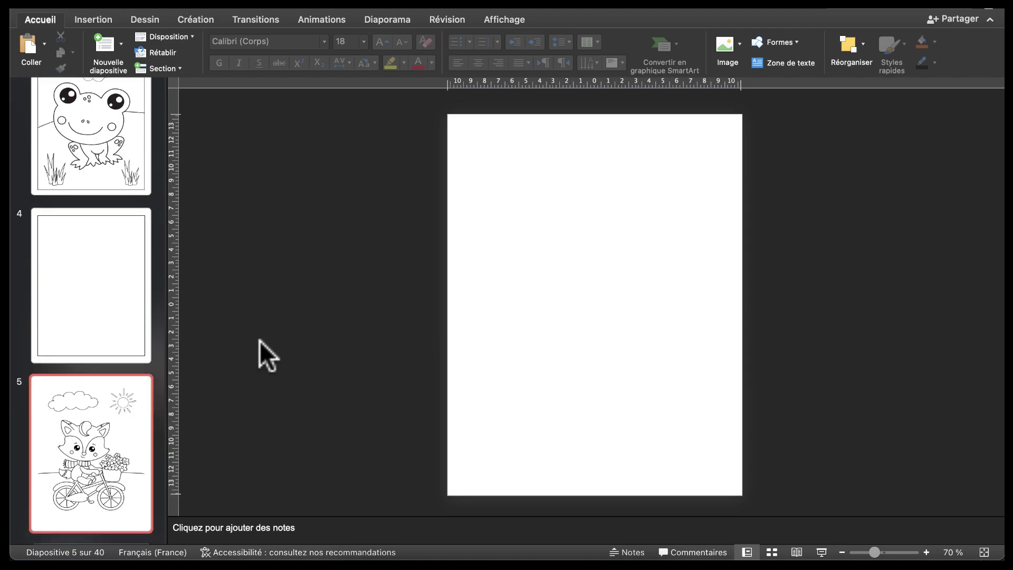
pyautogui.scroll(2, 123, 285)
pyautogui.click(90, 222)
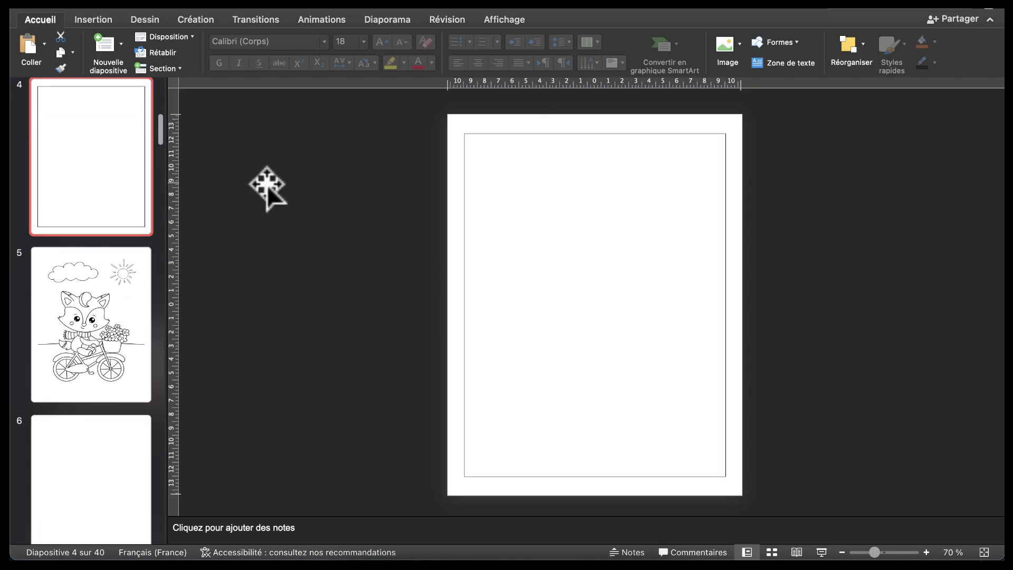
pyautogui.click(492, 136)
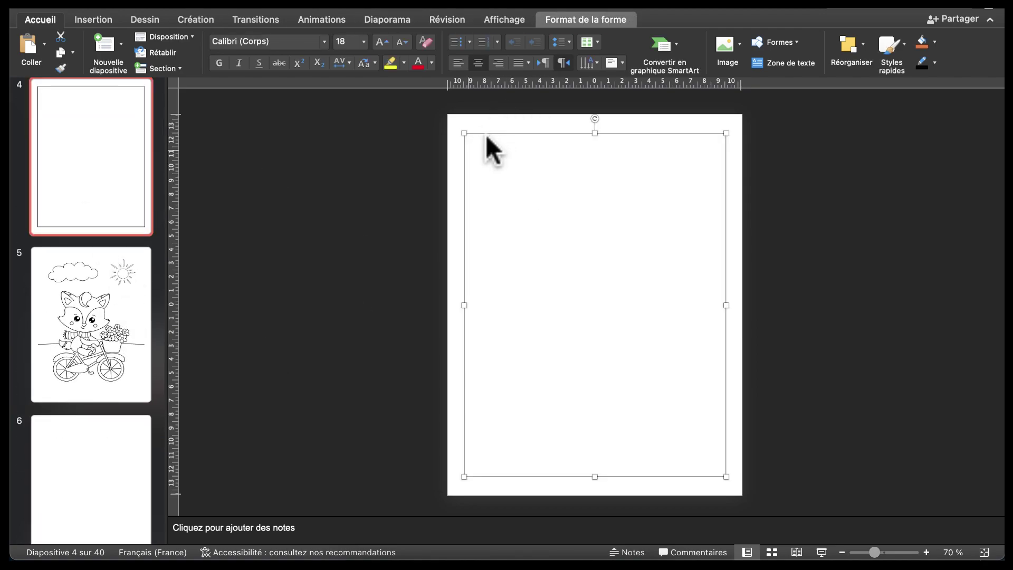
pyautogui.scroll(-2, 141, 394)
pyautogui.click(95, 407)
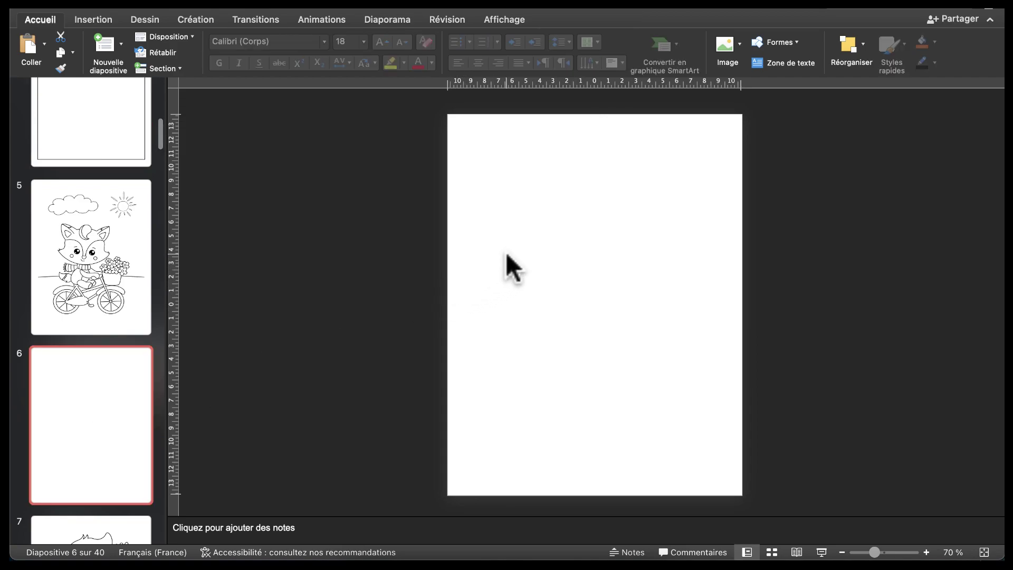
pyautogui.press('super+v')
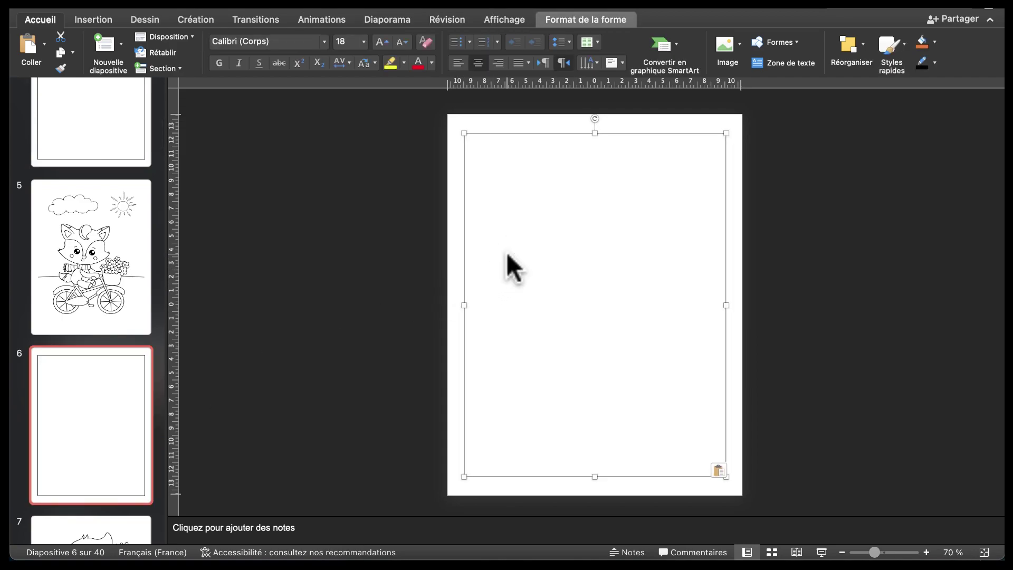
# - Paste the copied black-outlined frame onto blank slide 8 after the owl page
pyautogui.click(412, 315)
pyautogui.press('pagedown')
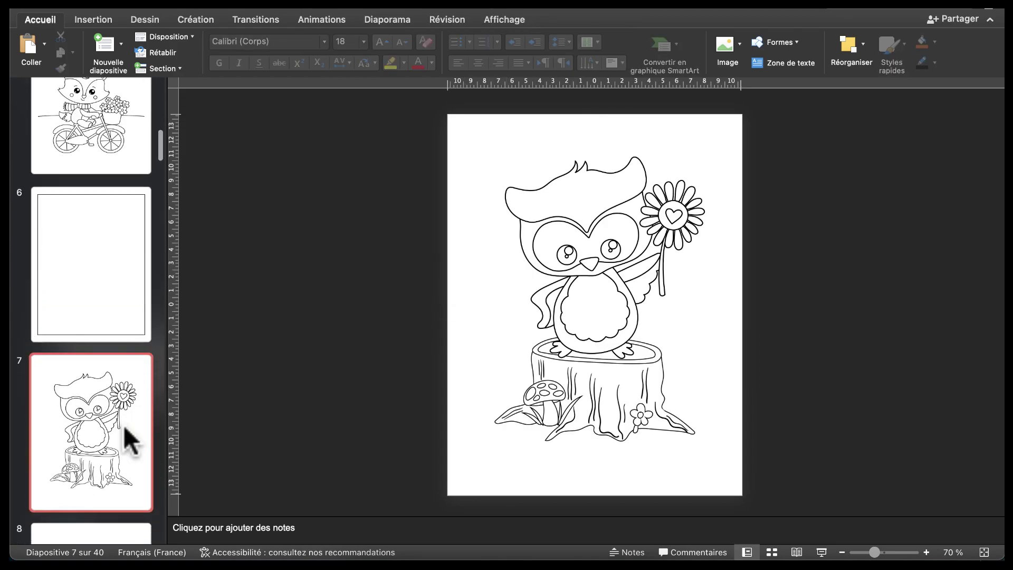
pyautogui.scroll(-2, 126, 432)
pyautogui.click(99, 436)
pyautogui.press('super+v')
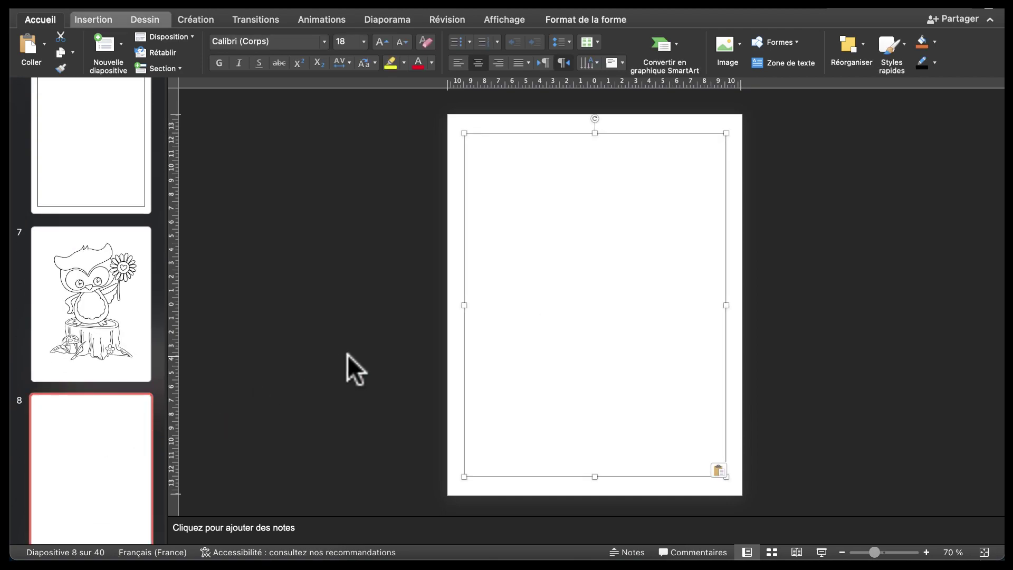
# - Paste the black-outlined frame onto blank slide 10 after the page with the fox on a stump
pyautogui.scroll(-5, 134, 374)
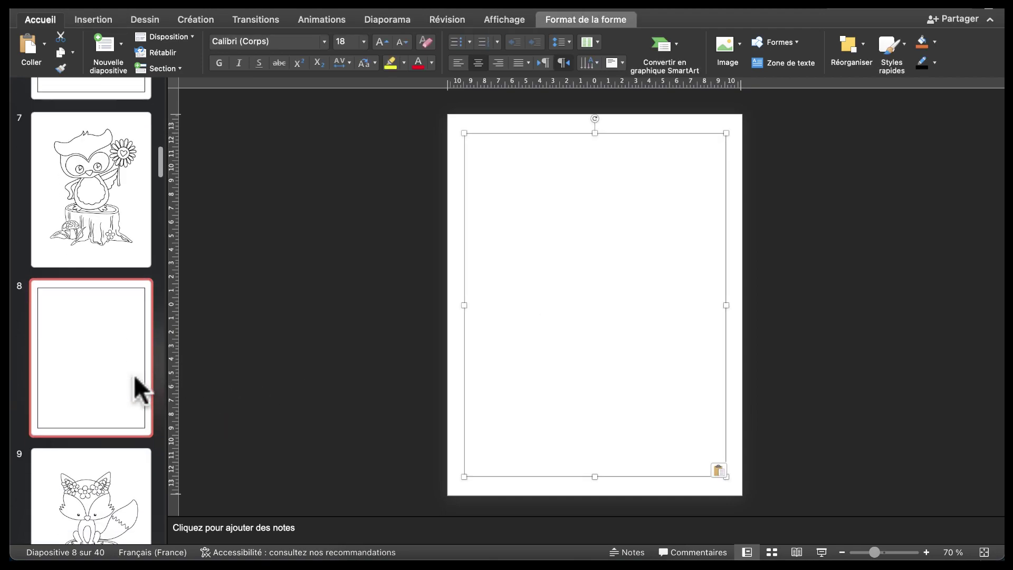
pyautogui.click(102, 394)
pyautogui.press('super+v')
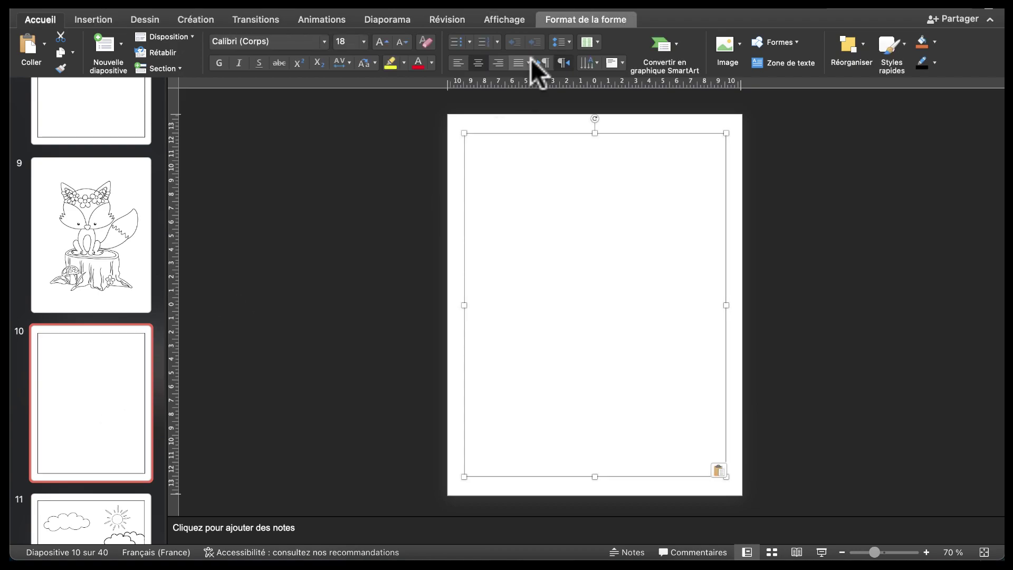
pyautogui.click(715, 9)
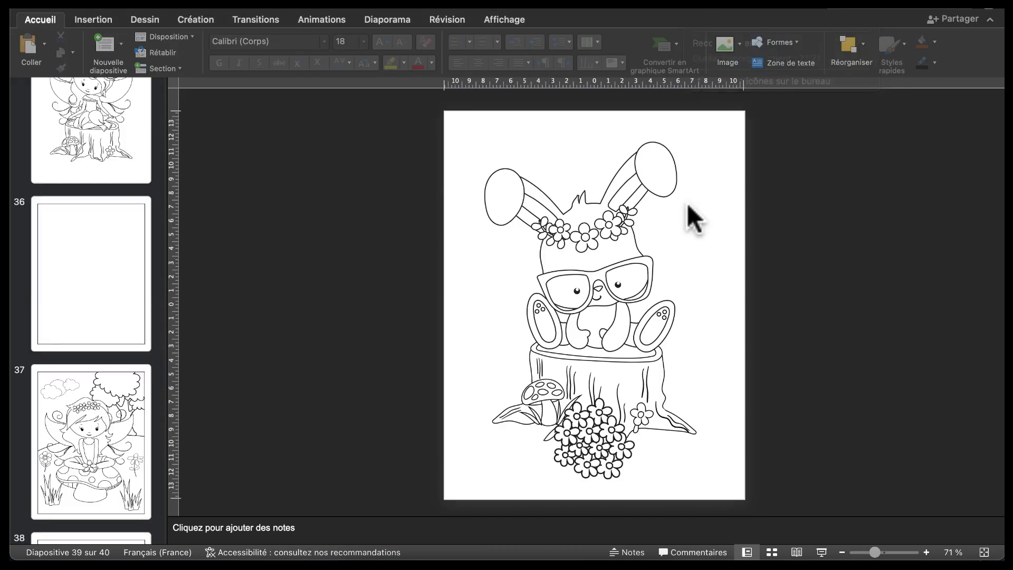
# - Review the slides from the end of the book back to the title page, and check the frame on slide 2
pyautogui.scroll(15, 82, 319)
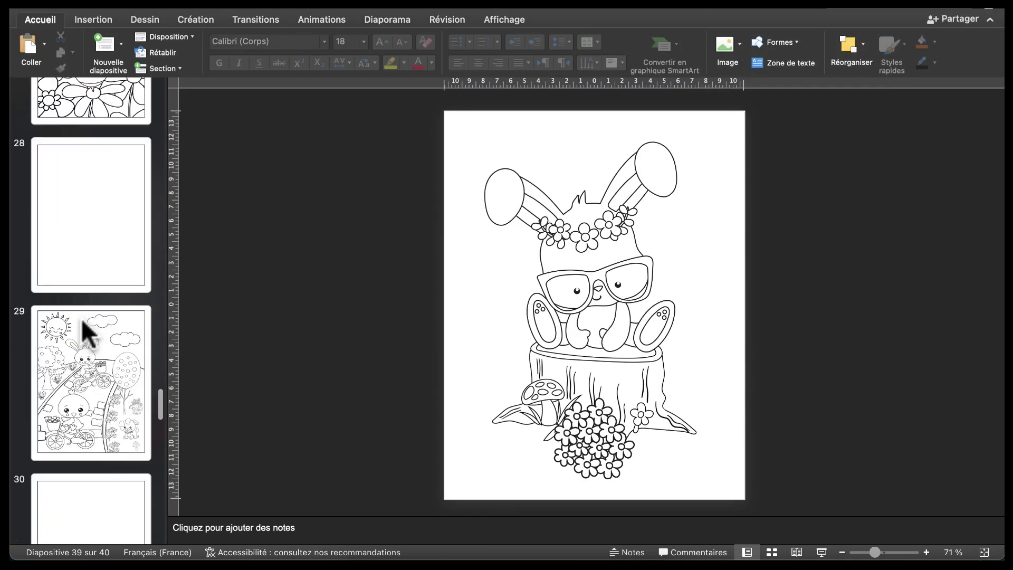
pyautogui.scroll(6, 81, 319)
pyautogui.scroll(7, 87, 264)
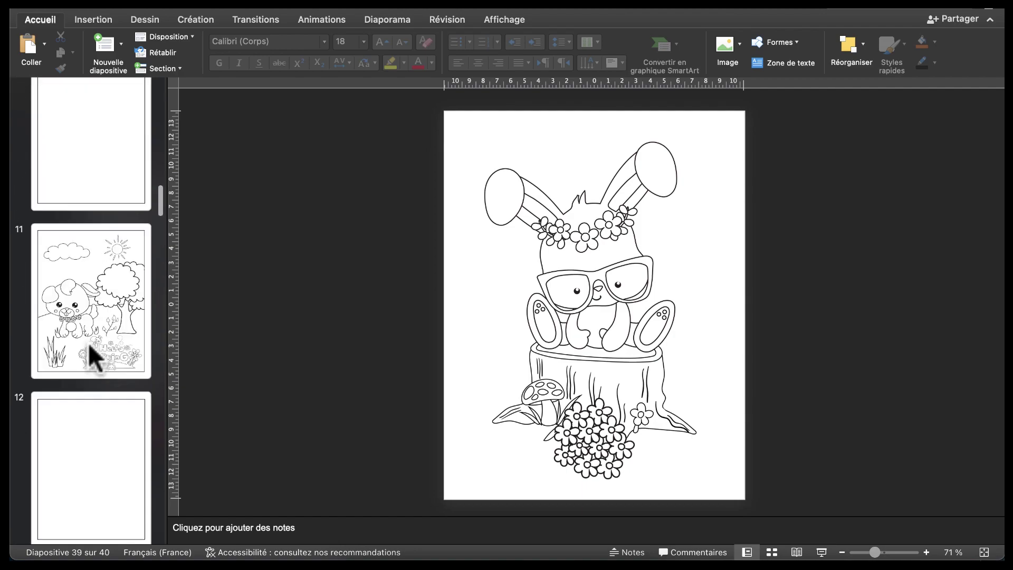
pyautogui.scroll(1, 89, 345)
pyautogui.scroll(4, 89, 347)
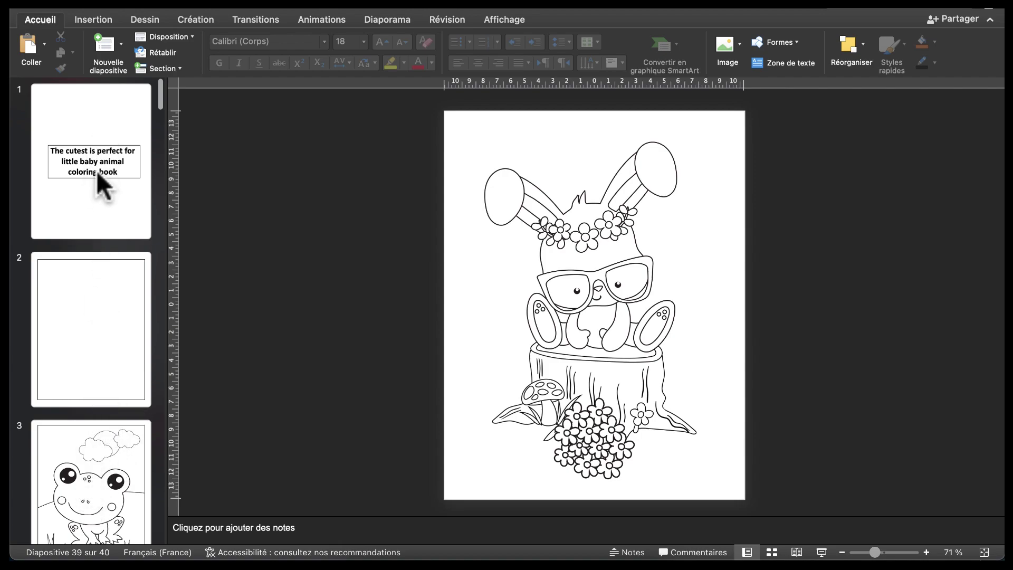
pyautogui.click(83, 299)
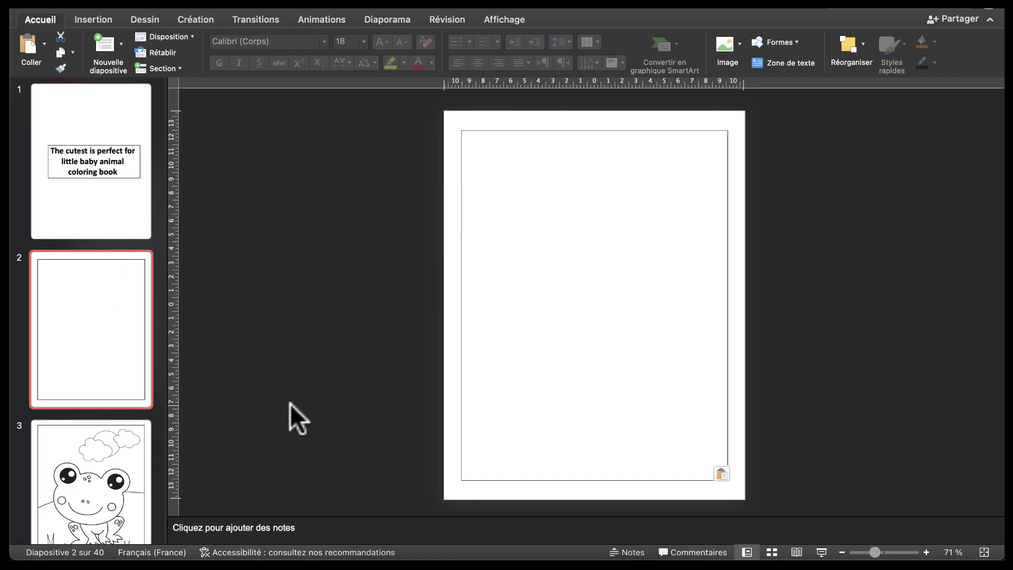
pyautogui.scroll(-3, 76, 477)
pyautogui.scroll(3, 76, 486)
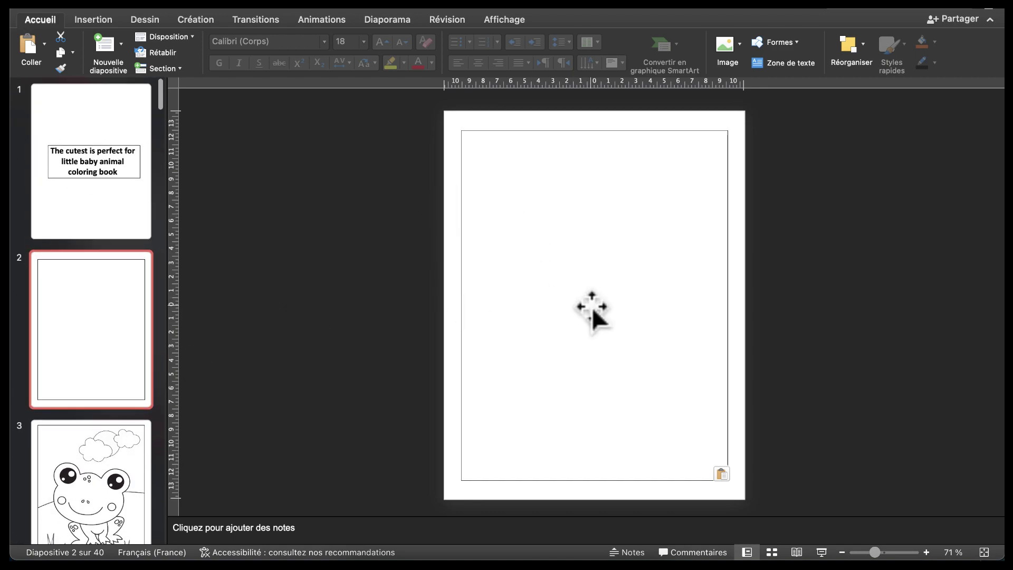
pyautogui.scroll(-20, 55, 422)
pyautogui.scroll(20, 55, 422)
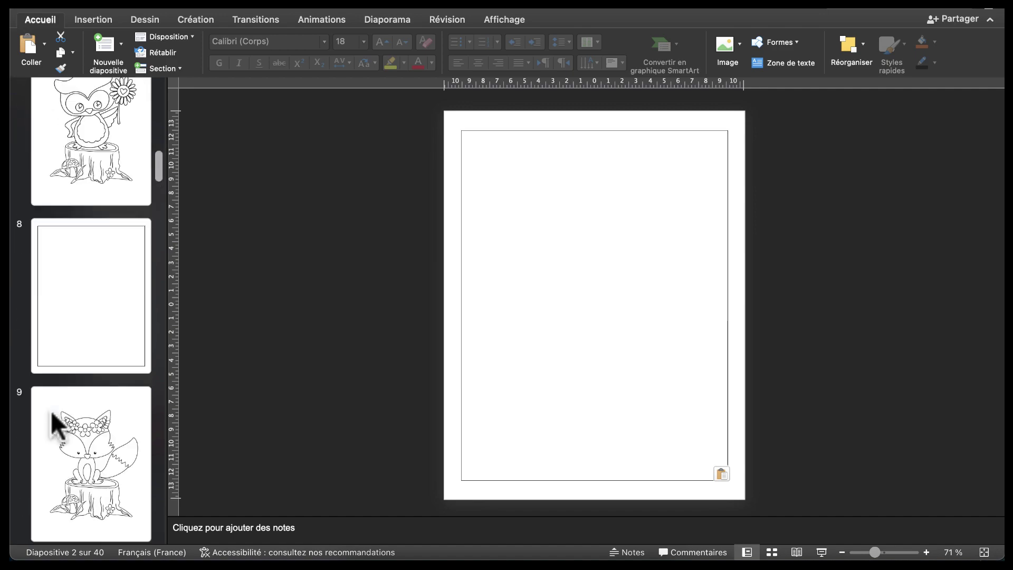
# - Show all slides in the slide sorter to check the framed blank pages between the images, and return to the normal view
pyautogui.click(771, 553)
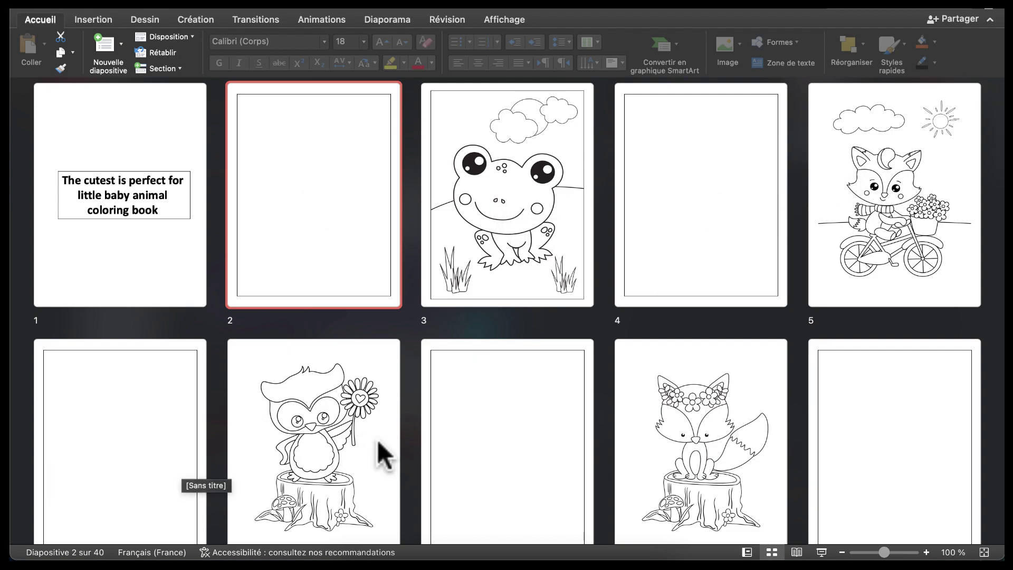
pyautogui.scroll(-5, 378, 439)
pyautogui.scroll(-15, 378, 440)
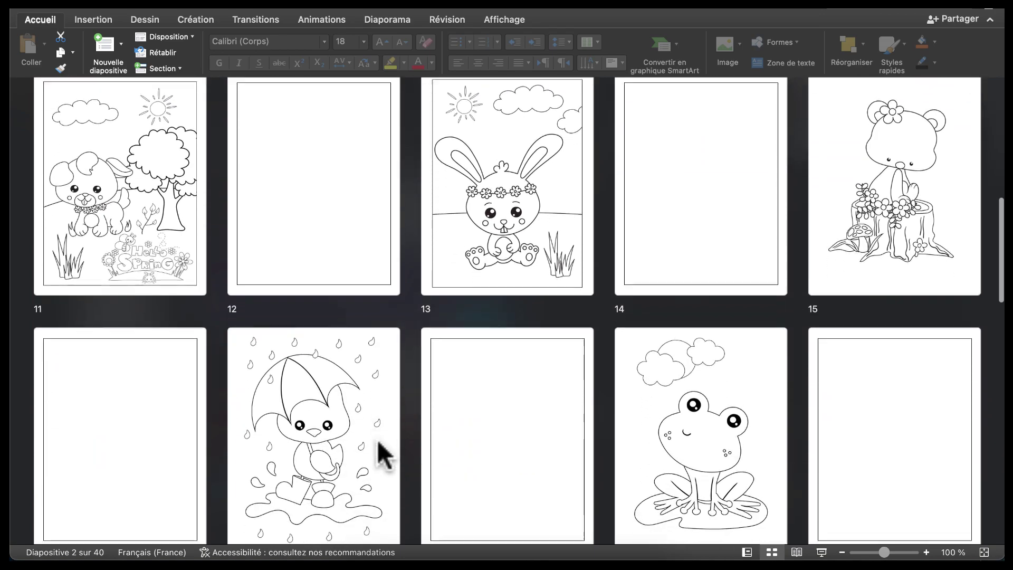
pyautogui.scroll(-12, 378, 440)
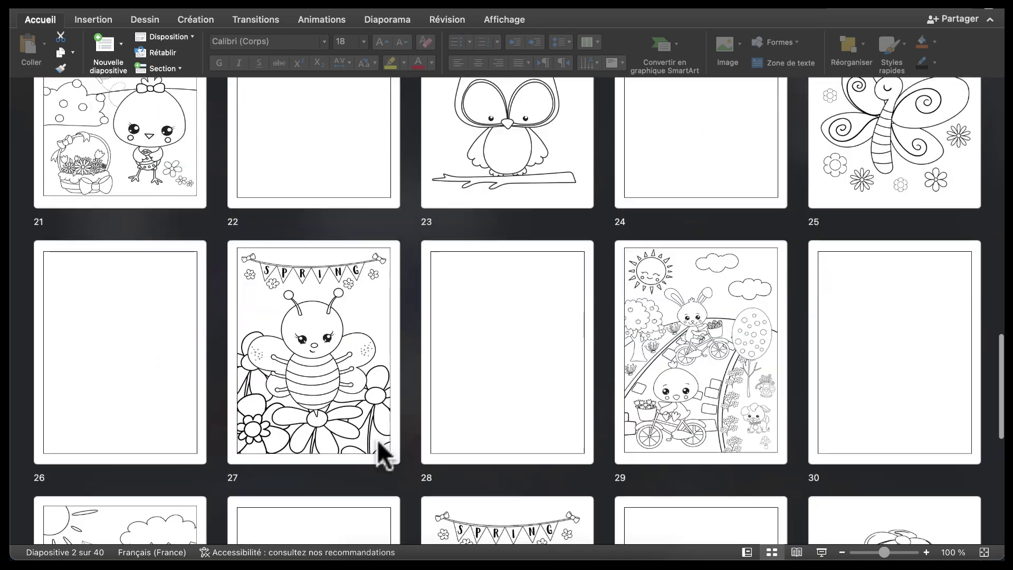
pyautogui.scroll(-8, 378, 439)
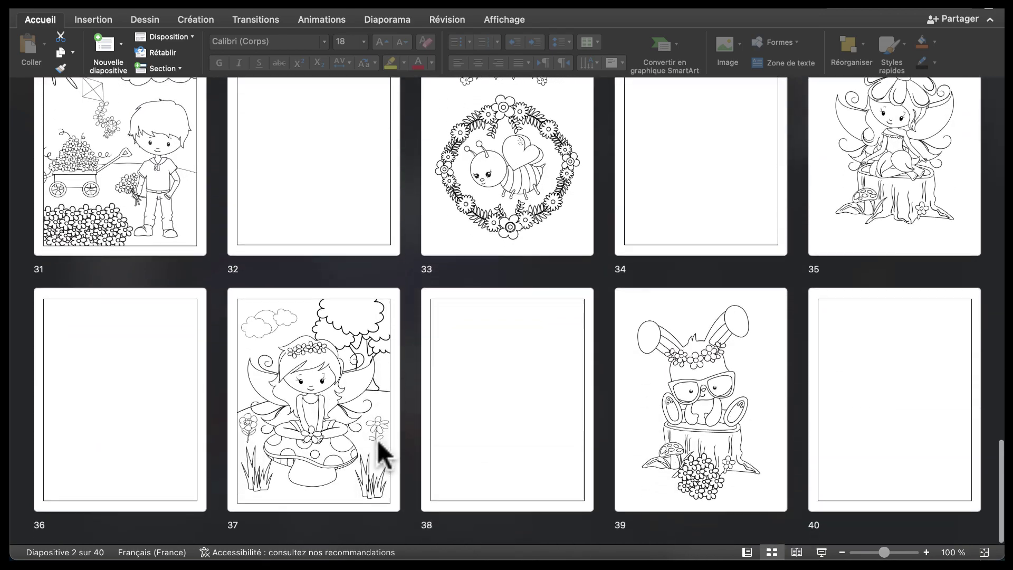
pyautogui.scroll(4, 377, 439)
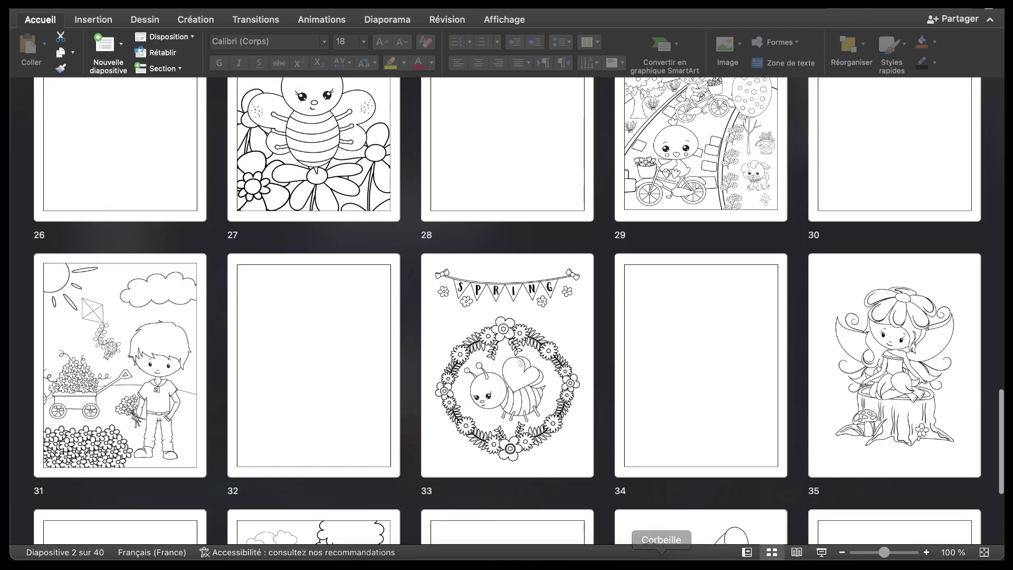
pyautogui.click(798, 552)
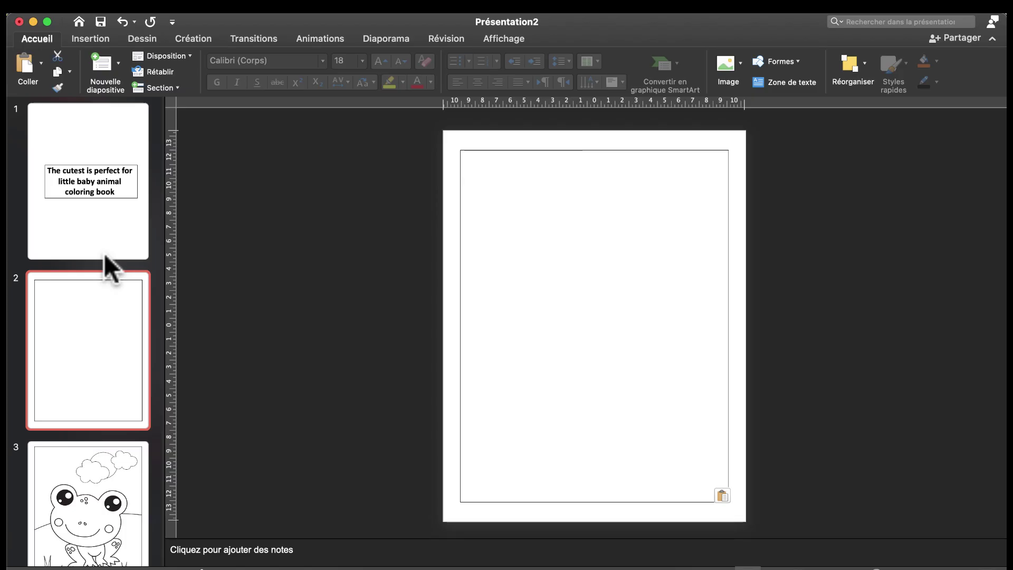
pyautogui.click(104, 253)
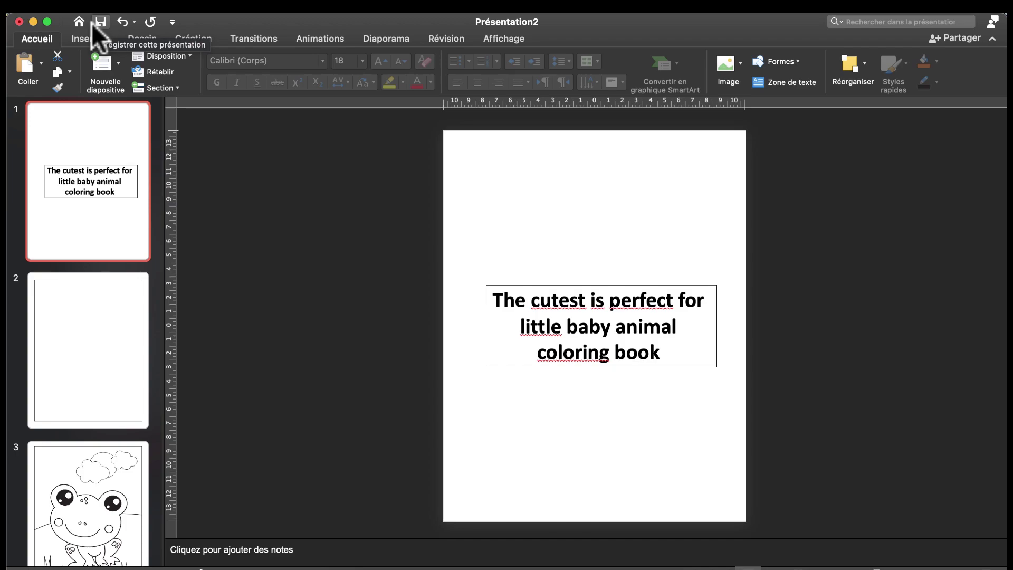
pyautogui.click(992, 38)
pyautogui.click(961, 38)
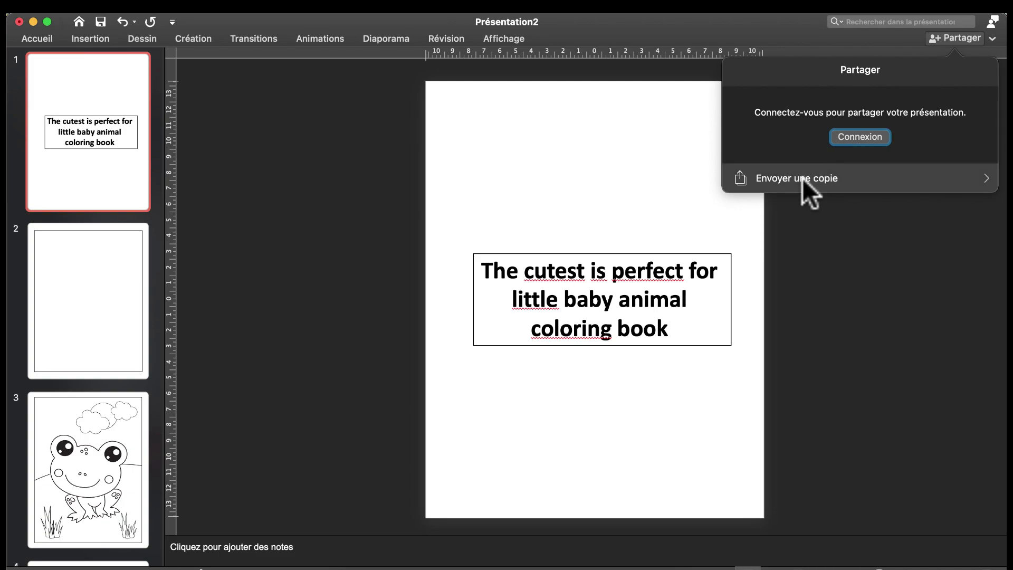
pyautogui.click(289, 191)
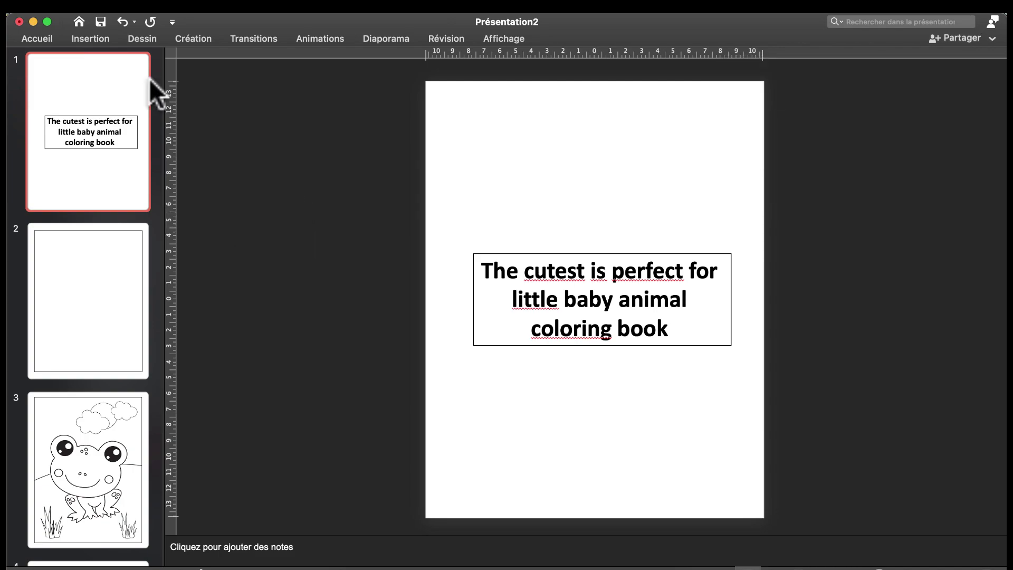
pyautogui.click(129, 16)
pyautogui.click(372, 157)
# - Start saving the presentation and name the file "coloring book"
pyautogui.click(100, 22)
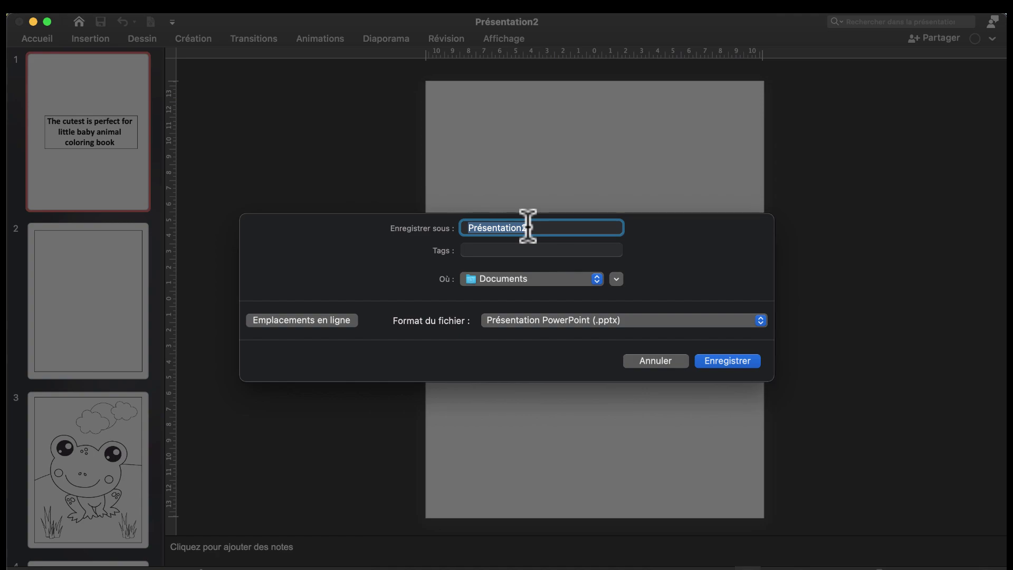
pyautogui.write('ذمخ')
pyautogui.press('BackSpace')
pyautogui.press('BackSpace')
pyautogui.press('BackSpace')
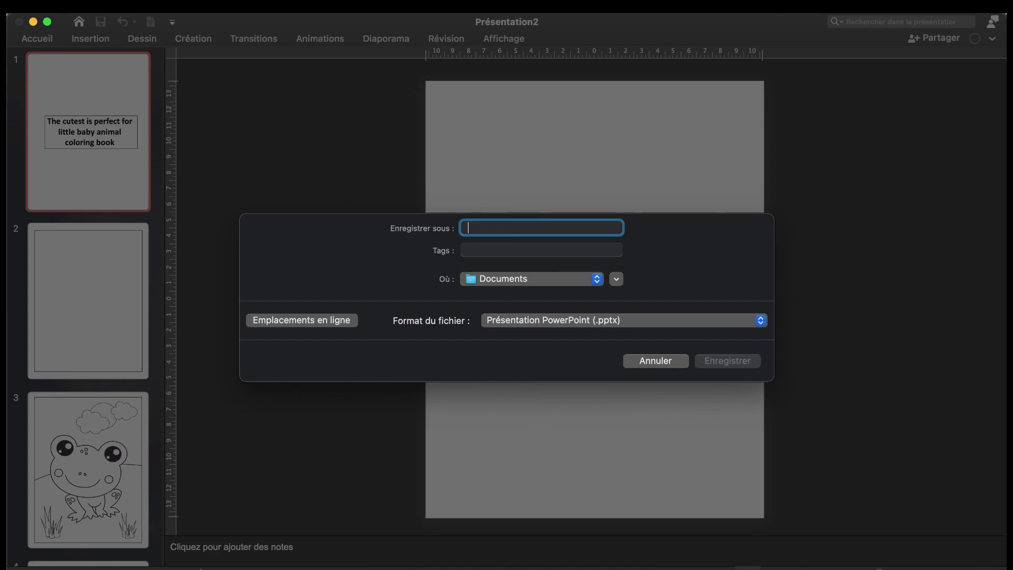
pyautogui.write('coloring book')
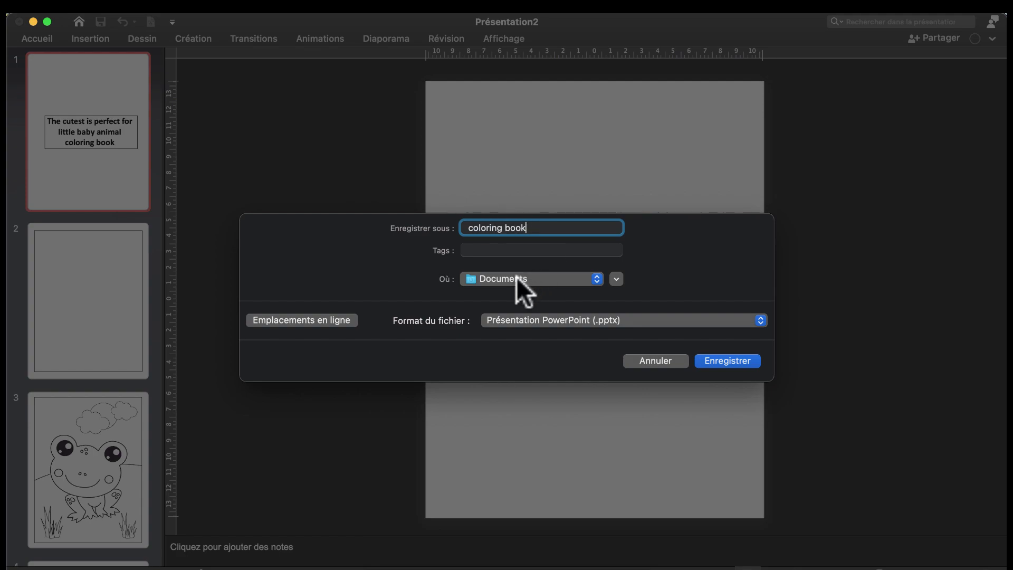
# - Set the save location to Bureau and the file format to PDF, and export the coloring book
pyautogui.click(517, 277)
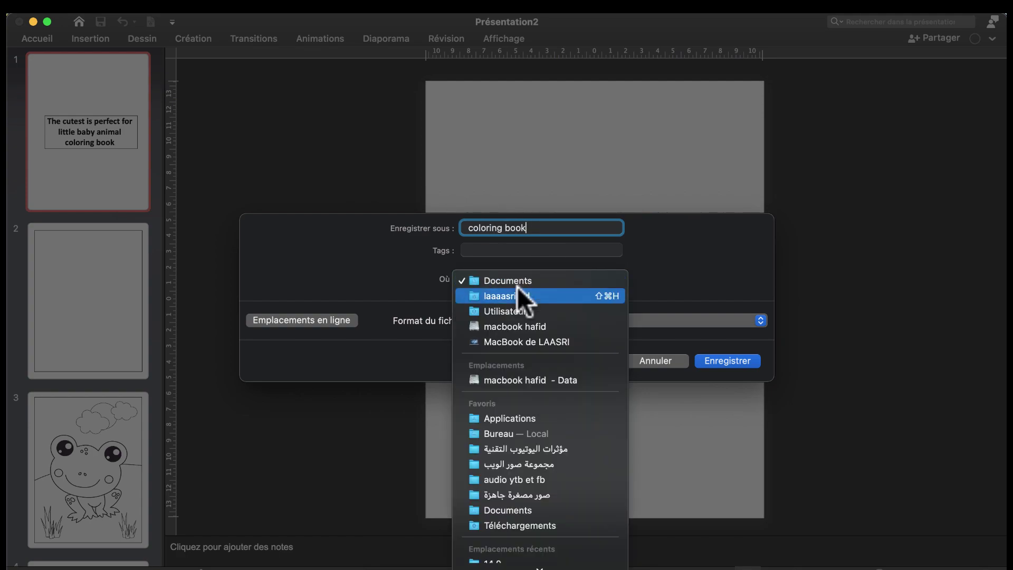
pyautogui.click(526, 433)
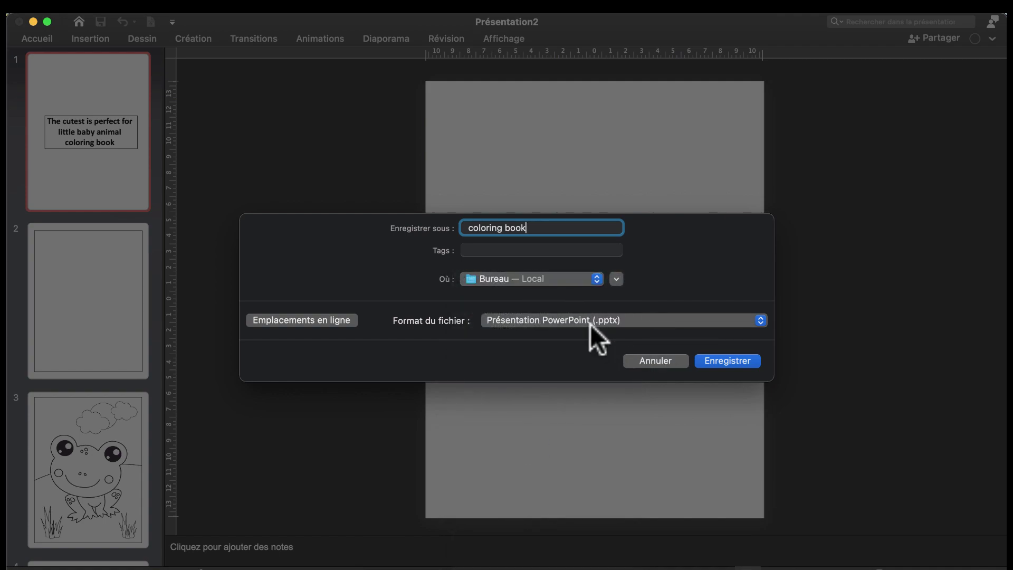
pyautogui.click(673, 319)
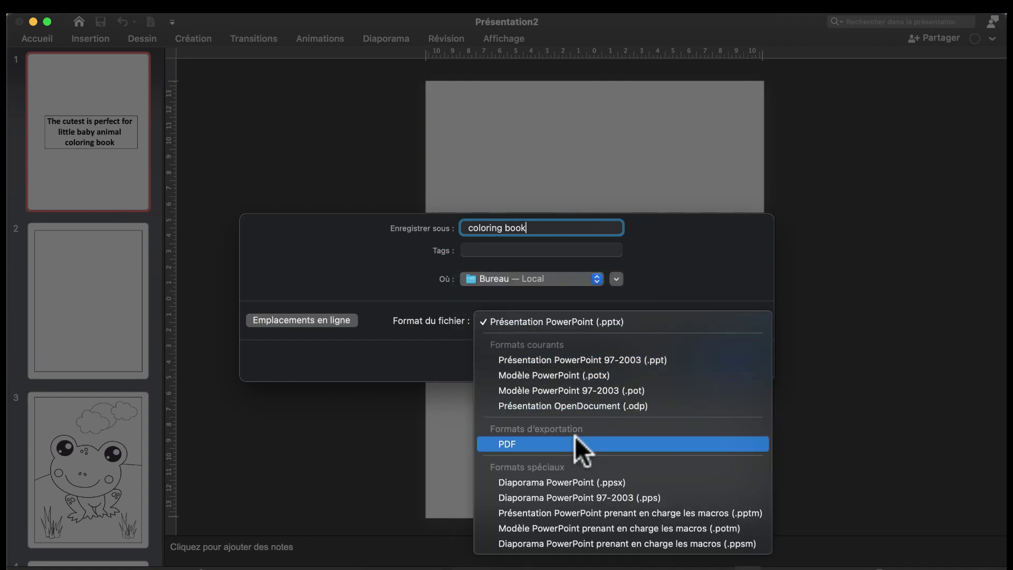
pyautogui.click(516, 442)
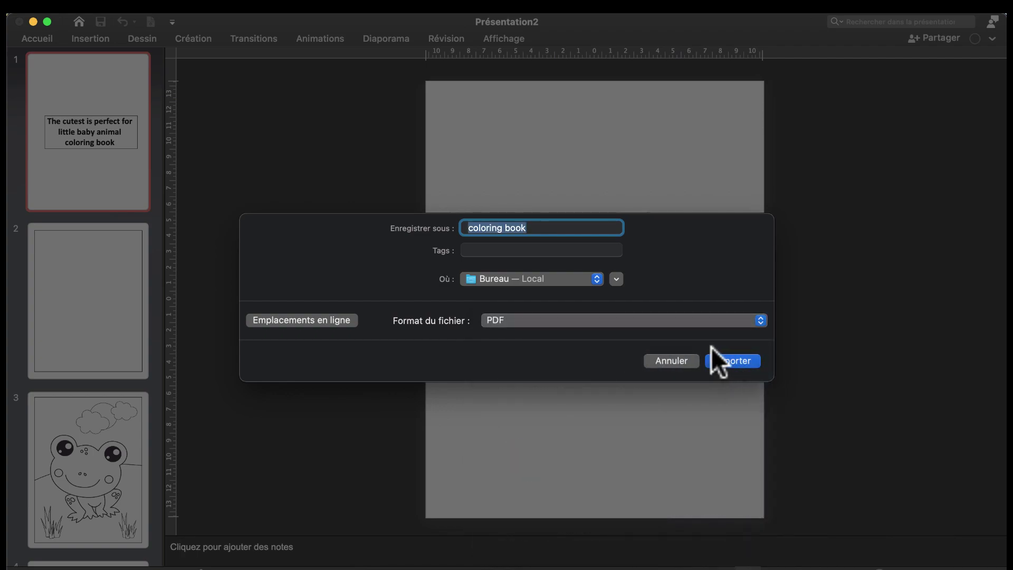
pyautogui.click(728, 360)
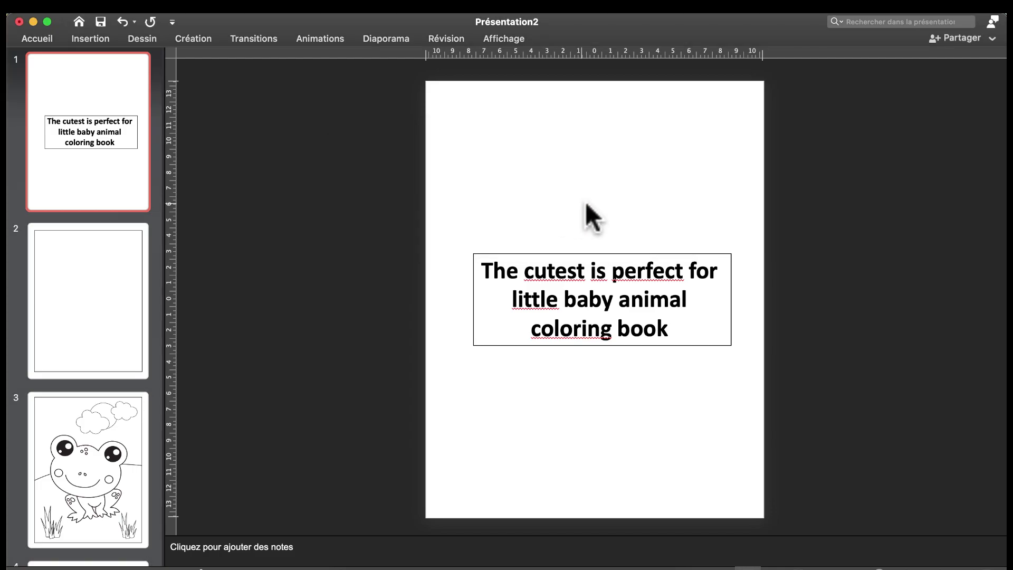
pyautogui.scroll(-20, 97, 340)
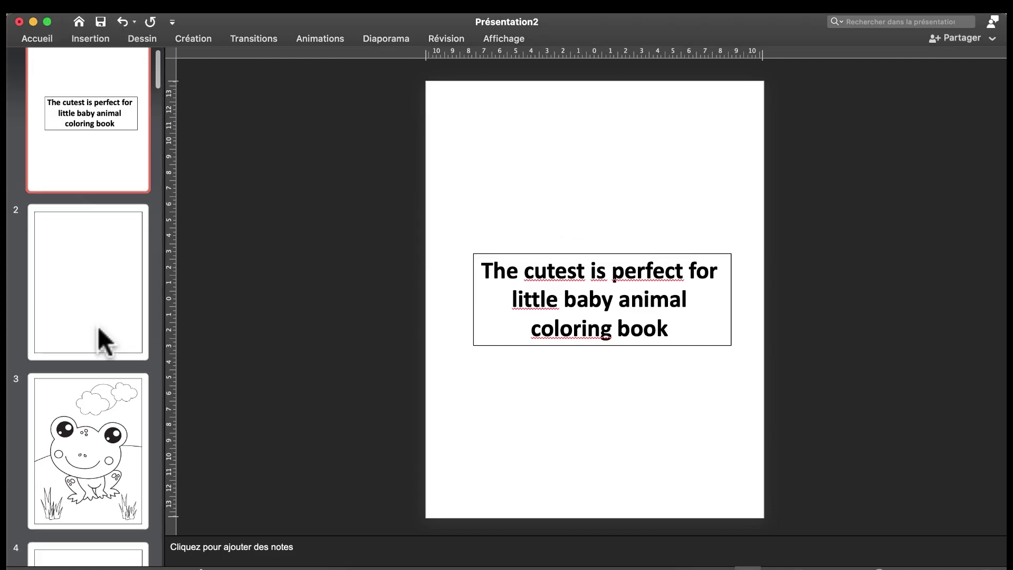
pyautogui.scroll(-15, 98, 330)
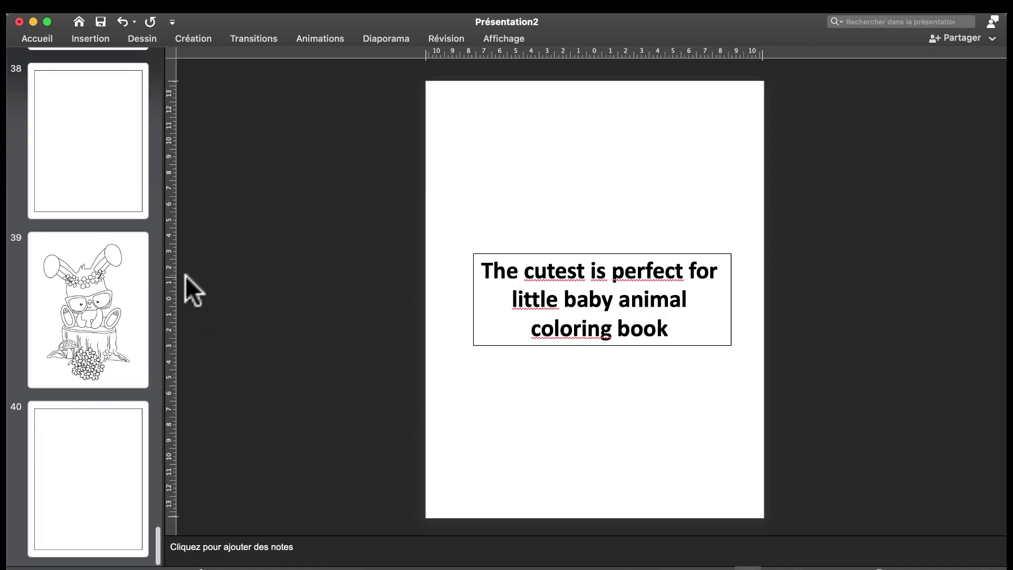
pyautogui.scroll(4, 87, 260)
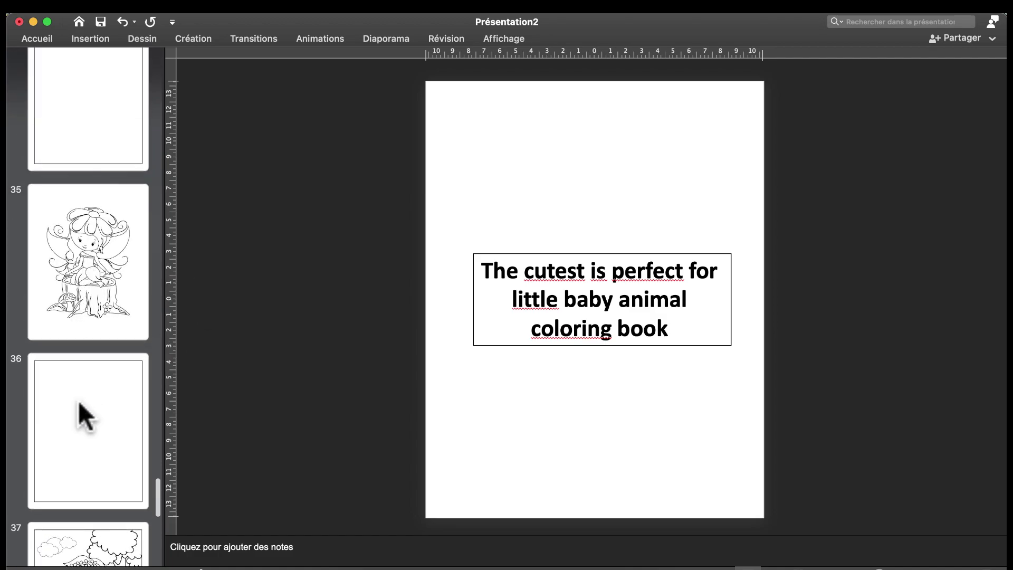
pyautogui.scroll(5, 79, 403)
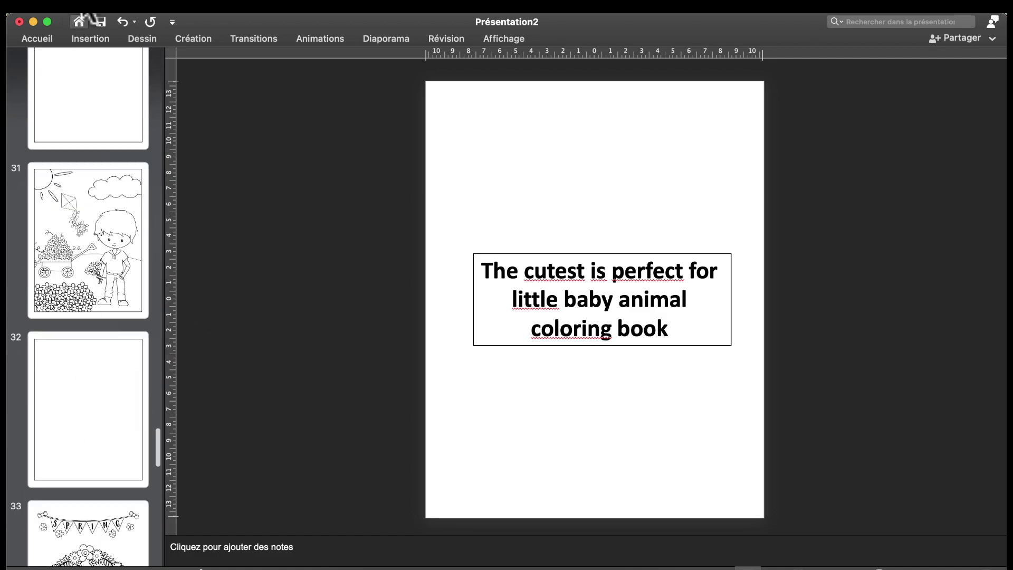
# - Switch to the Kindle Direct Publishing bookshelf in the browser and look through the existing books
pyautogui.click(32, 22)
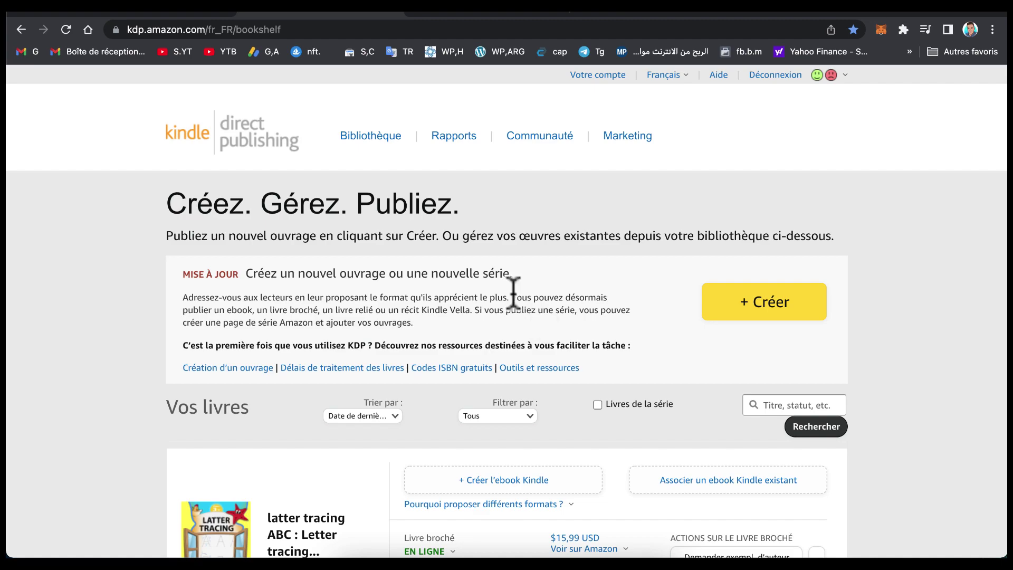
pyautogui.scroll(-8, 396, 378)
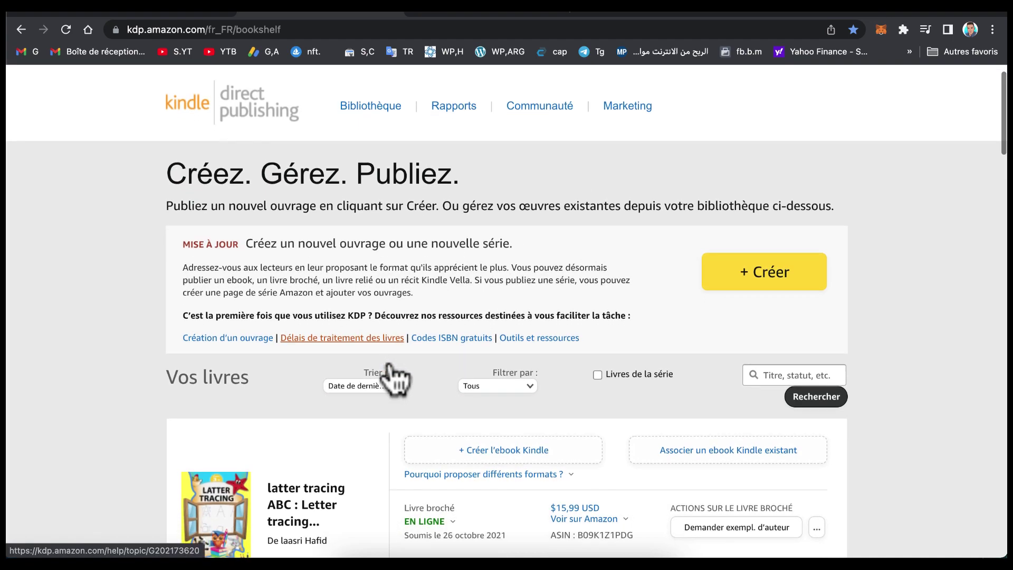
pyautogui.scroll(-2, 405, 409)
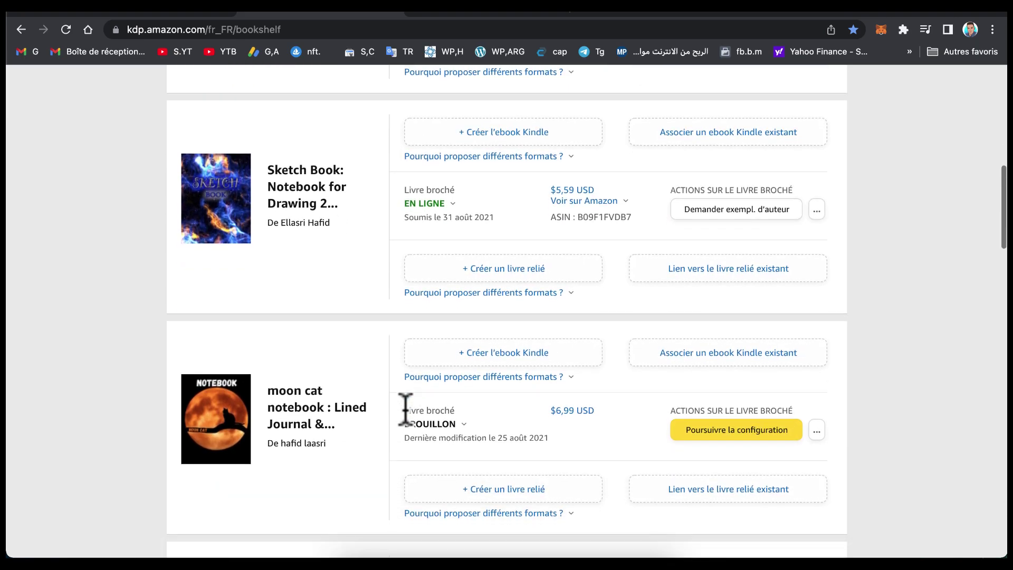
# - Start creating a new title from the Kindle Direct Publishing bookshelf
pyautogui.scroll(7, 405, 407)
pyautogui.scroll(-12, 405, 422)
pyautogui.scroll(-5, 407, 414)
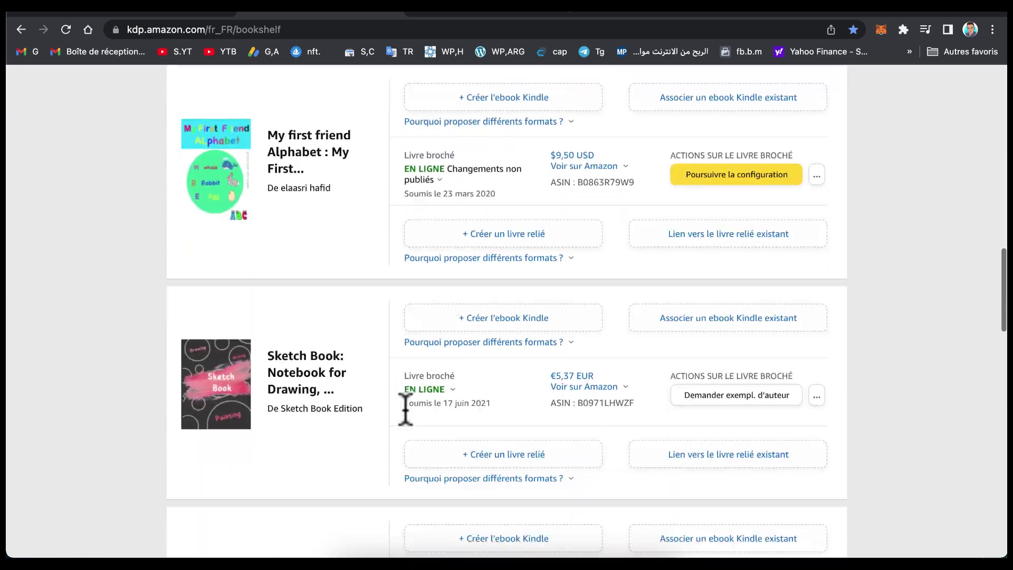
pyautogui.scroll(15, 409, 411)
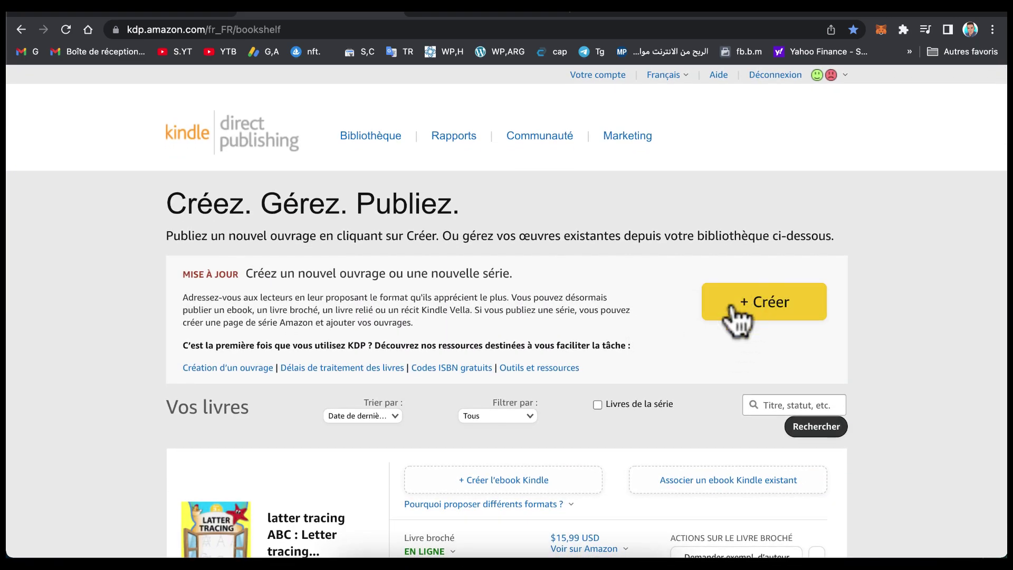
pyautogui.click(760, 305)
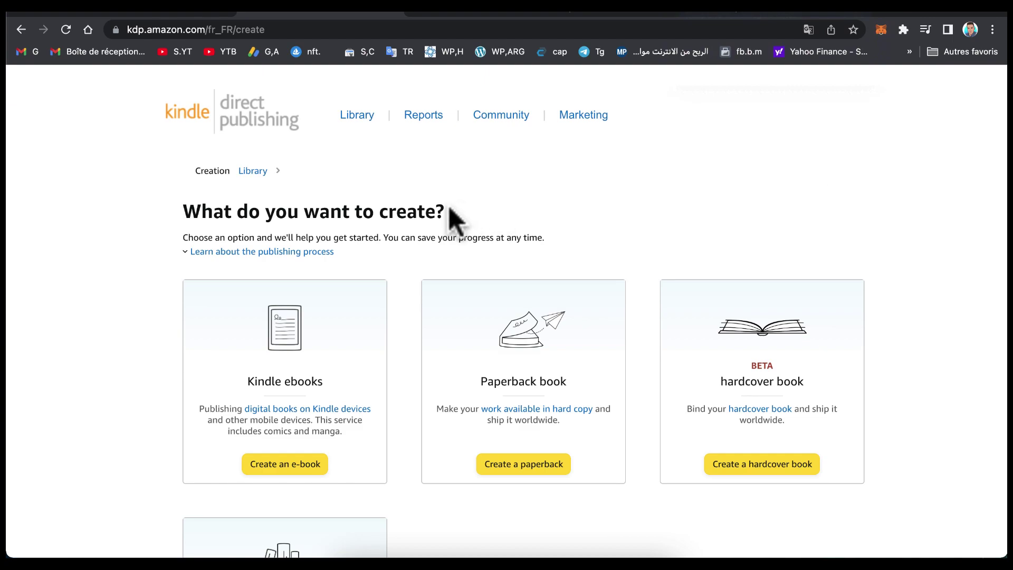
# - Look over the available book formats: Kindle ebook, paperback, hardcover and series page
pyautogui.scroll(-2, 592, 242)
pyautogui.scroll(2, 595, 244)
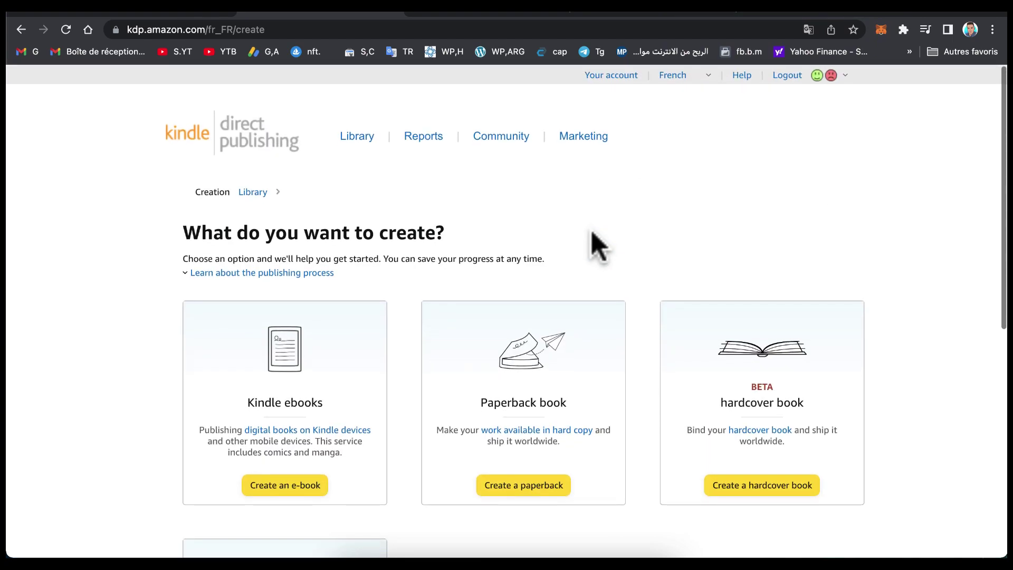
pyautogui.scroll(-8, 337, 422)
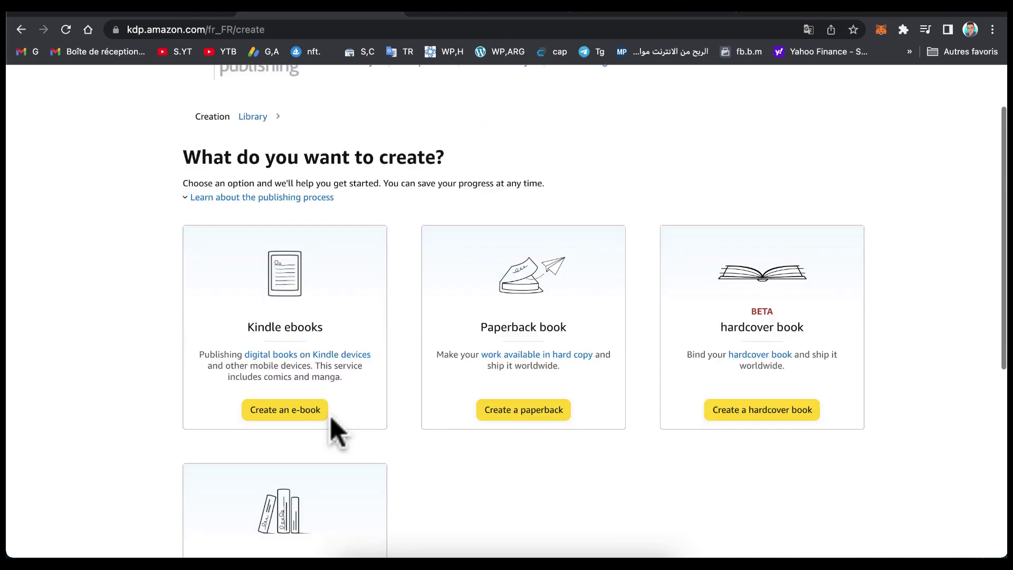
pyautogui.scroll(8, 332, 423)
pyautogui.scroll(-3, 338, 430)
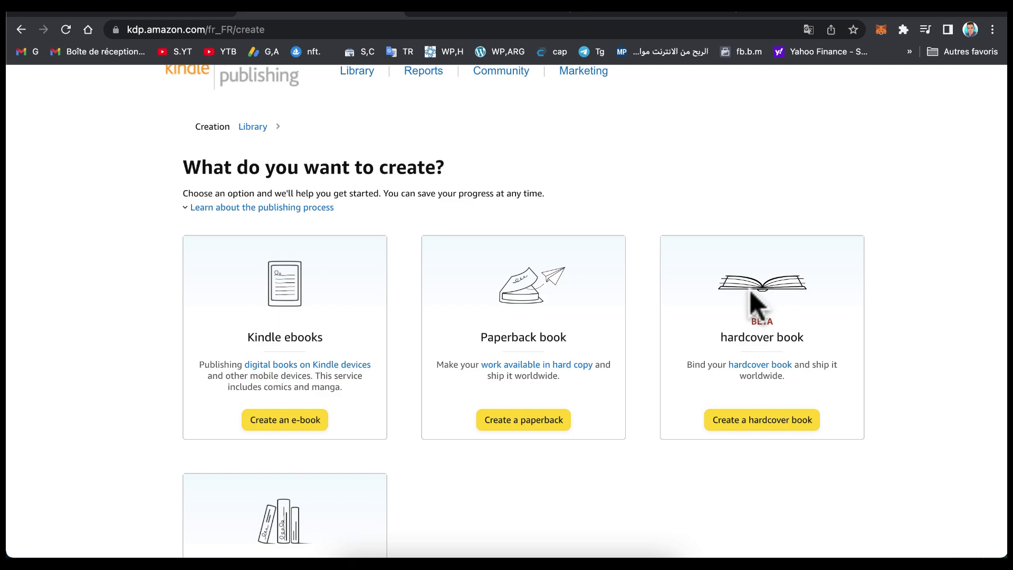
pyautogui.scroll(-4, 649, 502)
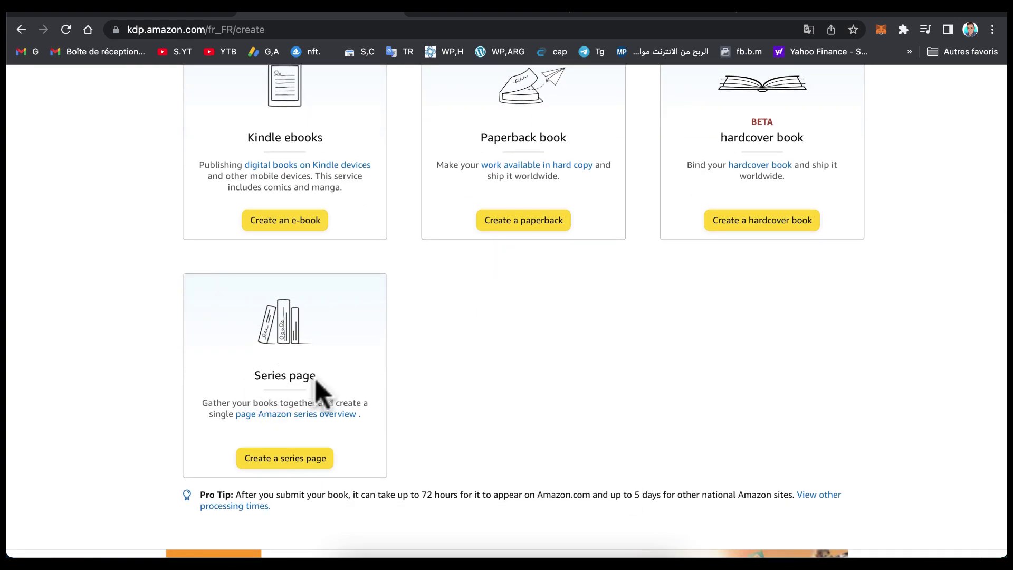
pyautogui.scroll(1, 423, 379)
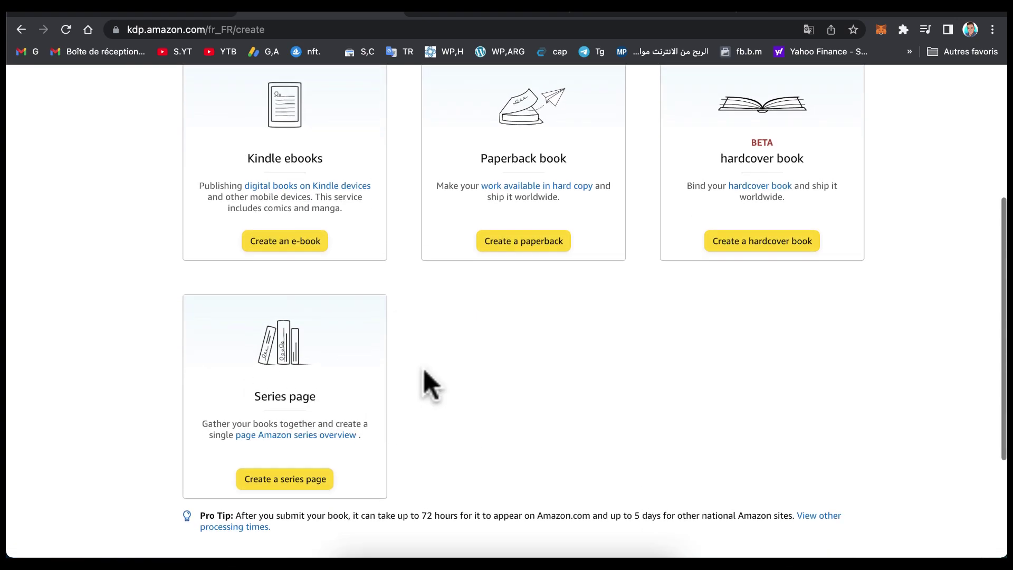
pyautogui.scroll(3, 401, 376)
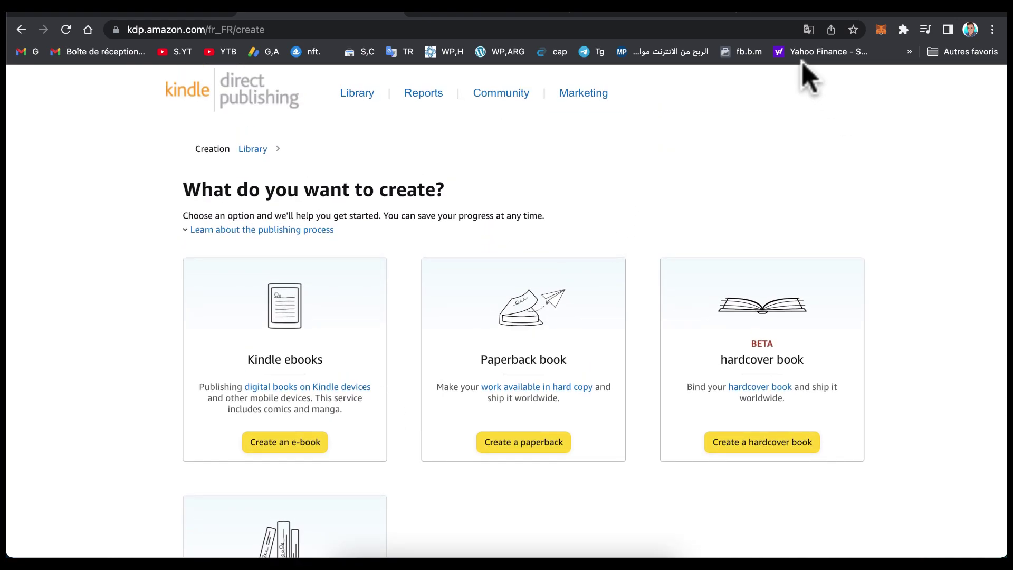
# - Translate the creation page into Arabic and look over the book formats in that language
pyautogui.click(808, 30)
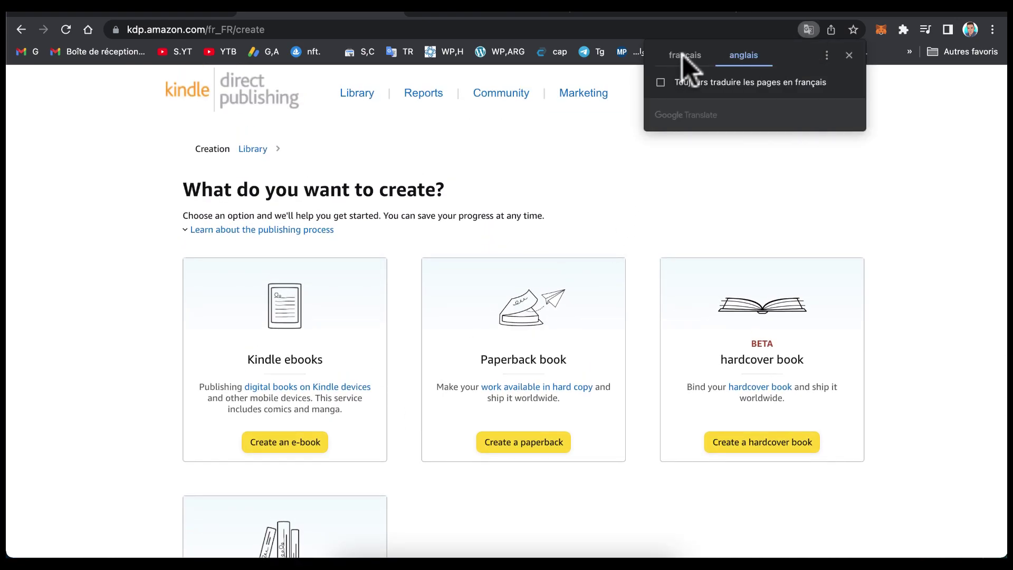
pyautogui.click(825, 55)
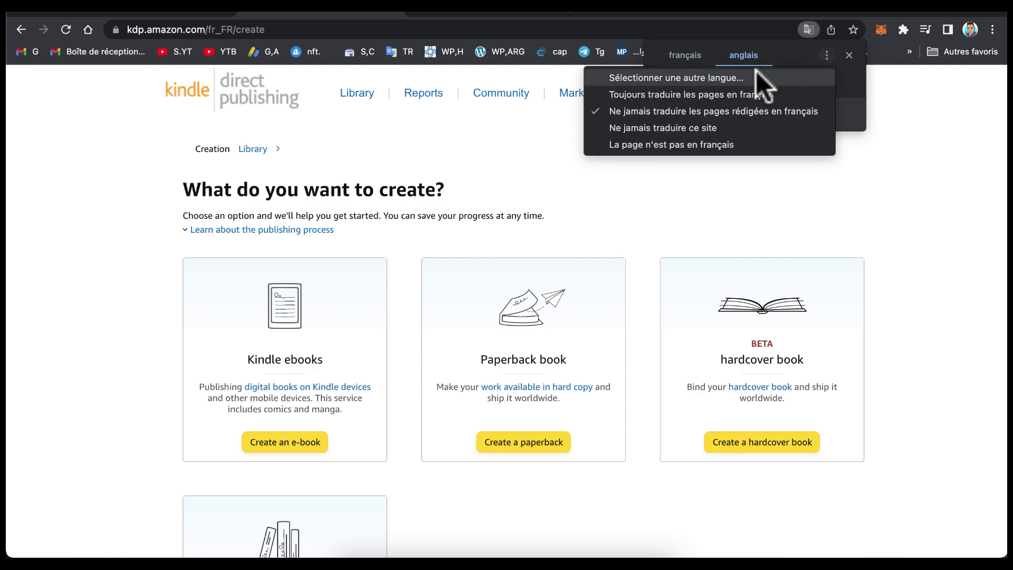
pyautogui.click(654, 77)
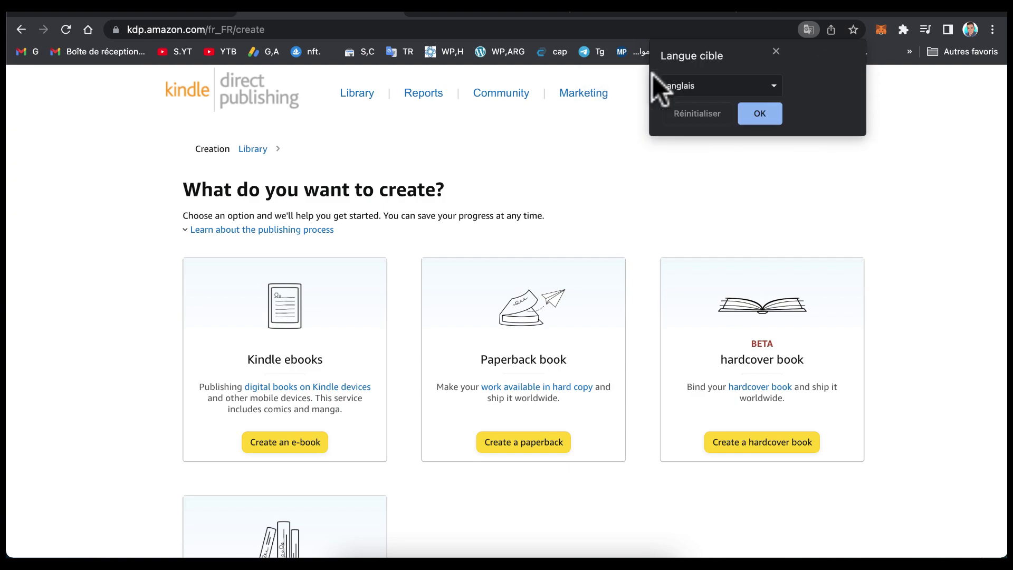
pyautogui.click(721, 87)
pyautogui.click(819, 81)
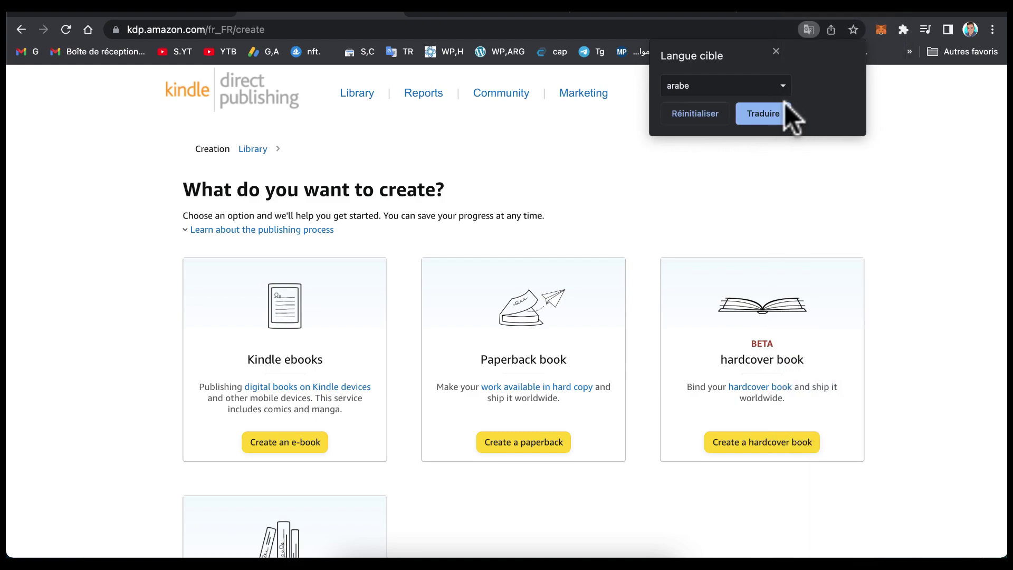
pyautogui.click(762, 113)
pyautogui.scroll(-3, 622, 237)
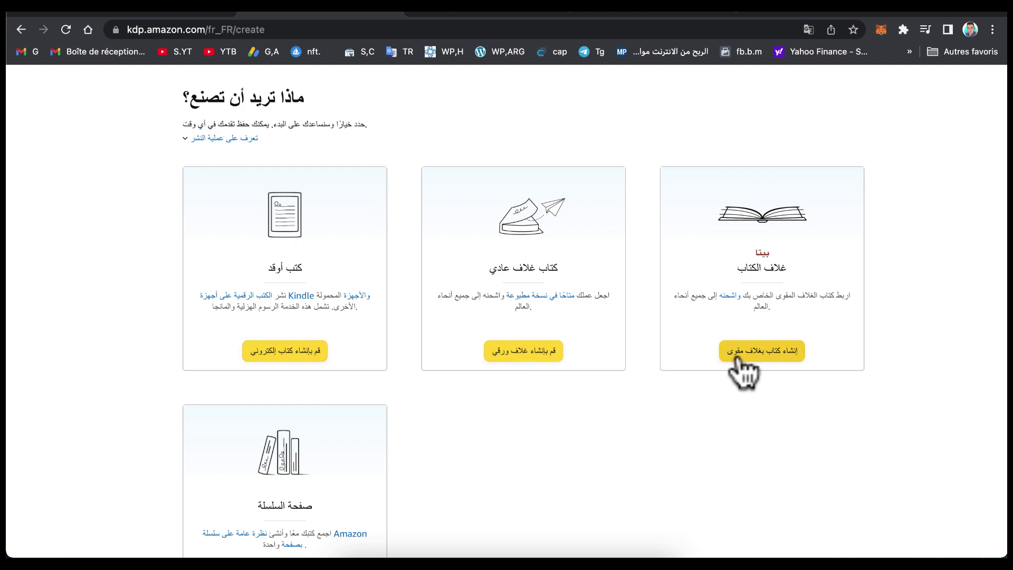
pyautogui.scroll(-2, 723, 380)
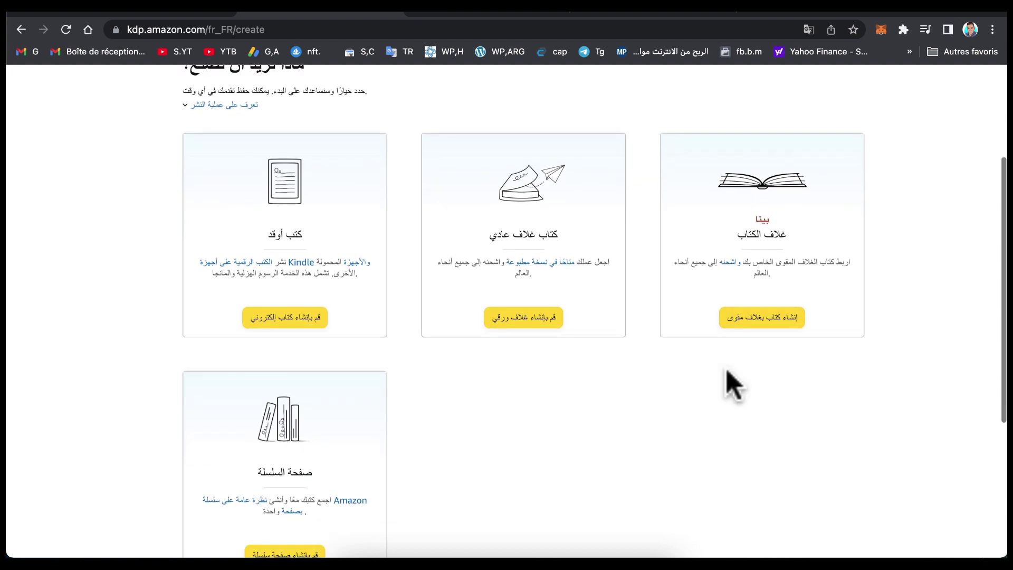
pyautogui.scroll(3, 633, 395)
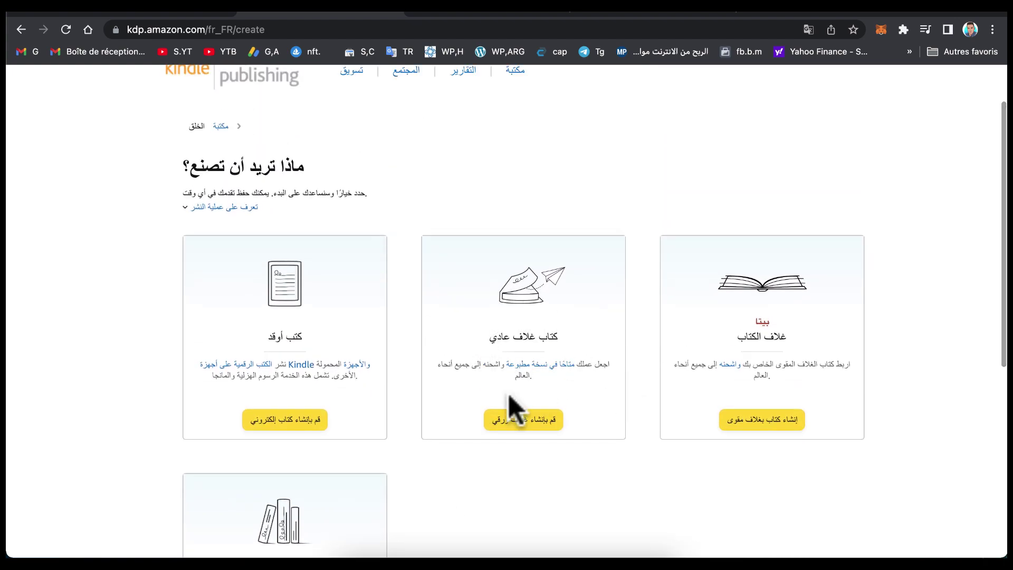
# - Return the page to its original French and create a paperback book (Livre broché)
pyautogui.click(808, 29)
pyautogui.click(678, 54)
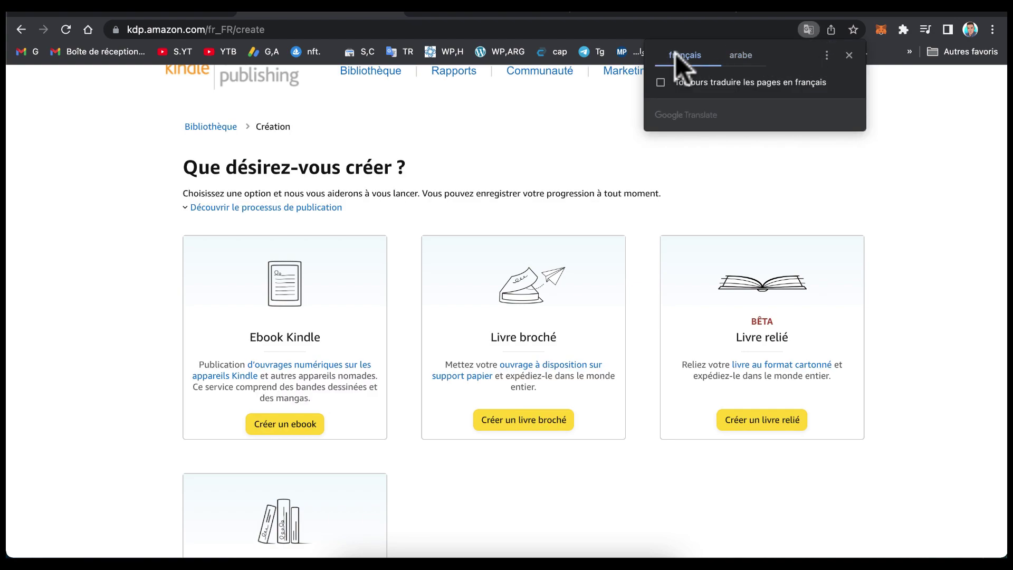
pyautogui.click(508, 422)
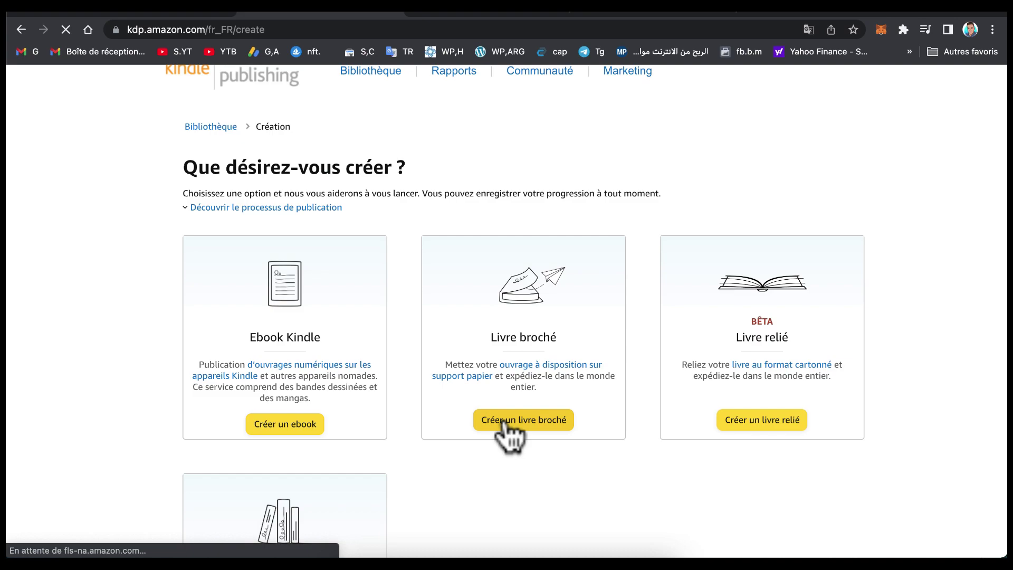
# - Set the paperback's main language to Anglais
pyautogui.scroll(-3, 494, 373)
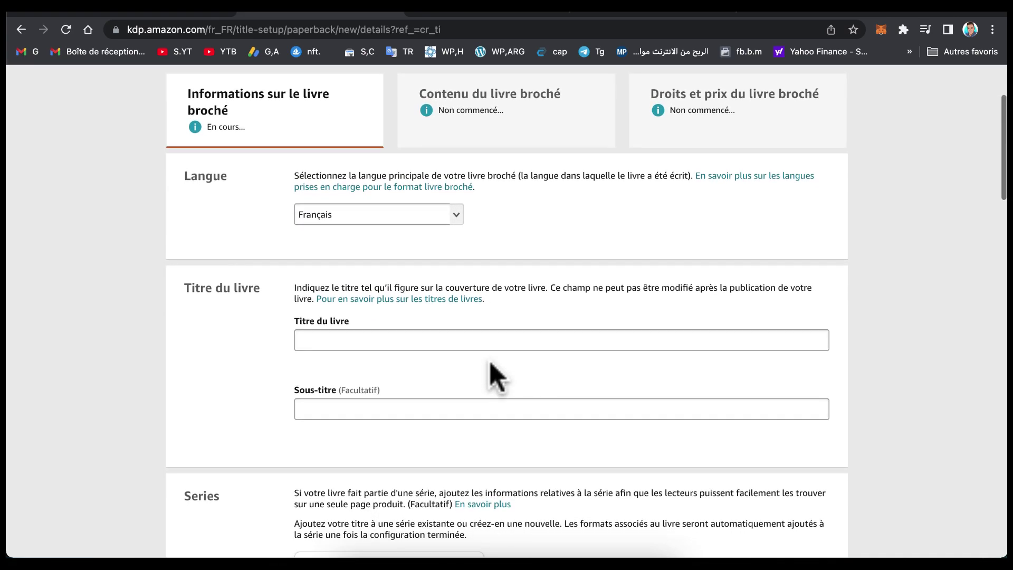
pyautogui.scroll(3, 496, 376)
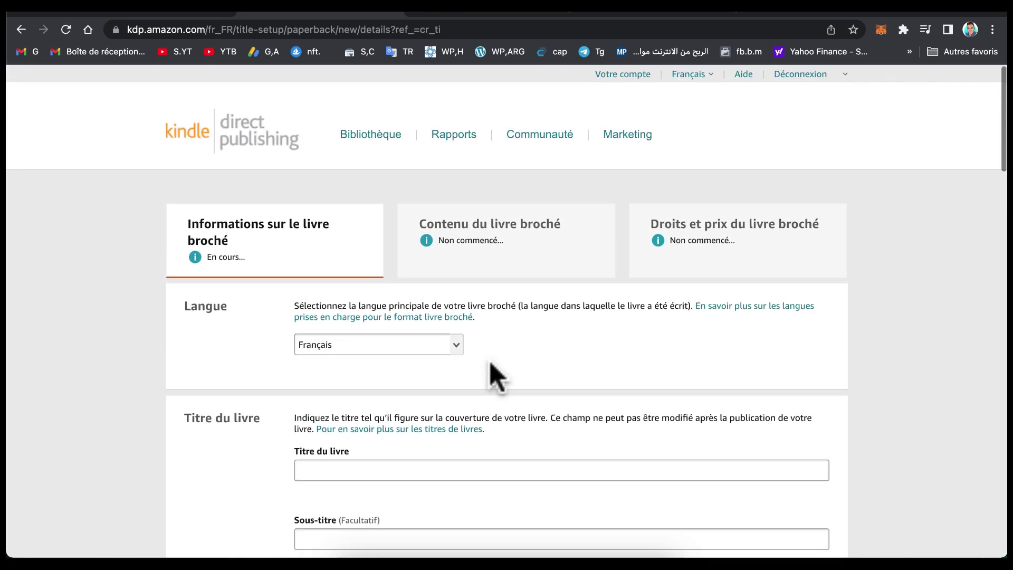
pyautogui.click(455, 366)
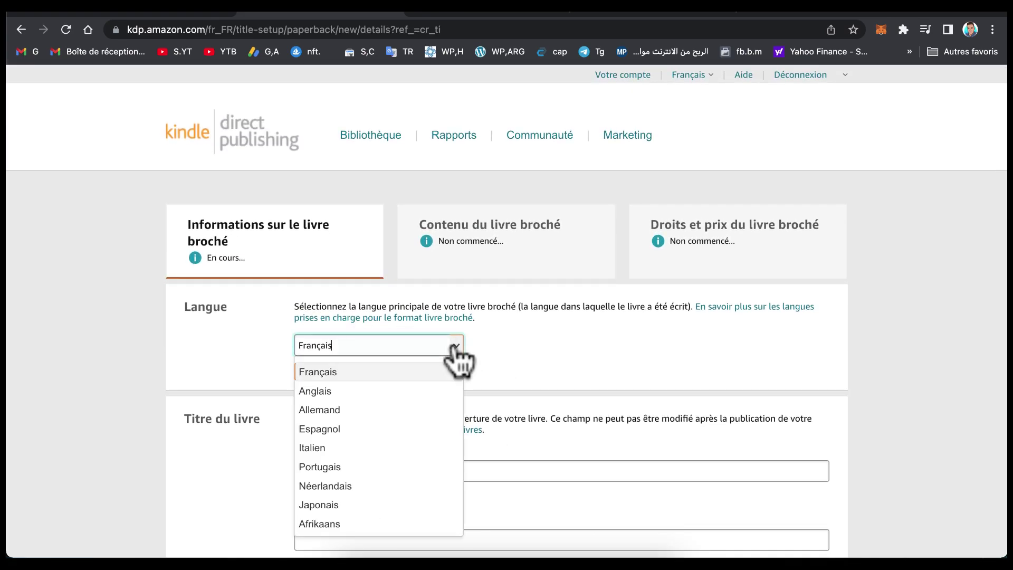
pyautogui.click(370, 396)
pyautogui.scroll(-2, 479, 383)
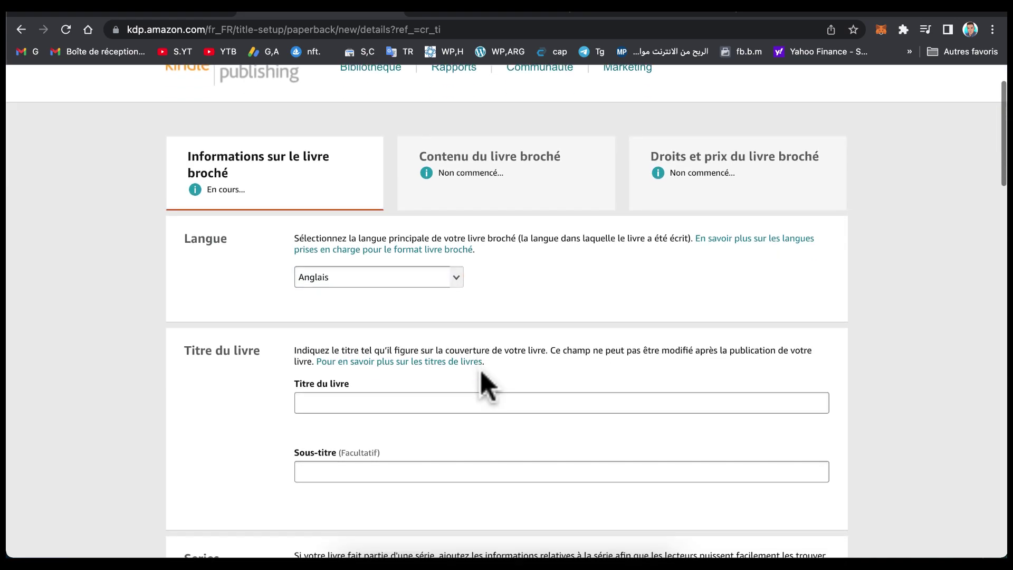
# - Copy "Coloring book for toddlers from three to five years old" from the Titile note into the book title
pyautogui.scroll(-2, 485, 385)
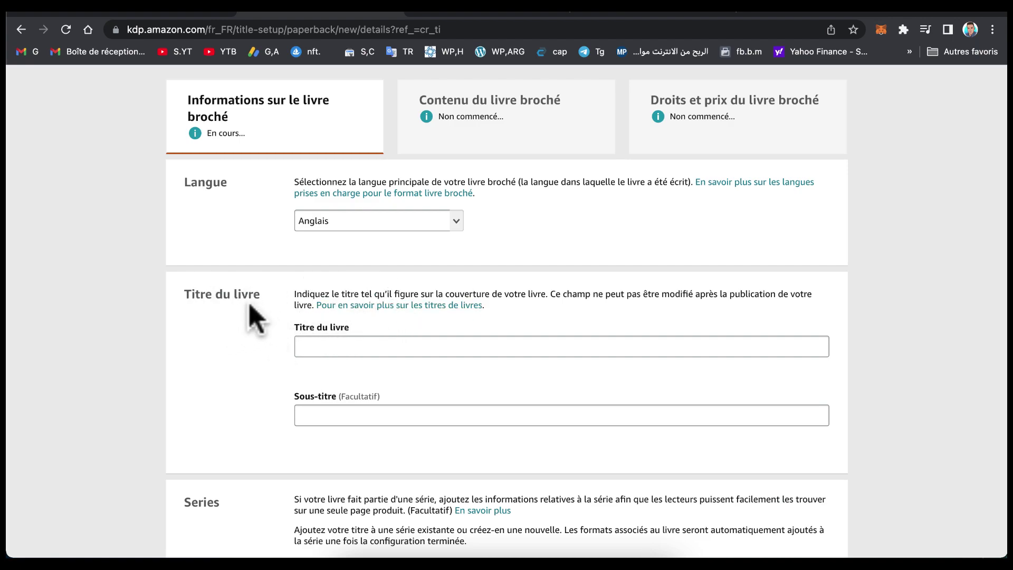
pyautogui.click(322, 346)
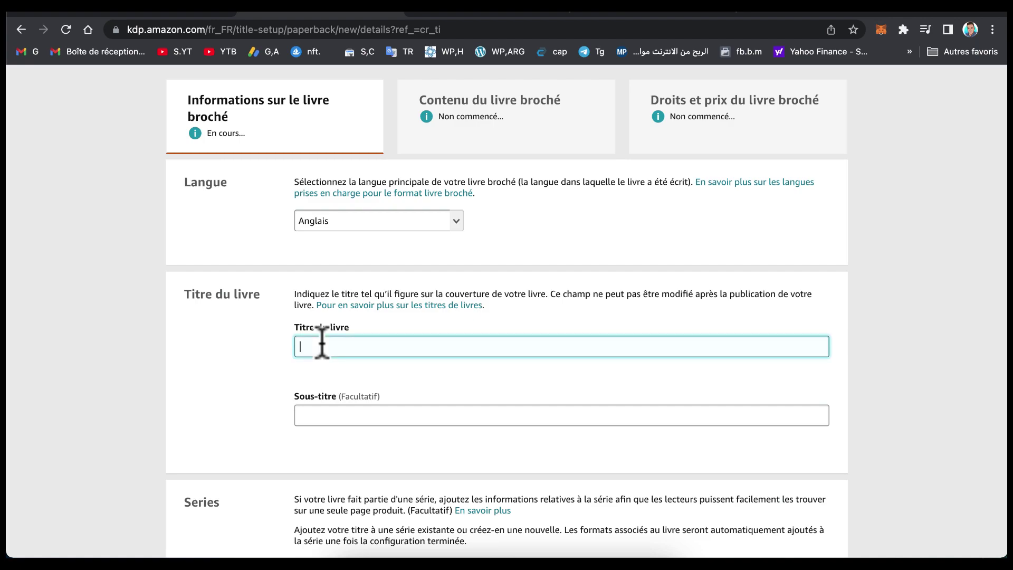
pyautogui.hotkey('ctrl', 'Up')
pyautogui.click(296, 349)
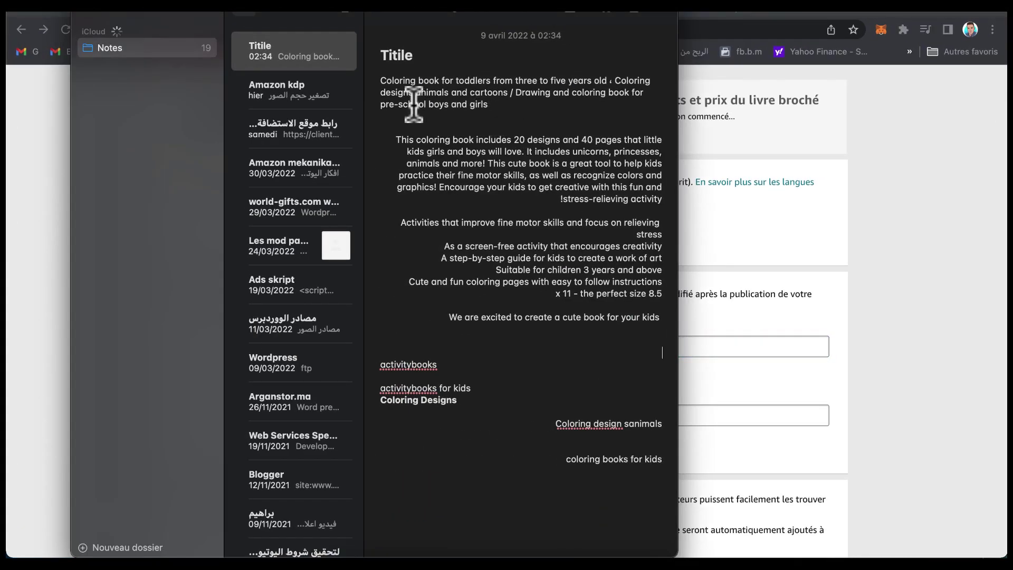
pyautogui.moveTo(380, 79); pyautogui.dragTo(608, 80)
pyautogui.press('super+c')
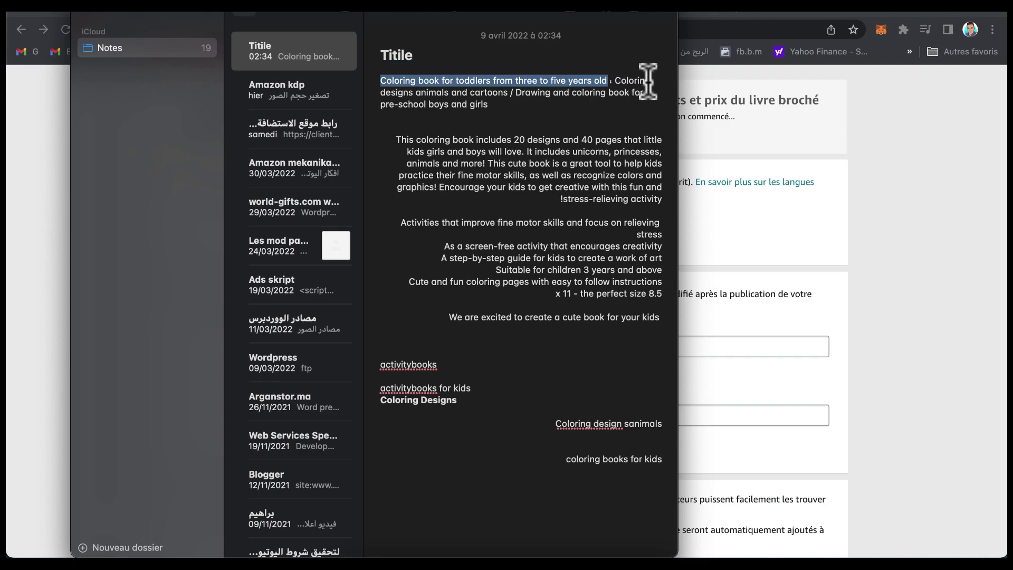
pyautogui.click(811, 161)
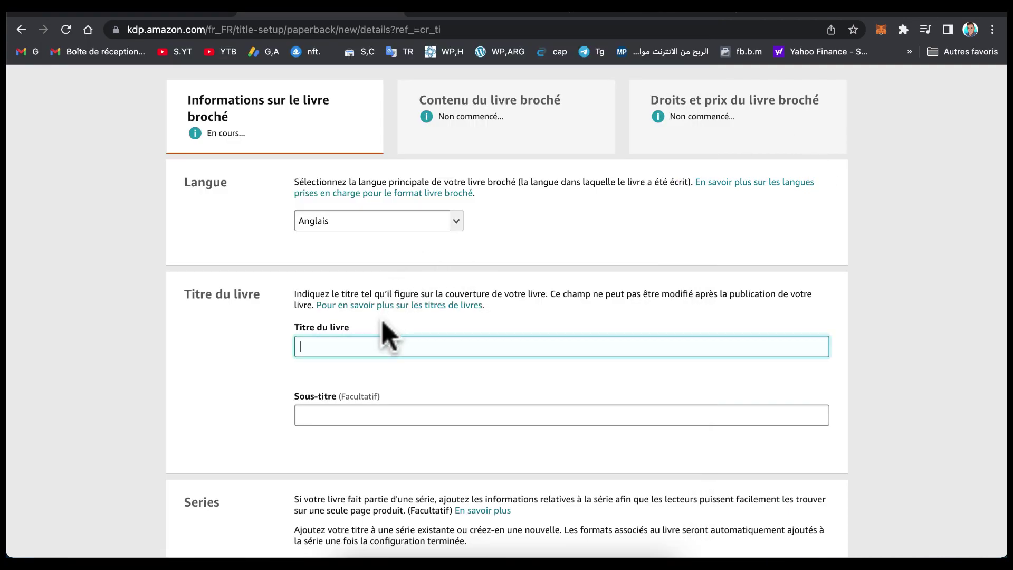
pyautogui.press('super+v')
# - Fill the subtitle with the note's "Coloring designs animals and cartoons / Drawing and coloring book for pre-school boys and girls" plus ", 40 pages, 8.5 x 11 in"
pyautogui.click(333, 412)
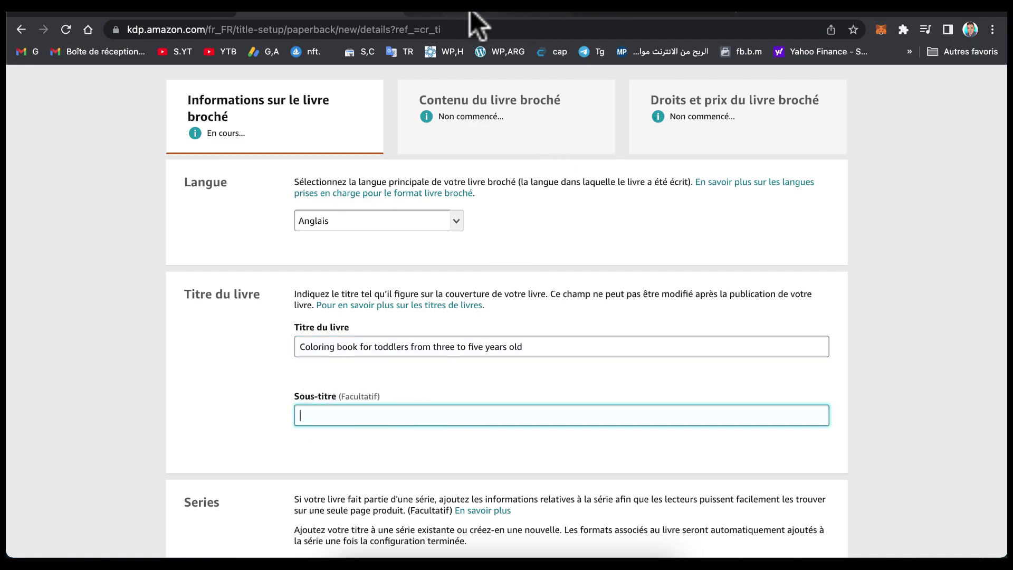
pyautogui.hotkey('ctrl', 'Up')
pyautogui.click(247, 321)
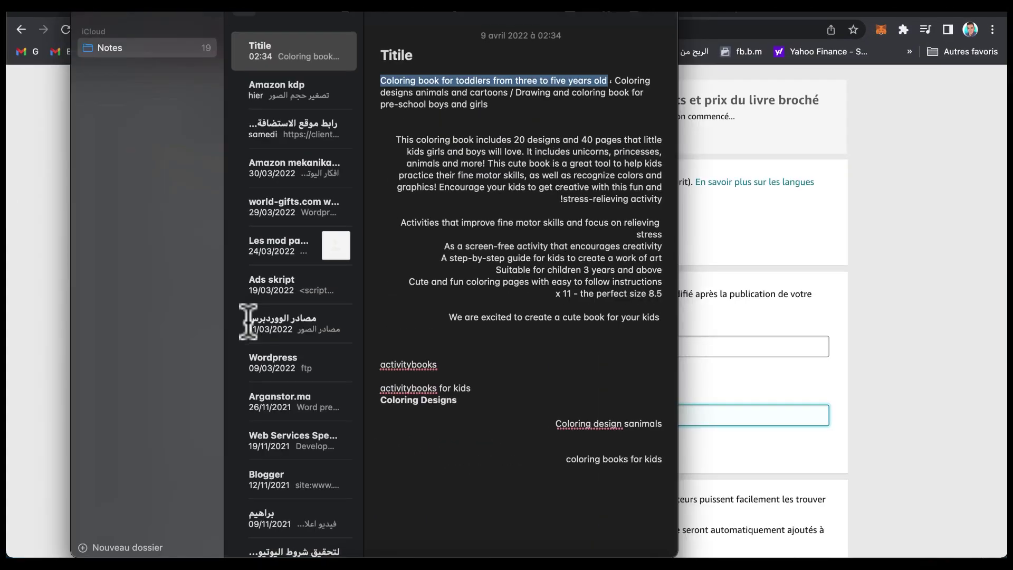
pyautogui.click(615, 78)
pyautogui.moveTo(615, 80); pyautogui.dragTo(489, 106)
pyautogui.press('super+c')
pyautogui.click(605, 104)
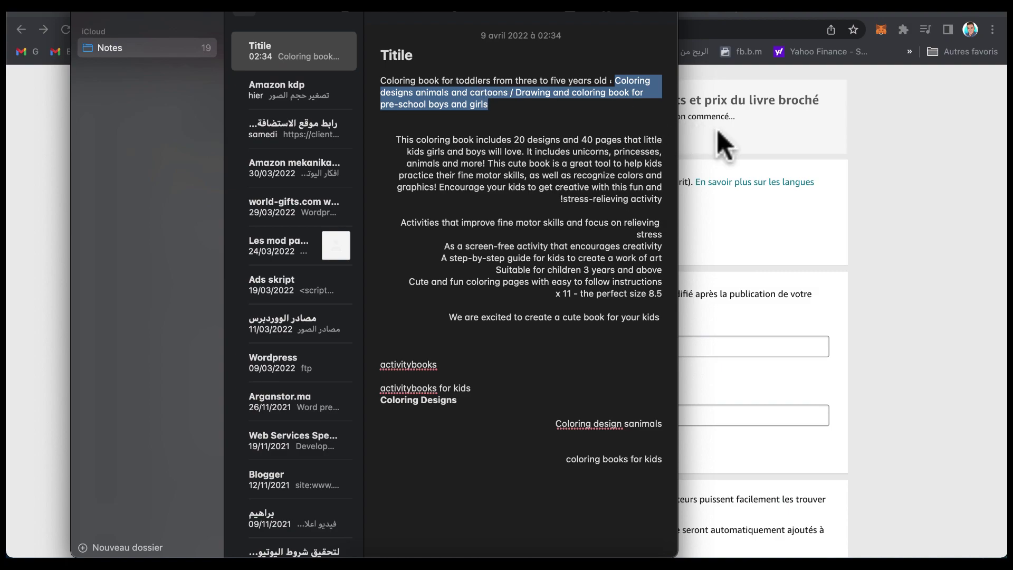
pyautogui.click(795, 158)
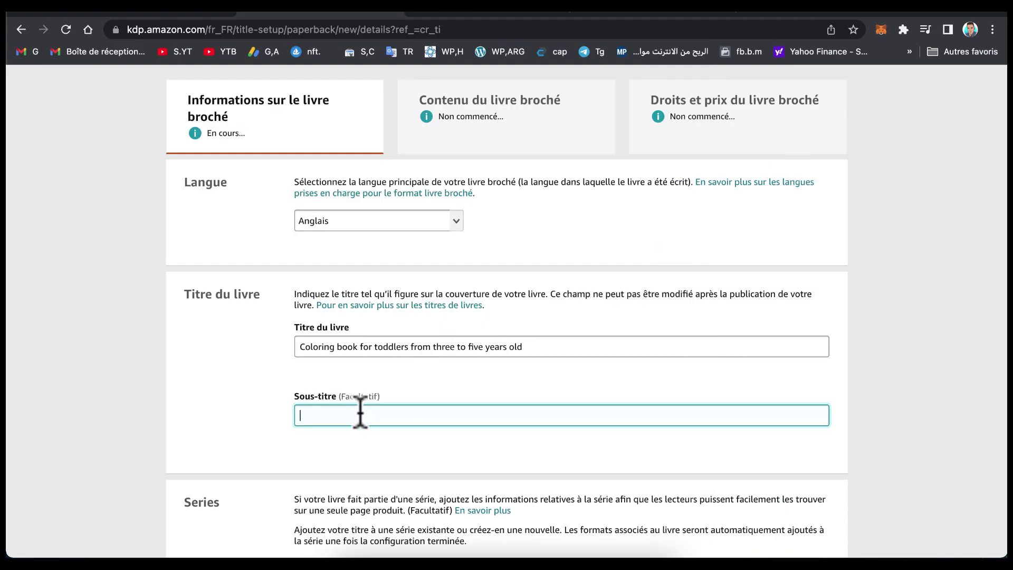
pyautogui.press('super+v')
# - Enter the primary author's first name and last name in the Auteur section
pyautogui.scroll(-4, 676, 287)
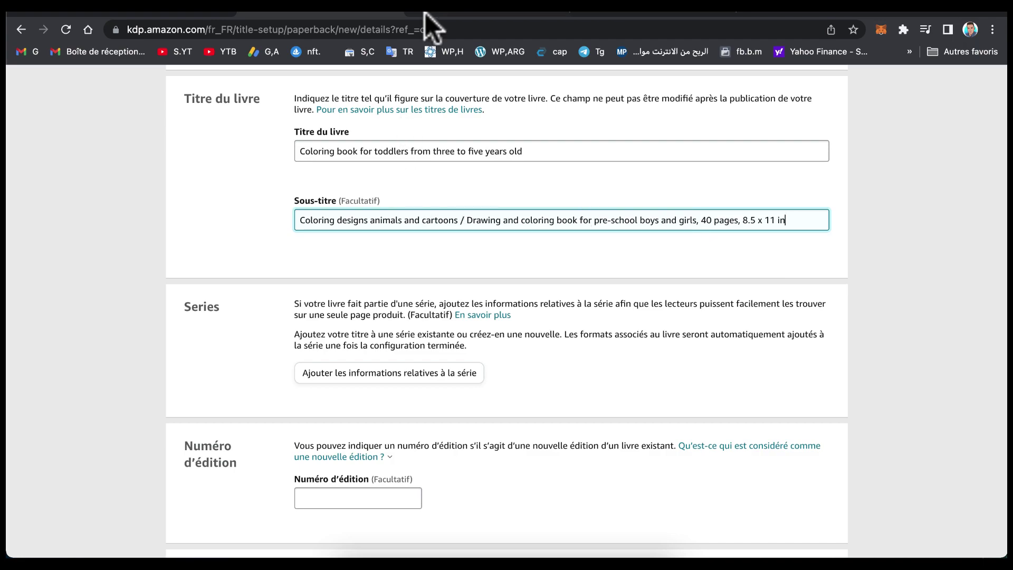
pyautogui.scroll(1, 593, 294)
pyautogui.scroll(-3, 387, 316)
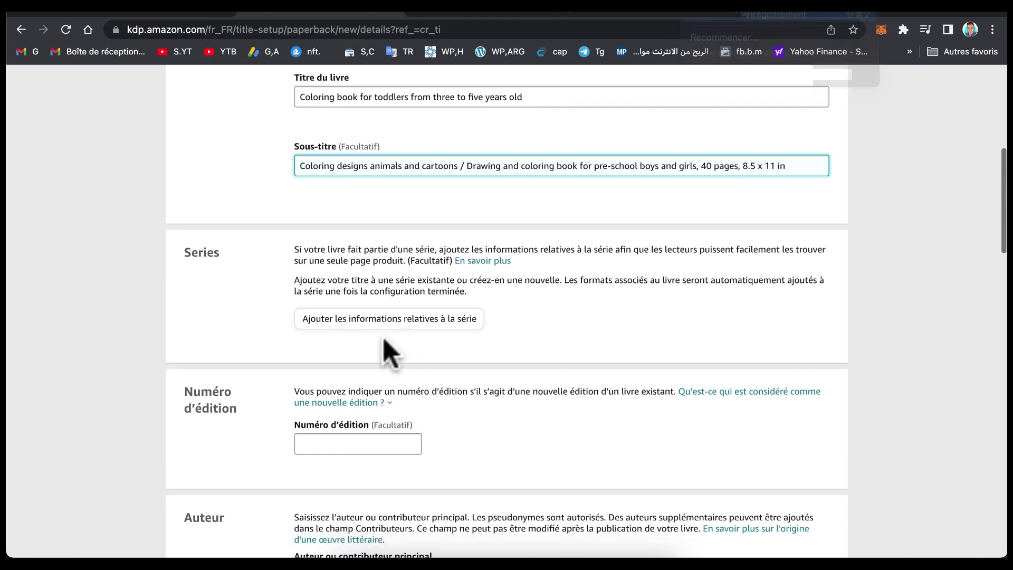
pyautogui.scroll(-2, 416, 342)
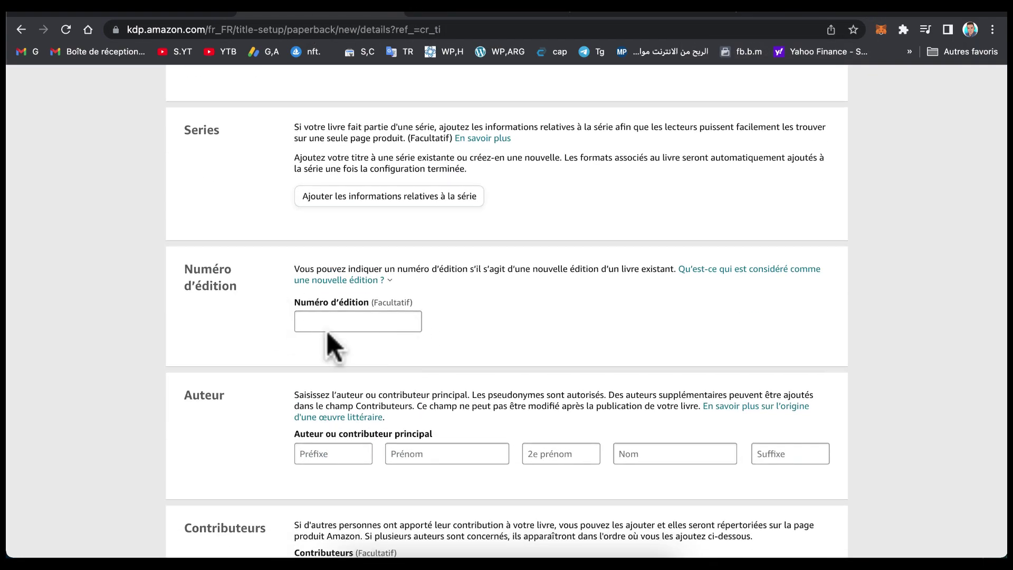
pyautogui.scroll(-3, 322, 351)
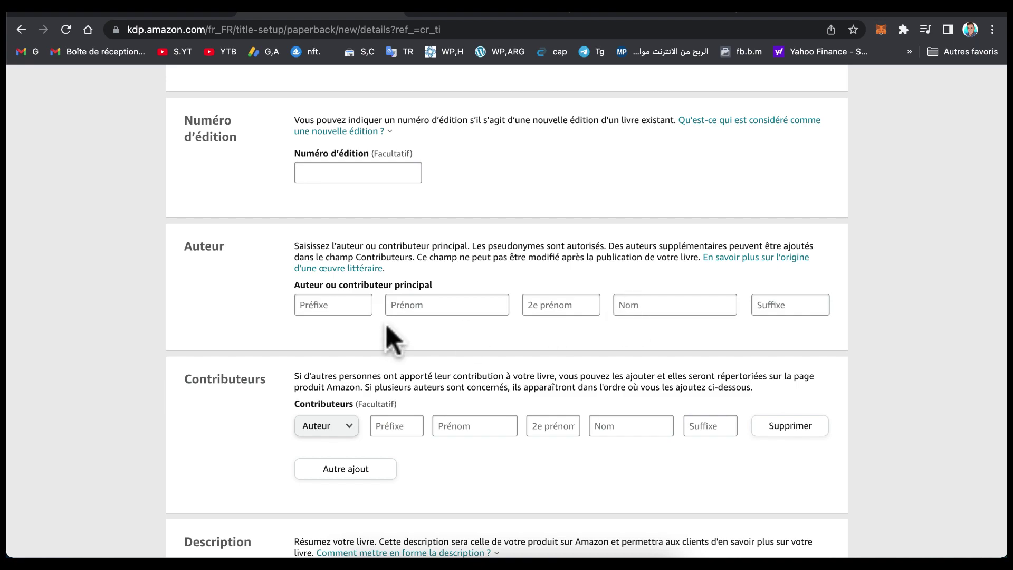
pyautogui.click(638, 305)
pyautogui.click(626, 283)
pyautogui.click(631, 305)
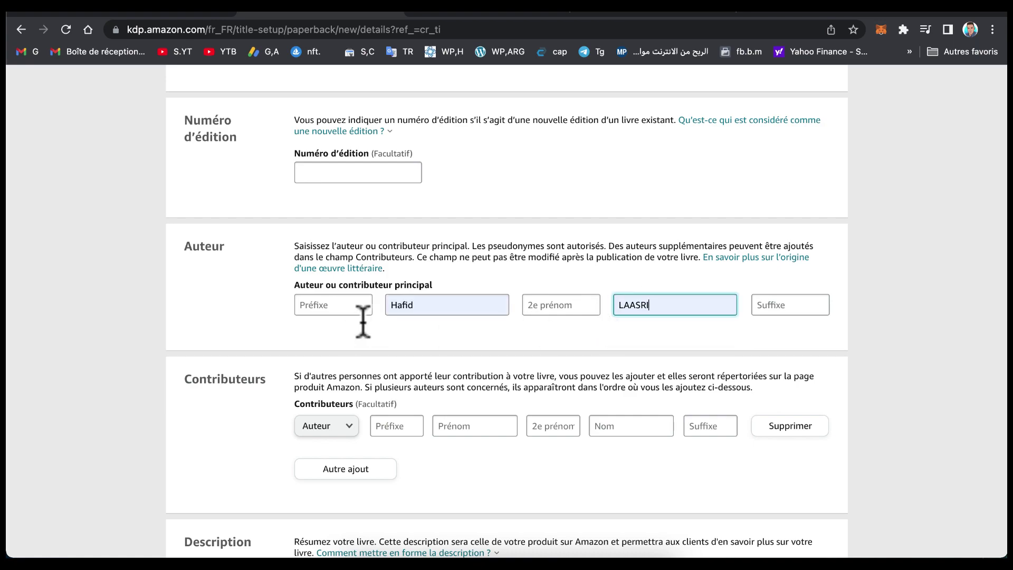
# - Switch the book's Description editor to HTML source mode
pyautogui.scroll(-7, 554, 306)
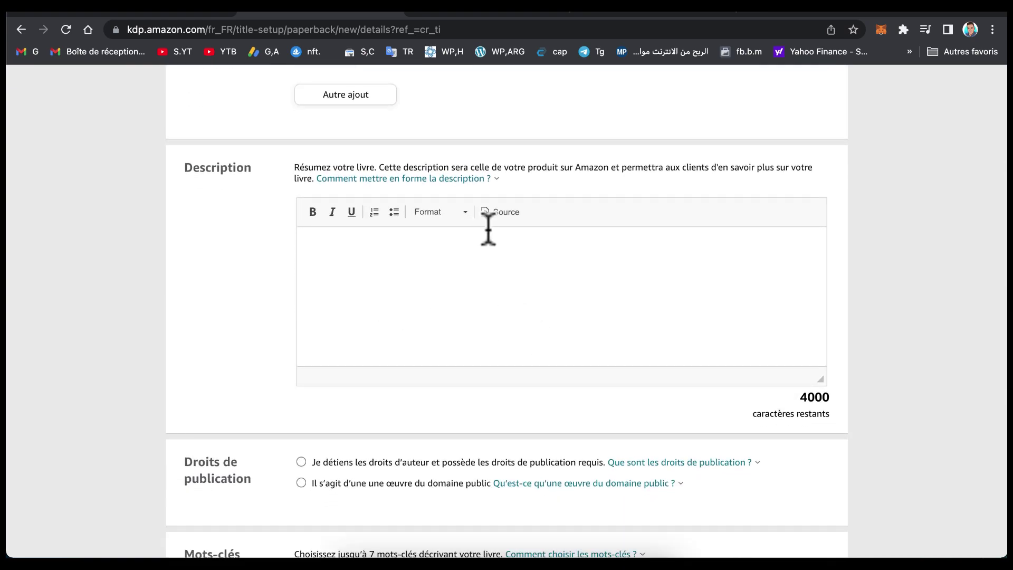
pyautogui.click(504, 212)
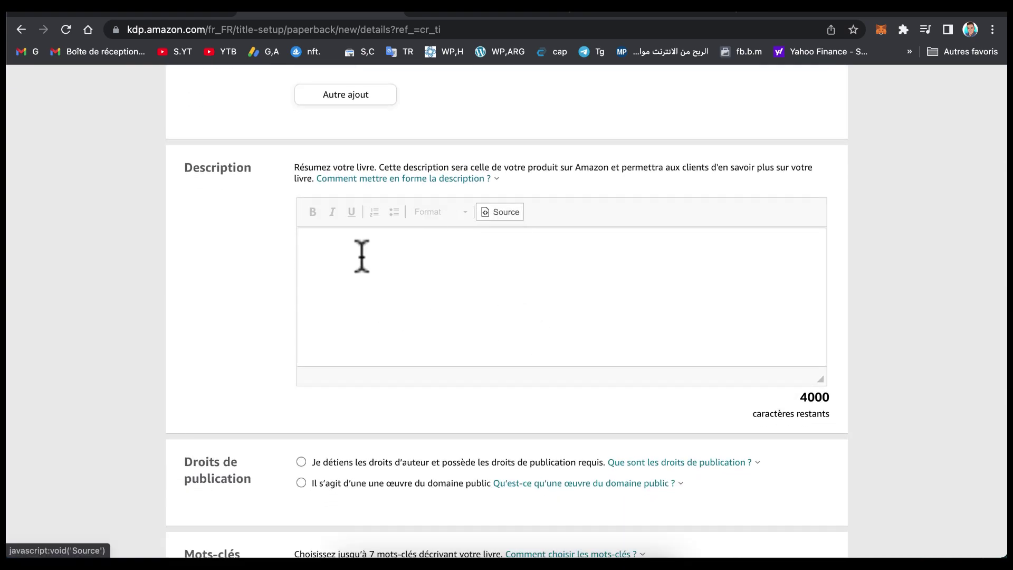
pyautogui.click(486, 211)
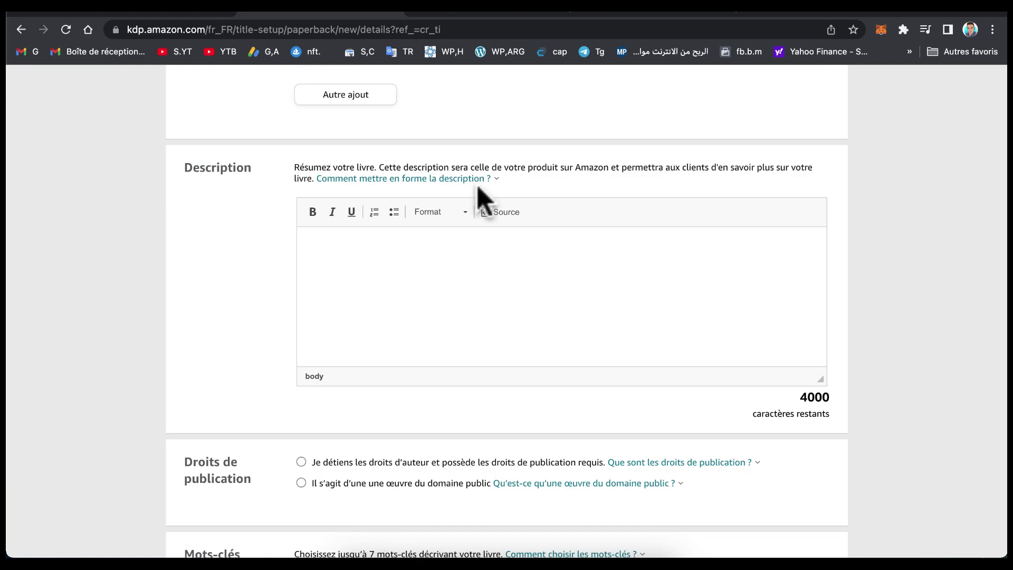
pyautogui.click(493, 210)
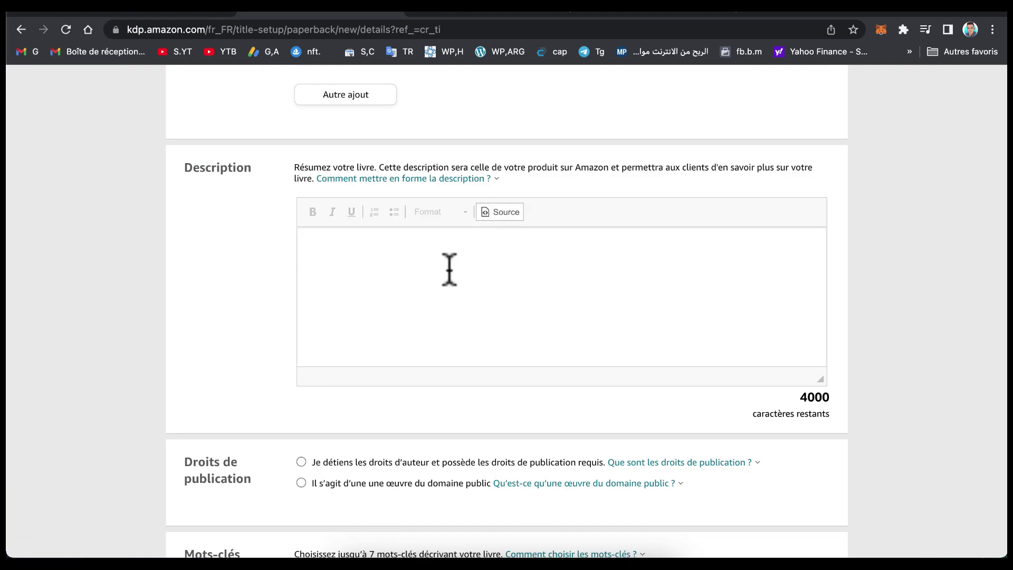
# - Switch to the html-online.com editor and copy in the Titile note's description, from "kids girls and boys will love" to "cute book for your kids"
pyautogui.click(441, 14)
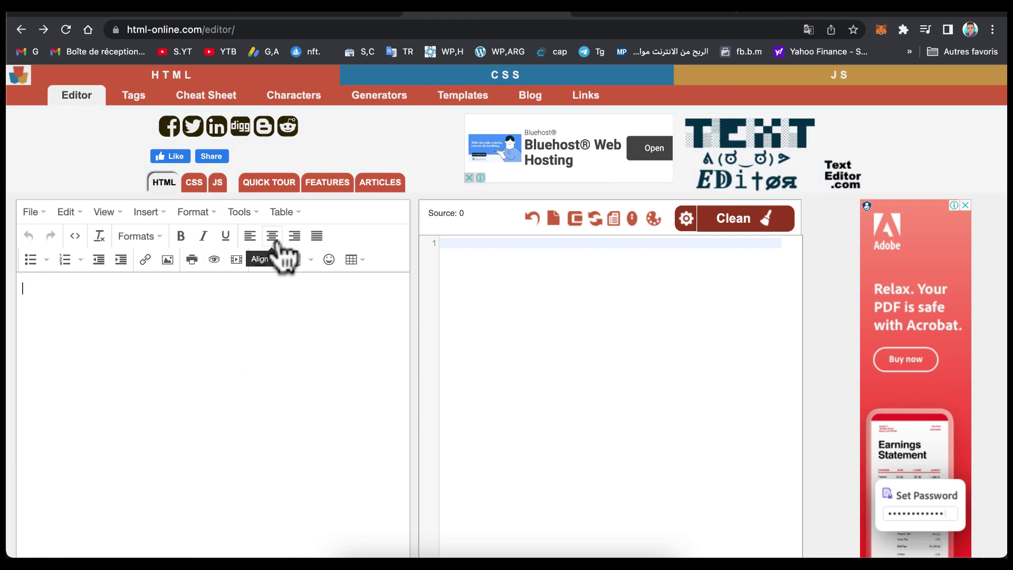
pyautogui.scroll(-10, 280, 248)
pyautogui.scroll(10, 282, 249)
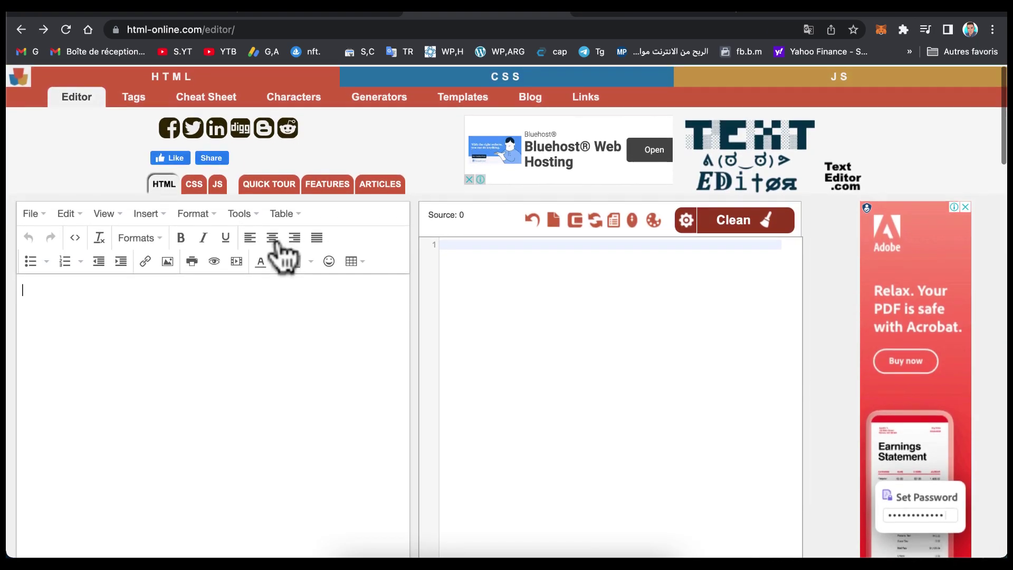
pyautogui.hotkey('ctrl', 'Up')
pyautogui.click(277, 239)
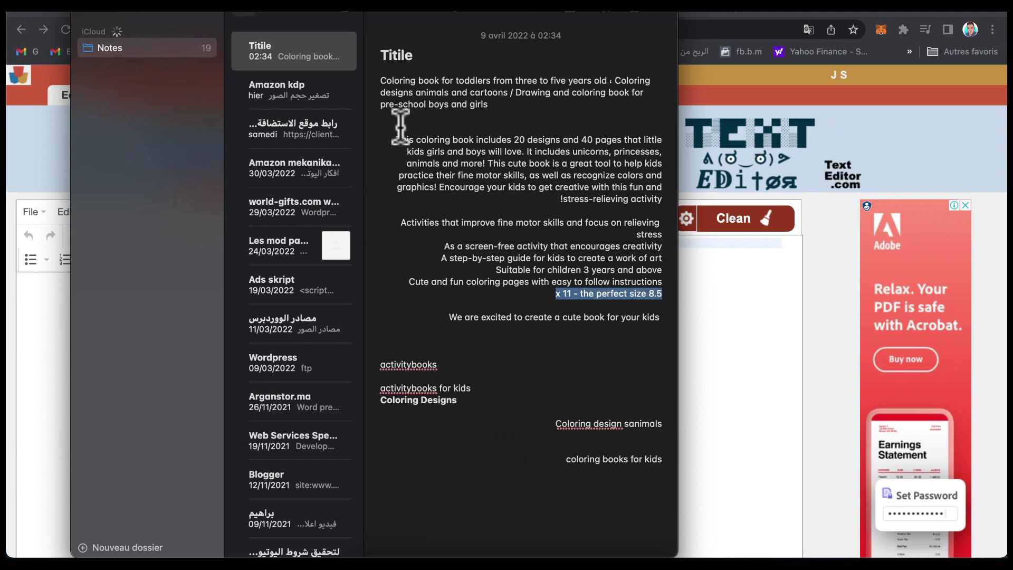
pyautogui.moveTo(395, 137); pyautogui.dragTo(728, 335)
pyautogui.click(728, 335)
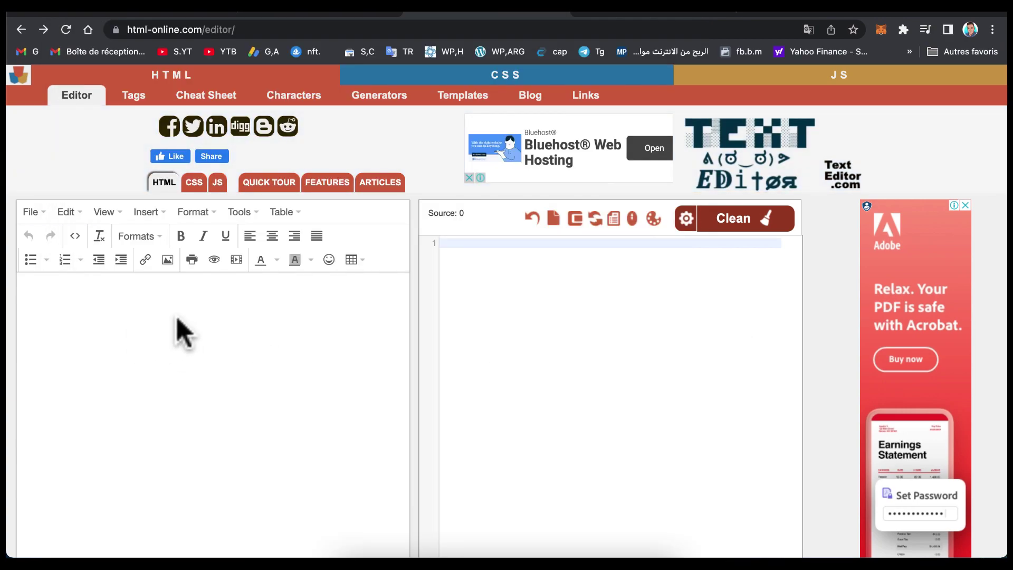
pyautogui.write('kids girls and boys will love. It includes unicorns, princesses, animals and more! This cute book is a great tool to help kids practice their fine motor skills, as well as recognize colors and graphics! Encourage your kids to get creative with this fun and stress-relieving activity!  Activities that improve fine motor skills and focus on relieving stress As a screen-free activity that encourages creativity A step-by-step guide for kids to create a work of art Suitable for children 3 years and above Cute and fun coloring pages with easy to follow instructions 8.5 x 11 - the perfect size  We are excited to create a cute book for your kids')
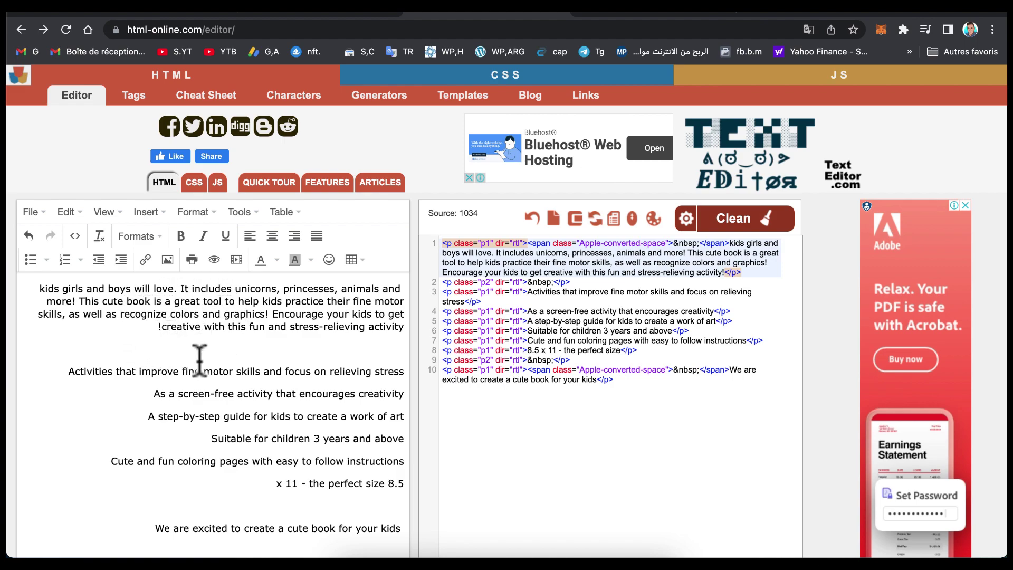
pyautogui.scroll(-2, 256, 406)
pyautogui.scroll(2, 252, 376)
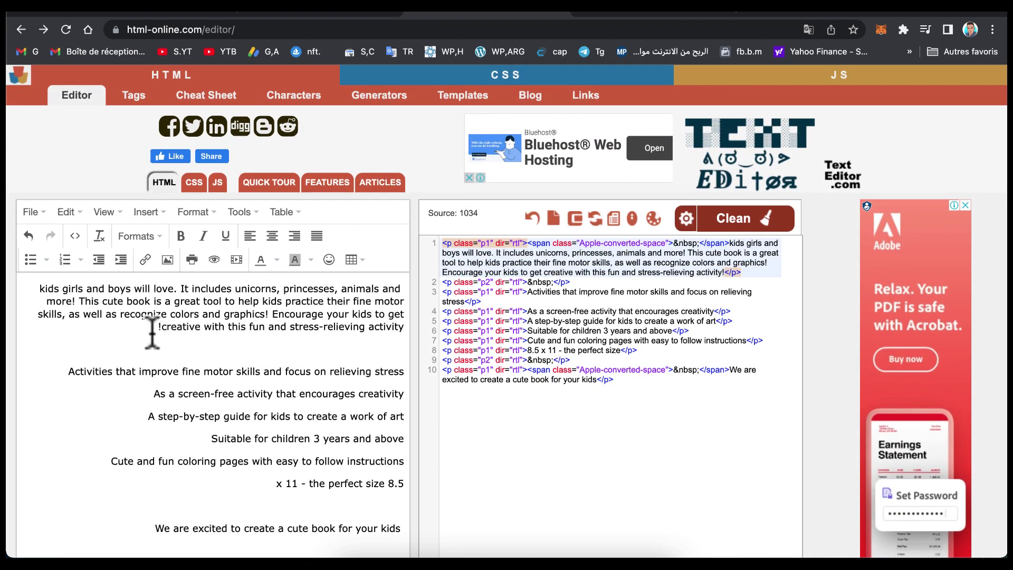
# - Make the description's opening paragraph bold and remove the blank line beneath it
pyautogui.moveTo(153, 330); pyautogui.dragTo(369, 287)
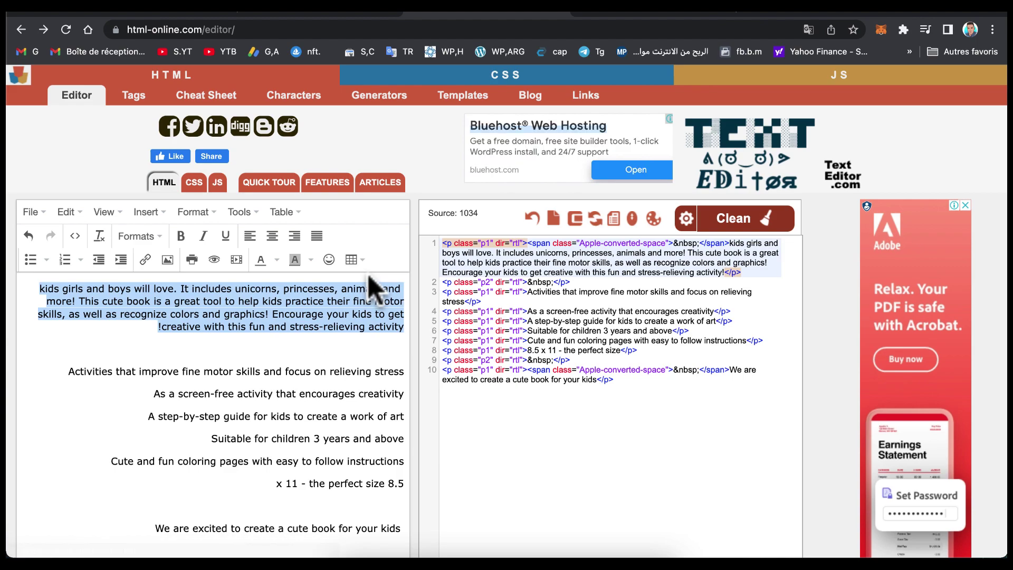
pyautogui.click(180, 236)
pyautogui.click(181, 236)
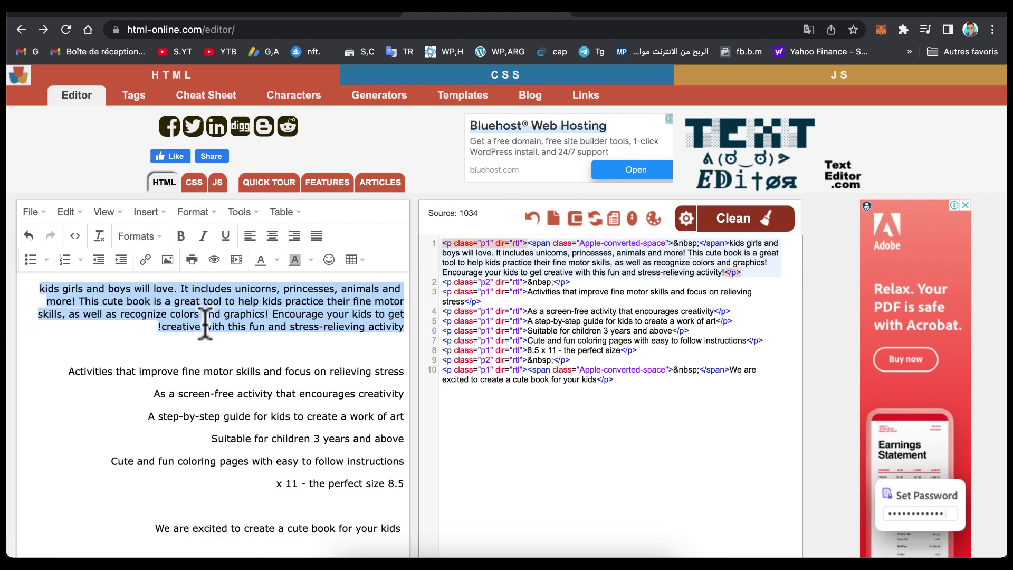
pyautogui.click(181, 236)
pyautogui.click(199, 350)
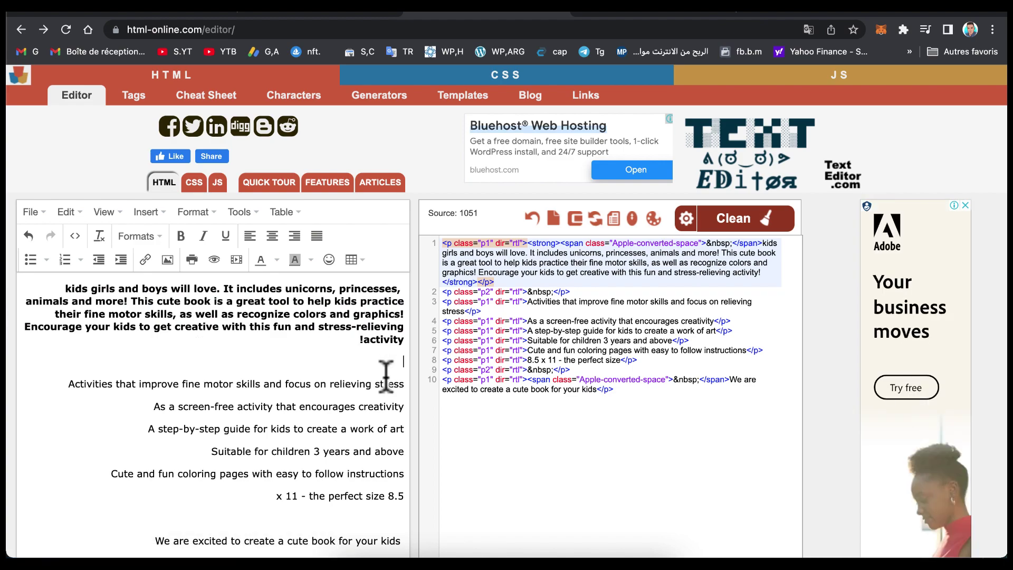
pyautogui.press('BackSpace')
# - Turn the lines from "Activities that improve" to "the perfect size" into a bulleted list and italicize the closing sentence
pyautogui.scroll(-1, 366, 393)
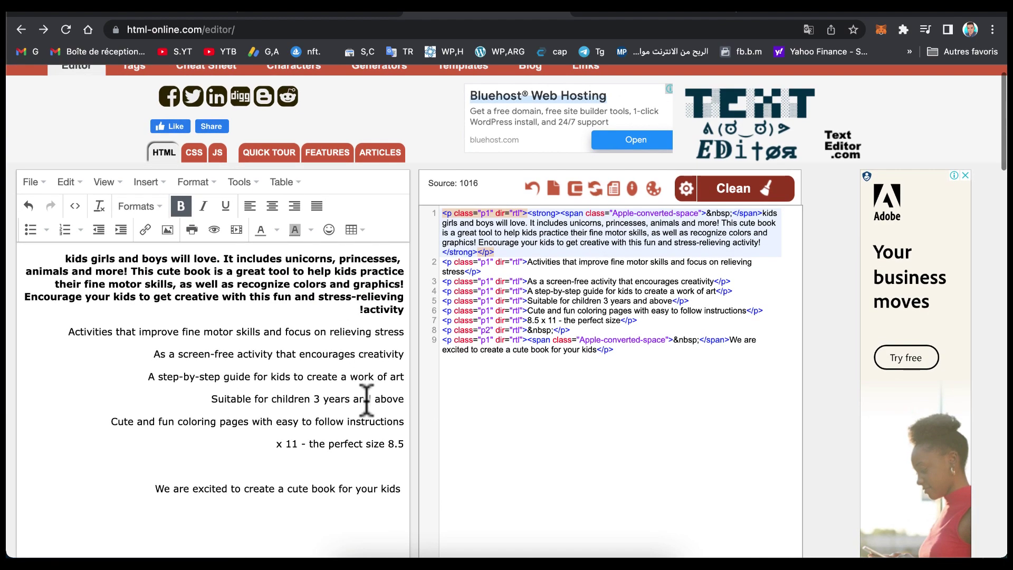
pyautogui.moveTo(328, 455); pyautogui.dragTo(227, 316)
pyautogui.click(30, 229)
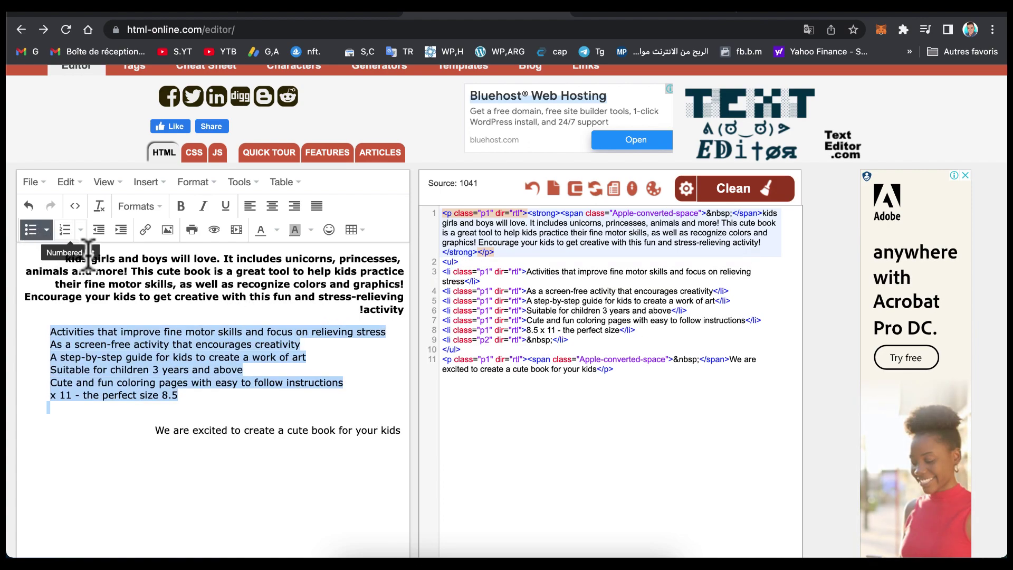
pyautogui.click(152, 298)
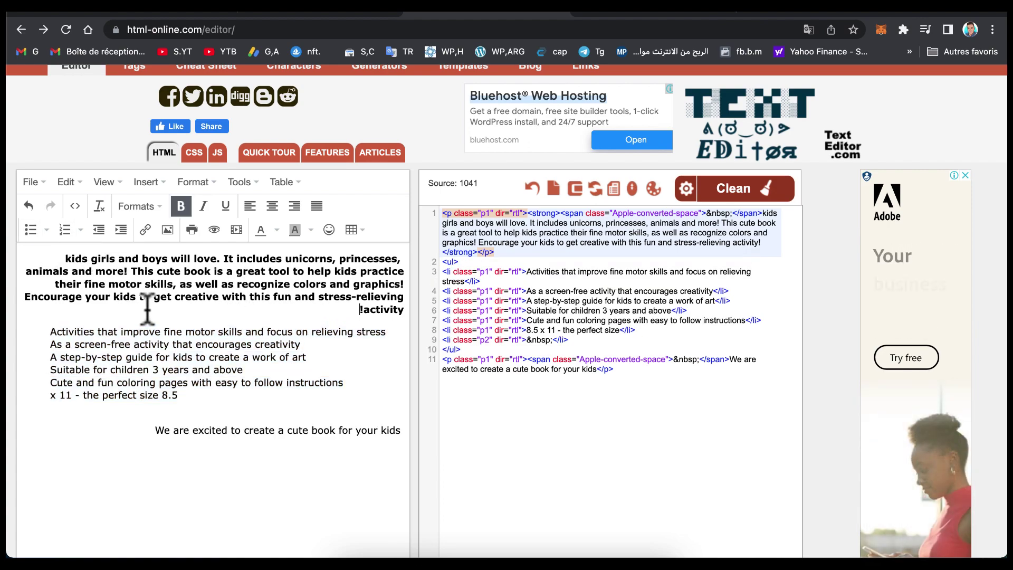
pyautogui.tripleClick(179, 429)
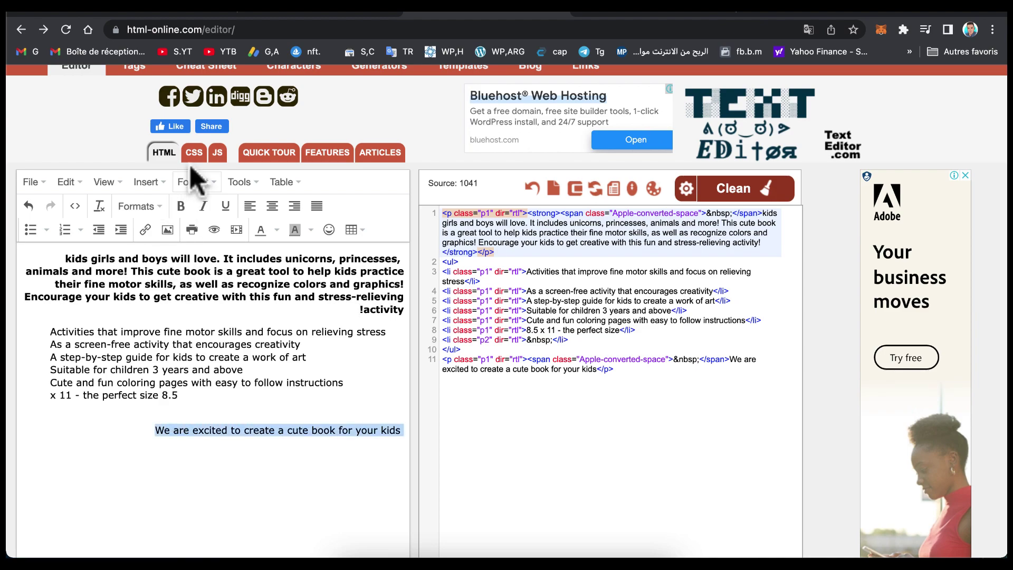
pyautogui.click(204, 207)
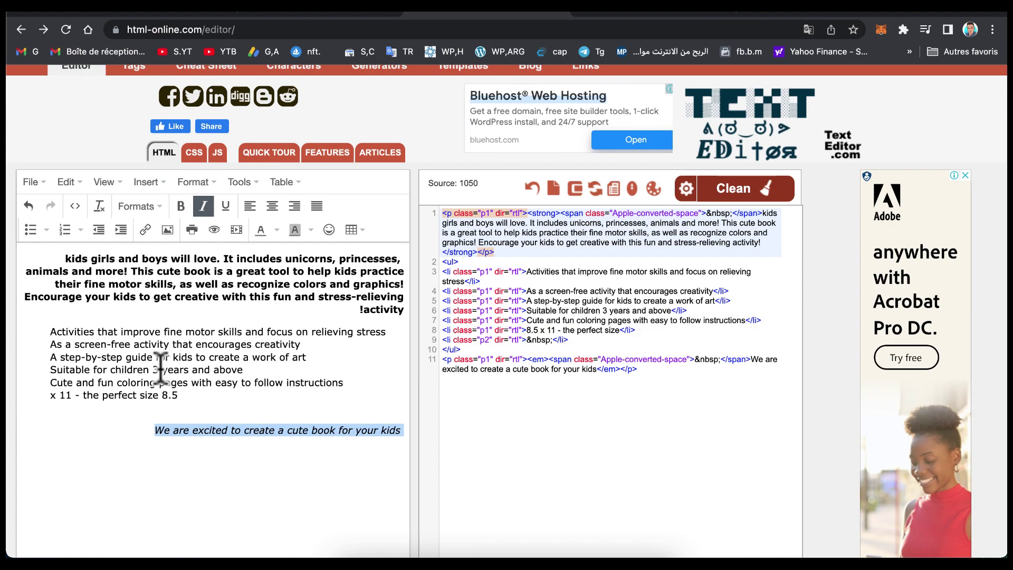
# - Left-align the bold opening paragraph and the italic closing sentence
pyautogui.tripleClick(248, 283)
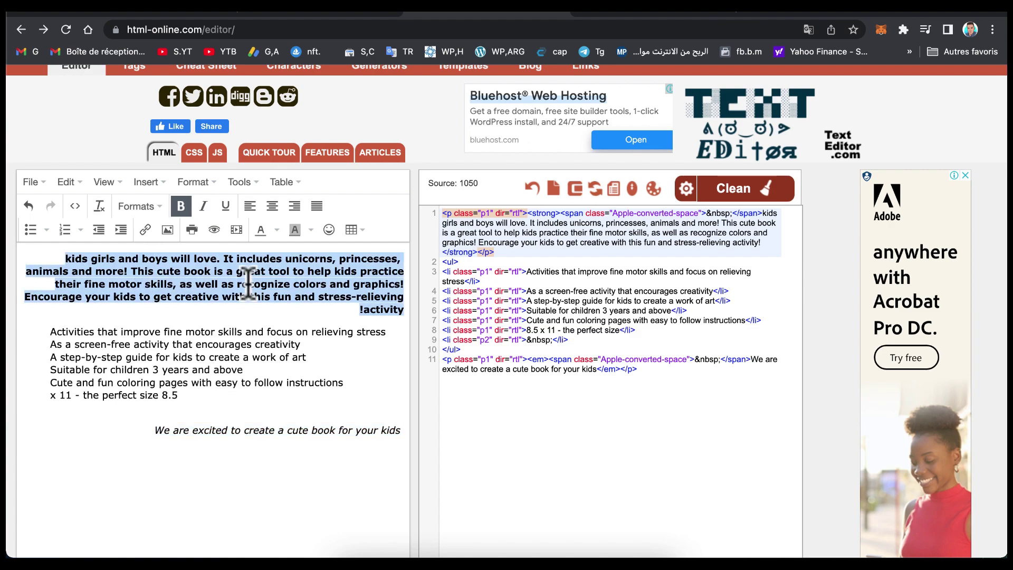
pyautogui.click(250, 207)
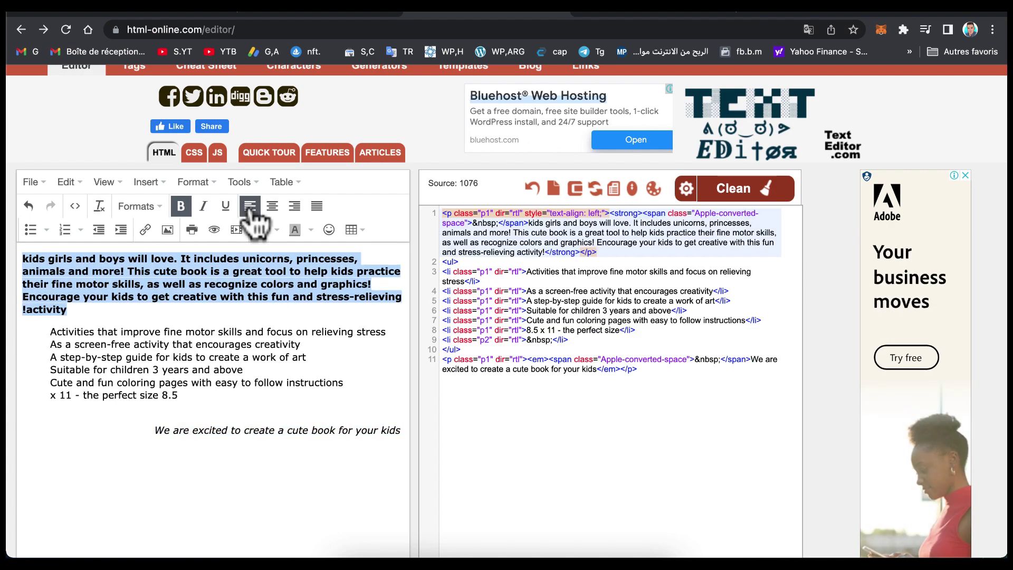
pyautogui.tripleClick(155, 357)
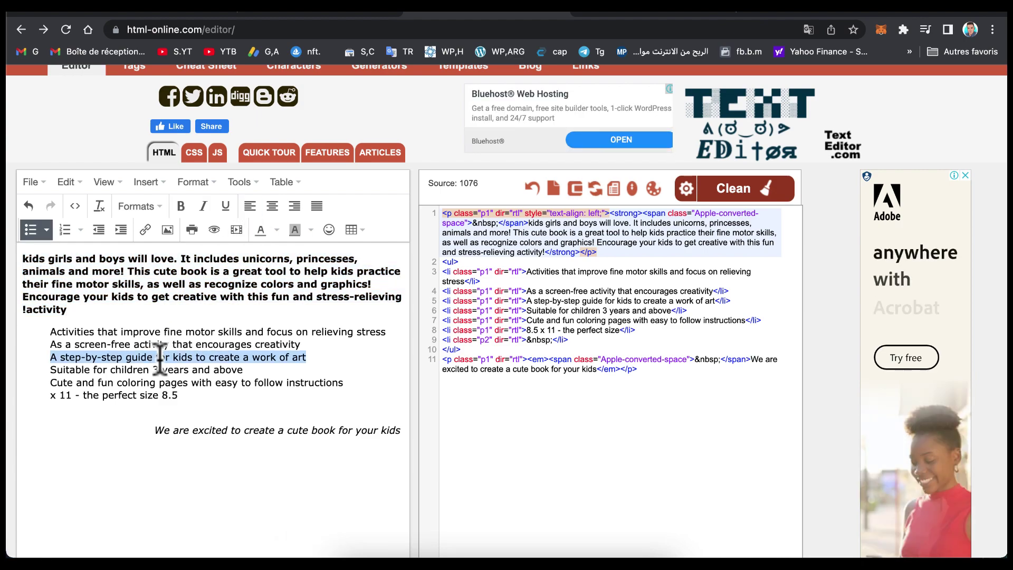
pyautogui.click(163, 358)
pyautogui.tripleClick(182, 430)
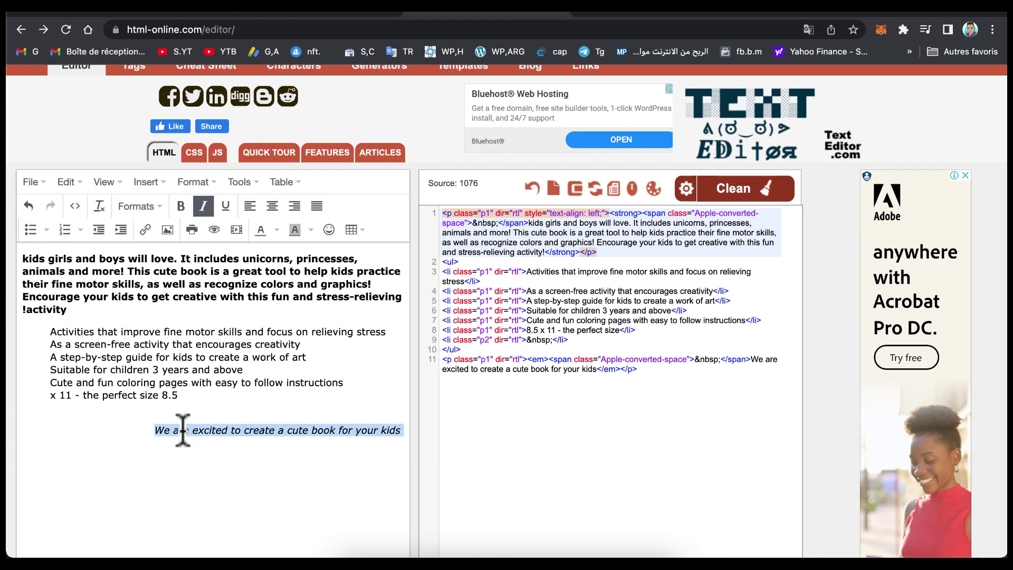
pyautogui.click(254, 207)
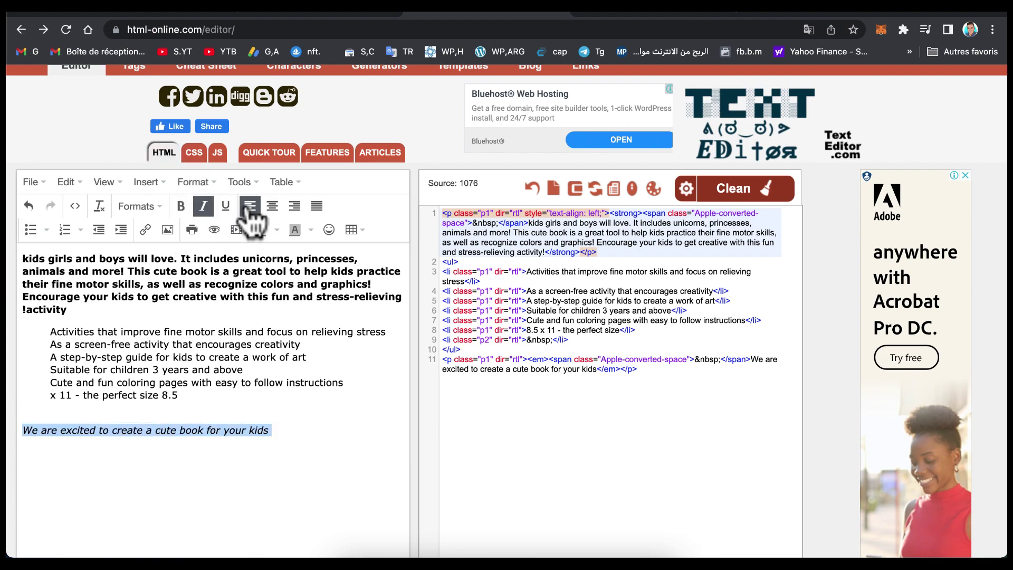
pyautogui.click(236, 393)
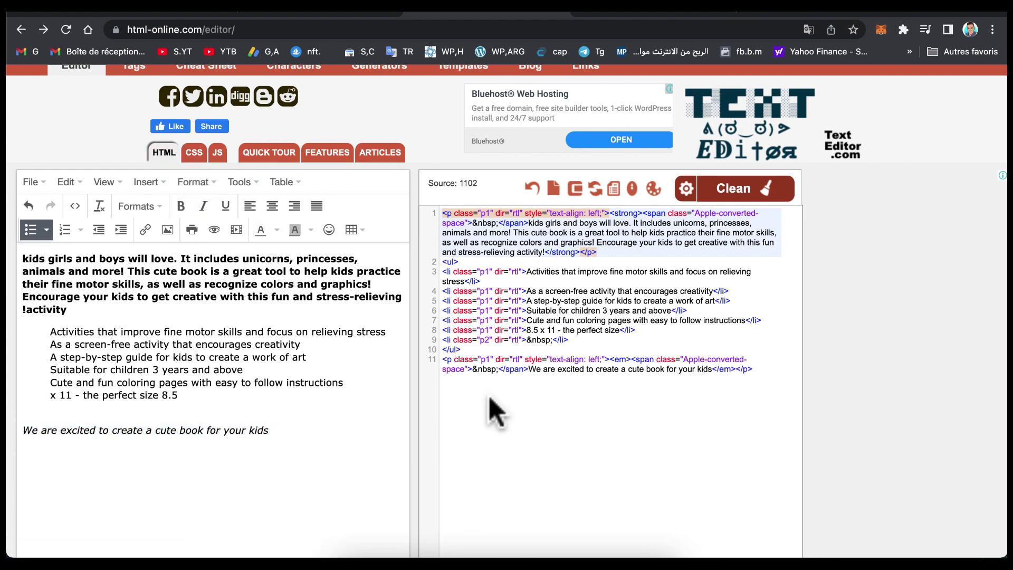
# - Copy all the generated HTML into the KDP Description source, then switch to the formatted view and review the text
pyautogui.moveTo(522, 433); pyautogui.dragTo(446, 199)
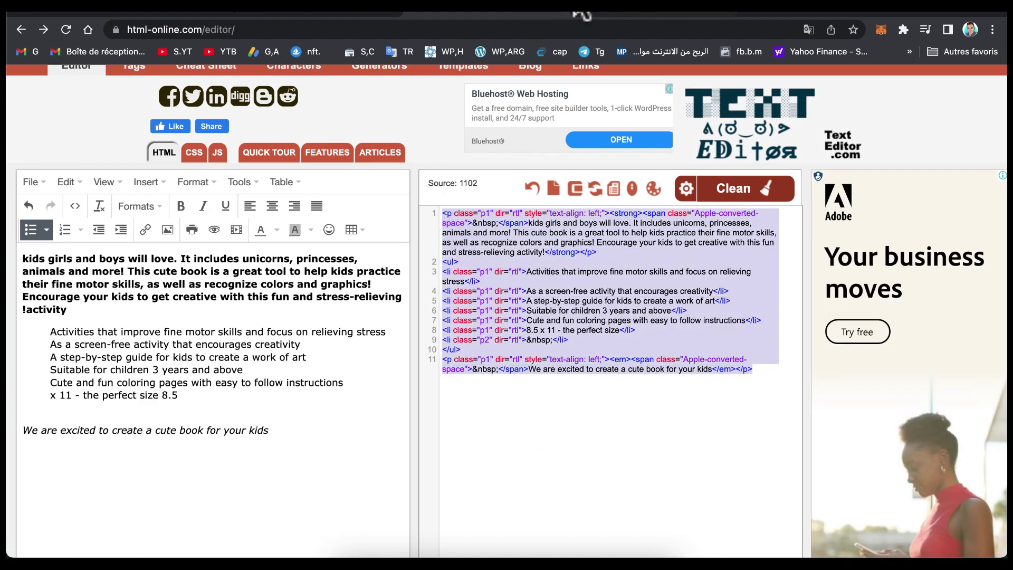
pyautogui.click(329, 13)
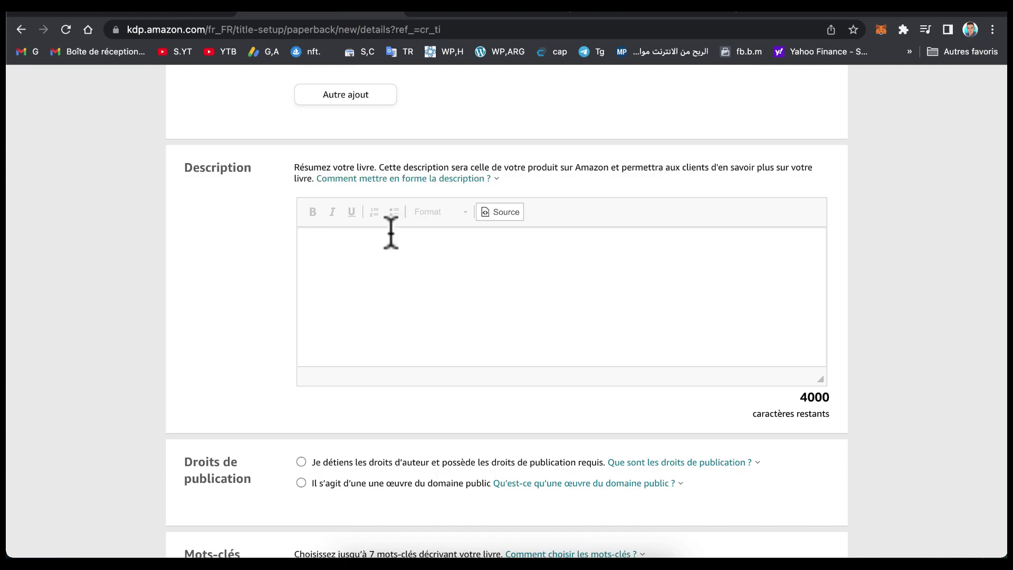
pyautogui.press('super+v')
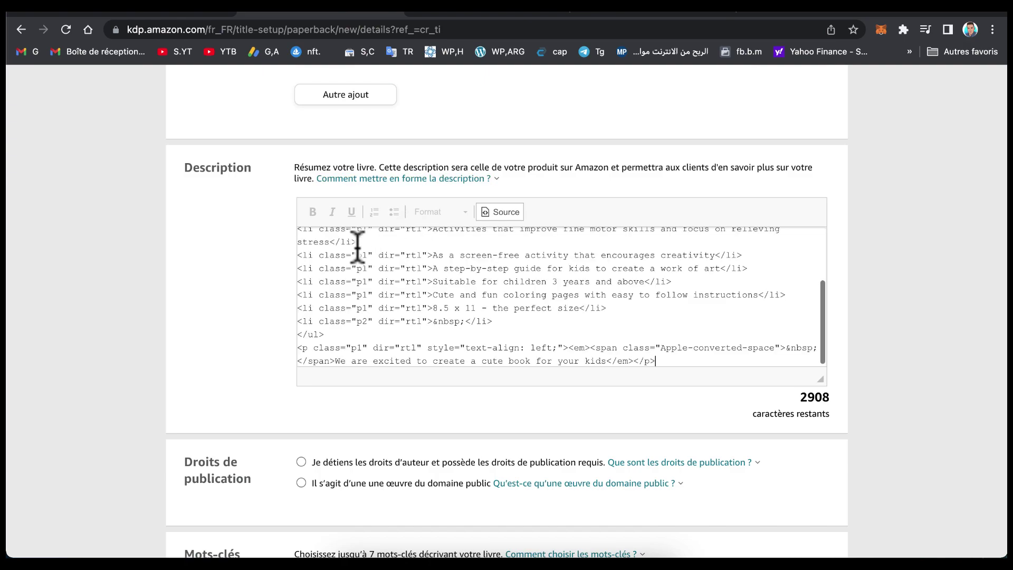
pyautogui.scroll(3, 393, 292)
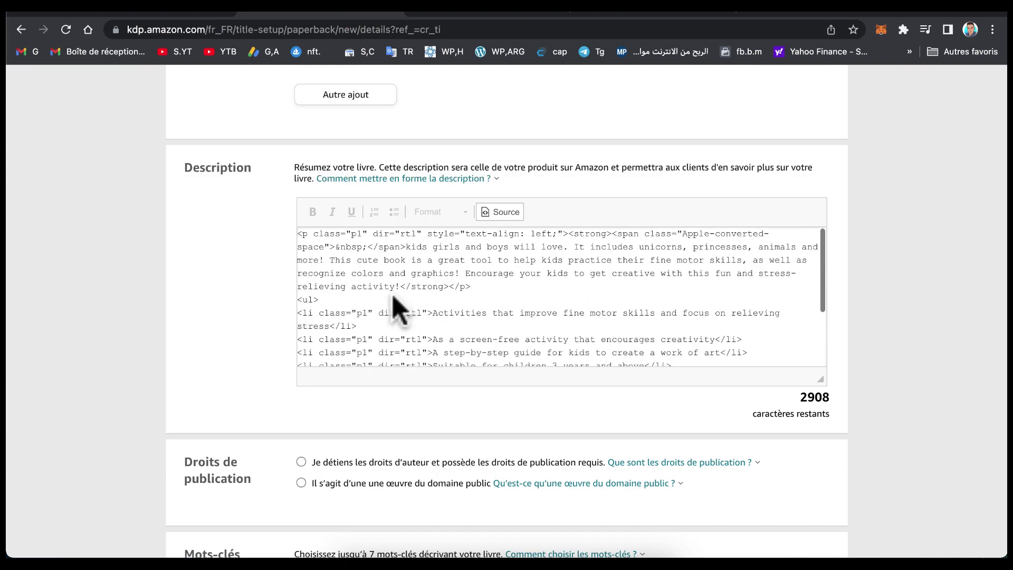
pyautogui.click(501, 213)
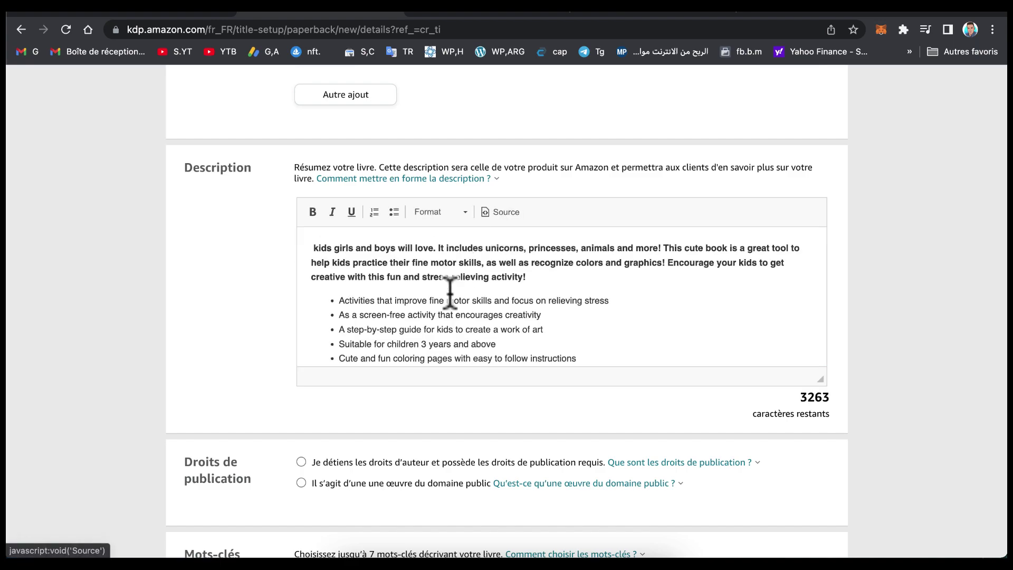
pyautogui.scroll(-3, 443, 305)
pyautogui.scroll(3, 443, 305)
pyautogui.scroll(-3, 443, 305)
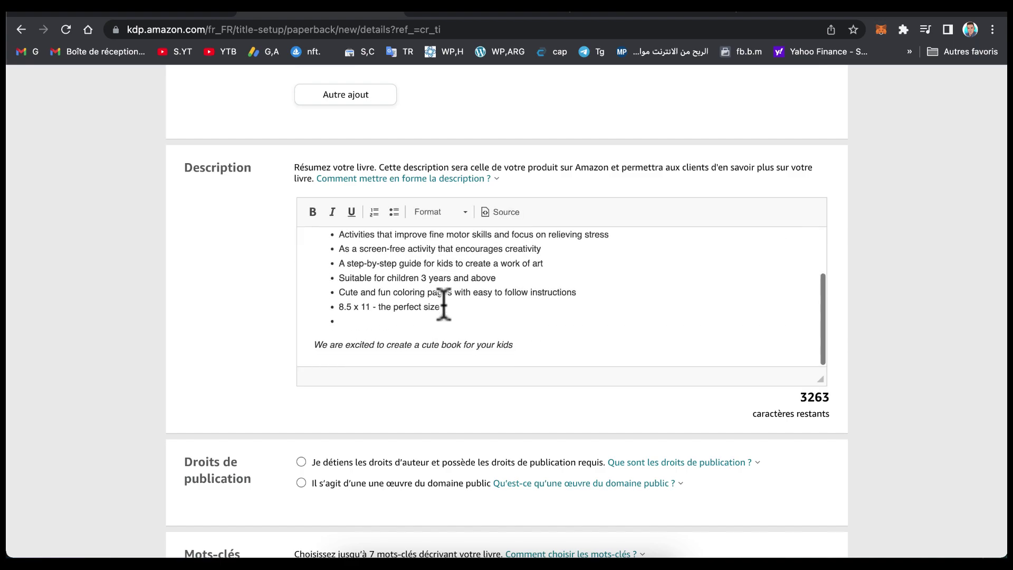
# - Examine the book description in both the HTML source and the formatted view, from the bold opening to the italic closing sentence
pyautogui.scroll(3, 443, 296)
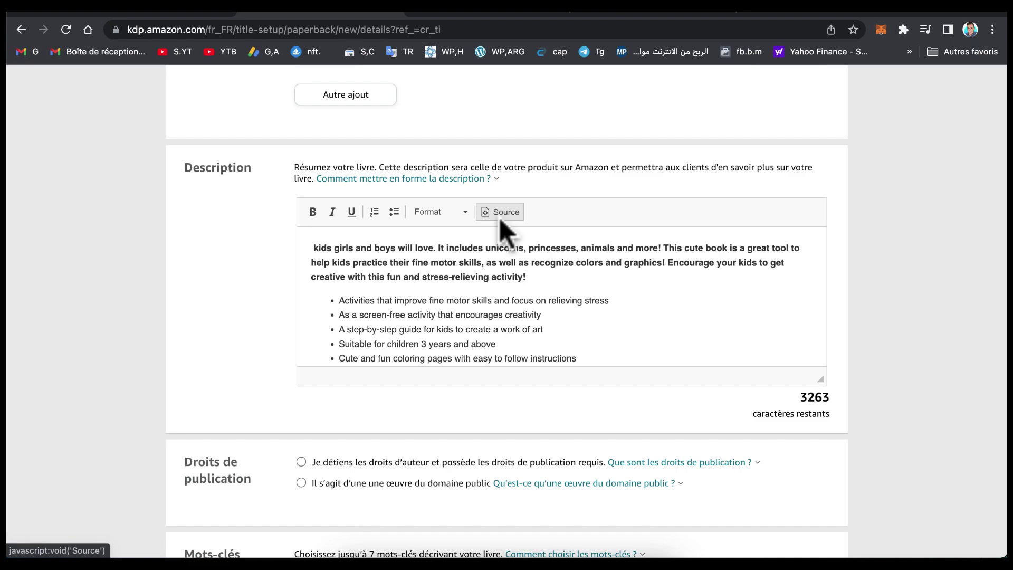
pyautogui.click(500, 213)
pyautogui.scroll(3, 417, 277)
pyautogui.click(420, 282)
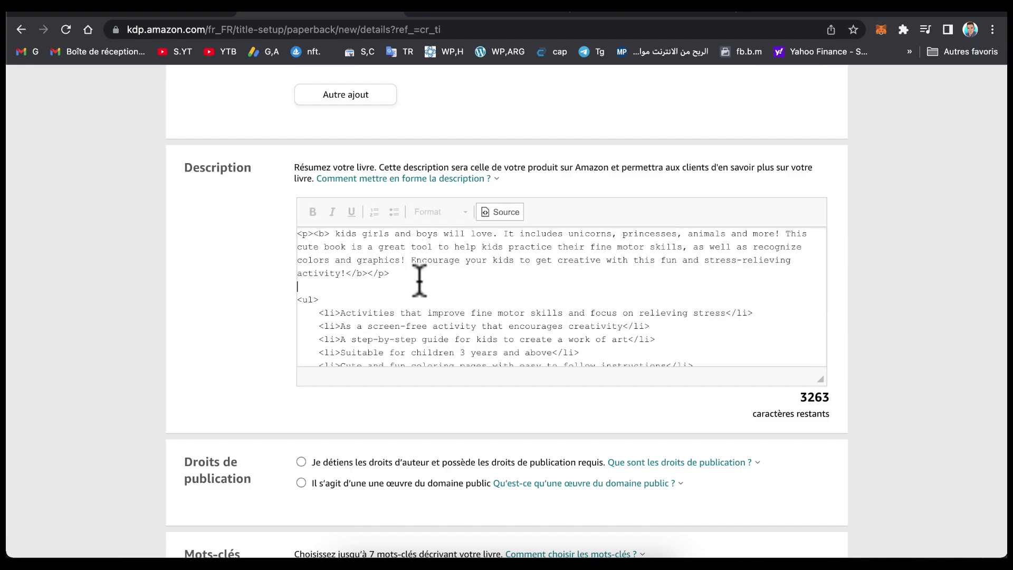
pyautogui.click(485, 213)
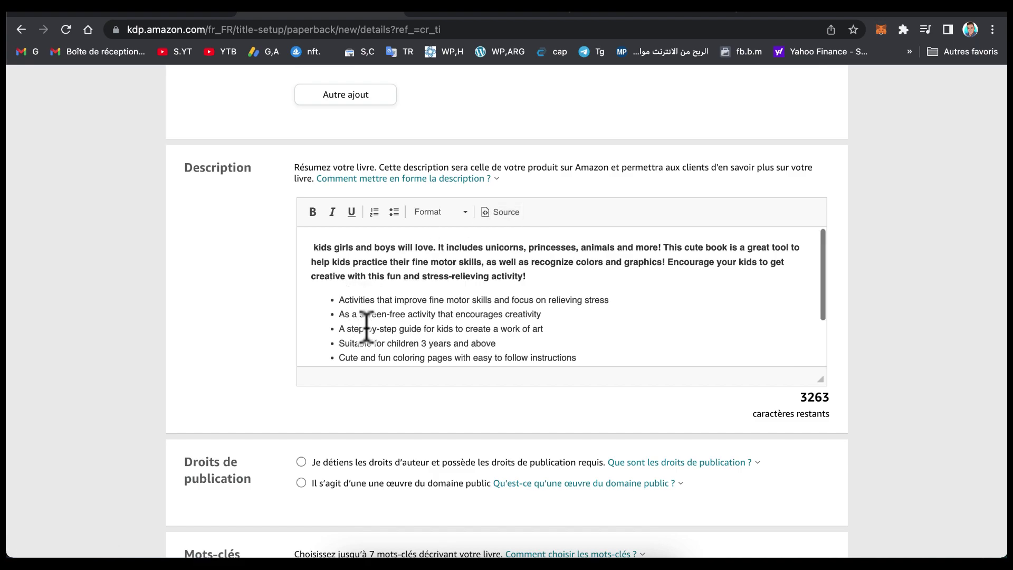
pyautogui.scroll(-3, 364, 328)
pyautogui.scroll(3, 364, 328)
pyautogui.scroll(-3, 364, 329)
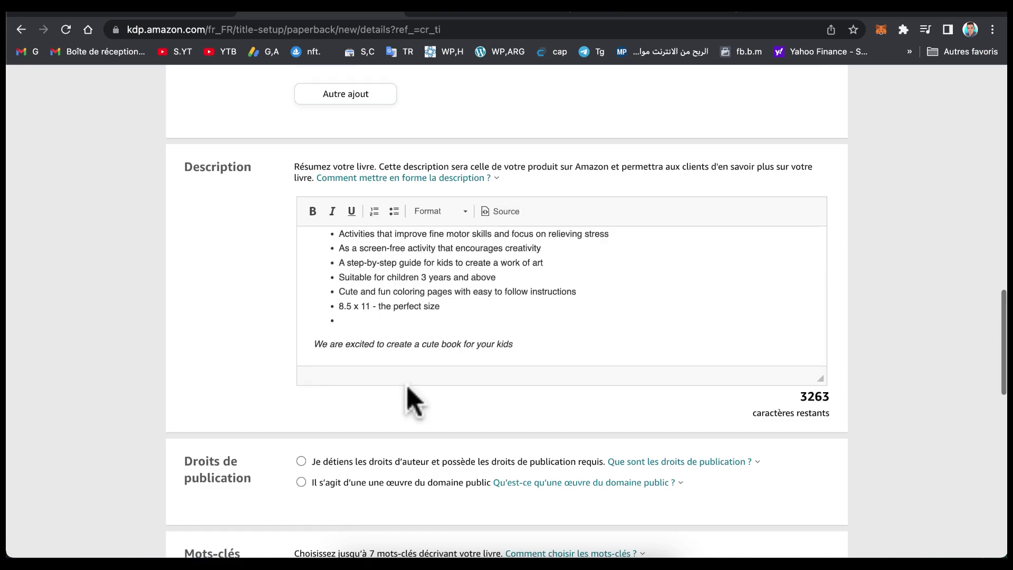
# - Declare in the publishing rights section that you own the copyright and hold the required publishing rights
pyautogui.scroll(-5, 414, 404)
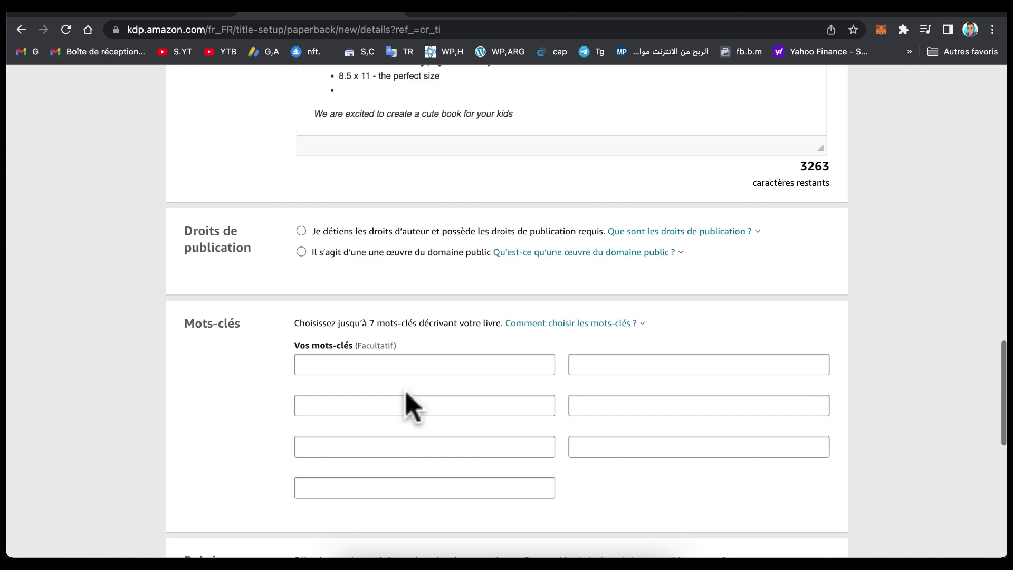
pyautogui.scroll(-1, 442, 248)
pyautogui.click(301, 216)
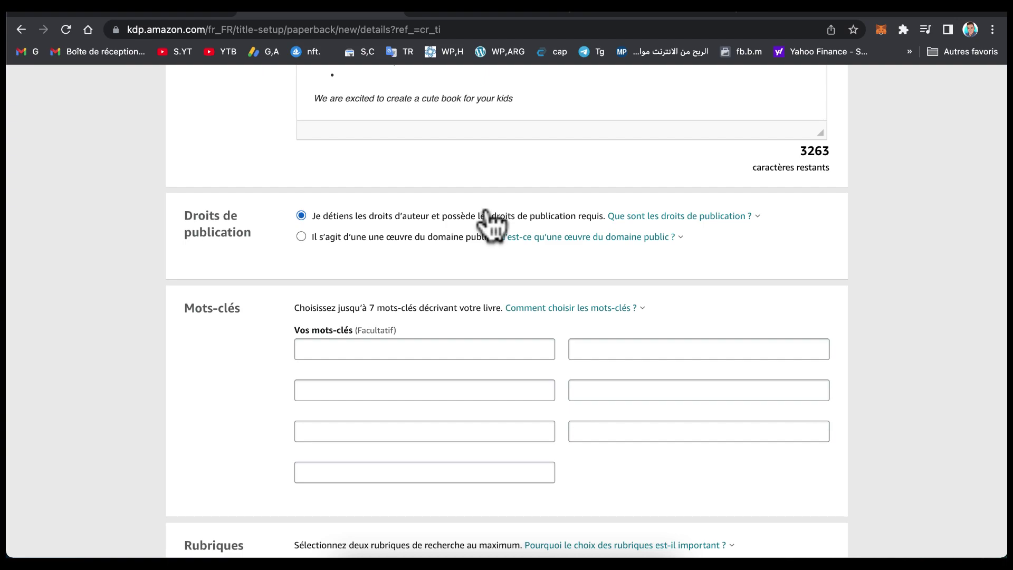
# - Copy "activitybooks" from the Notes app into the first keyword field of the KDP form
pyautogui.scroll(-2, 370, 280)
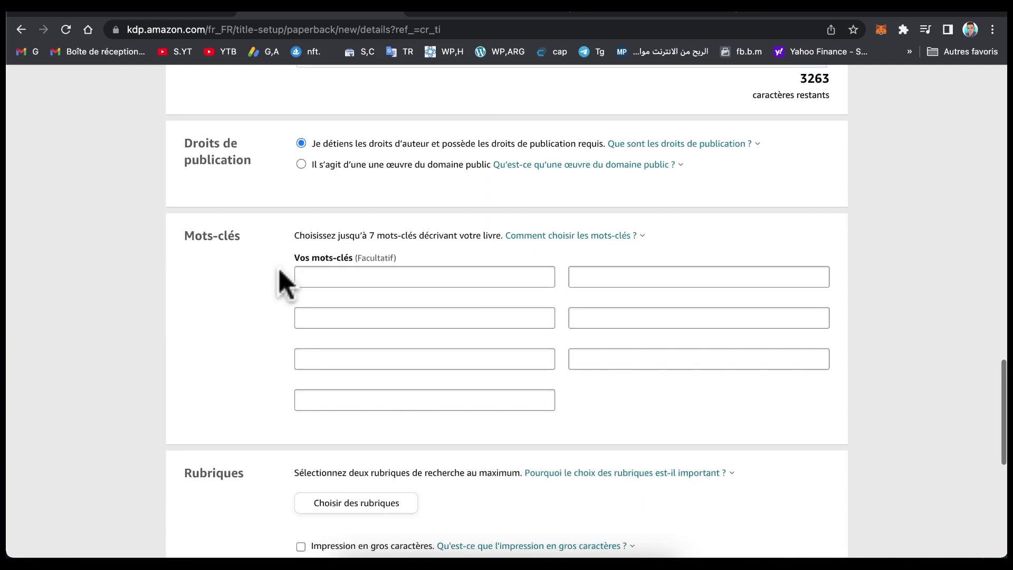
pyautogui.click(328, 277)
pyautogui.press('super+Tab')
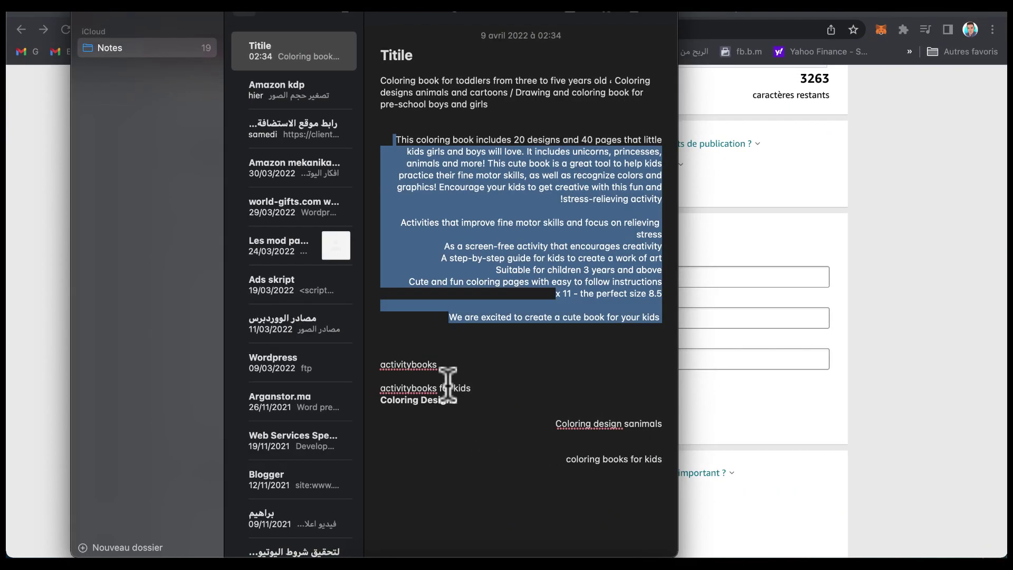
pyautogui.click(448, 385)
pyautogui.tripleClick(416, 364)
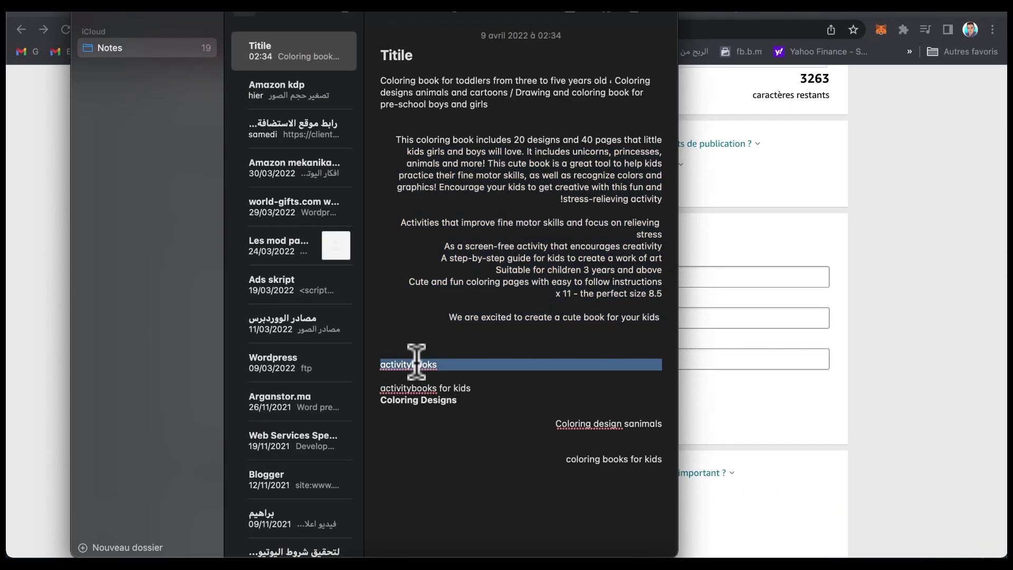
pyautogui.press('super+Tab')
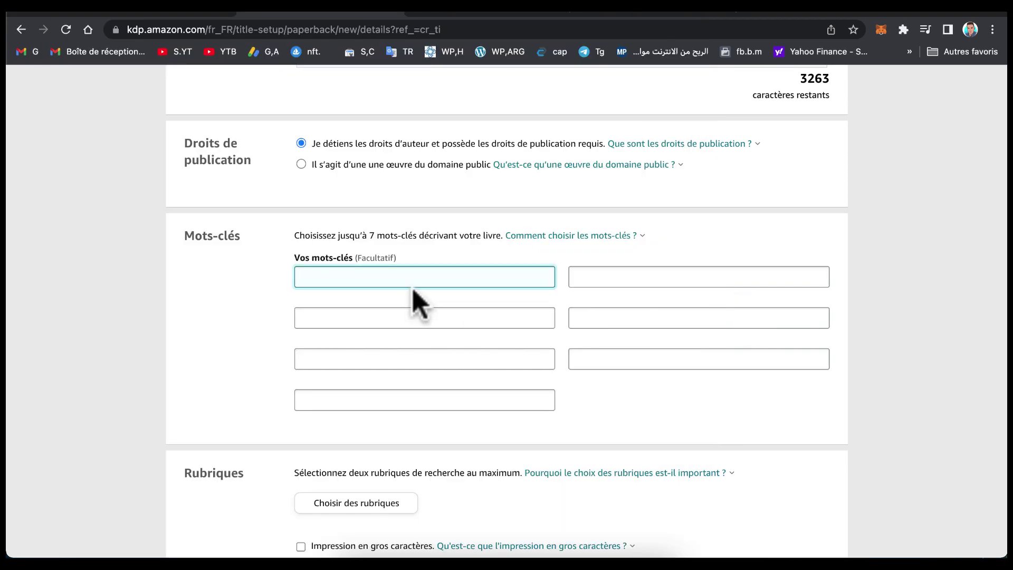
# - Fill the remaining keyword fields with "activitybooks for kids", "coloring books for kids" twice, "coloringbook for kids 2022", "Coloring Designs" and "coloring books 2022"
pyautogui.hotkey('ctrl', 'Up')
pyautogui.click(289, 412)
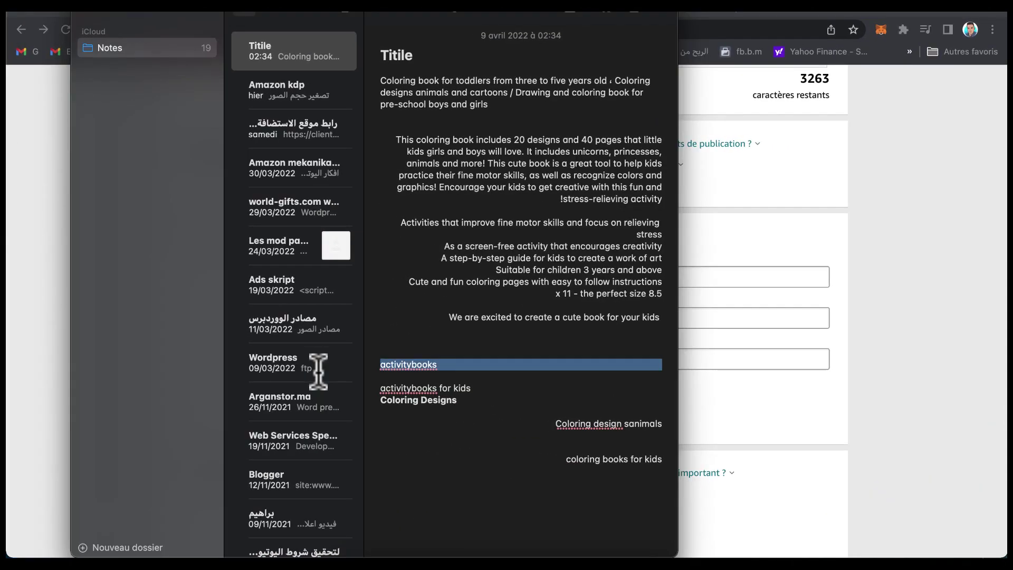
pyautogui.tripleClick(415, 388)
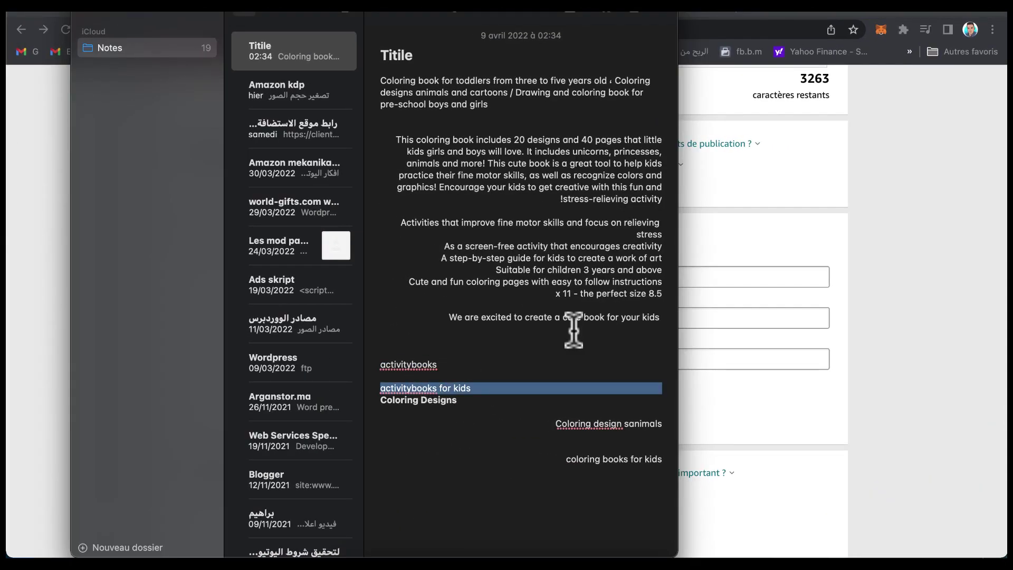
pyautogui.press('super+Tab')
pyautogui.click(580, 276)
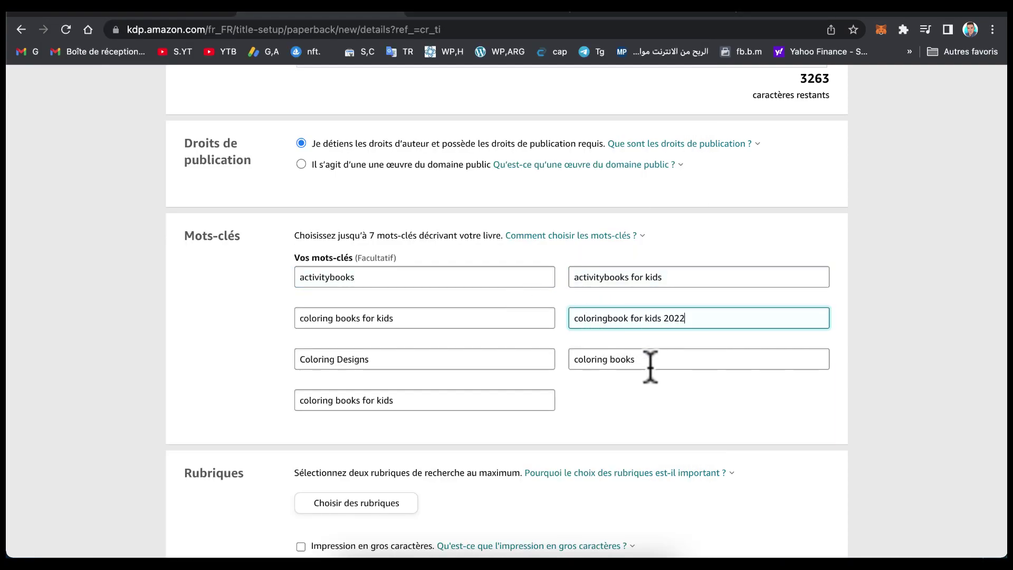
pyautogui.click(651, 360)
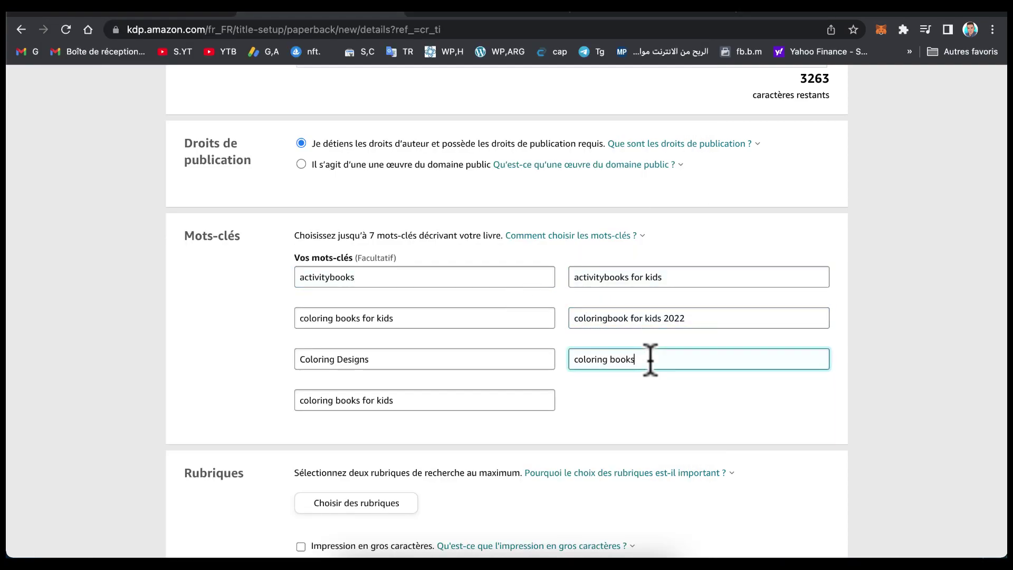
pyautogui.click(586, 432)
# - Open the category selection dialog and translate the page into Arabic
pyautogui.scroll(-2, 577, 403)
pyautogui.scroll(-2, 581, 404)
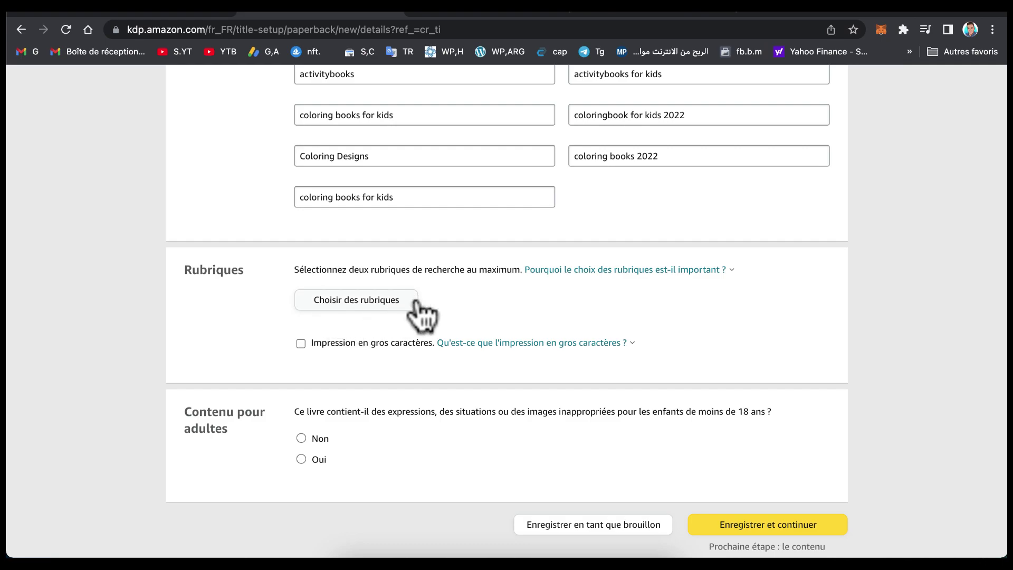
pyautogui.click(366, 301)
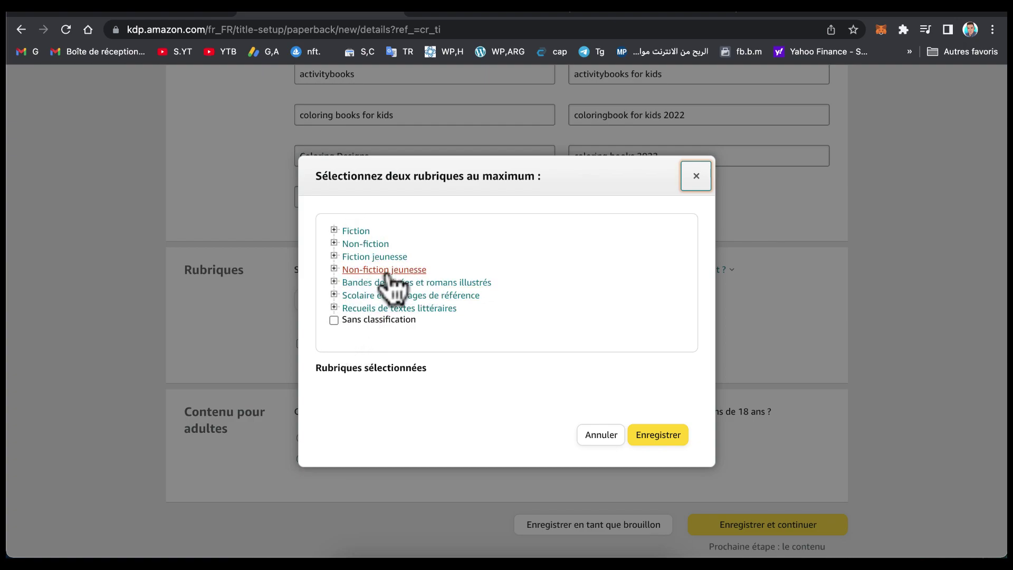
pyautogui.rightClick(429, 359)
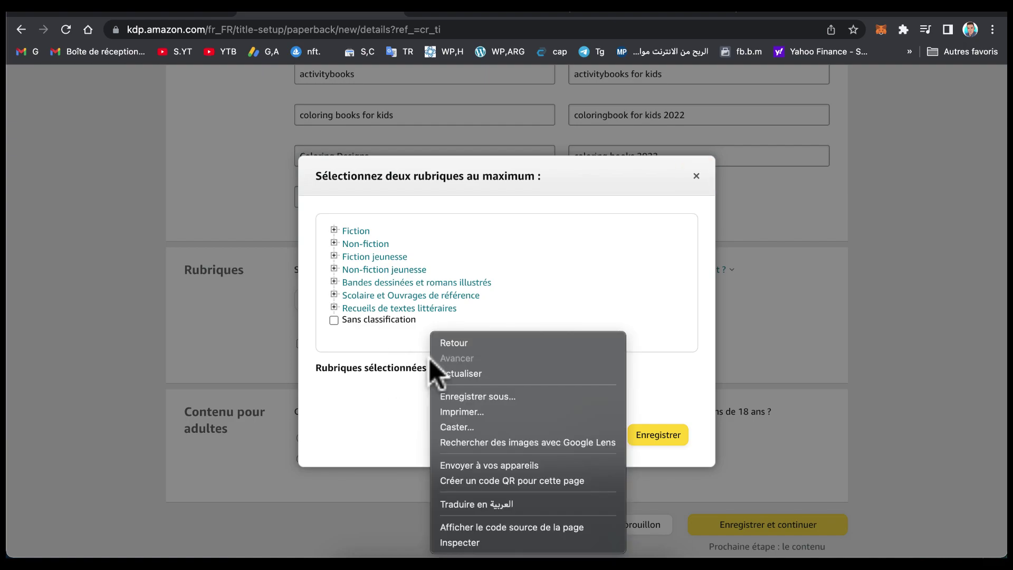
pyautogui.click(479, 499)
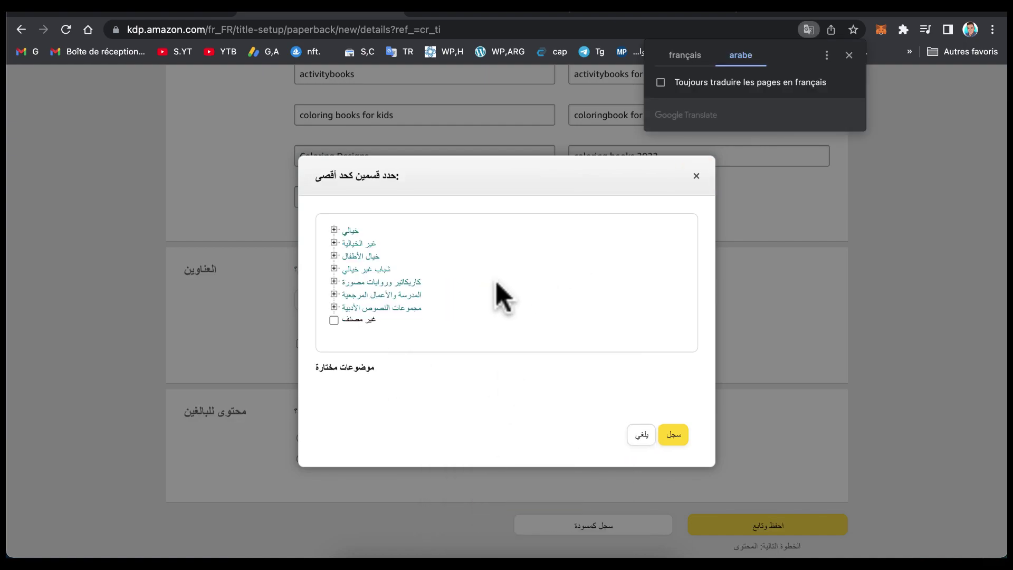
# - Select the General category under children's fiction (Fiction jeunesse) instead of the activity books category
pyautogui.click(406, 294)
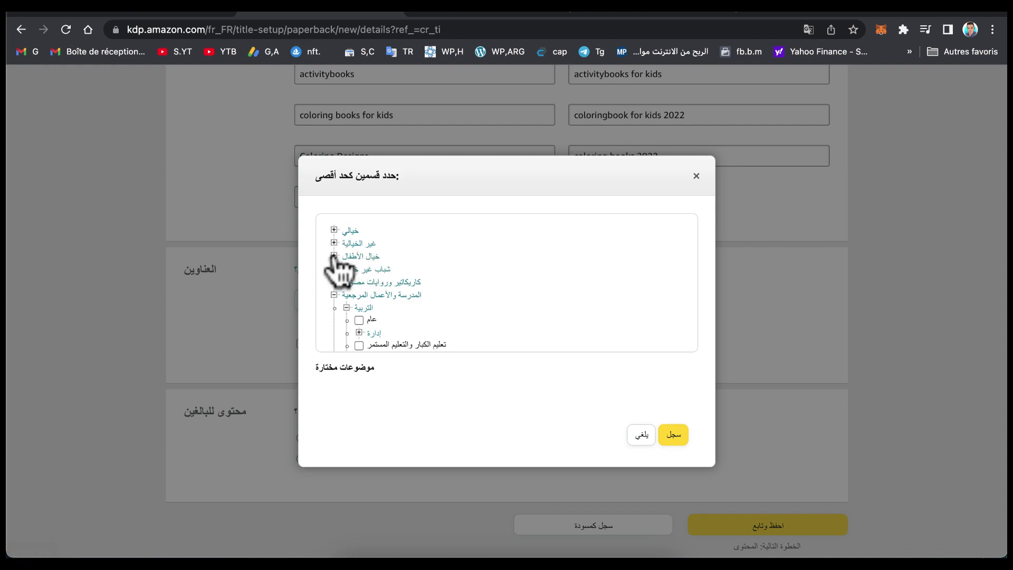
pyautogui.click(333, 256)
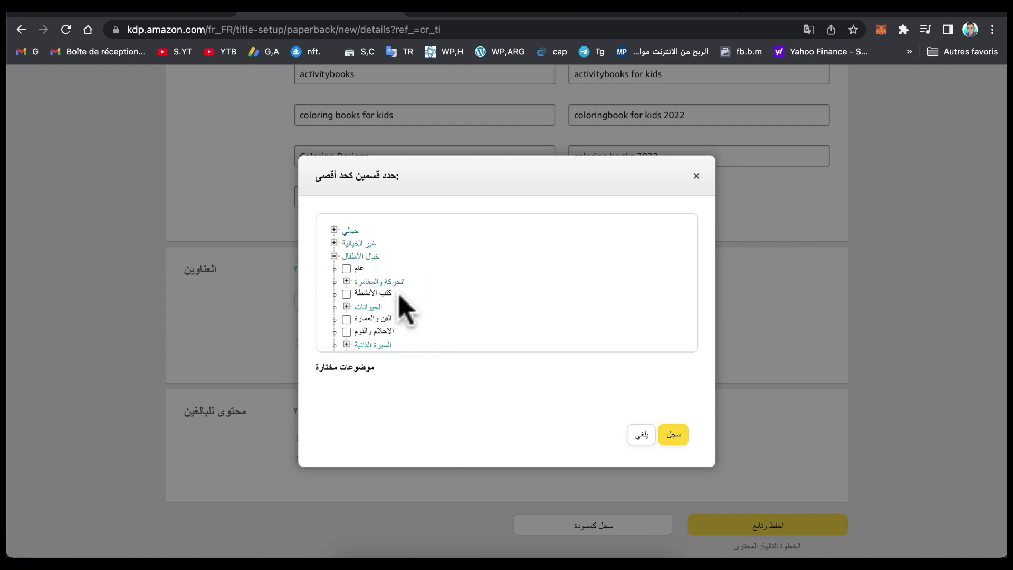
pyautogui.scroll(-1, 406, 312)
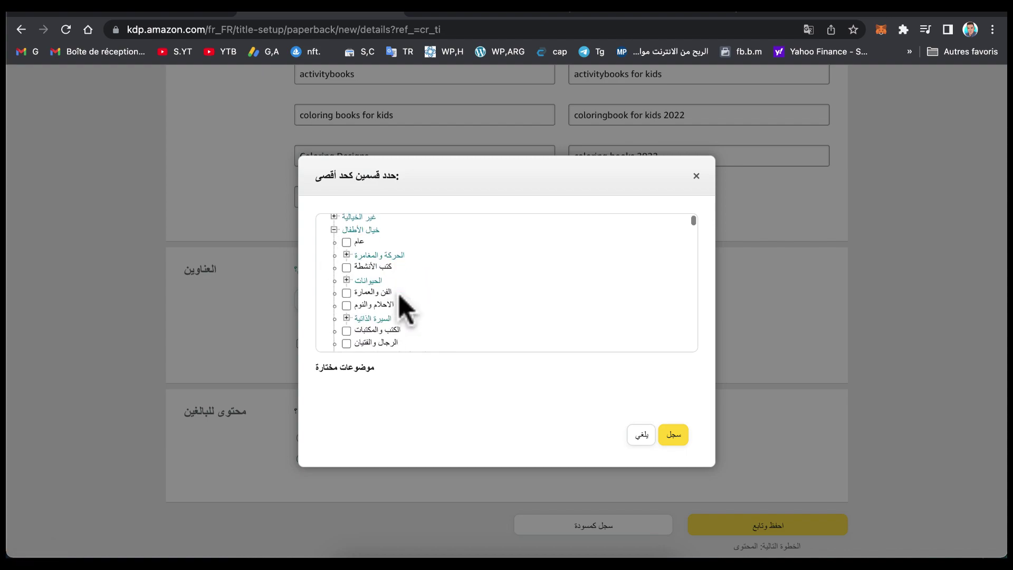
pyautogui.click(346, 268)
pyautogui.scroll(-2, 396, 295)
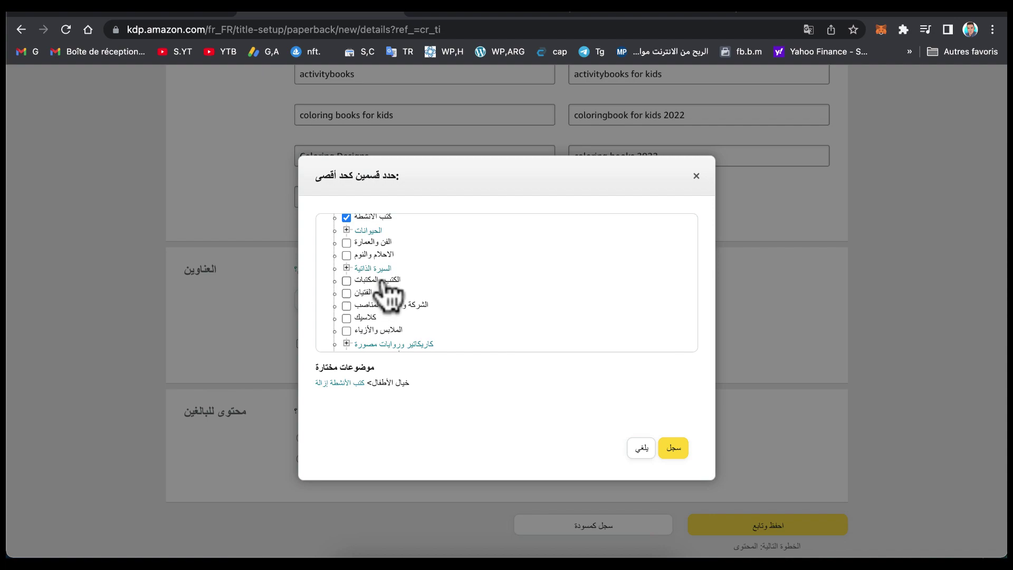
pyautogui.scroll(2, 391, 296)
pyautogui.click(347, 251)
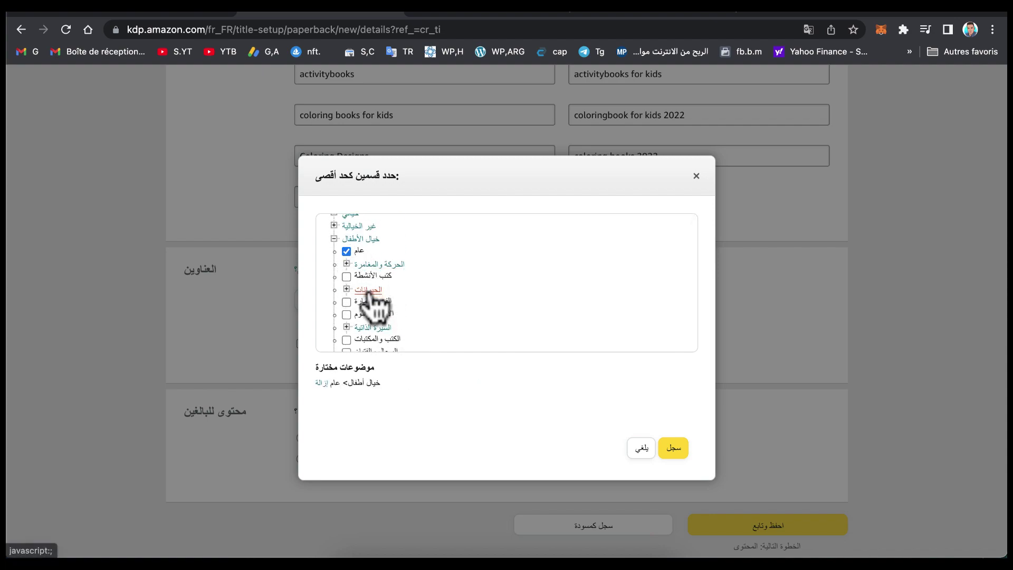
# - Add Non-fiction > Arts et Loisirs > Loisirs créatifs pour enfants as the second category and save the selection
pyautogui.scroll(-5, 409, 285)
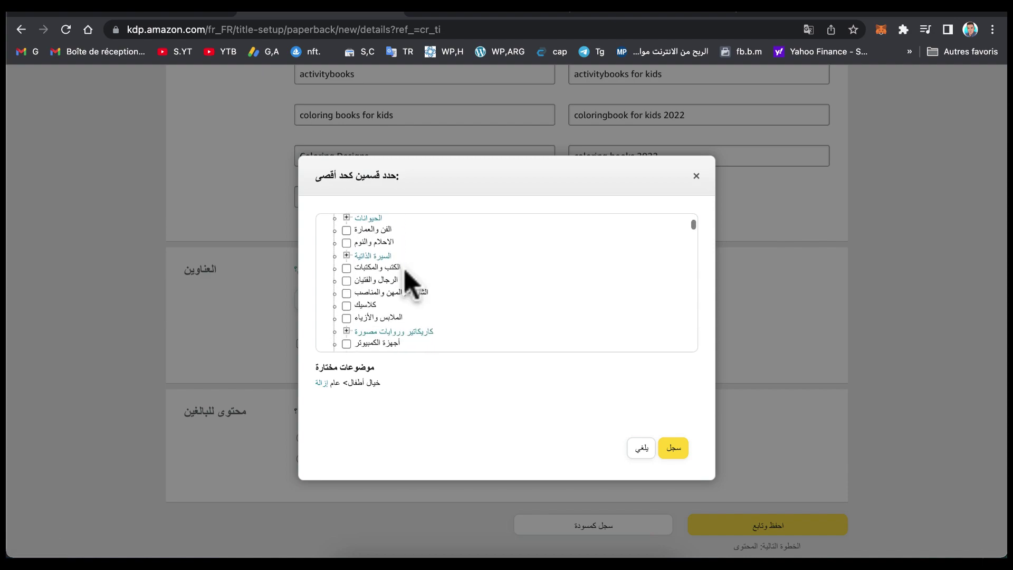
pyautogui.scroll(5, 409, 285)
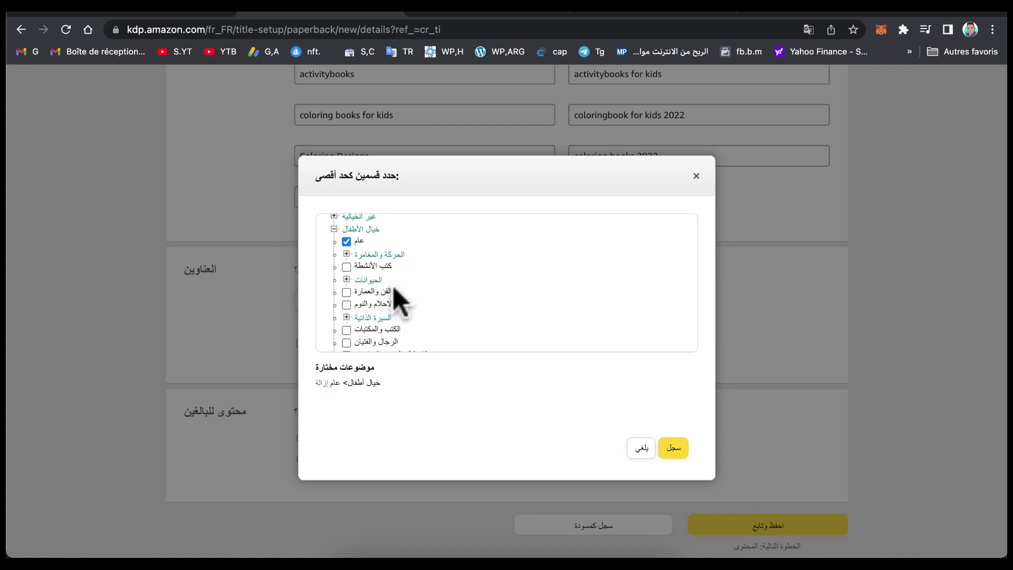
pyautogui.scroll(-5, 399, 300)
pyautogui.click(359, 318)
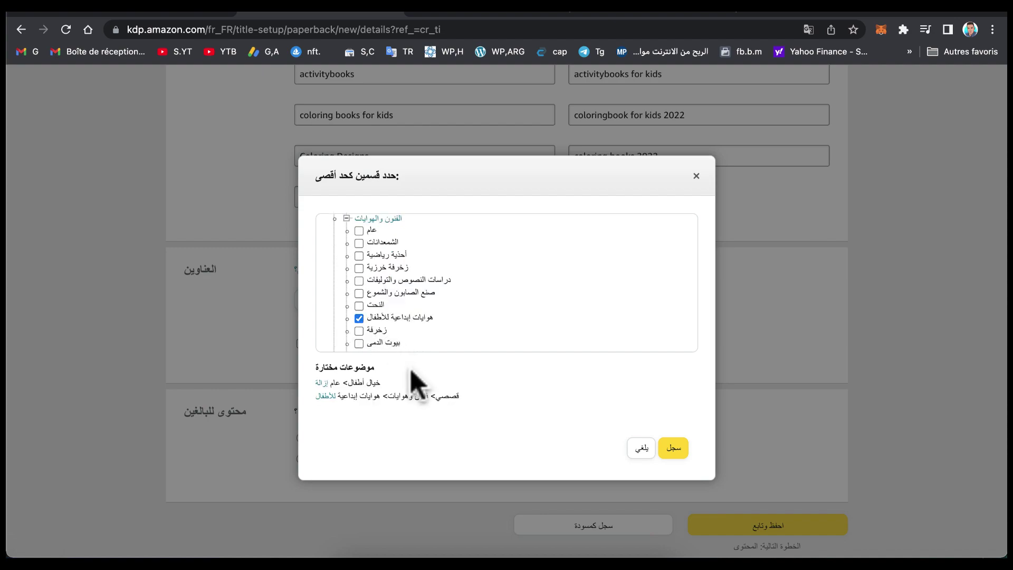
pyautogui.click(673, 449)
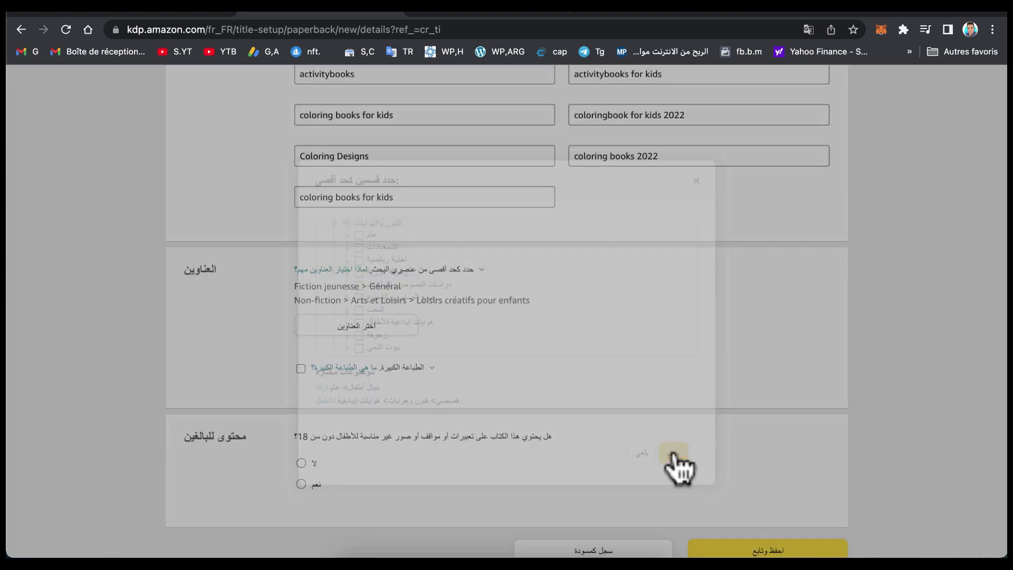
# - Switch the translated page back to its original French
pyautogui.rightClick(483, 341)
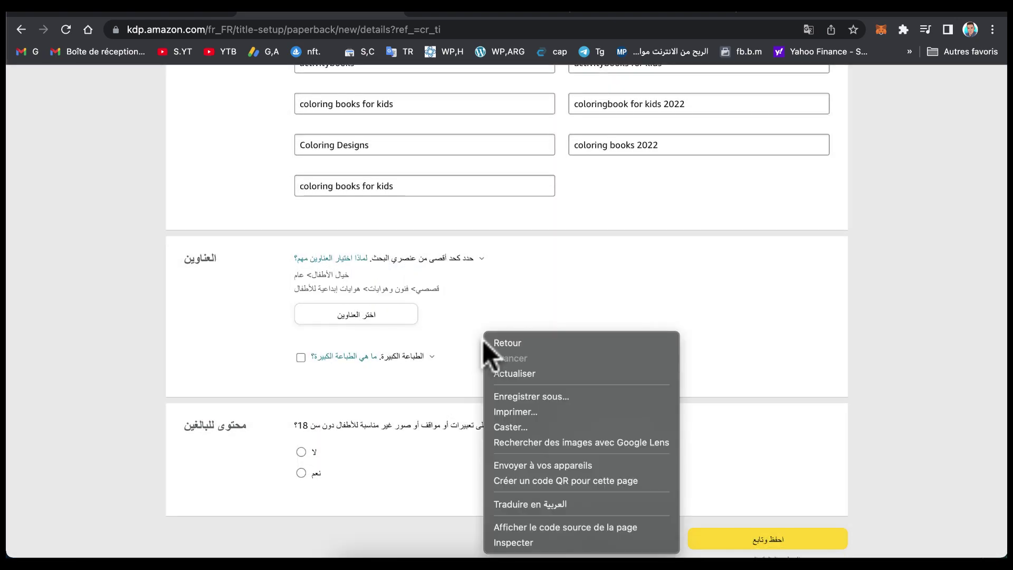
pyautogui.click(541, 504)
pyautogui.click(687, 55)
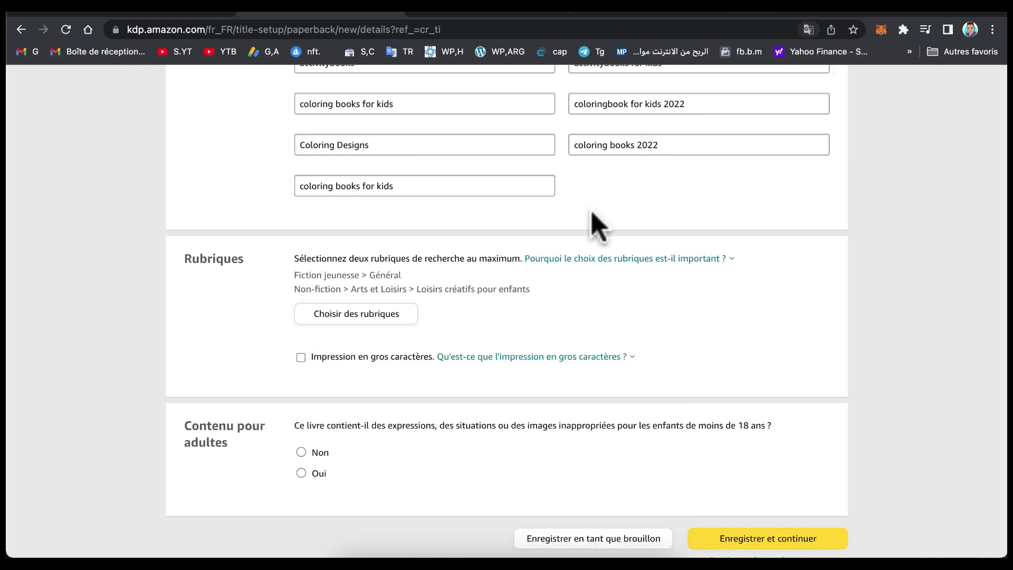
# - Answer "Non" to the adult content question, and save the book details to continue to the paperback content stage
pyautogui.scroll(-3, 342, 361)
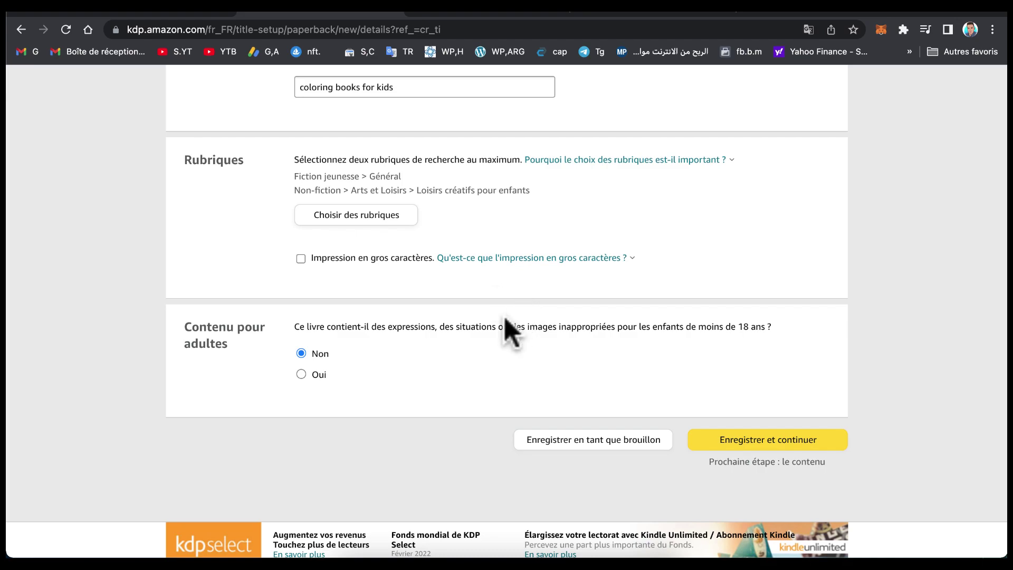
pyautogui.scroll(1, 723, 433)
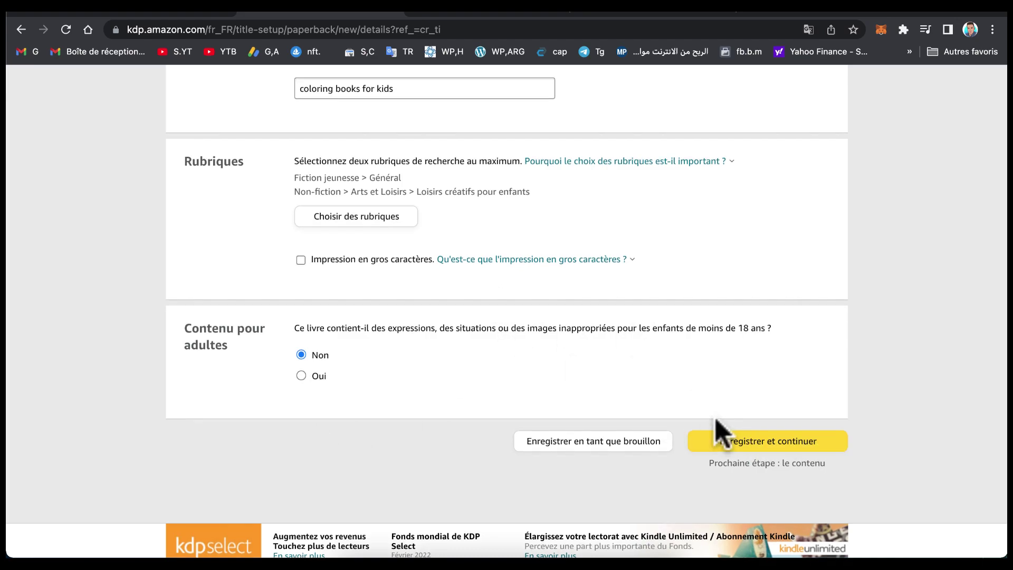
pyautogui.scroll(15, 723, 433)
pyautogui.scroll(5, 723, 433)
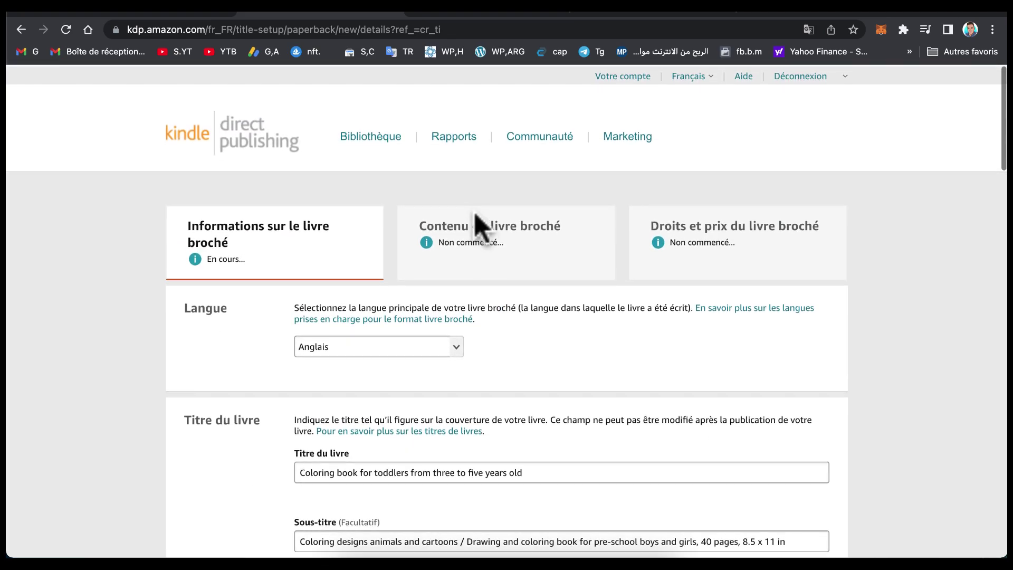
pyautogui.scroll(-15, 588, 316)
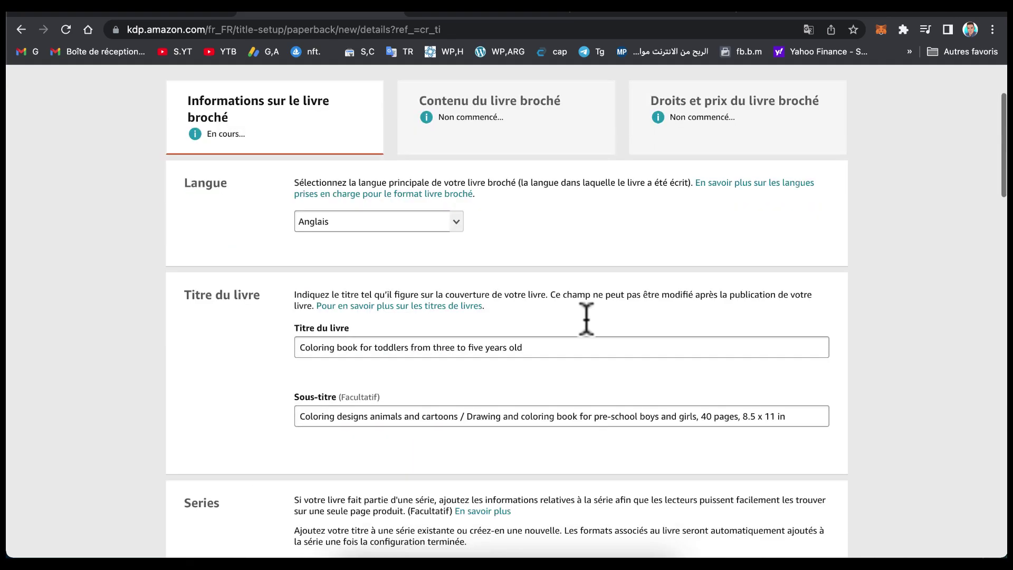
pyautogui.scroll(-7, 588, 327)
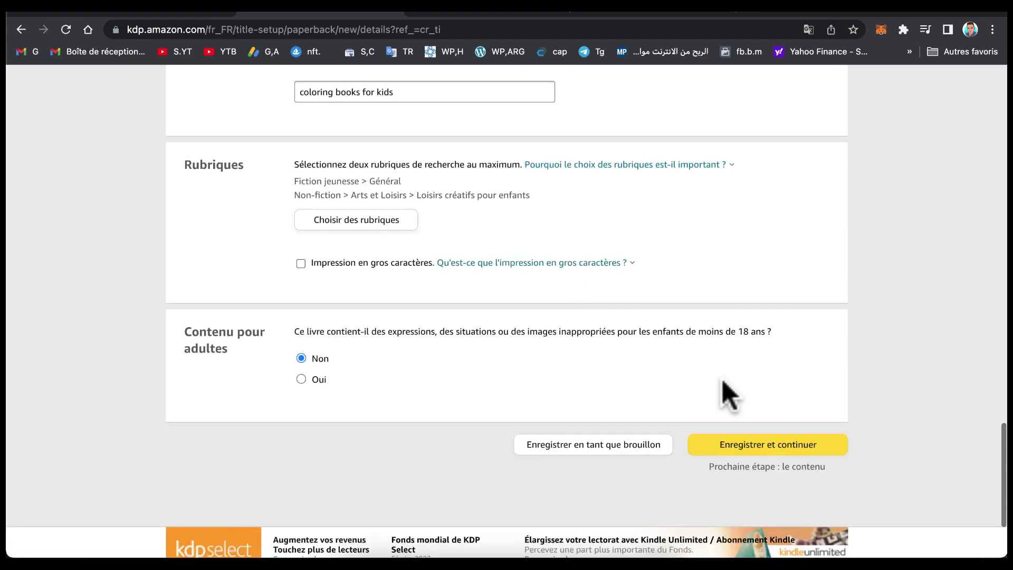
pyautogui.click(730, 442)
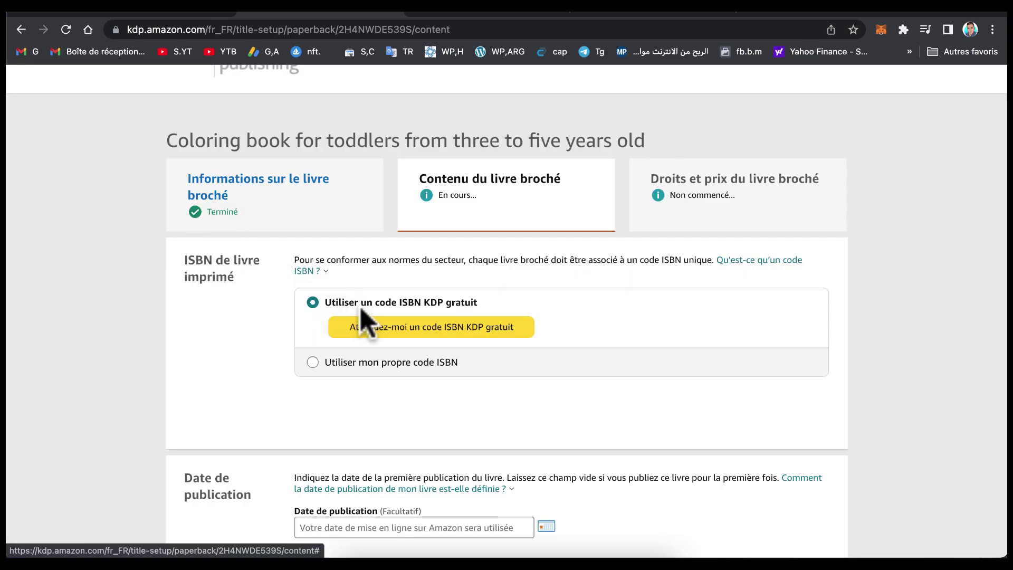
# - Assign a free KDP ISBN code to the paperback
pyautogui.click(432, 328)
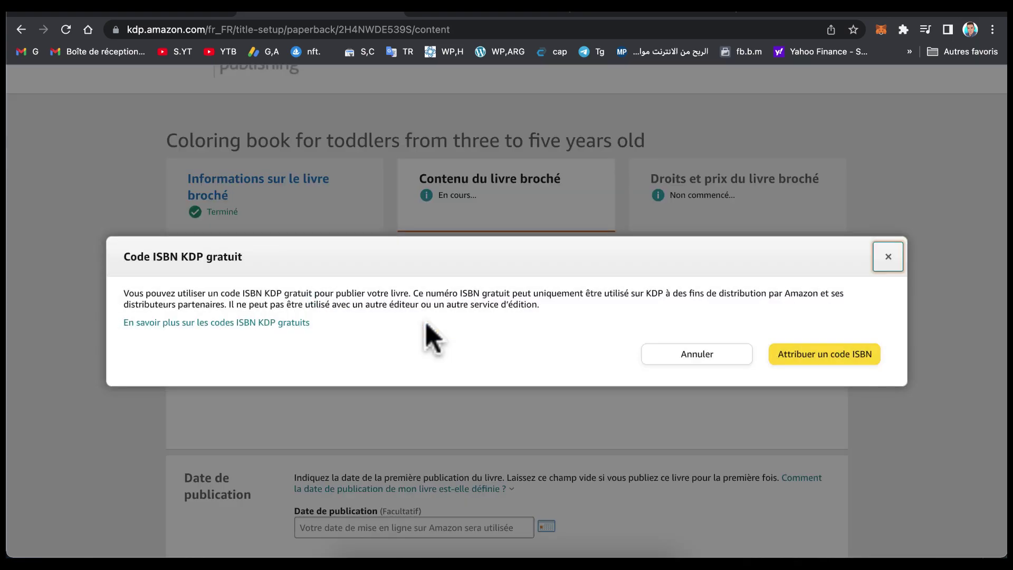
pyautogui.click(800, 353)
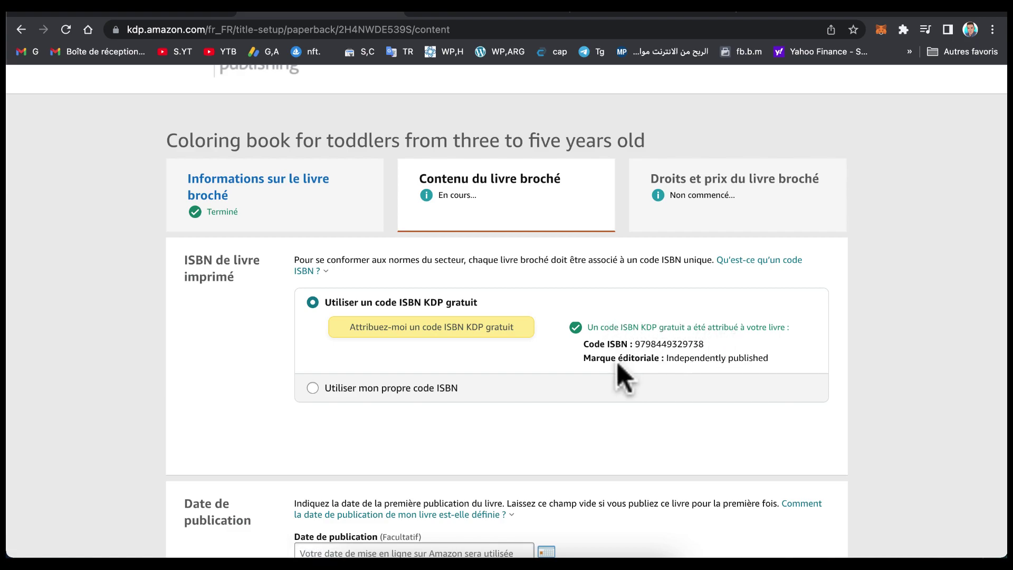
# - Try the premium colour and cream paper interiors, and set the ink and paper type to black and white with white paper
pyautogui.scroll(-1, 623, 372)
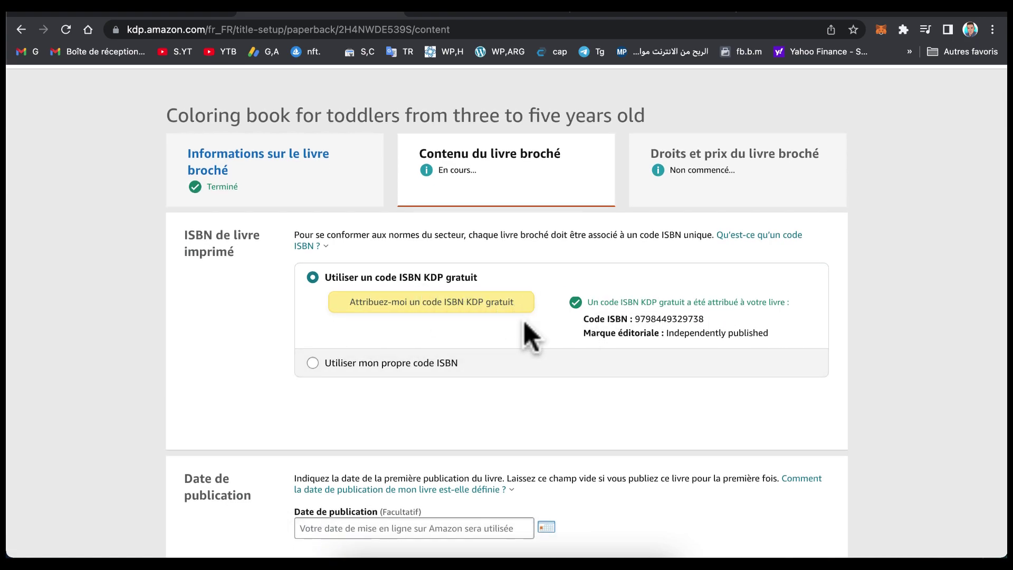
pyautogui.scroll(-5, 525, 328)
pyautogui.scroll(-1, 287, 301)
pyautogui.scroll(-3, 297, 313)
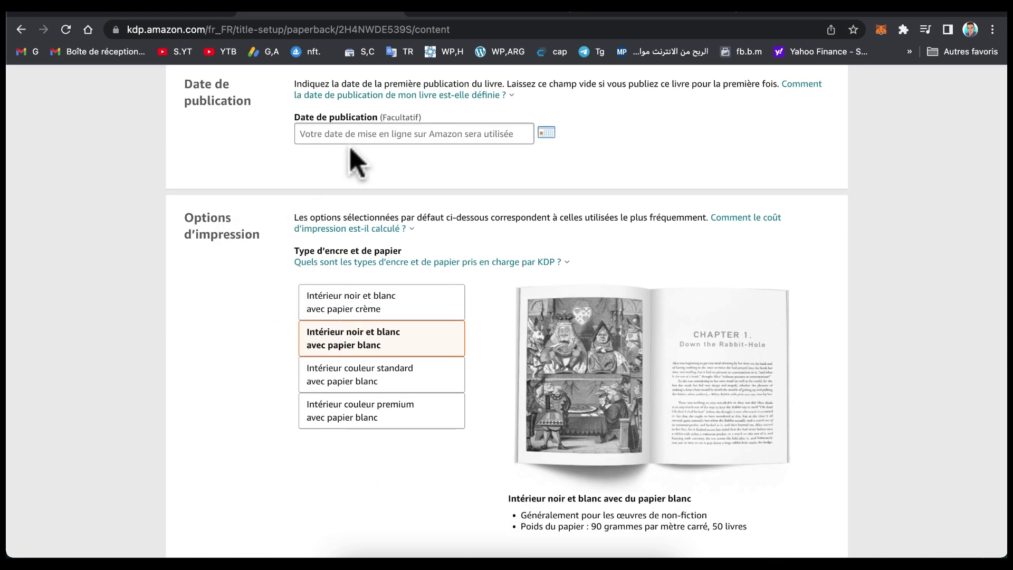
pyautogui.click(351, 262)
pyautogui.click(664, 272)
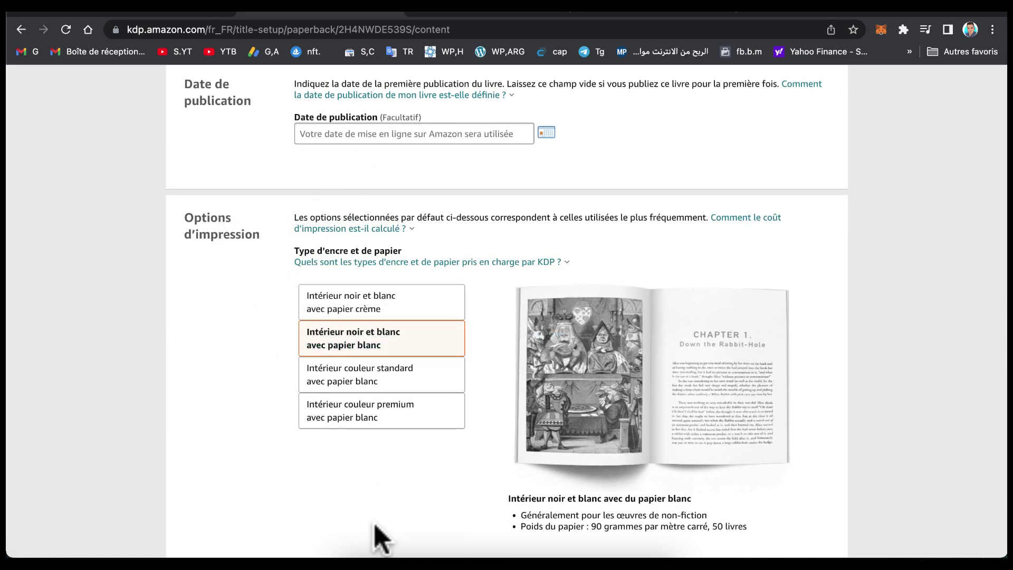
pyautogui.scroll(-1, 378, 539)
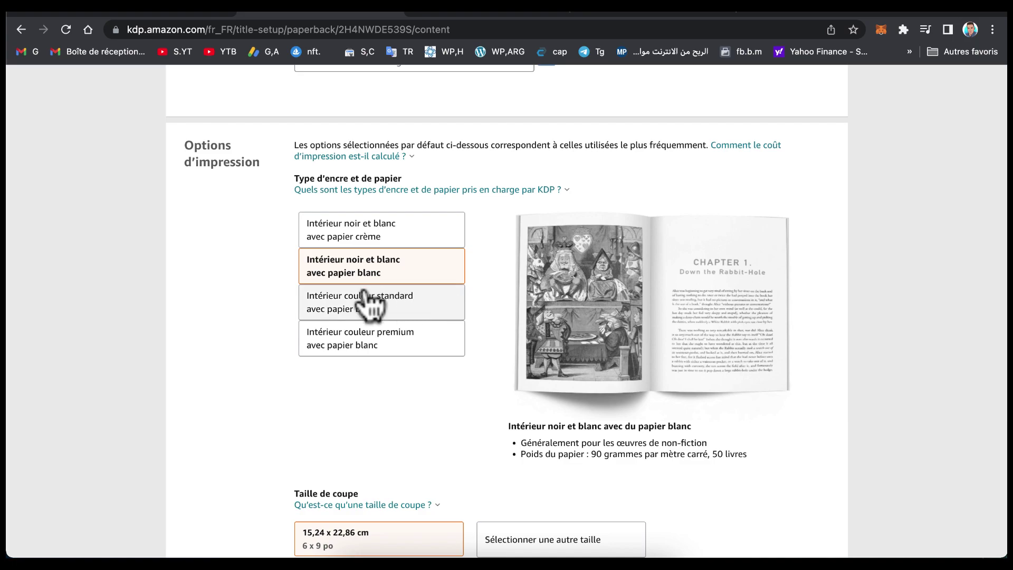
pyautogui.click(362, 317)
pyautogui.click(411, 341)
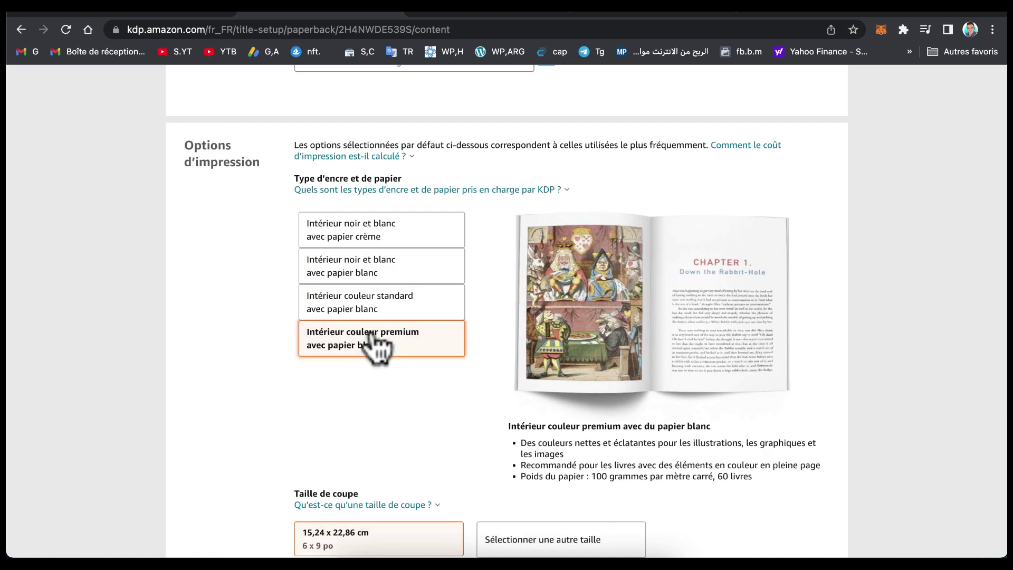
pyautogui.click(384, 248)
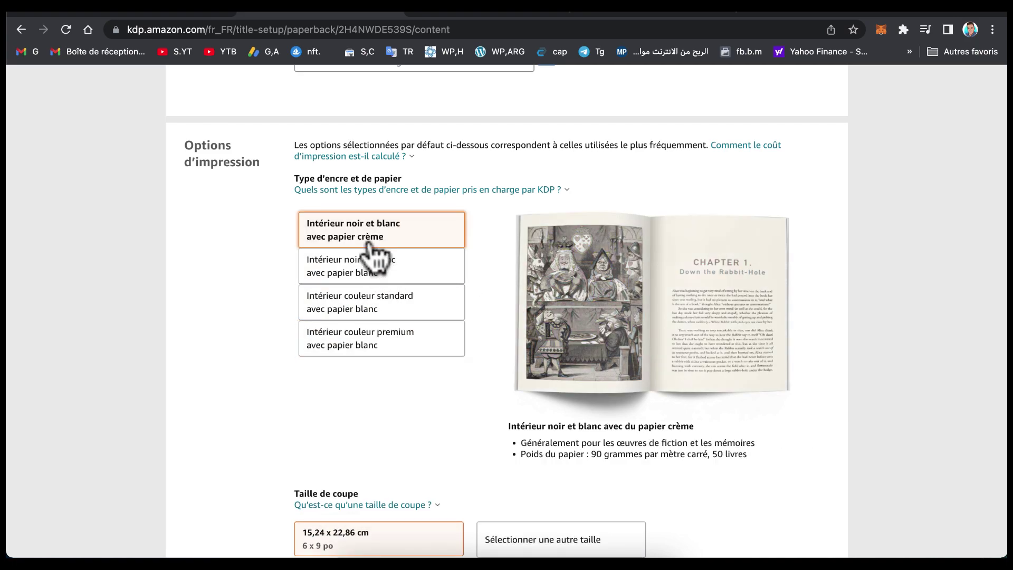
pyautogui.click(435, 279)
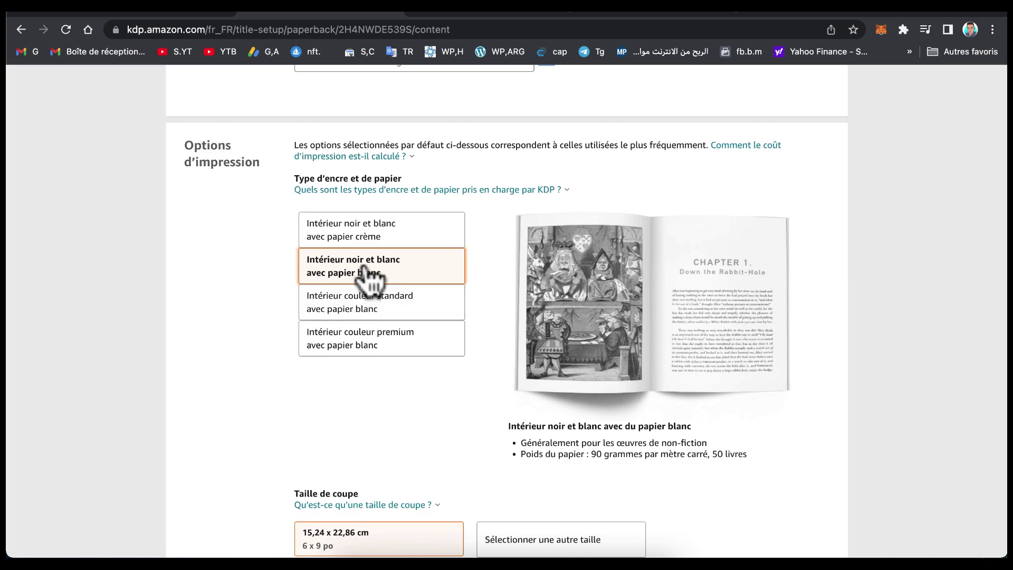
# - Set the trim size to 21,59 x 27,94 cm (8,5 x 11 po) with no bleed (Absence de fond perdu)
pyautogui.scroll(-5, 374, 290)
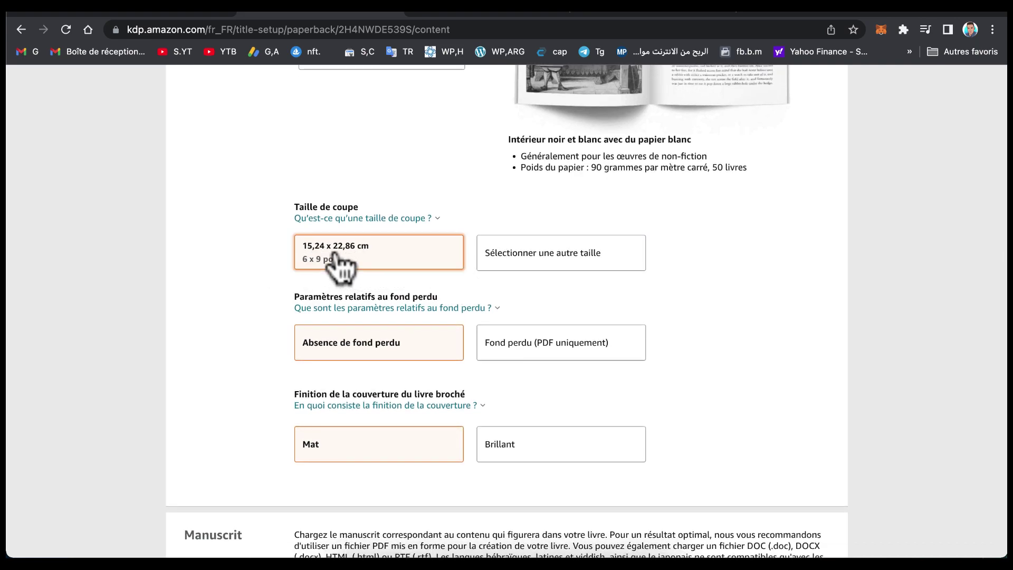
pyautogui.click(519, 264)
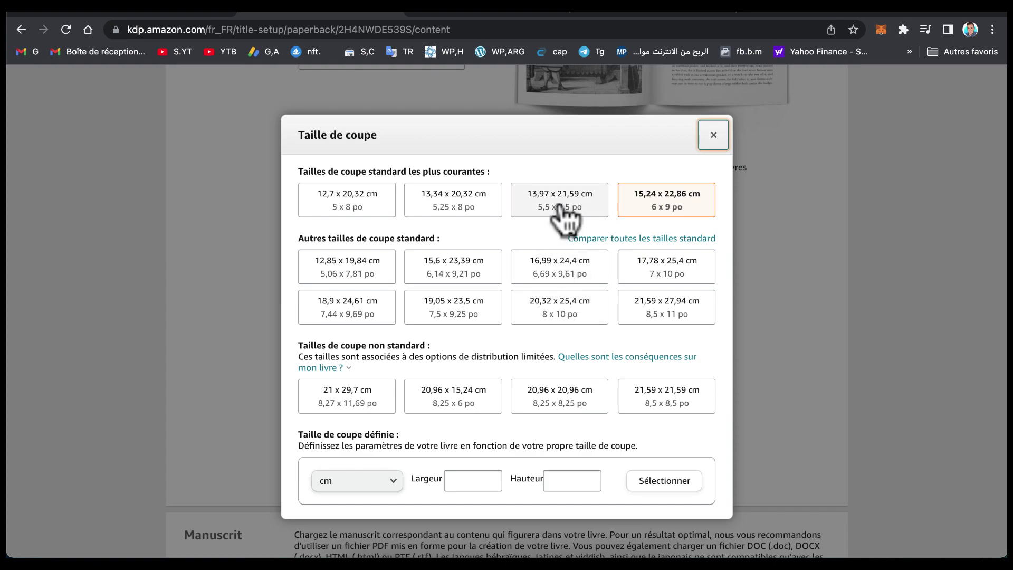
pyautogui.click(676, 317)
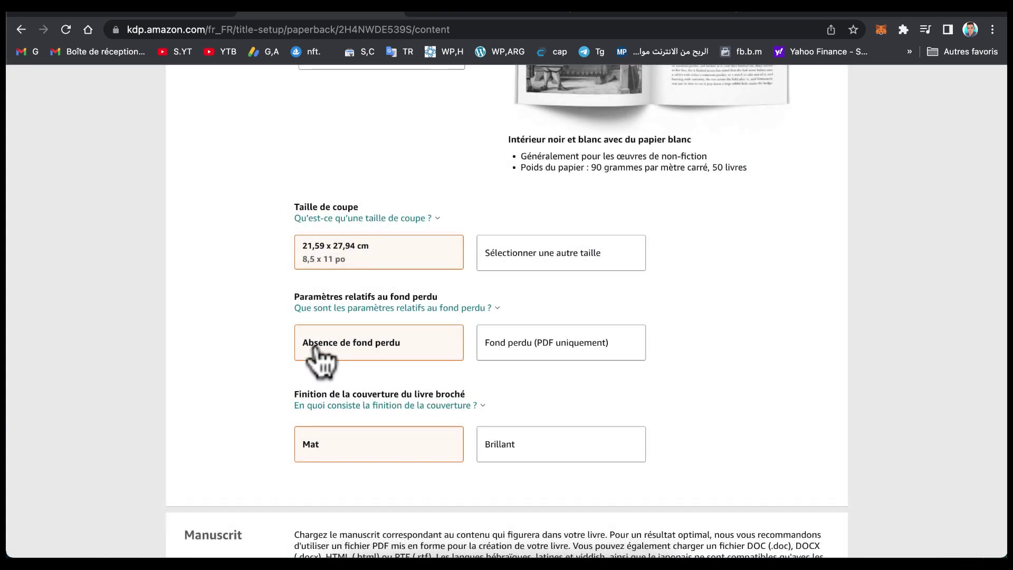
pyautogui.click(375, 351)
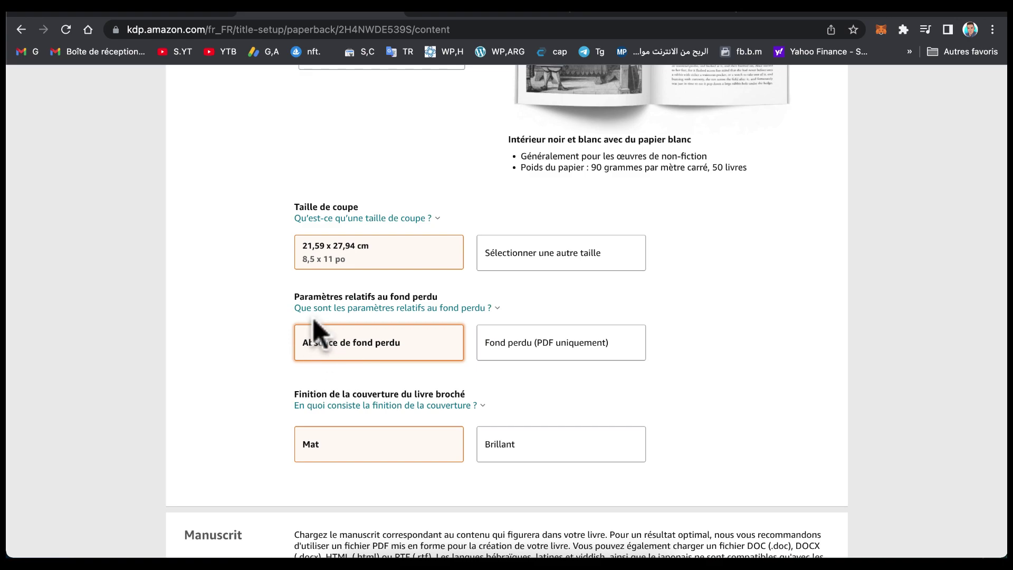
# - Upload coloring book.pdf from the coloring book info folder as the paperback manuscript
pyautogui.scroll(-2, 328, 359)
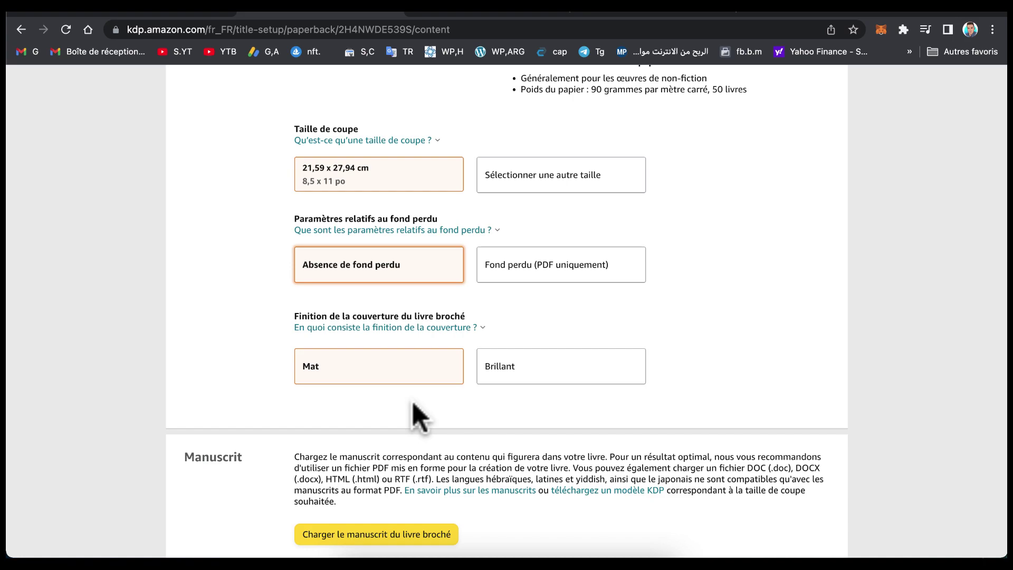
pyautogui.scroll(-5, 417, 417)
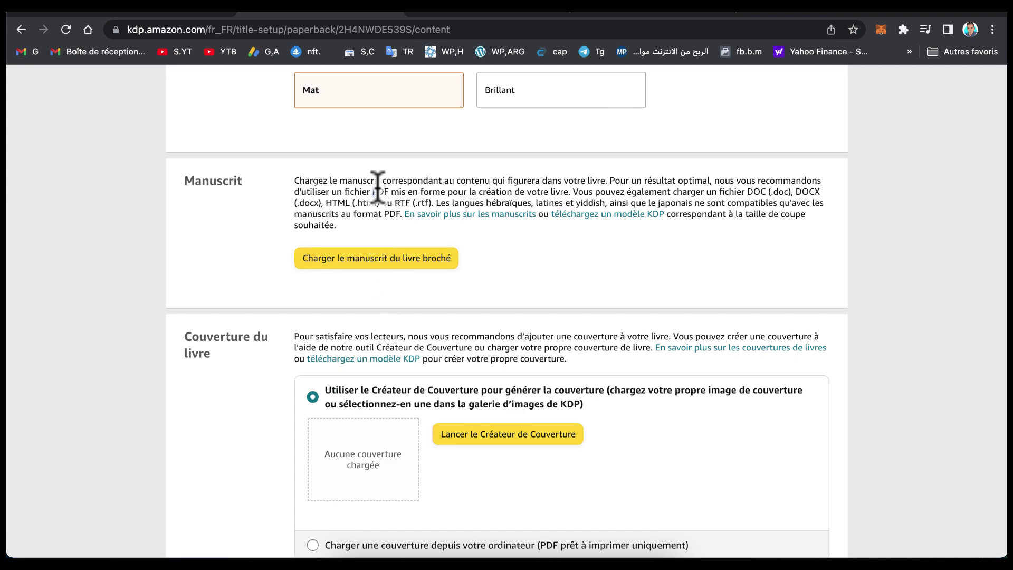
pyautogui.click(417, 259)
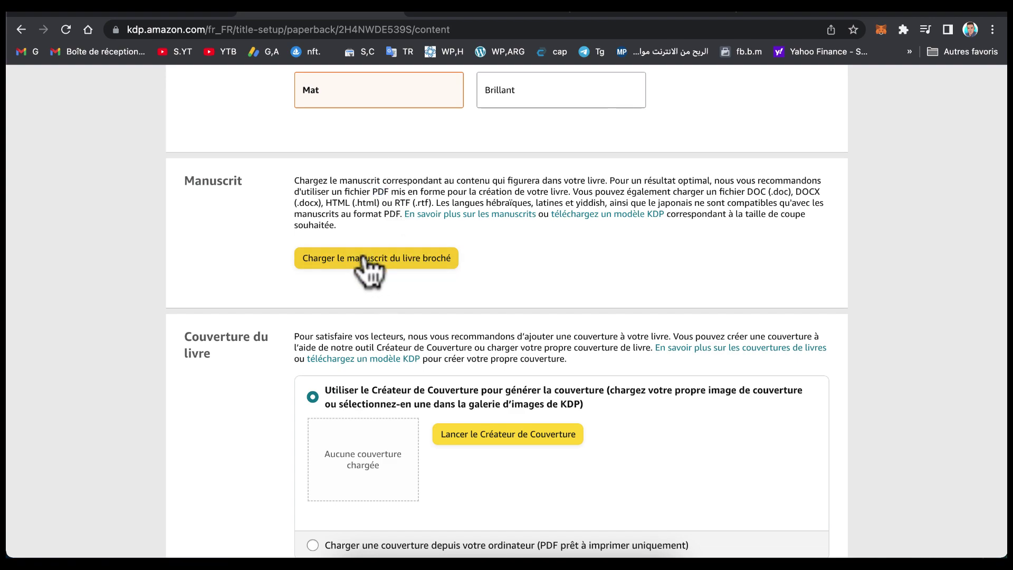
pyautogui.doubleClick(345, 321)
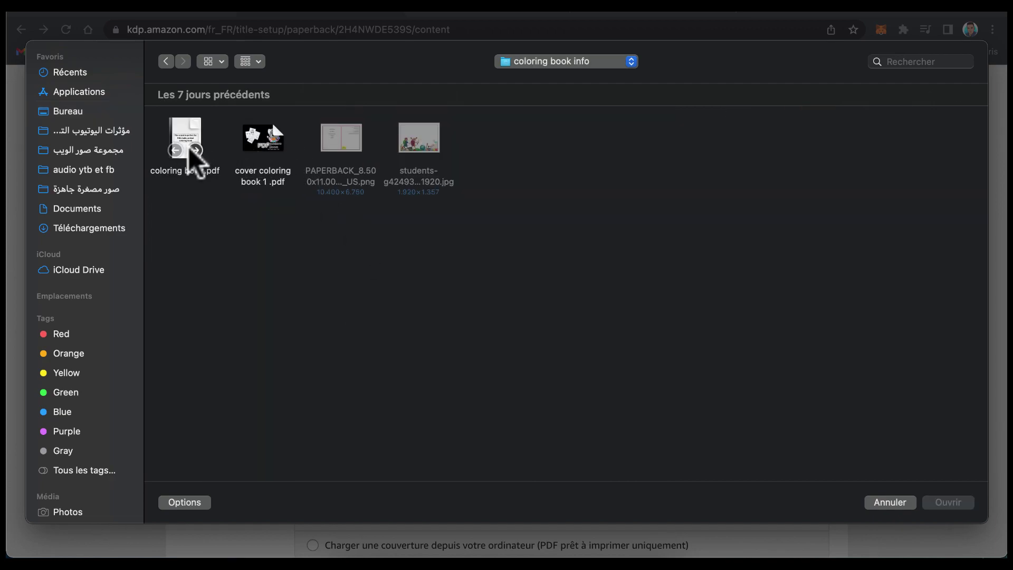
pyautogui.click(179, 127)
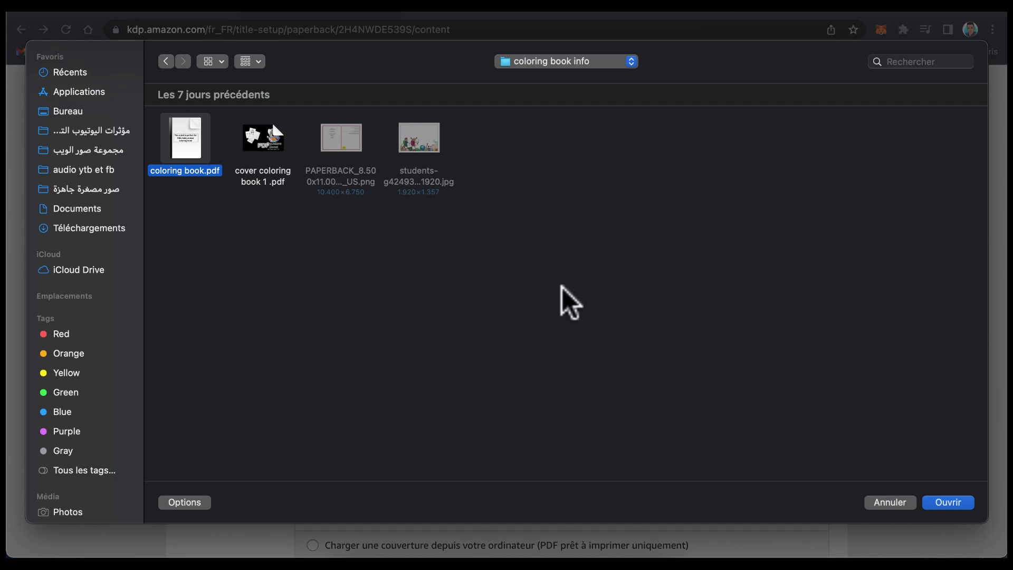
pyautogui.click(932, 498)
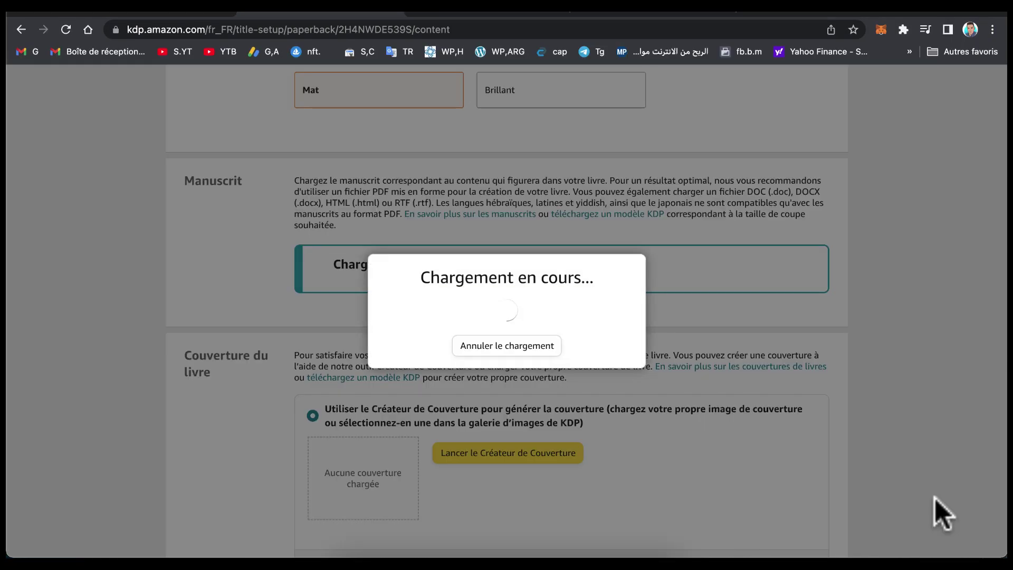
# - Choose to supply a print-ready cover from the computer and upload the cover coloring book 1 .pdf file
pyautogui.scroll(-3, 477, 316)
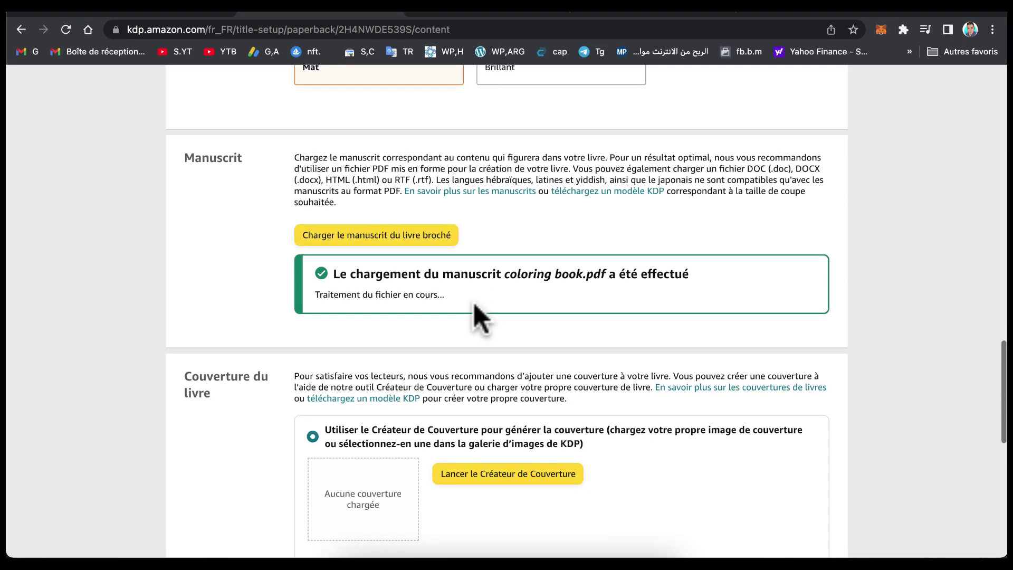
pyautogui.scroll(-3, 411, 352)
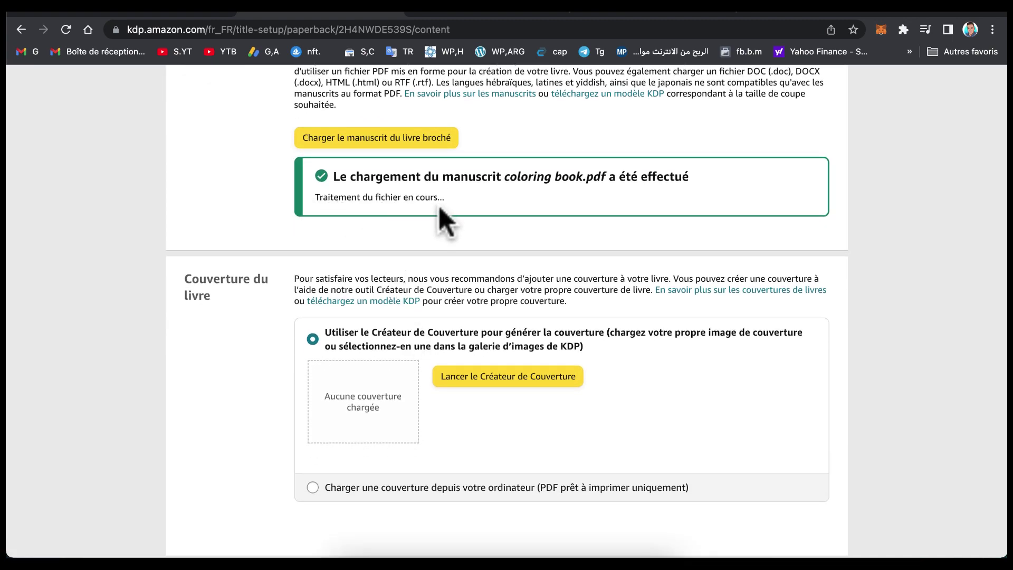
pyautogui.scroll(-3, 381, 315)
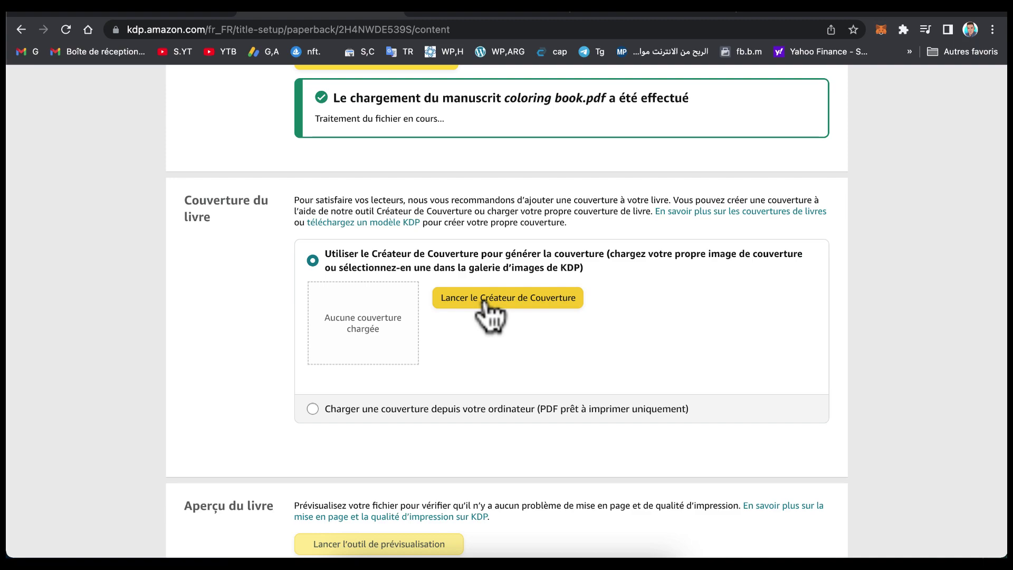
pyautogui.click(312, 409)
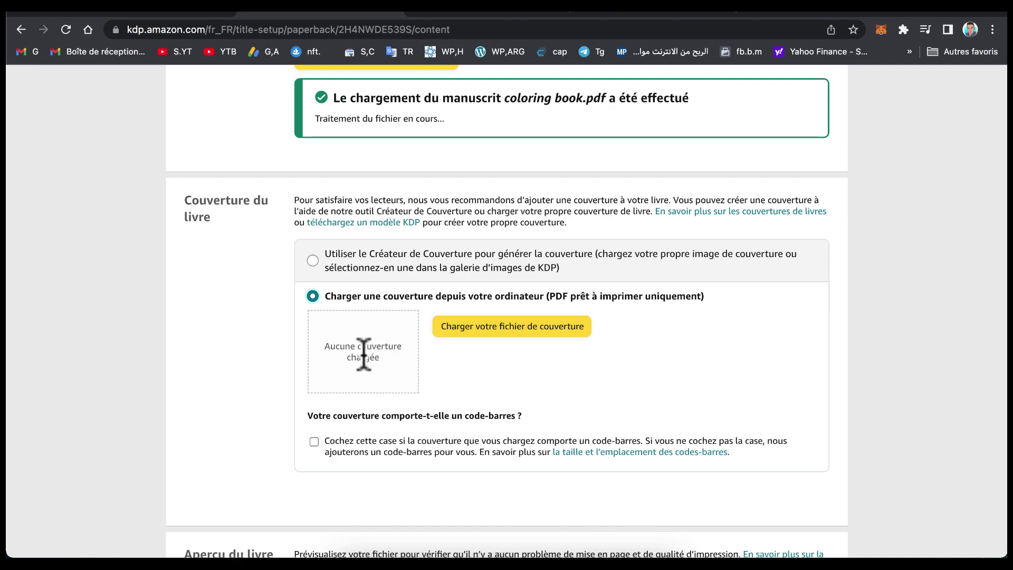
pyautogui.click(499, 333)
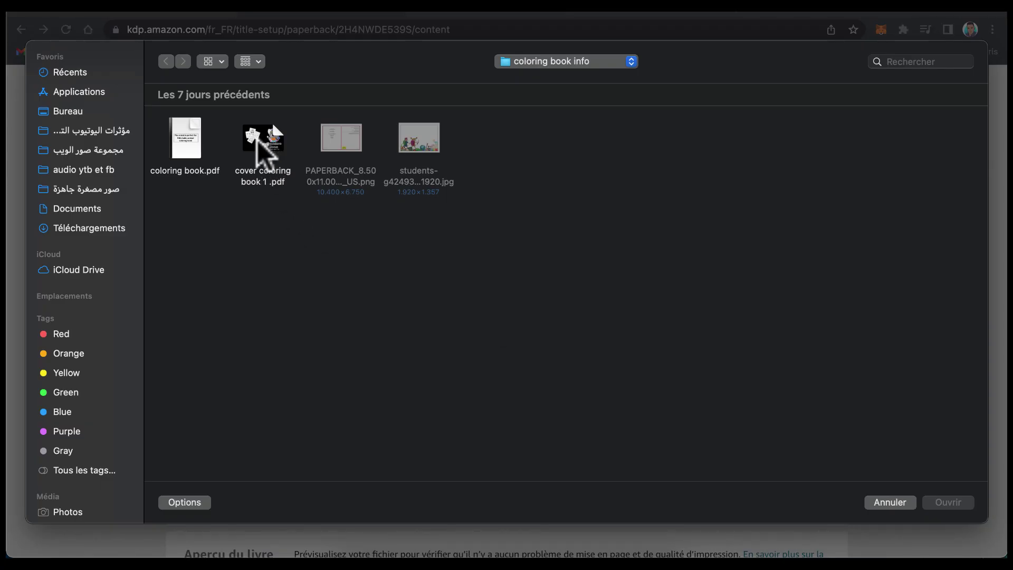
pyautogui.click(263, 152)
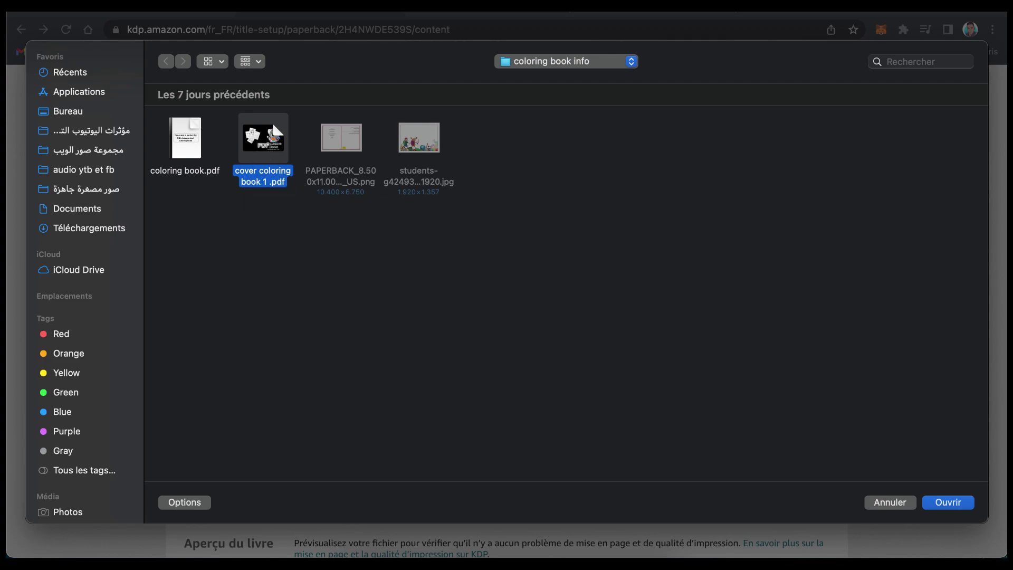
pyautogui.click(944, 505)
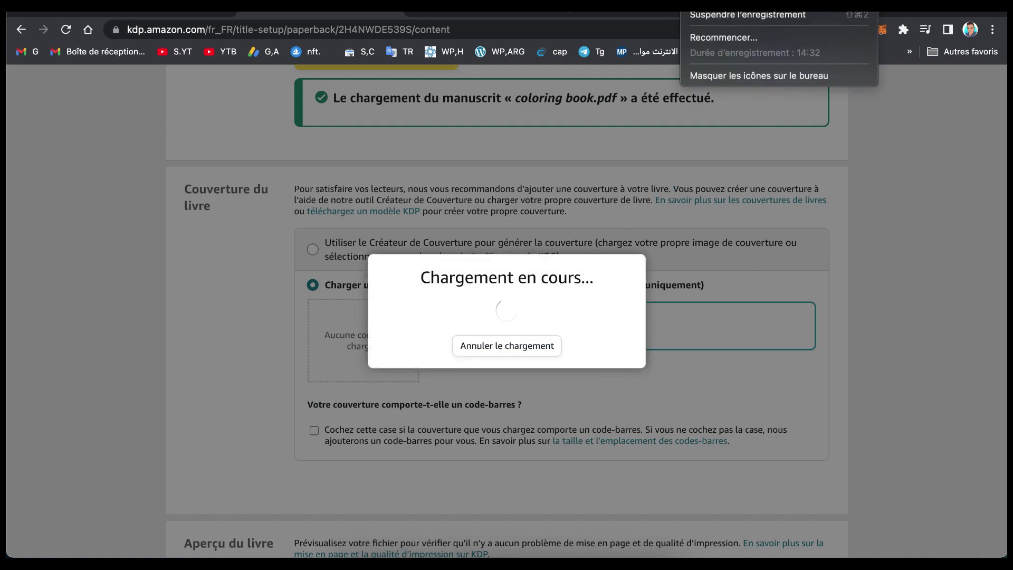
# - Leave the cover's barcode option unchecked, open the book in the print previewer and approve the proof
pyautogui.scroll(-3, 515, 344)
pyautogui.scroll(-3, 473, 396)
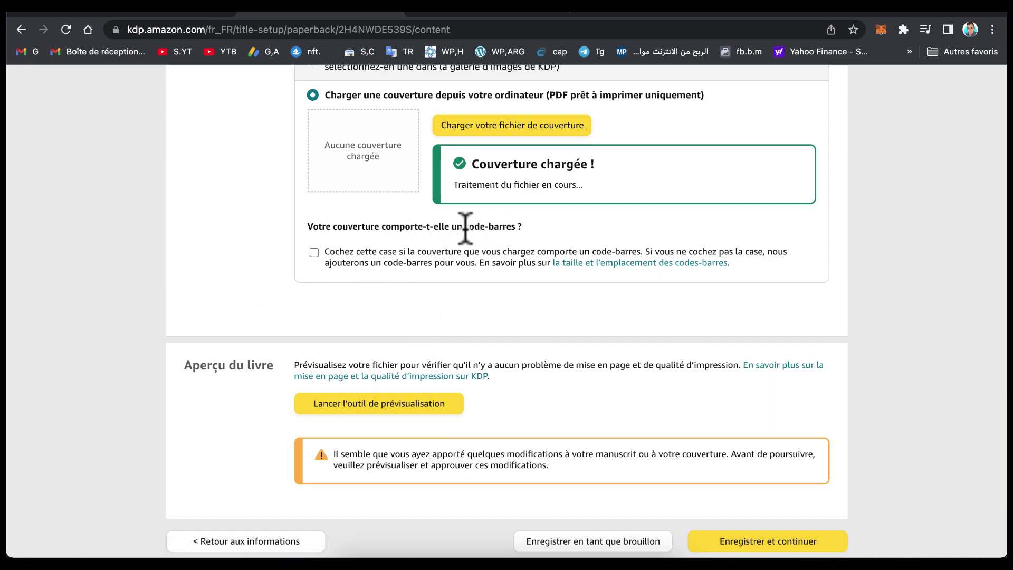
pyautogui.moveTo(465, 227); pyautogui.dragTo(519, 227)
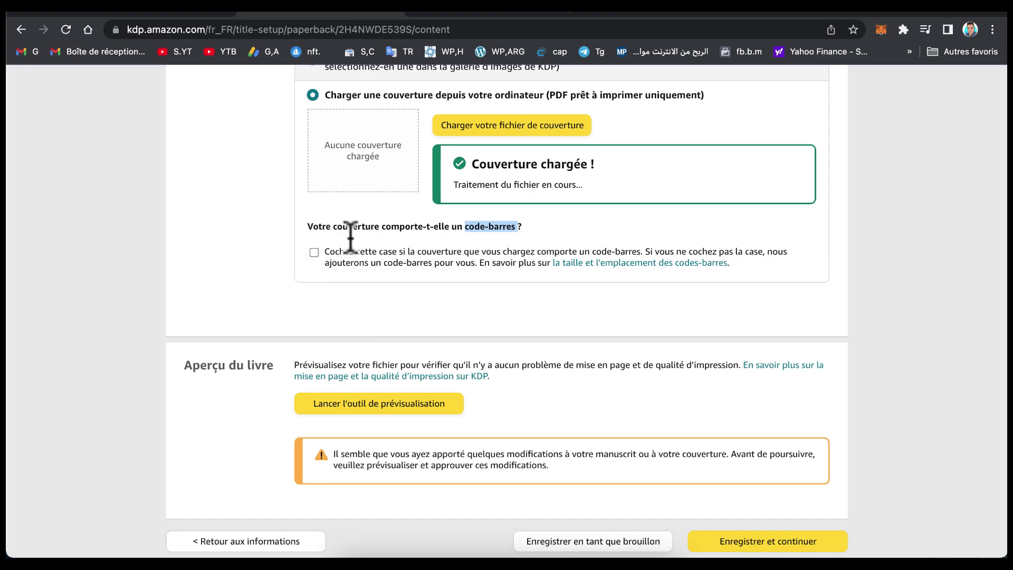
pyautogui.click(560, 228)
pyautogui.scroll(-5, 446, 298)
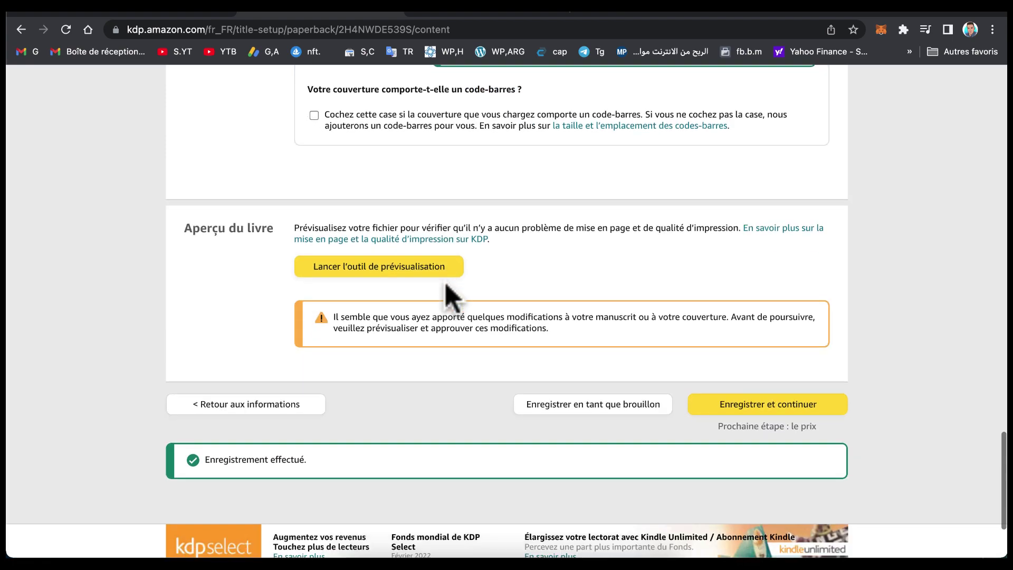
pyautogui.scroll(1, 350, 276)
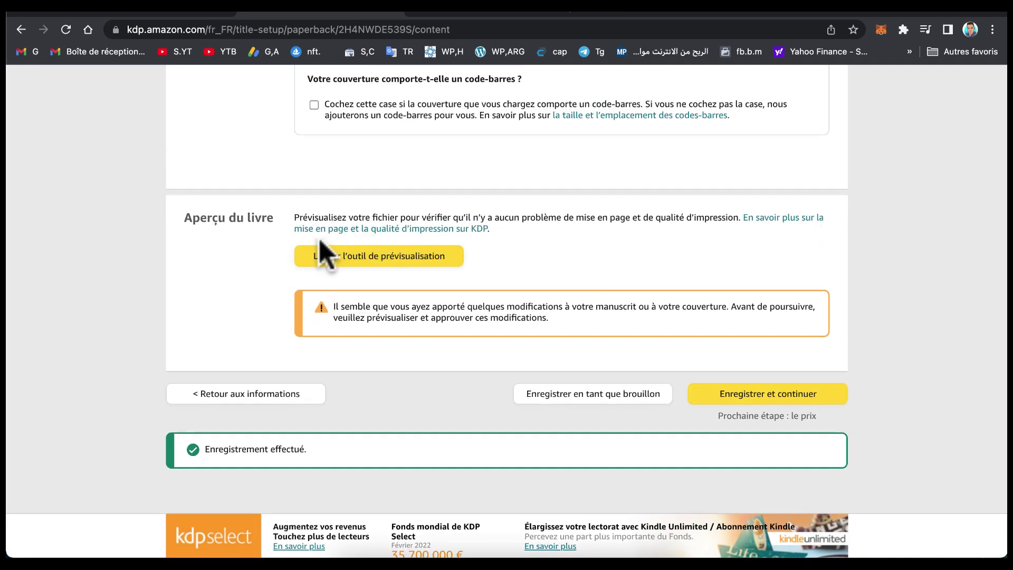
pyautogui.click(344, 255)
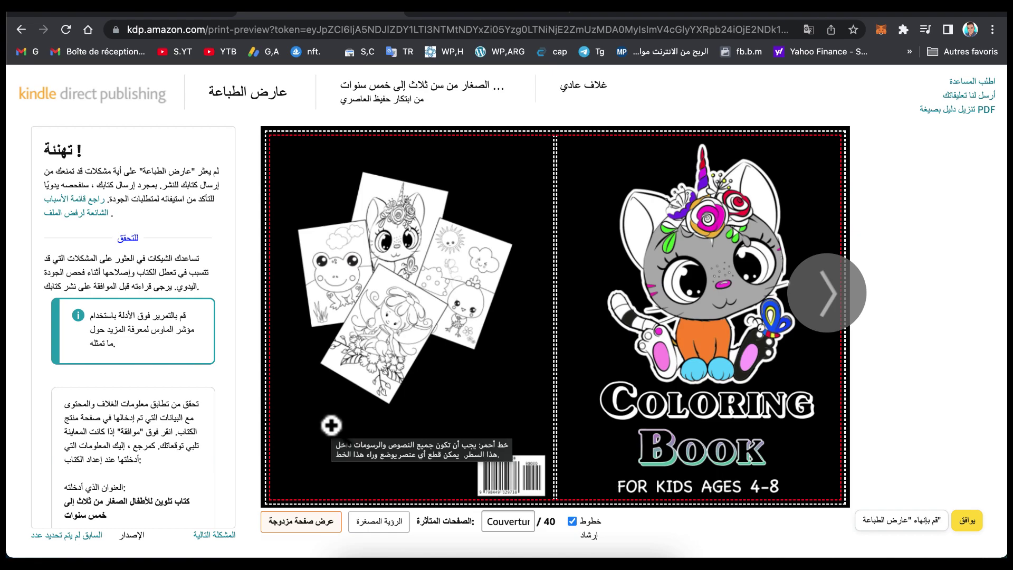
pyautogui.click(961, 524)
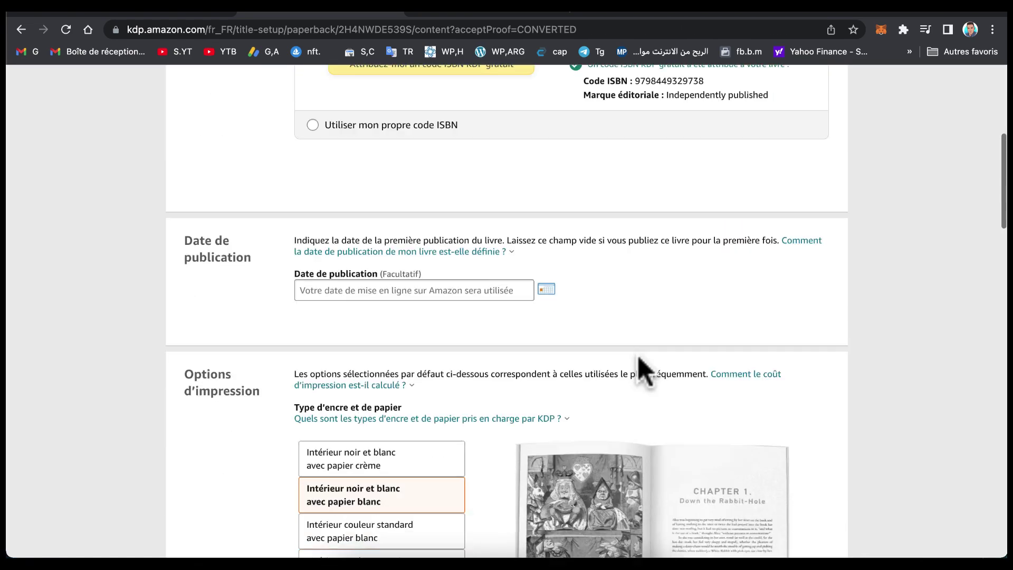
# - Return to the paperback details page and review the book's language, title, subtitle, series and edition sections
pyautogui.scroll(-15, 640, 359)
pyautogui.scroll(15, 640, 359)
pyautogui.scroll(7, 640, 370)
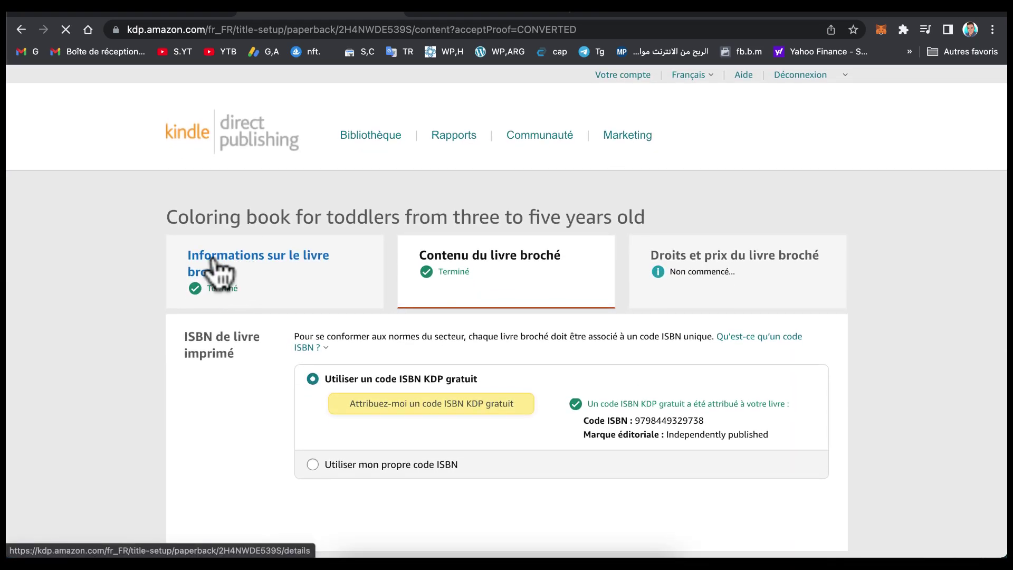
pyautogui.click(216, 264)
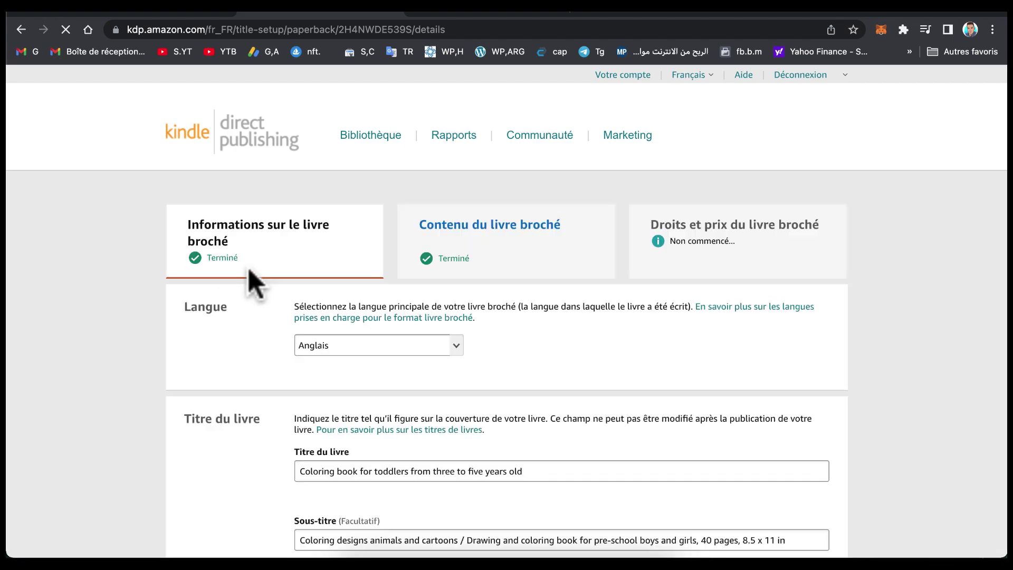
pyautogui.scroll(-2, 365, 334)
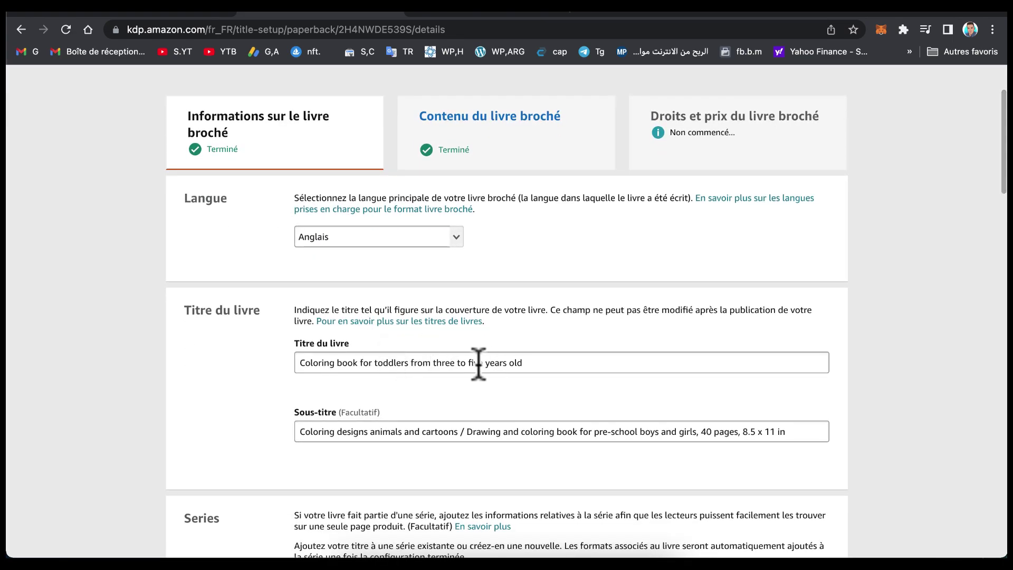
pyautogui.scroll(-5, 410, 364)
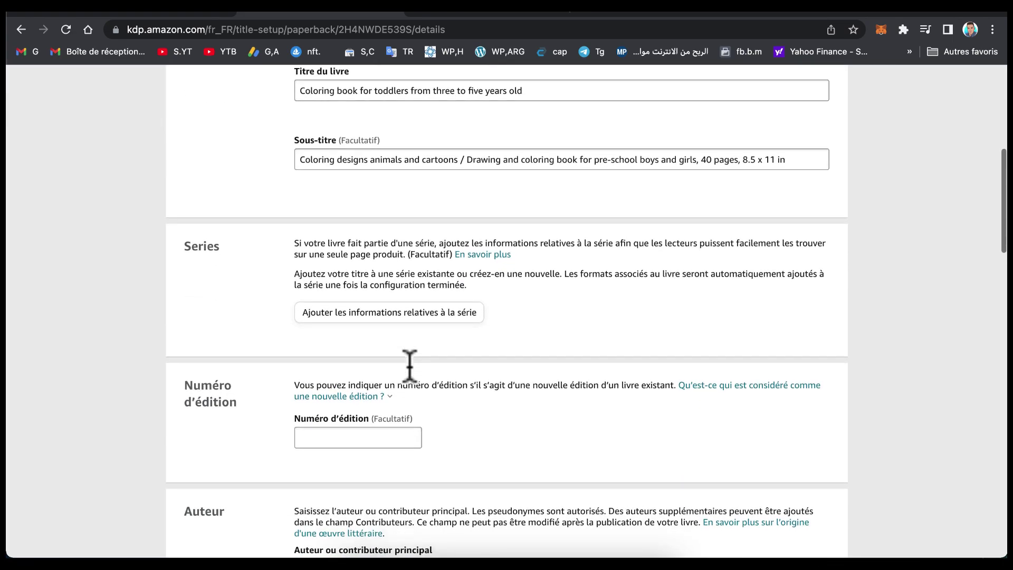
pyautogui.scroll(7, 415, 374)
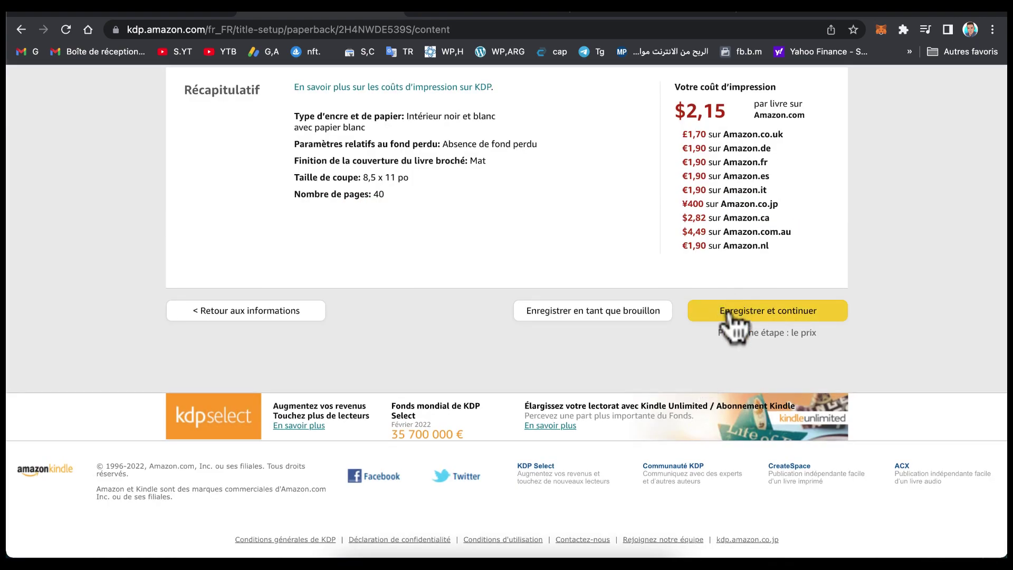
# - Save the paperback content and continue to the rights and pricing page
pyautogui.click(739, 311)
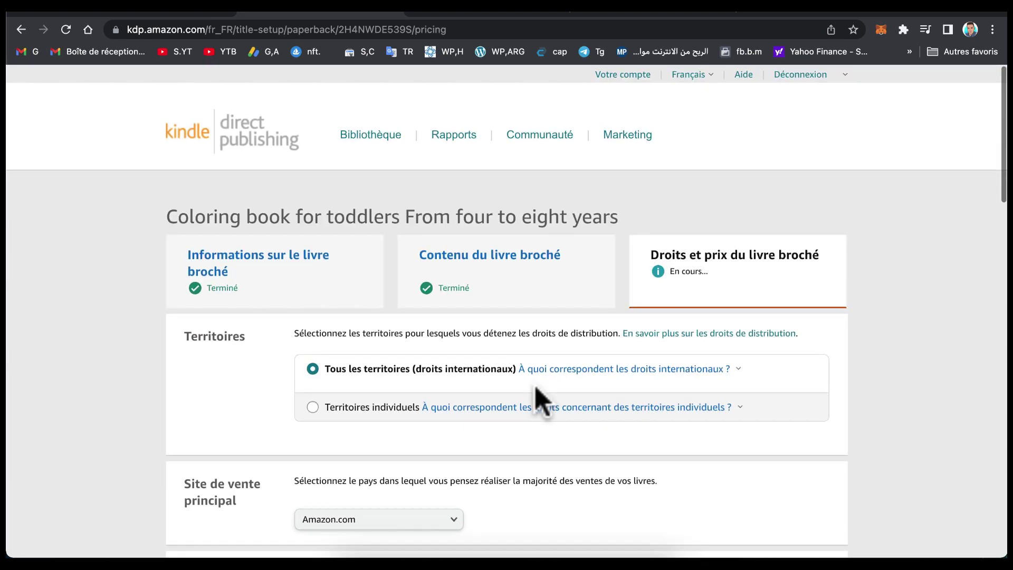
pyautogui.scroll(-12, 536, 395)
pyautogui.scroll(5, 536, 396)
pyautogui.scroll(8, 536, 401)
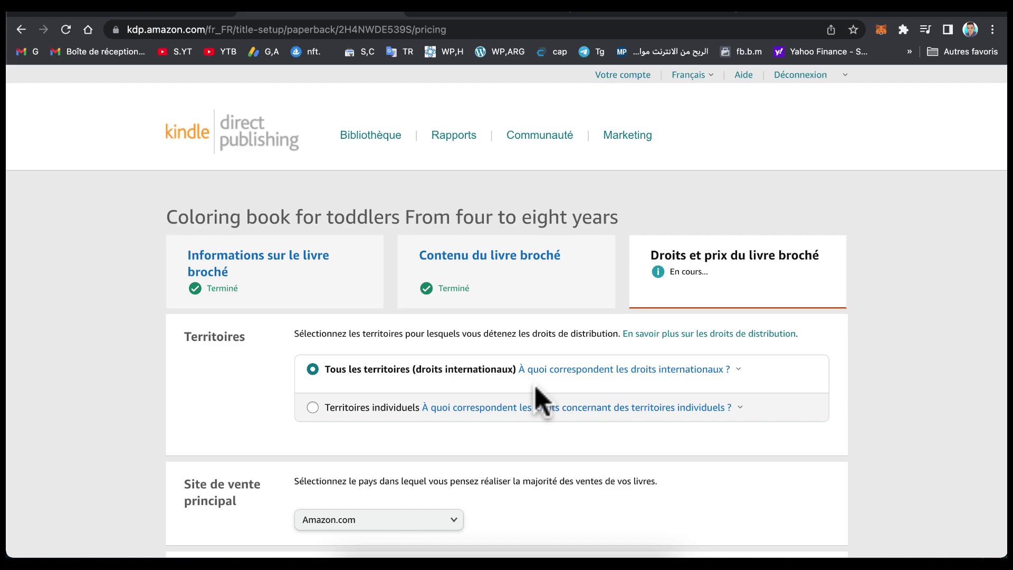
# - Review the territories, primary marketplace and list price sections, and open the explanation of Amazon.com's minimum list price
pyautogui.scroll(-1, 538, 396)
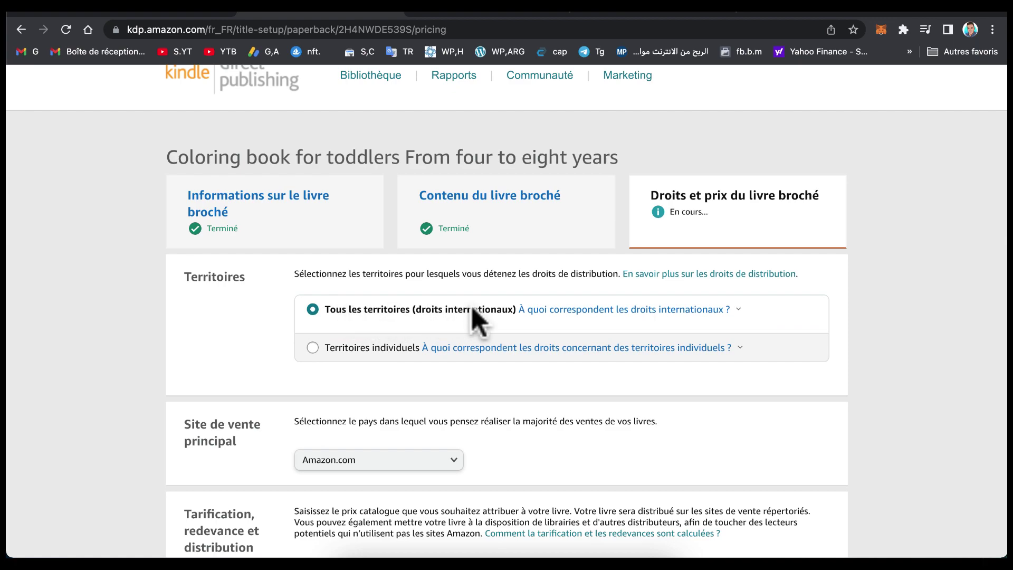
pyautogui.scroll(-2, 468, 350)
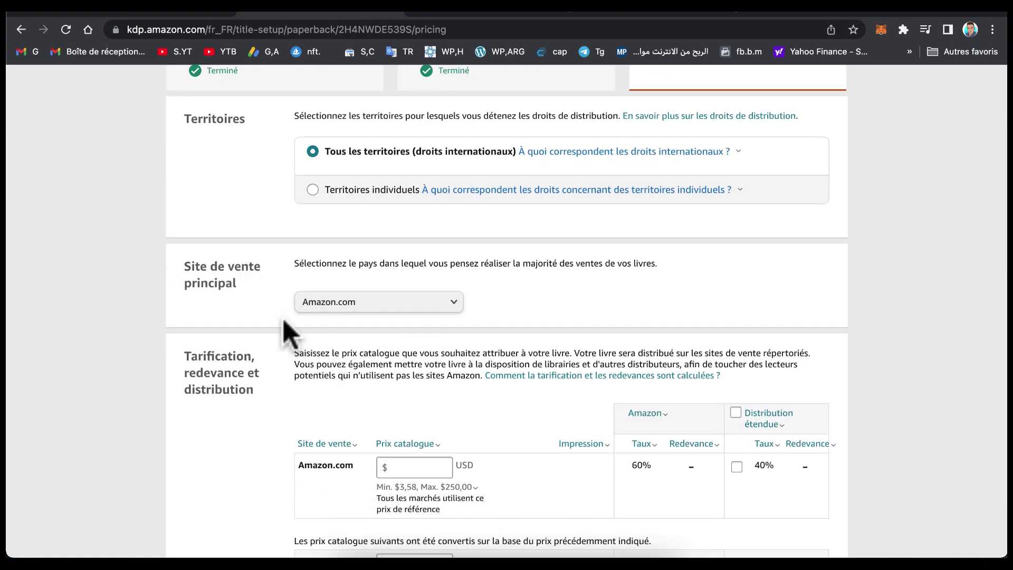
pyautogui.scroll(-2, 521, 344)
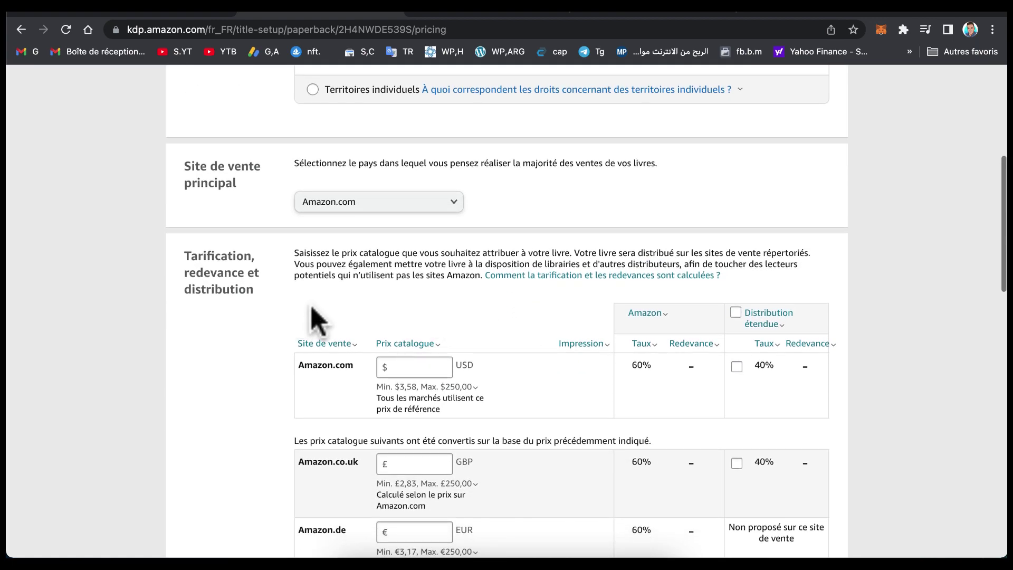
pyautogui.scroll(-3, 461, 294)
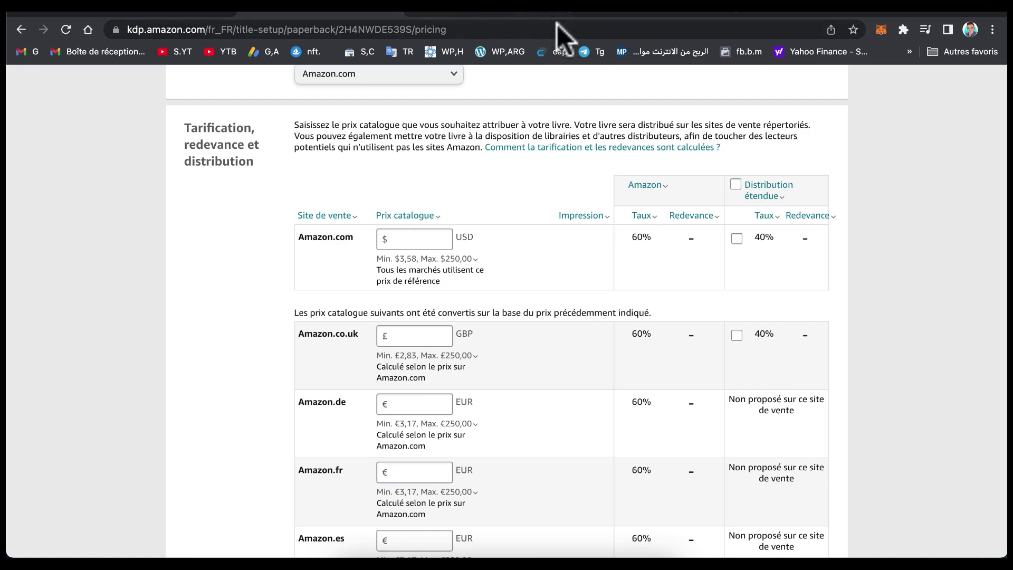
pyautogui.click(432, 259)
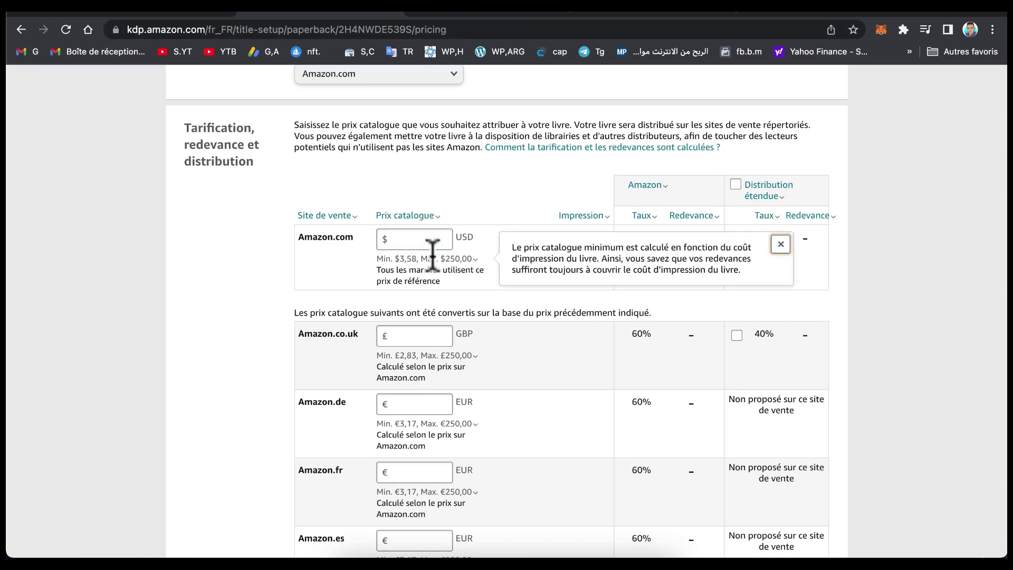